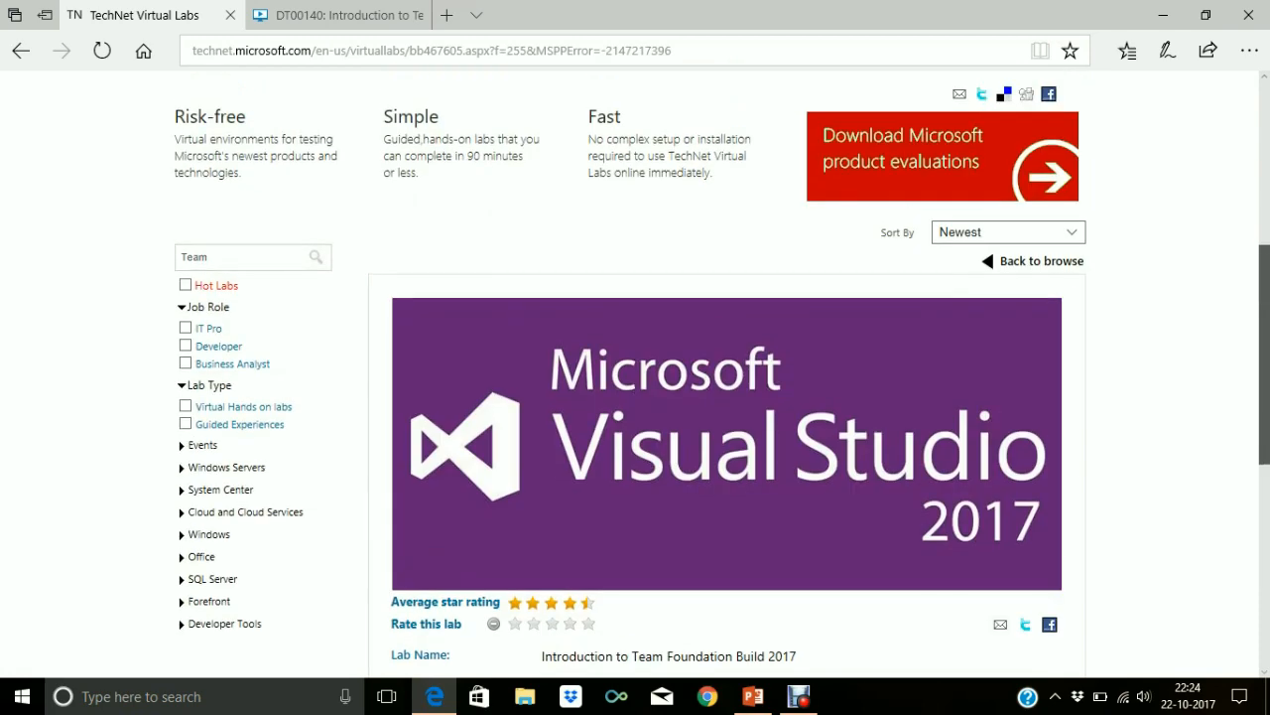
# Switch to the open DT00140: Introduction to Team Foundation Build 2017 lab console
pyautogui.scroll(-1, 635, 374)
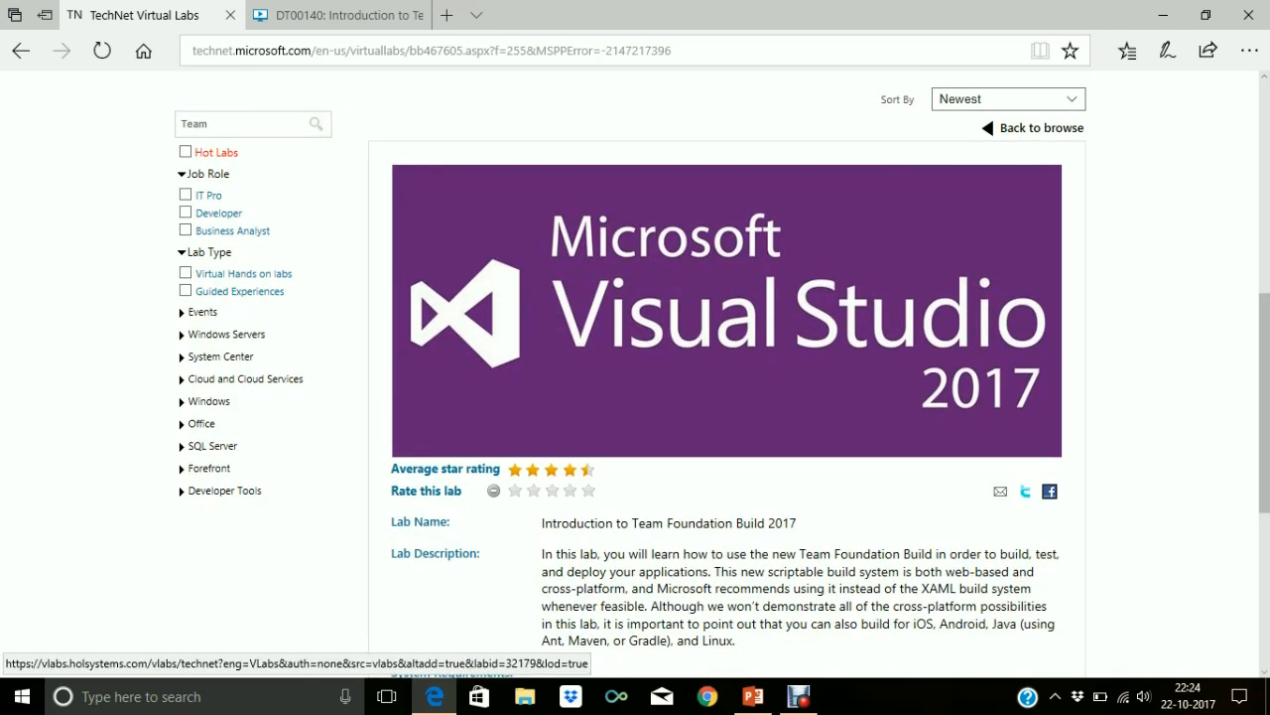
pyautogui.click(338, 15)
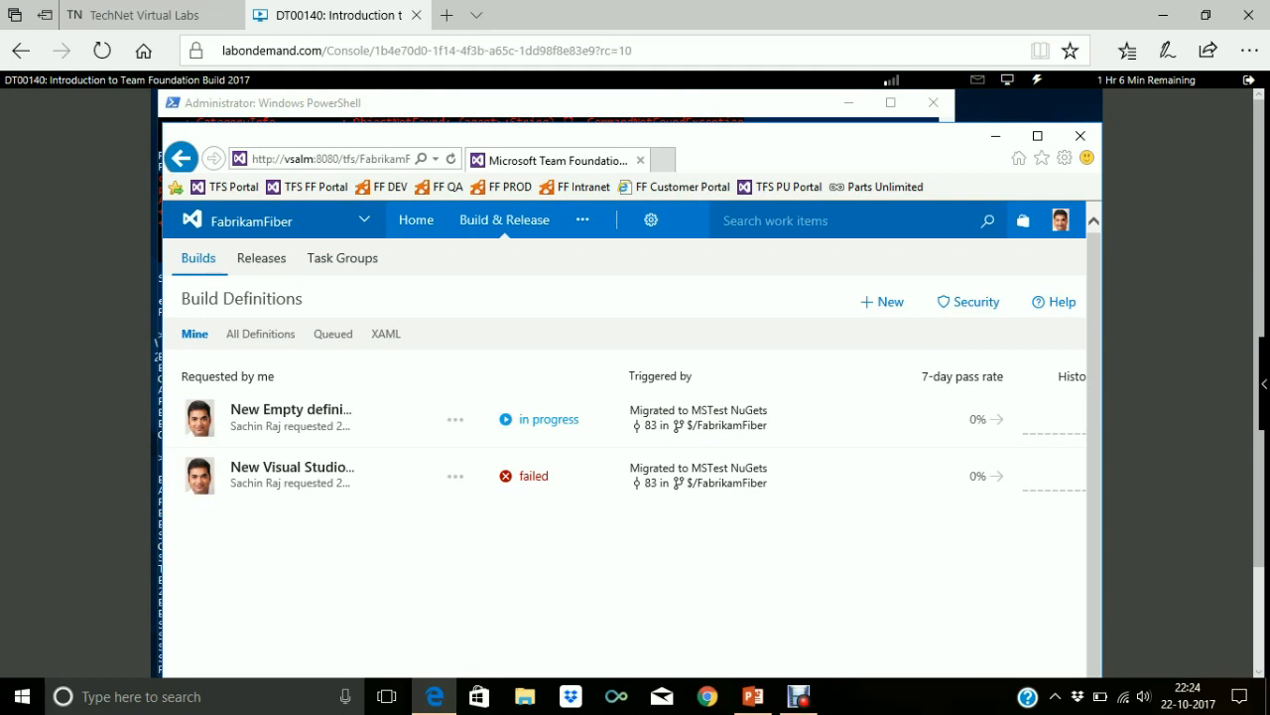
pyautogui.click(1007, 79)
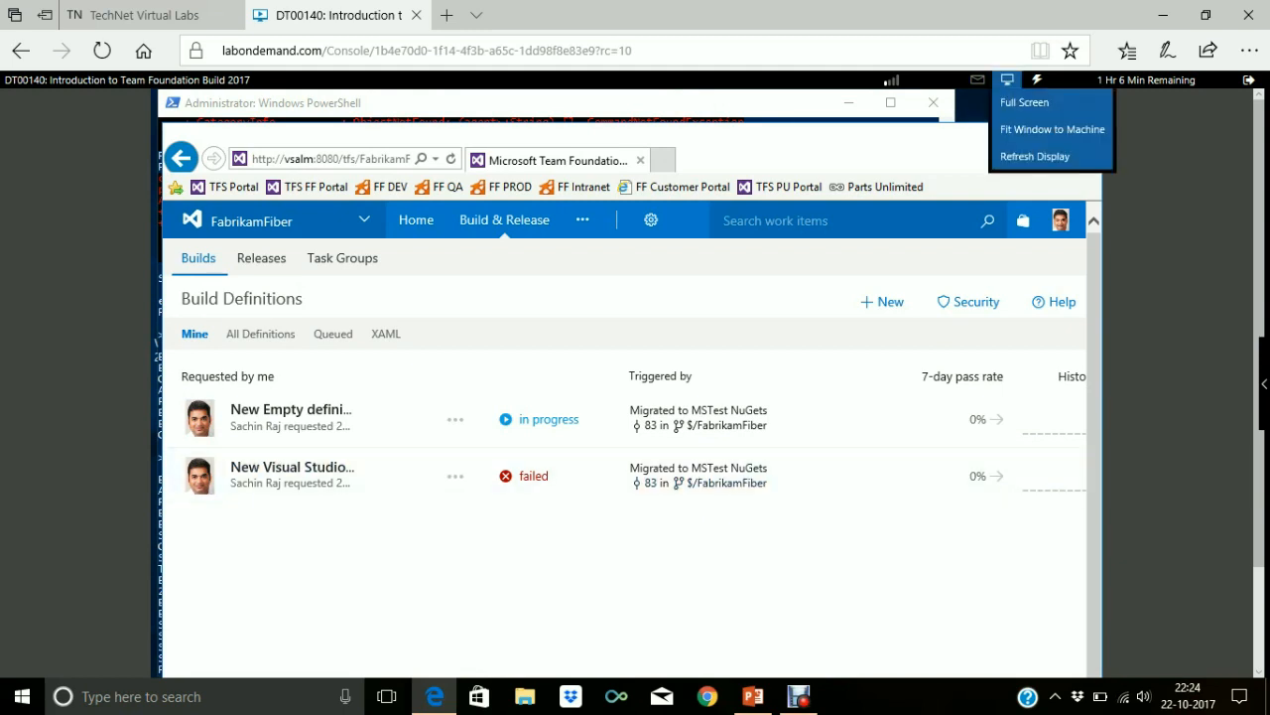
pyautogui.click(1024, 102)
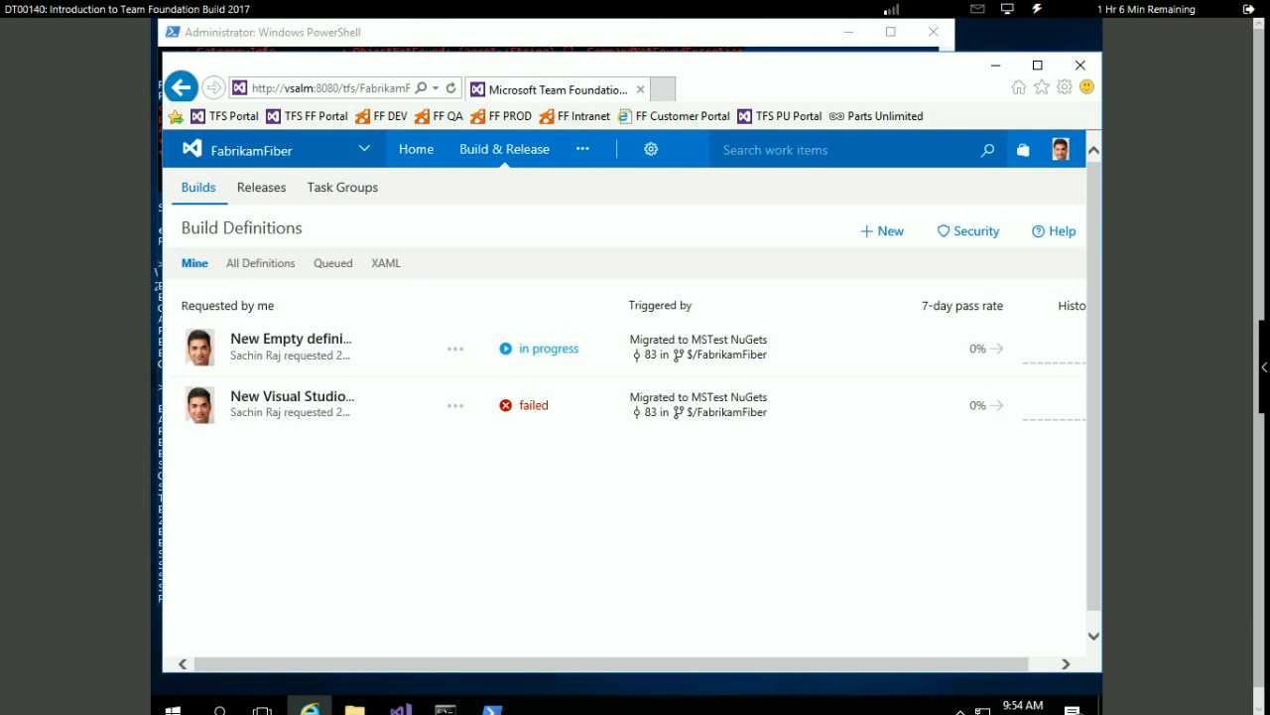
pyautogui.moveTo(1260, 358); pyautogui.dragTo(1260, 376)
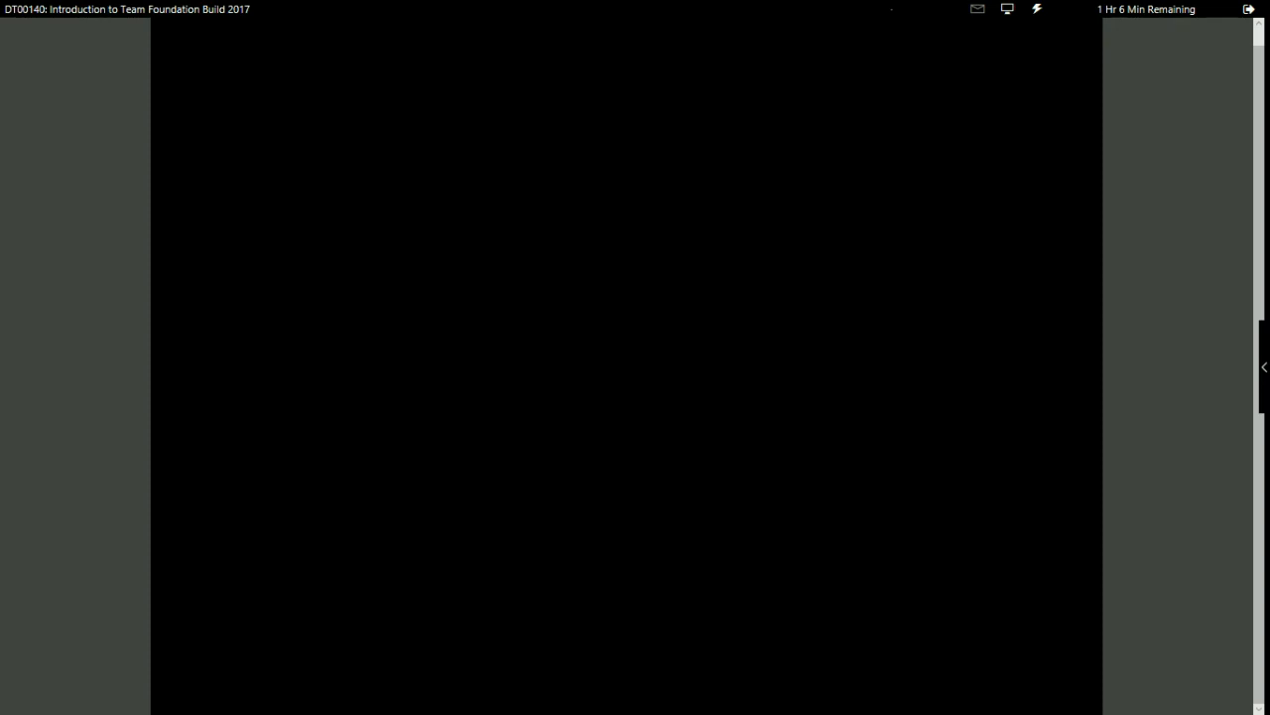
pyautogui.click(1007, 9)
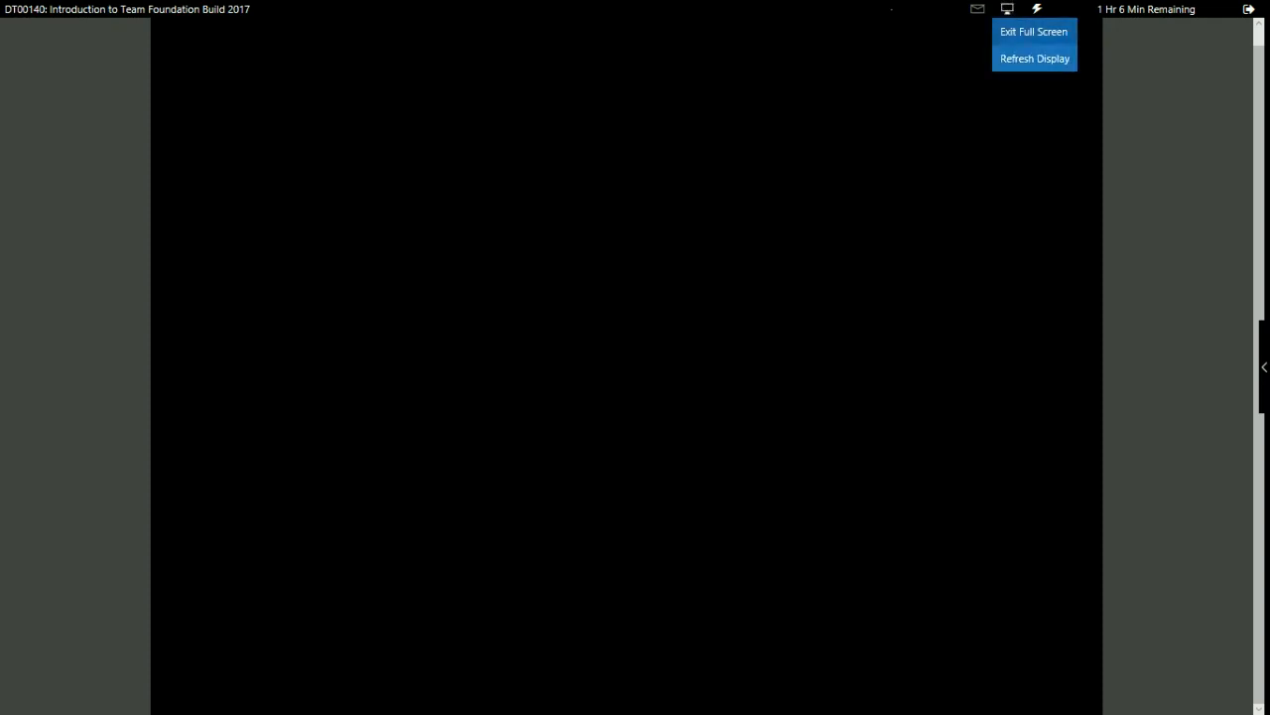
pyautogui.click(1034, 31)
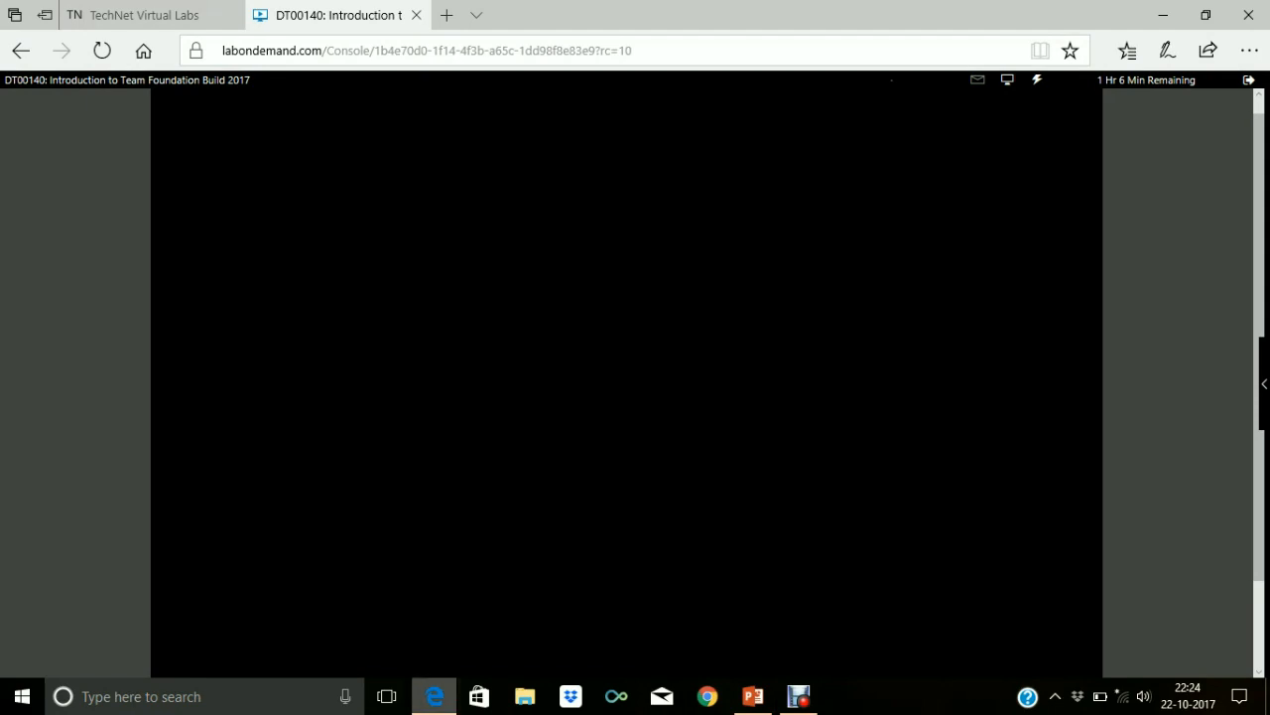
# Switch to PowerPoint and present slide 10, "Specify build steps", as a full-screen slide show, ending the show after reviewing it
pyautogui.moveTo(434, 695)
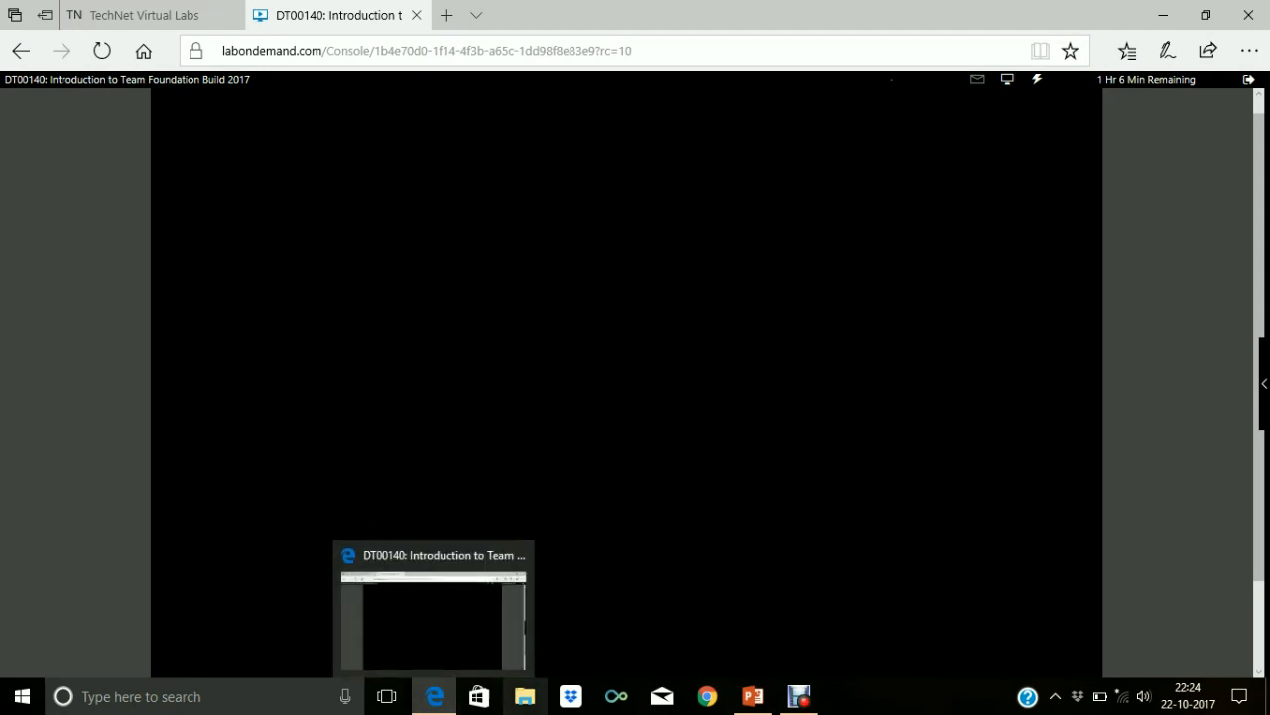
pyautogui.click(753, 695)
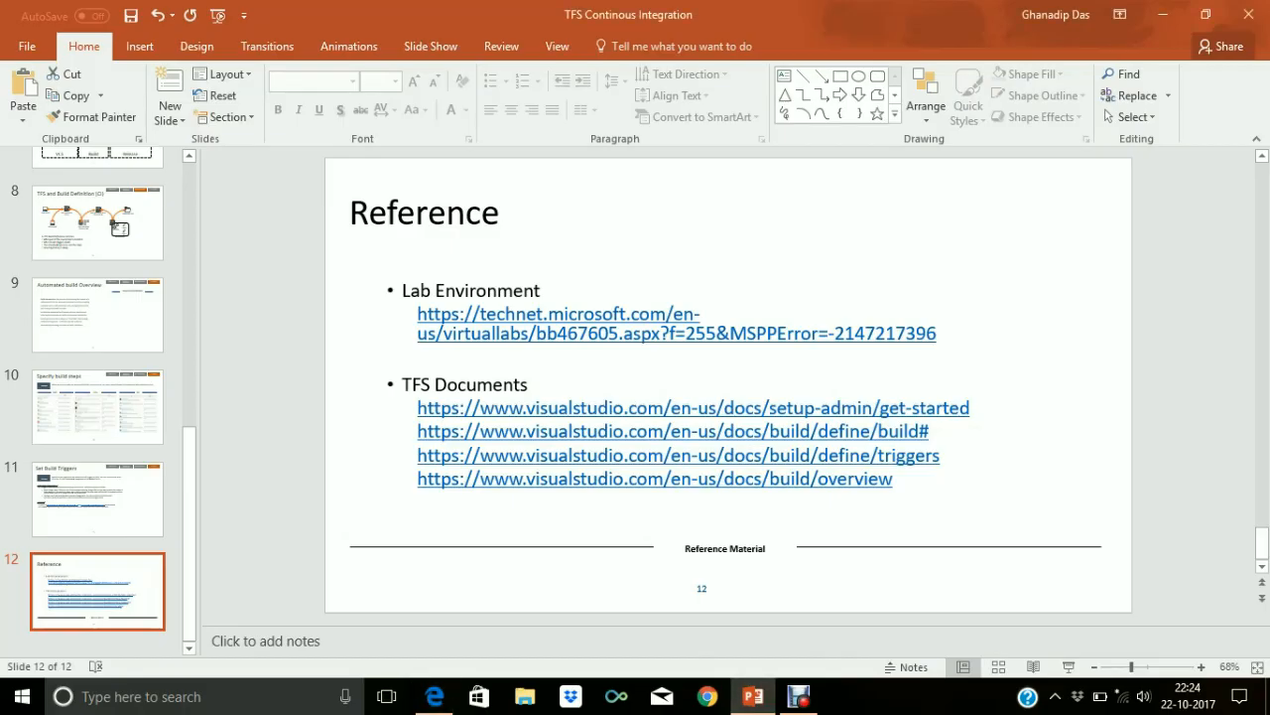
pyautogui.click(97, 408)
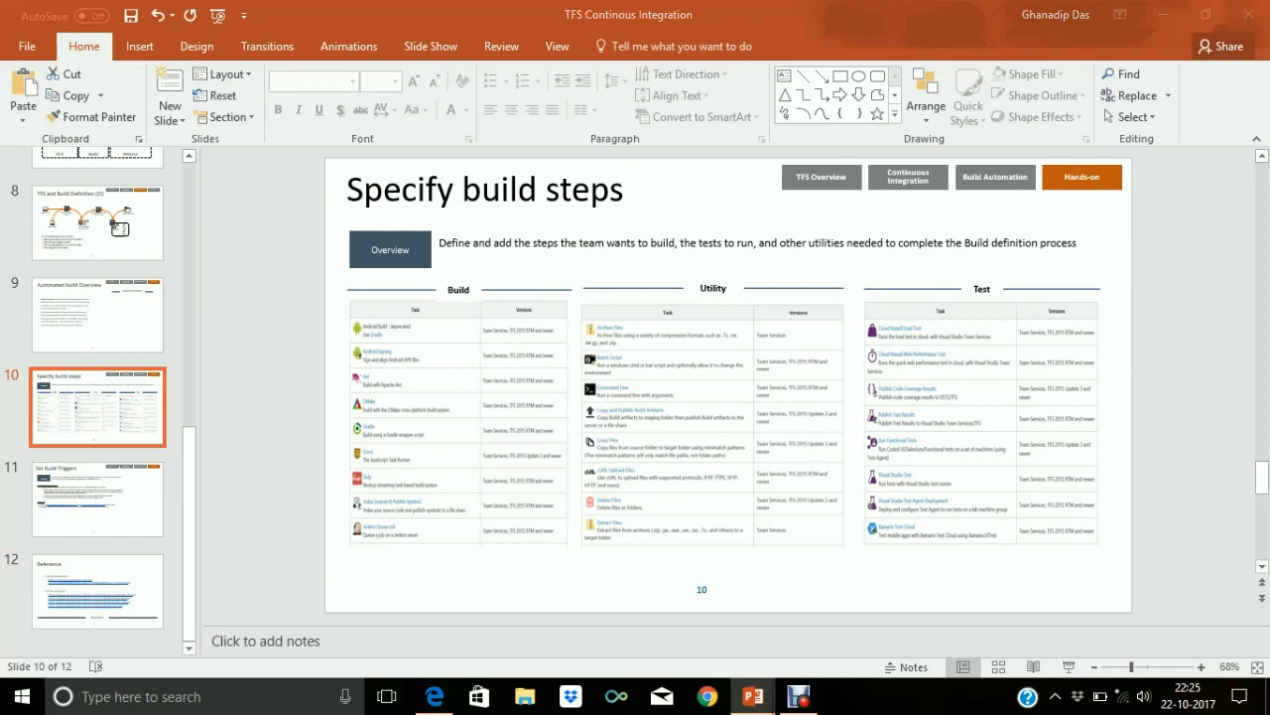
pyautogui.hotkey('shift', 'F5')
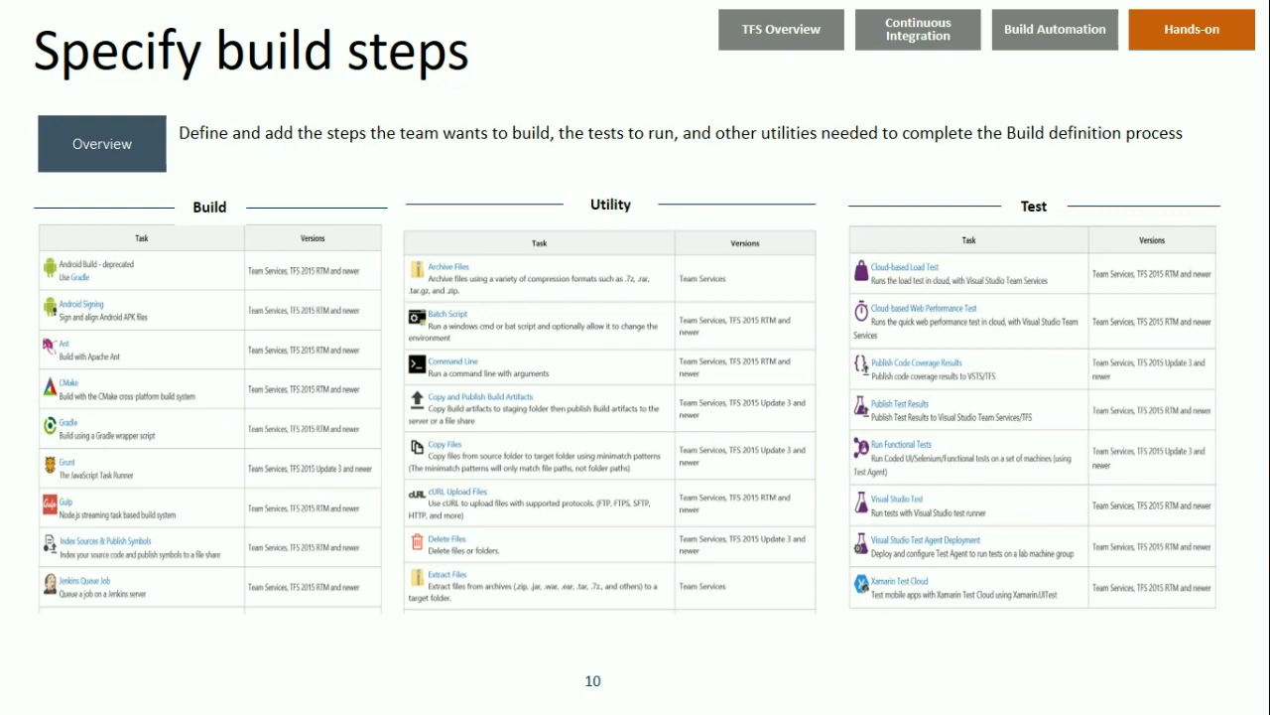
pyautogui.press('Escape')
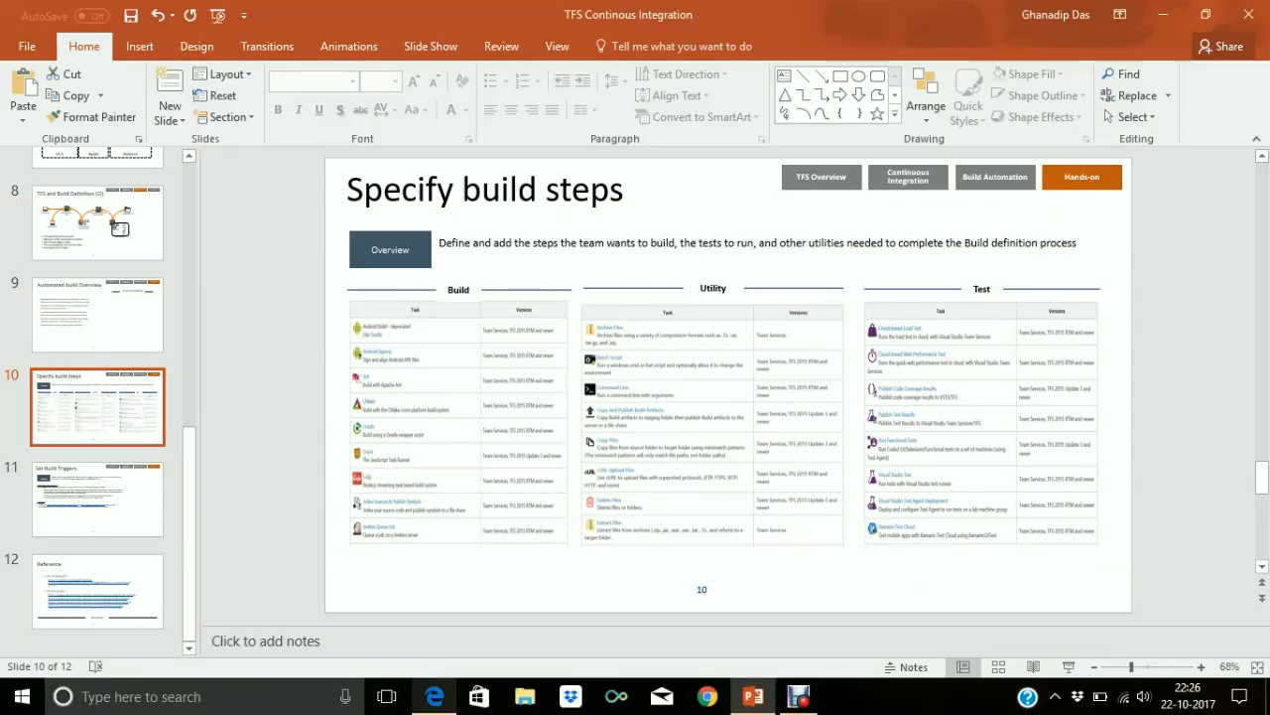
# Switch back to the lab console in Edge, retry the interrupted lab connection and show the console in full screen
pyautogui.hotkey('alt', 'Tab')
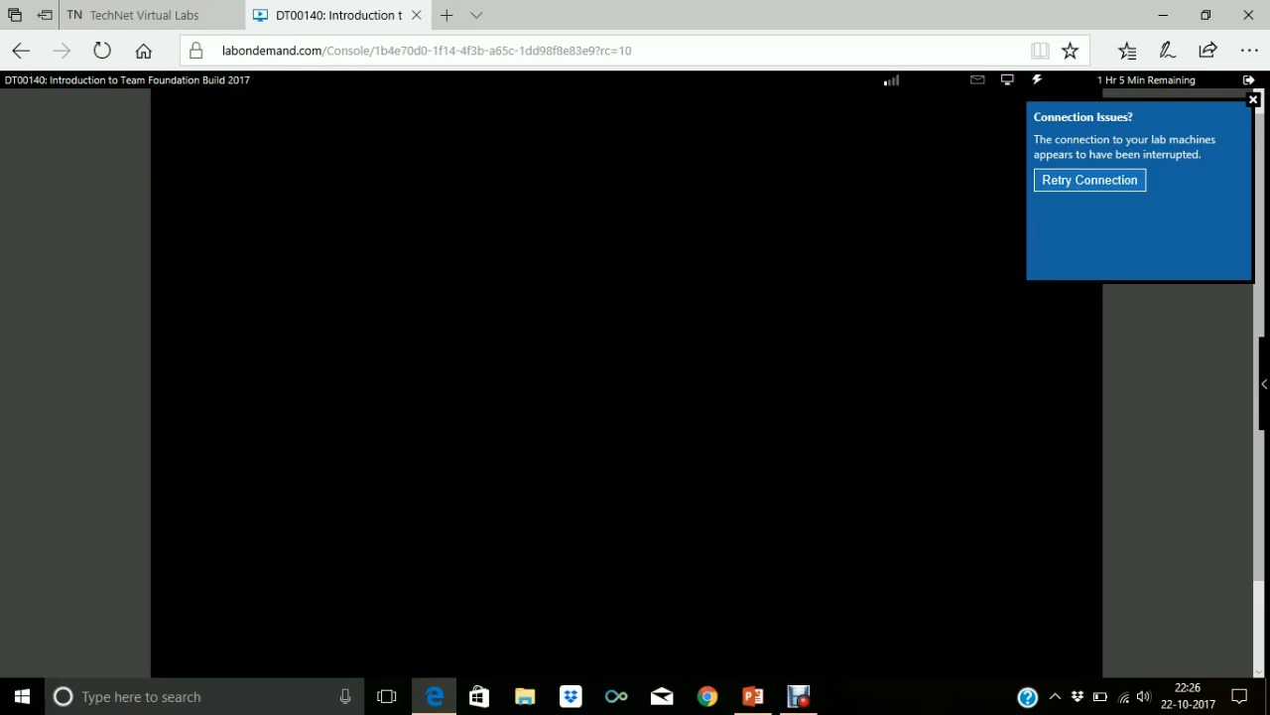
pyautogui.click(1090, 180)
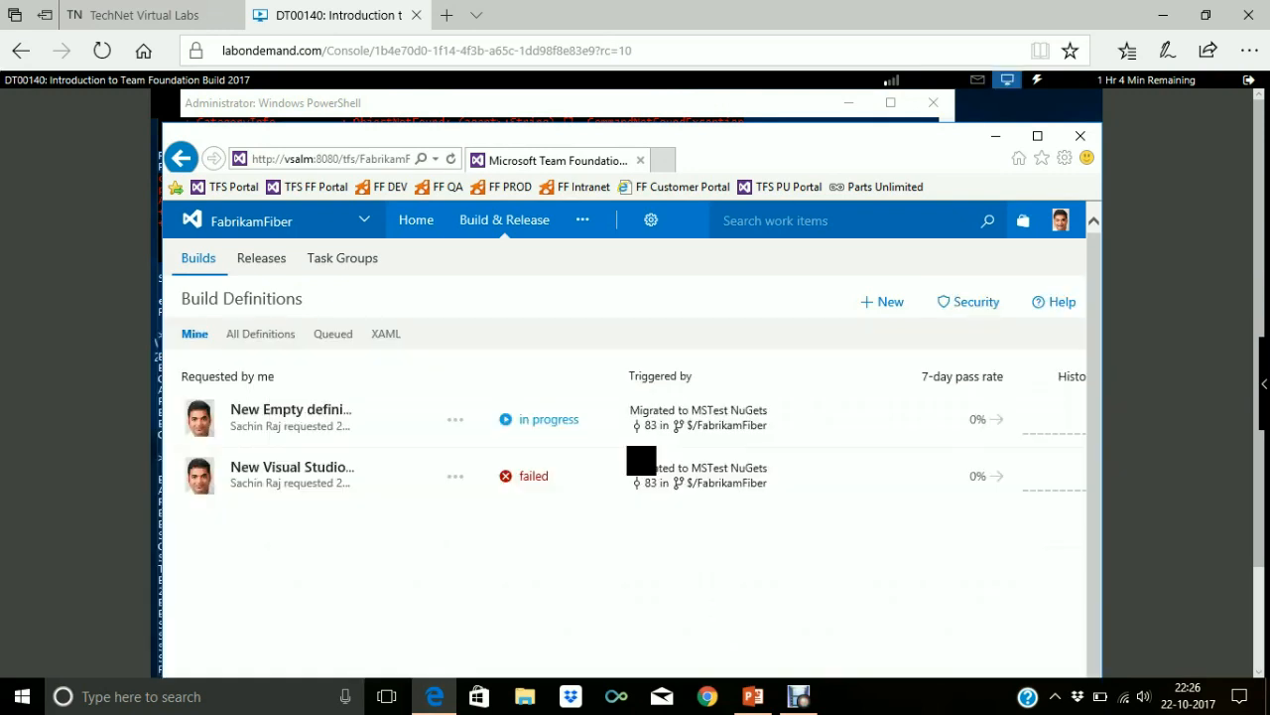
pyautogui.click(1007, 80)
pyautogui.click(1024, 102)
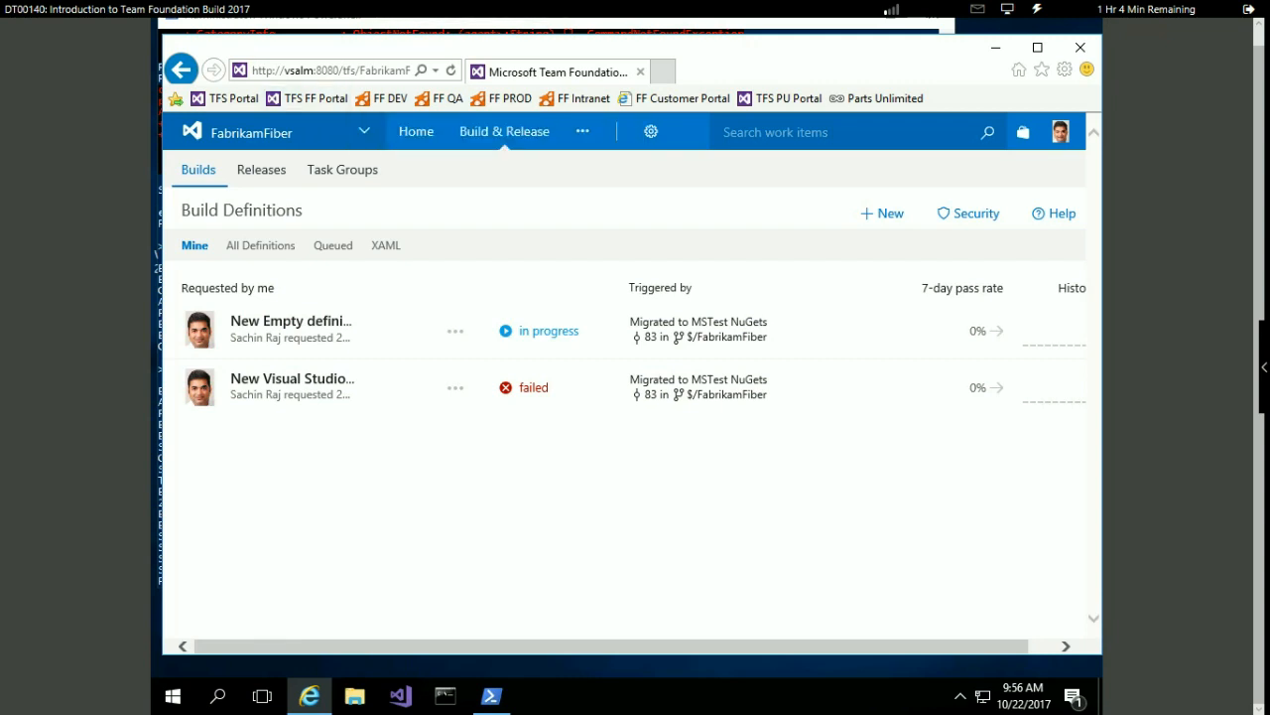
# Open the Team Foundation Server home page and refresh the lab display
pyautogui.click(364, 131)
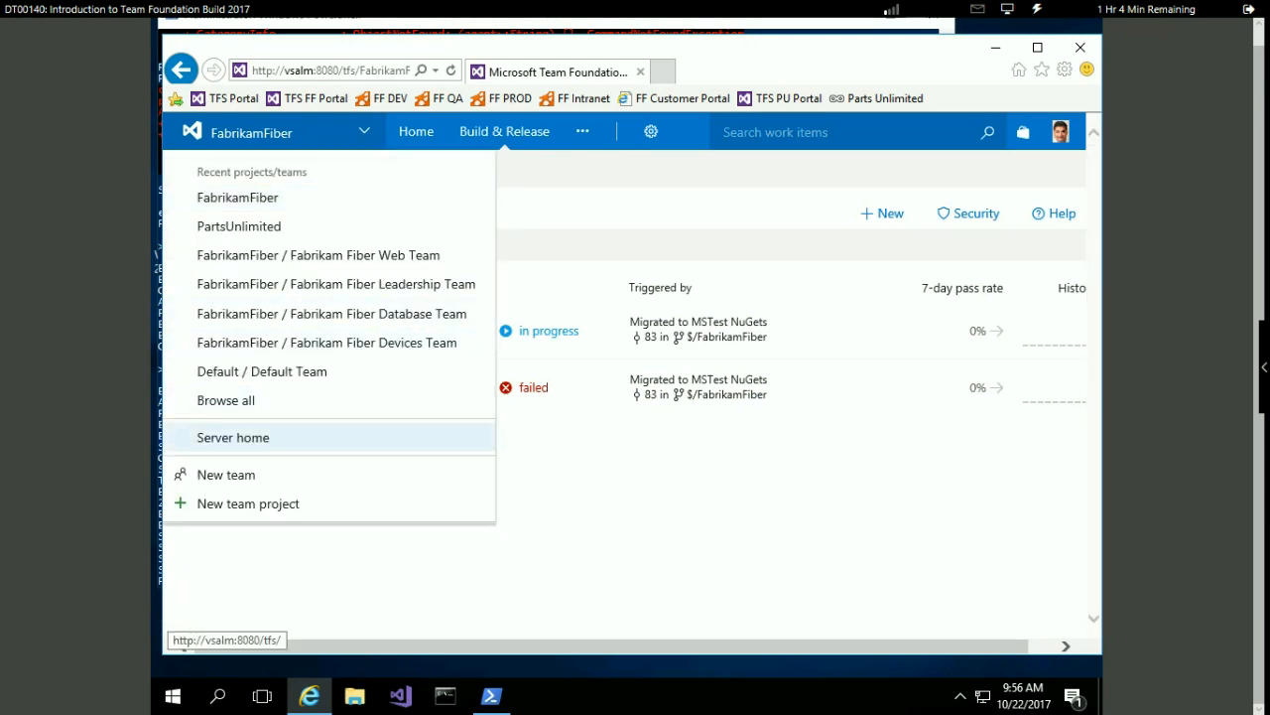
pyautogui.click(232, 436)
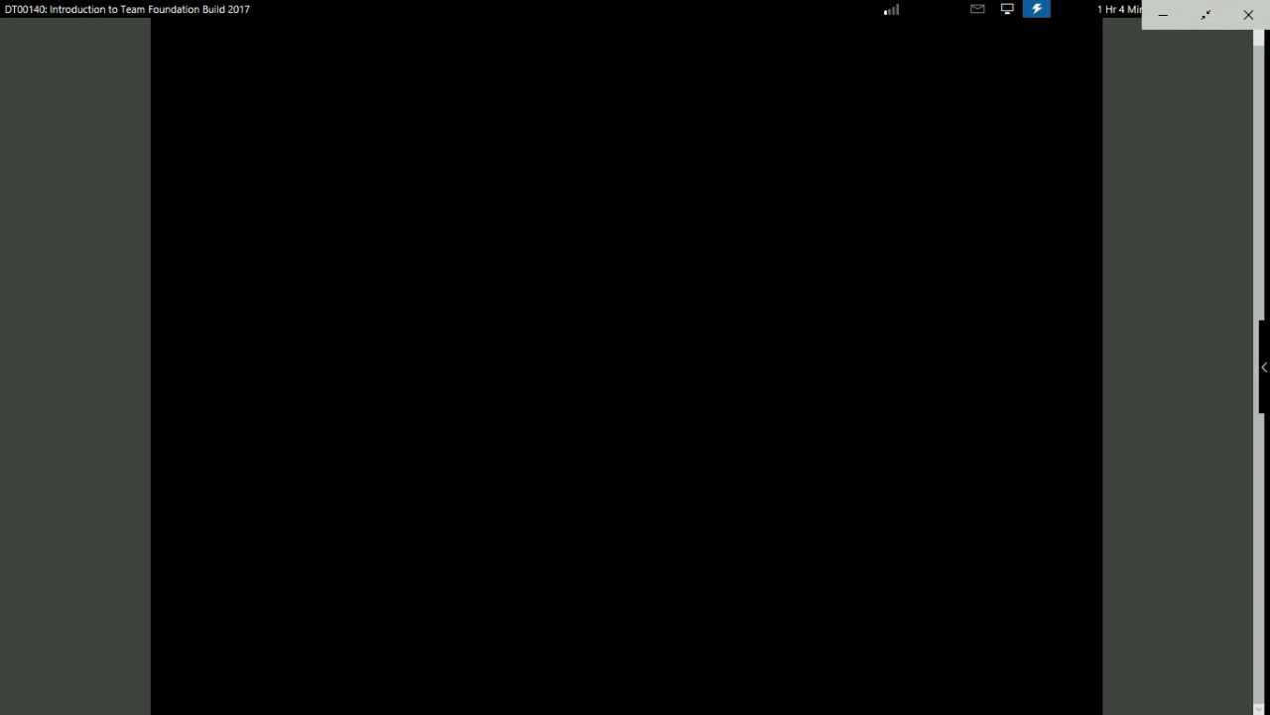
pyautogui.click(1007, 9)
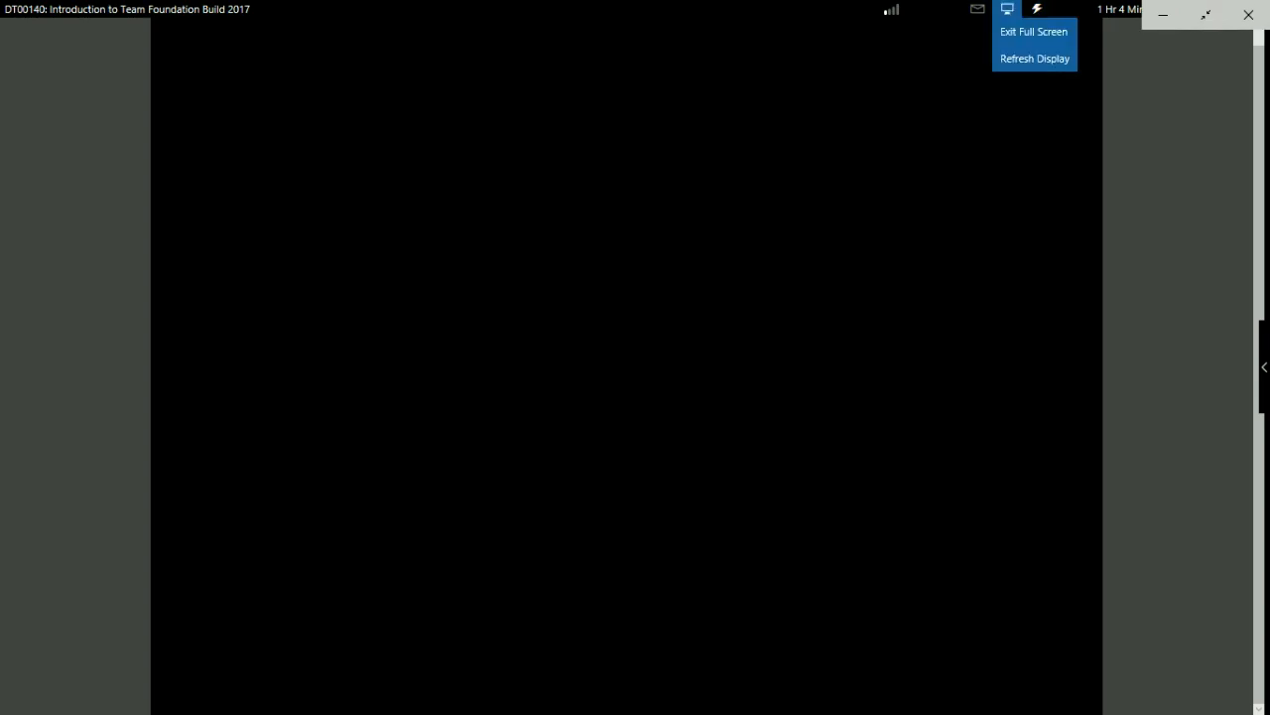
pyautogui.click(1035, 59)
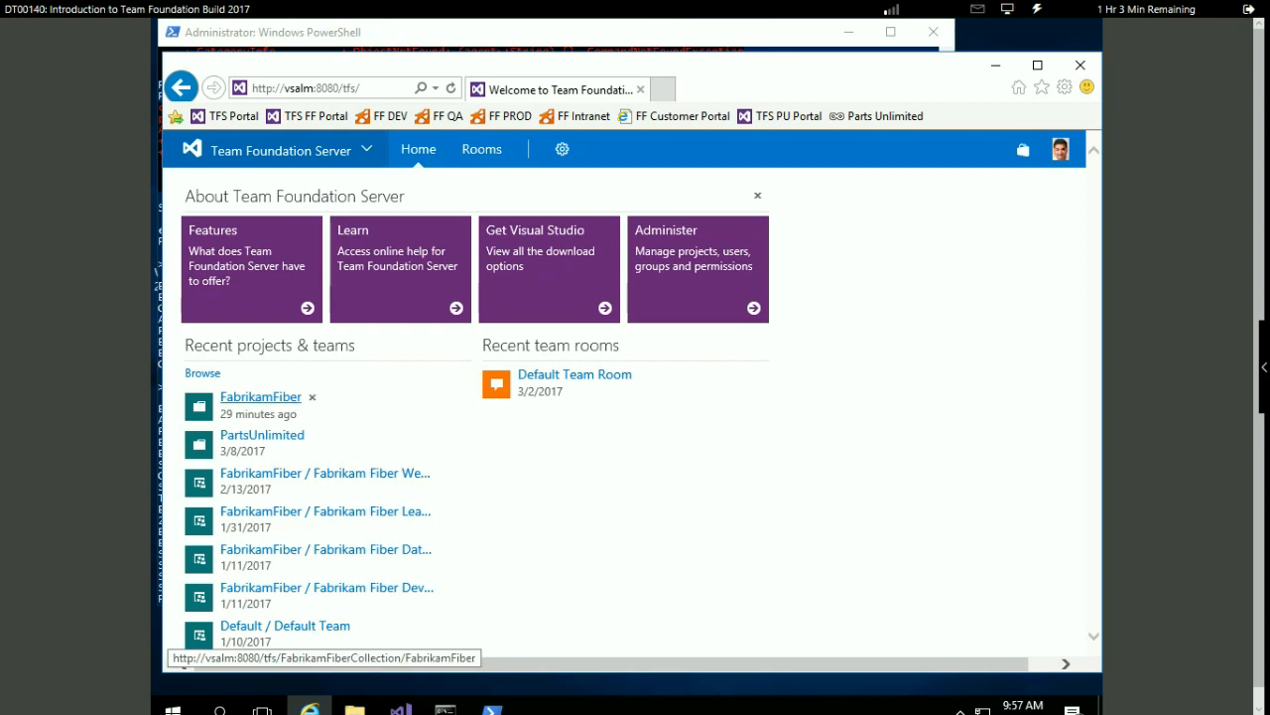
# Open the FabrikamFiber project's Agent Queues settings and go on to manage the collection's agent pools
pyautogui.click(260, 397)
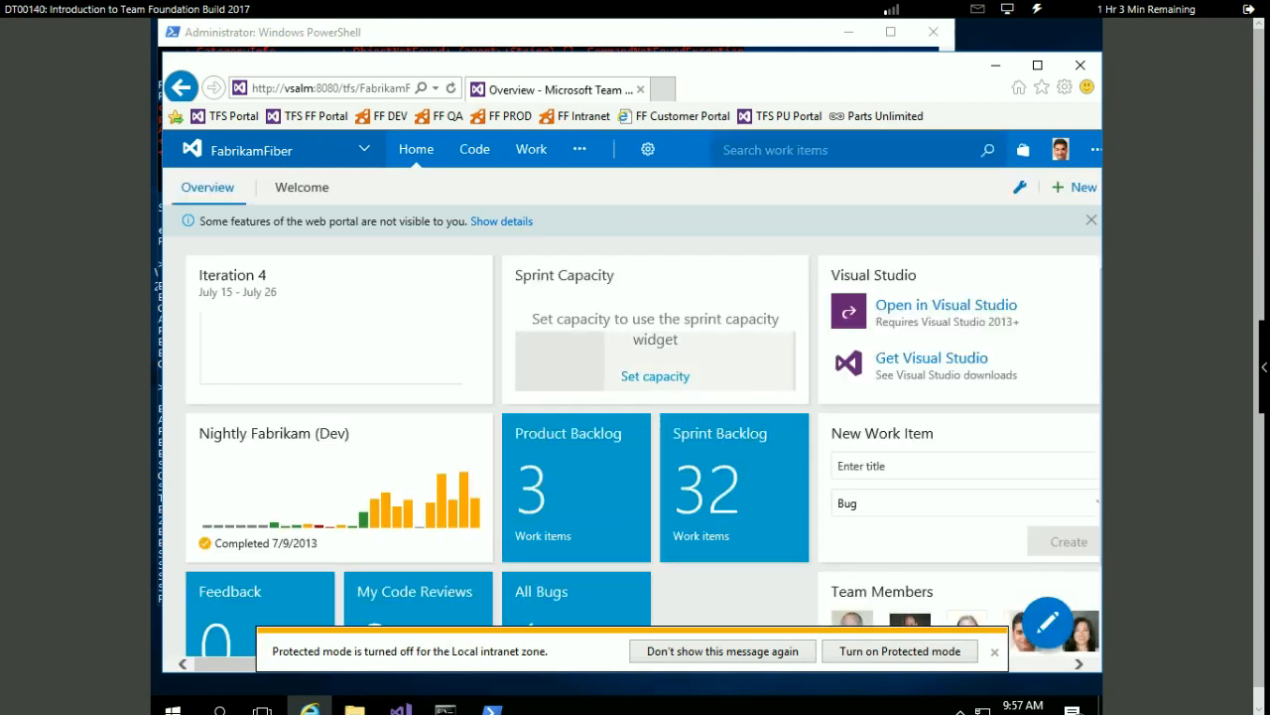
pyautogui.moveTo(647, 149)
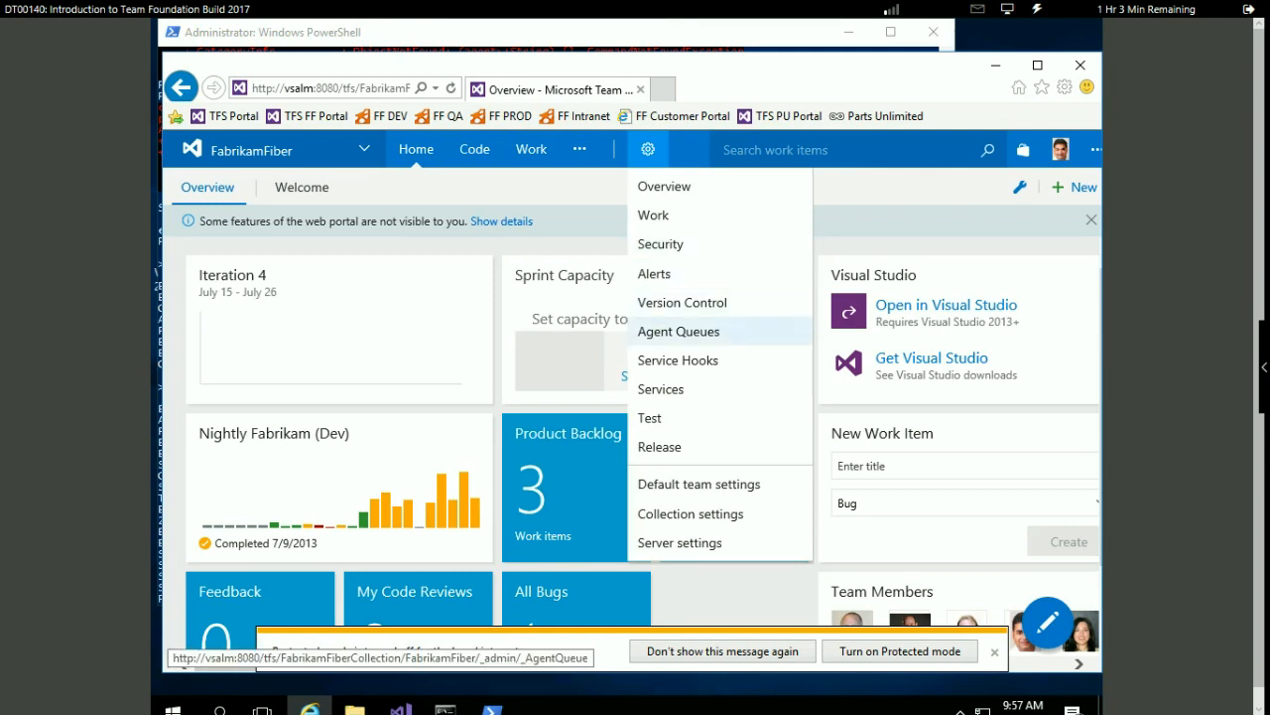
pyautogui.click(679, 331)
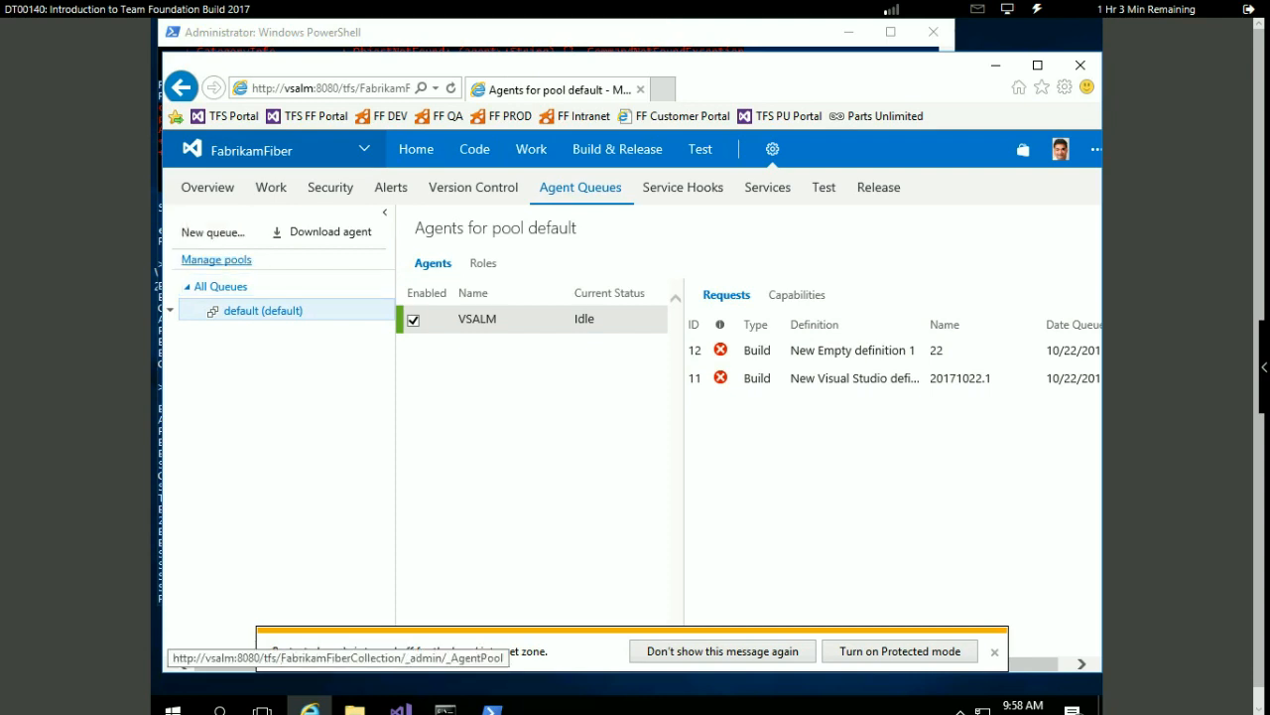
pyautogui.click(216, 259)
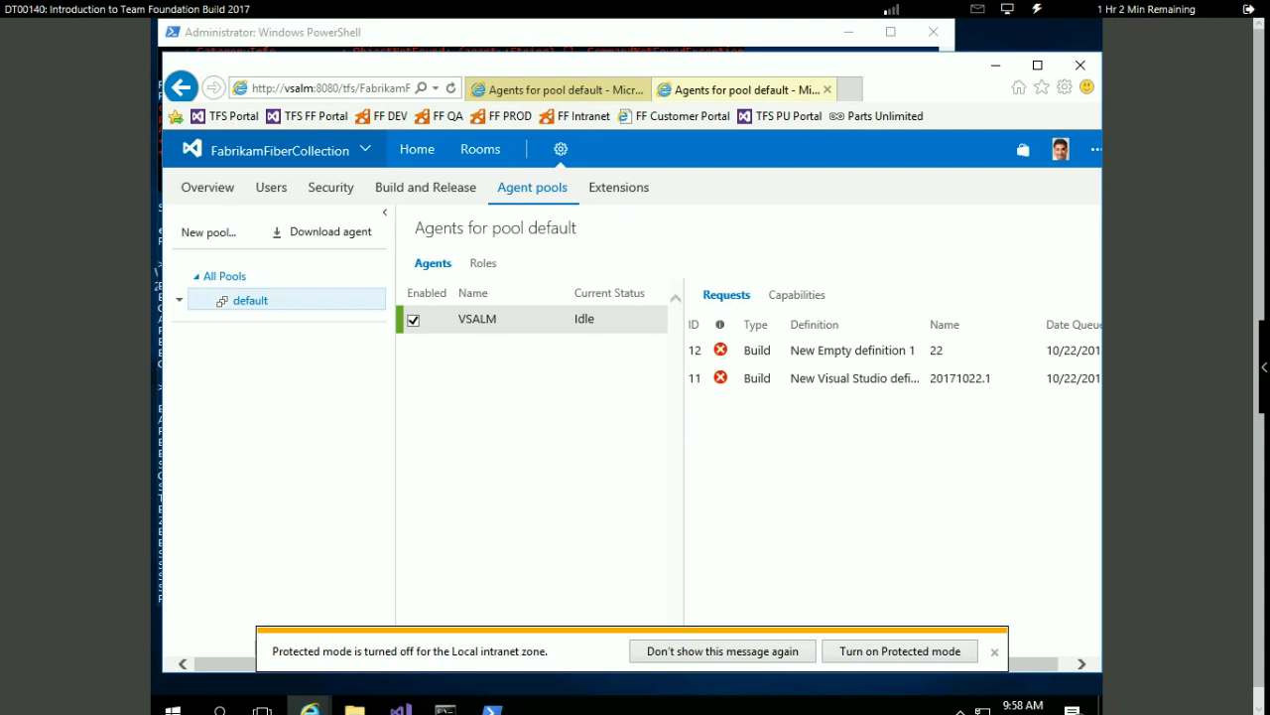
pyautogui.click(208, 232)
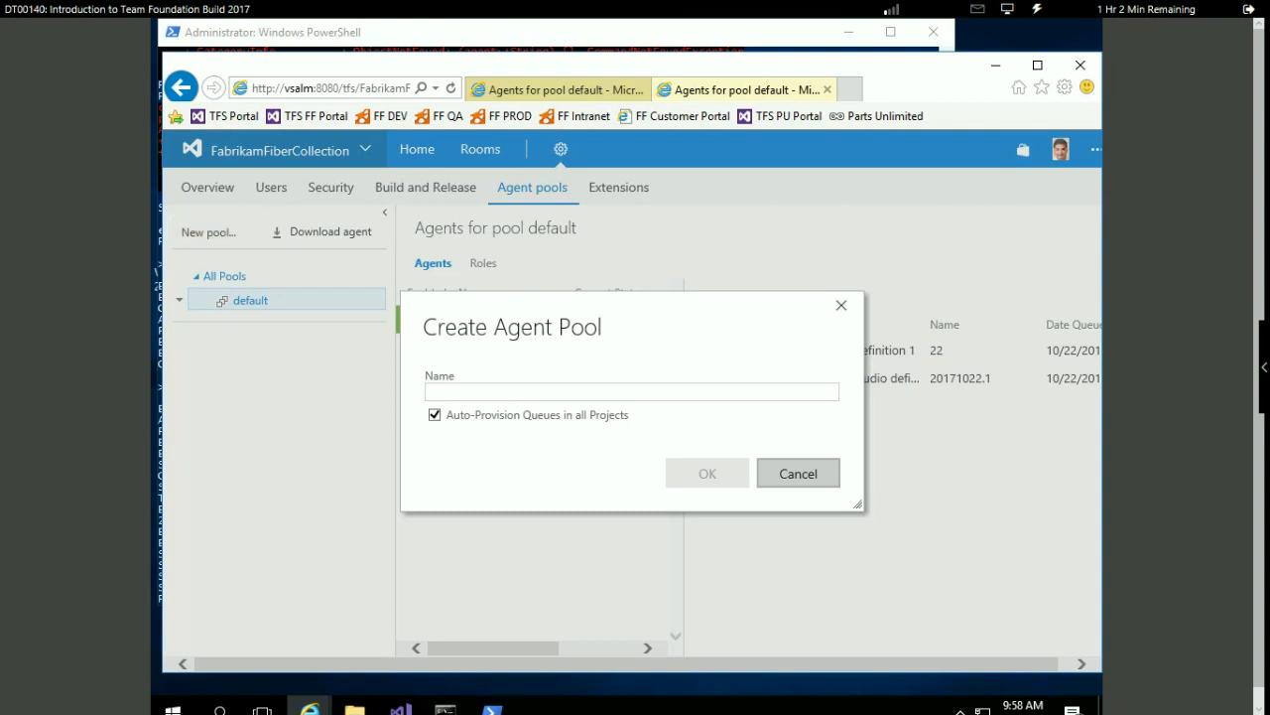
pyautogui.click(798, 473)
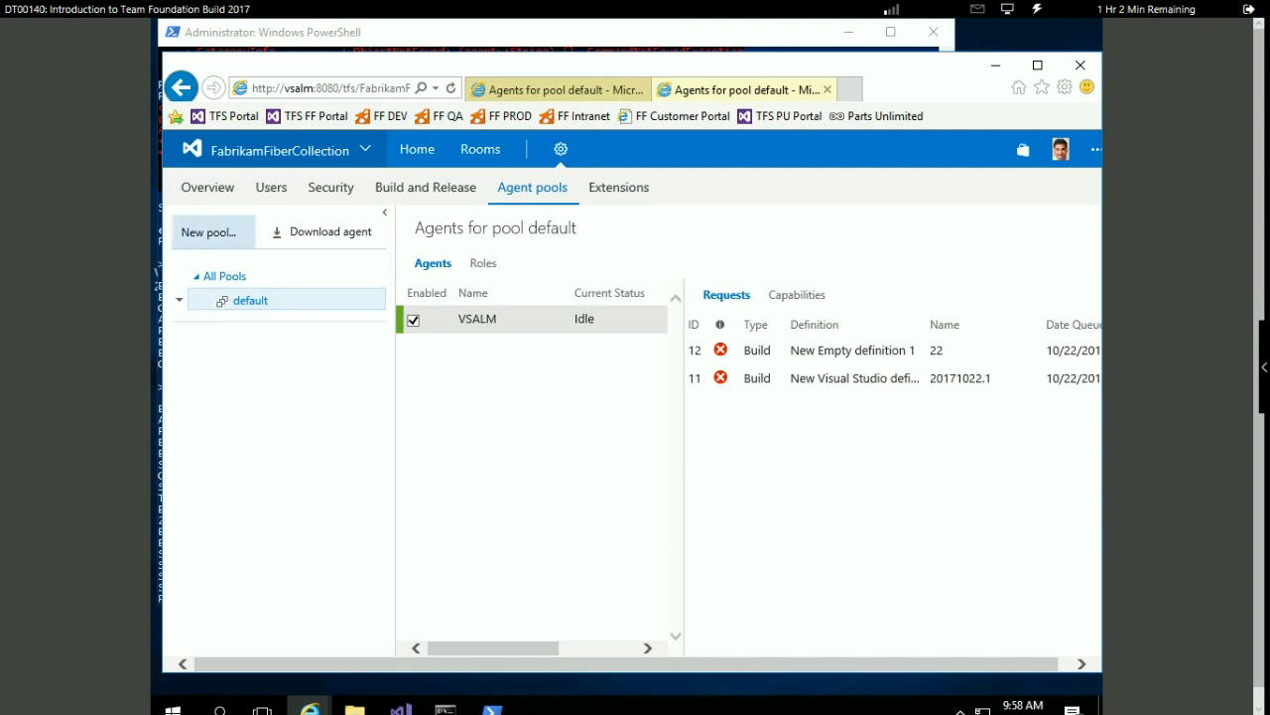
pyautogui.click(208, 231)
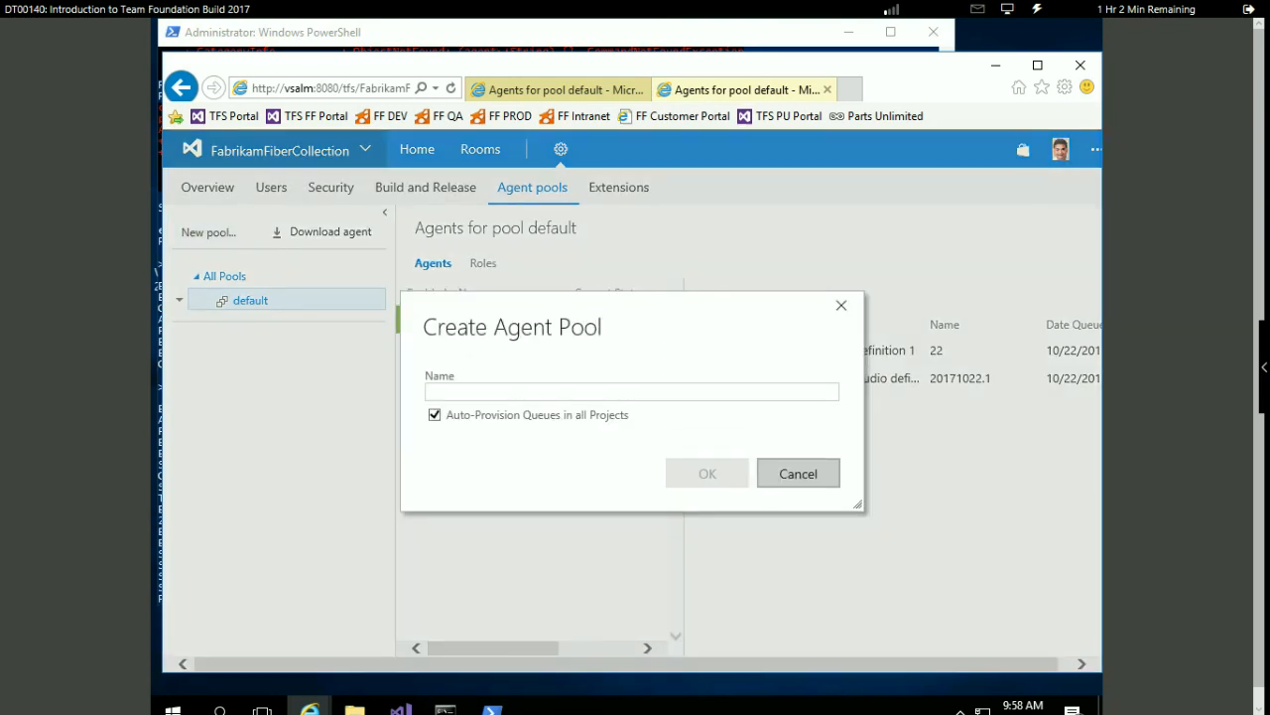
pyautogui.click(798, 474)
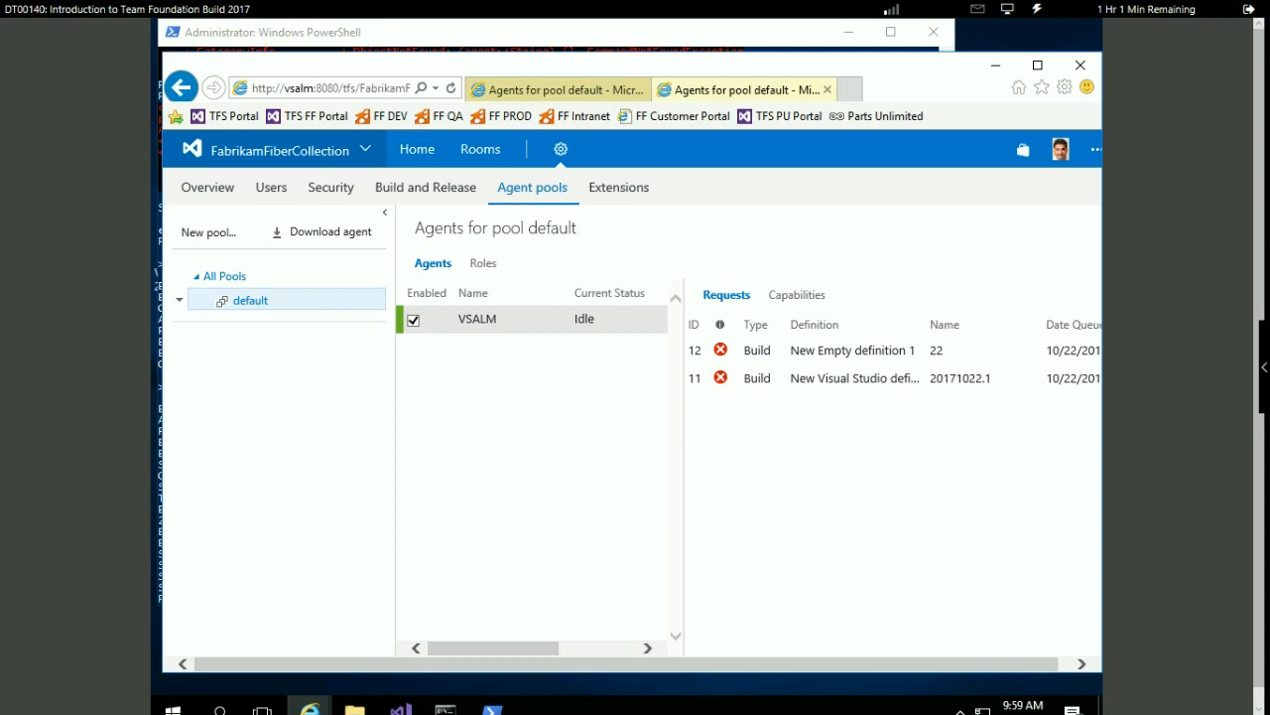
# Delete the default agent pool together with its associated queues
pyautogui.click(180, 299)
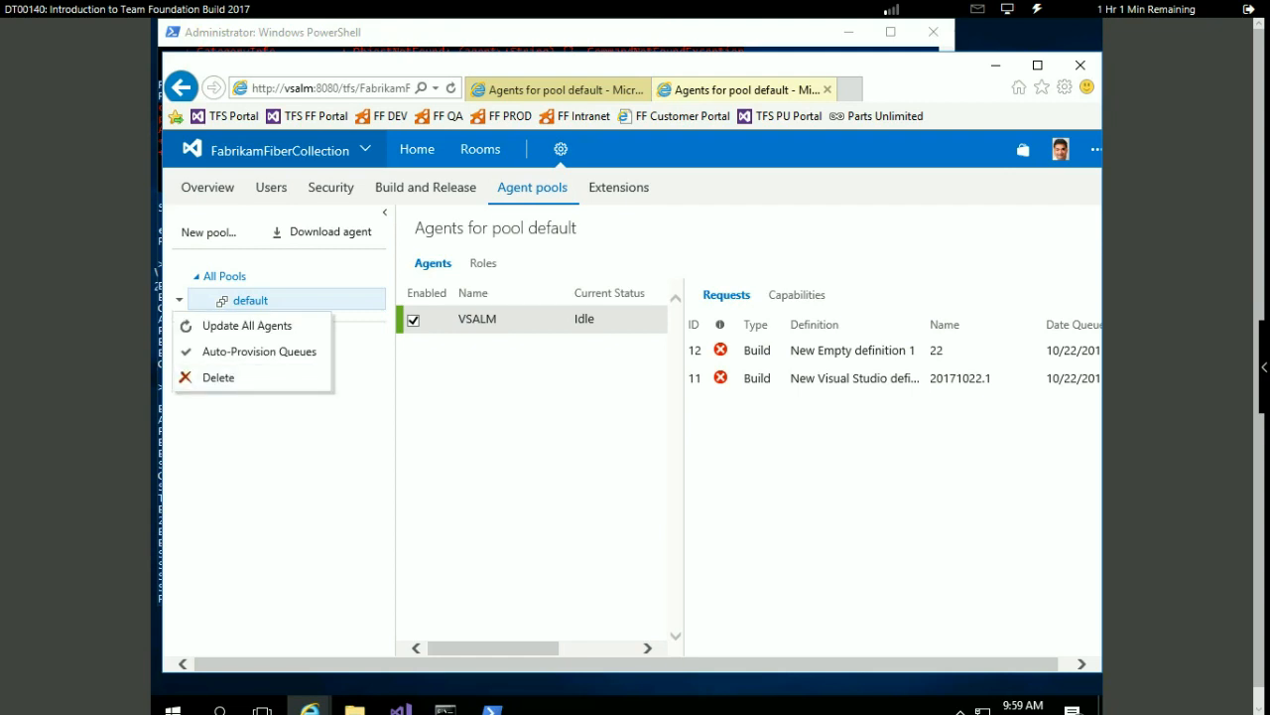
pyautogui.click(219, 377)
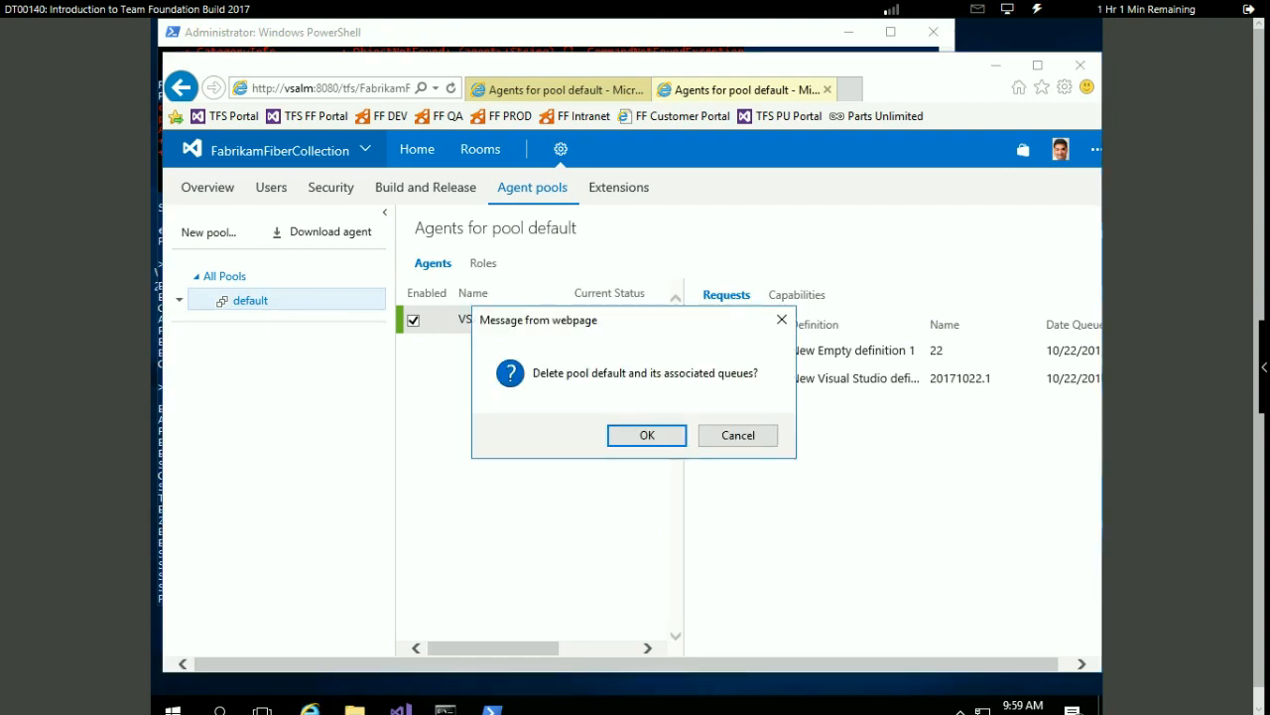
pyautogui.click(647, 435)
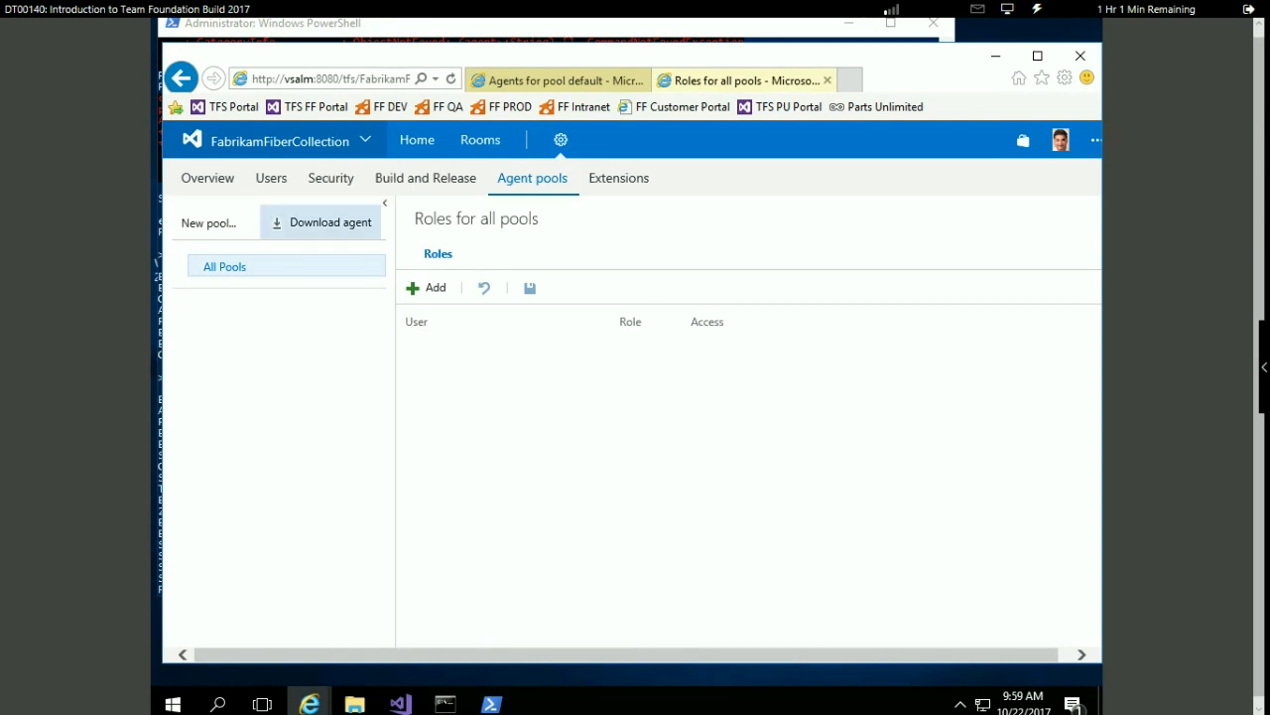
# View the download and setup instructions for the Windows build agent, closing them without downloading
pyautogui.click(322, 222)
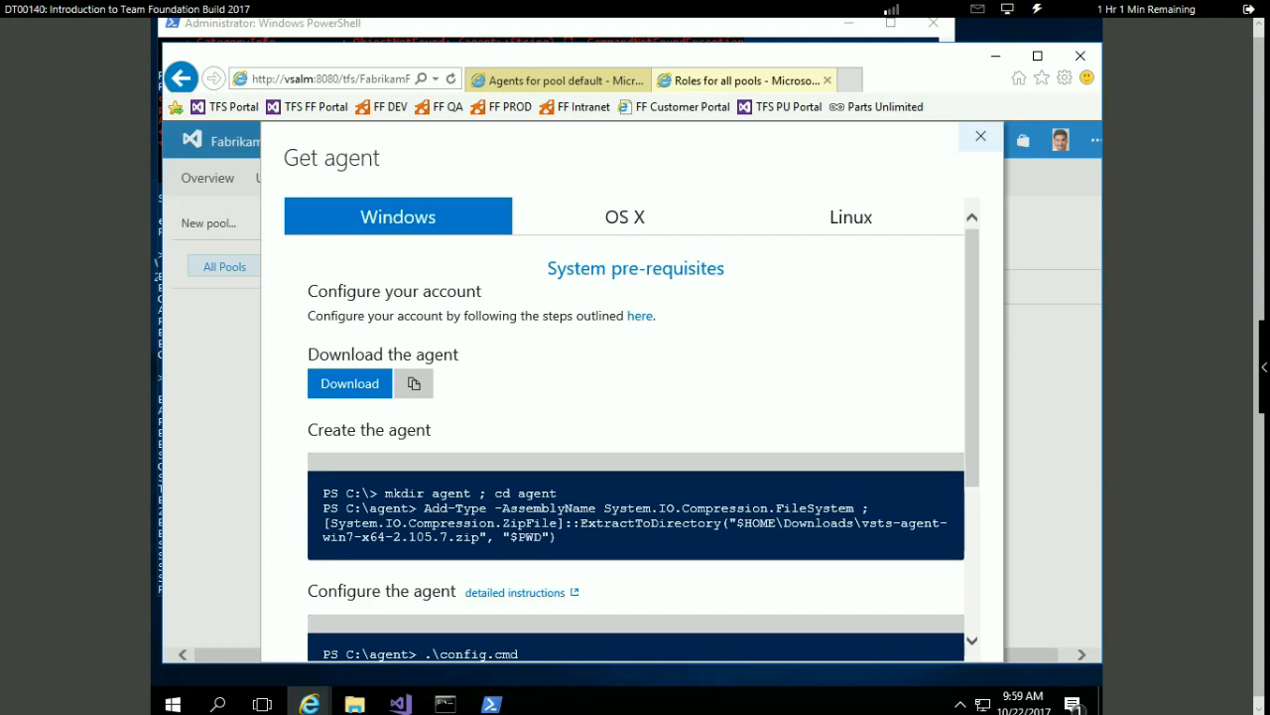
pyautogui.click(981, 136)
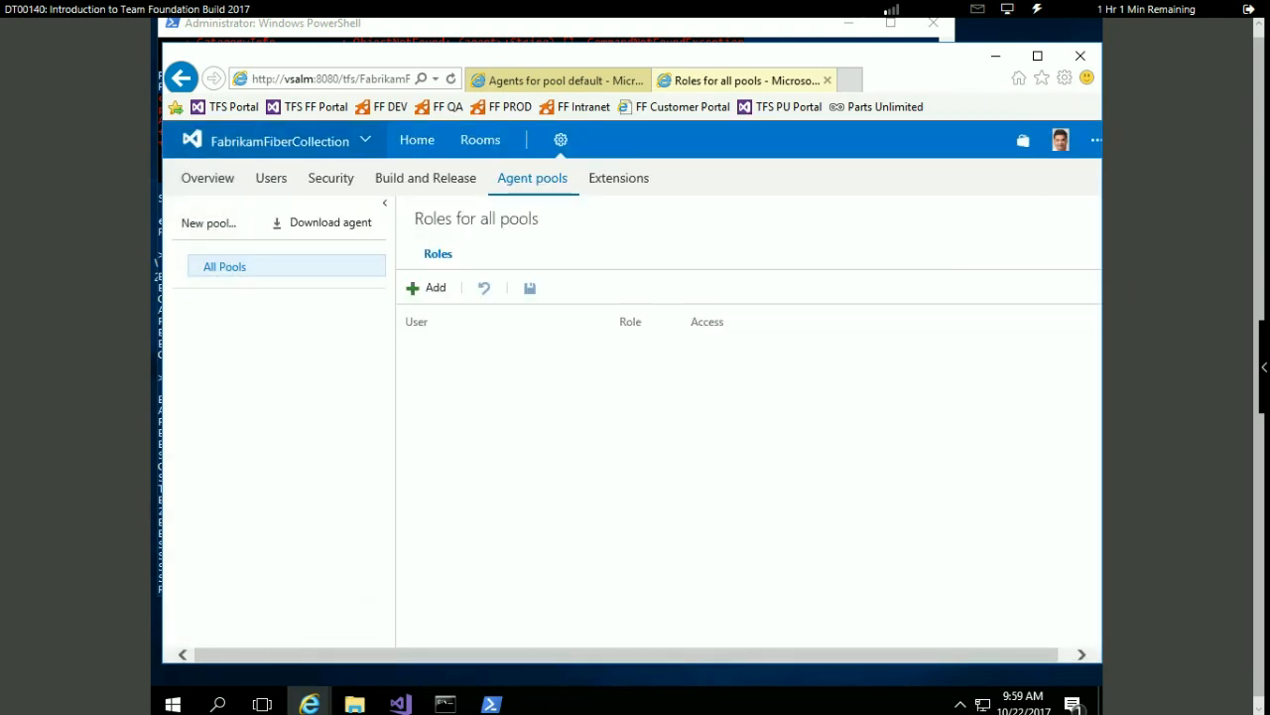
# Check the Downloads folder in File Explorer for the agent package and open Local Disk (C:)
pyautogui.click(354, 704)
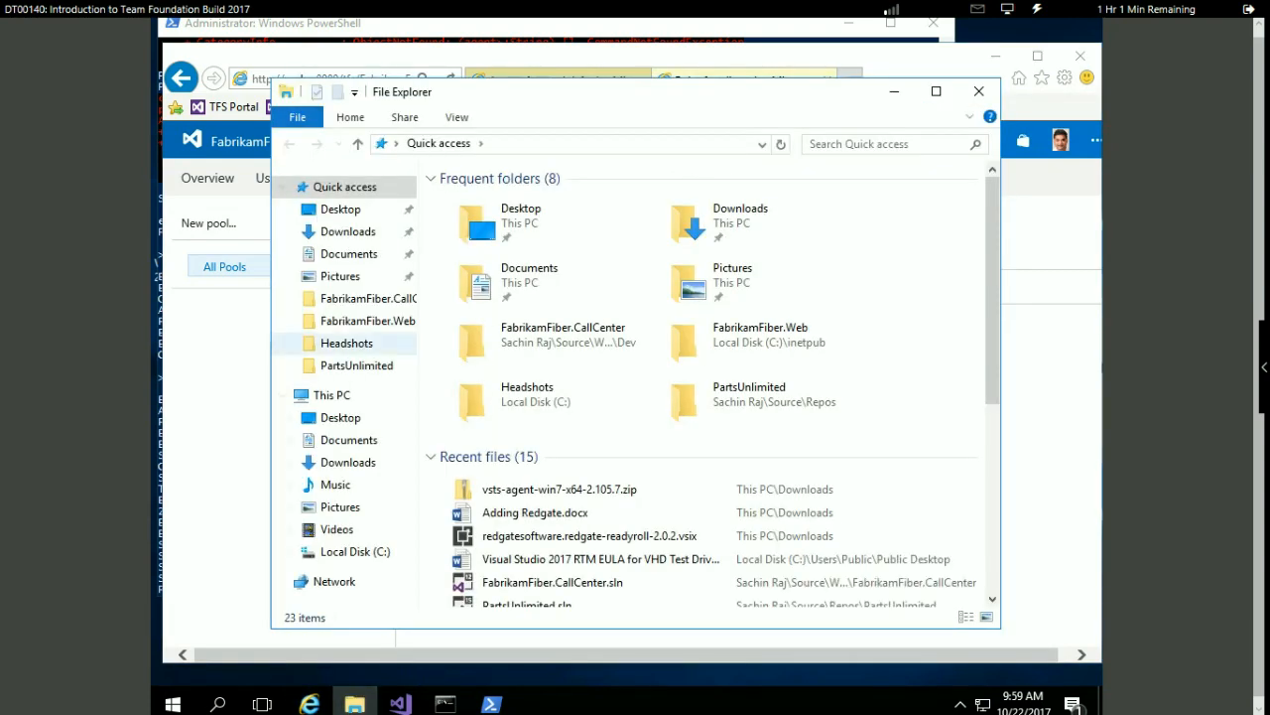
pyautogui.click(347, 231)
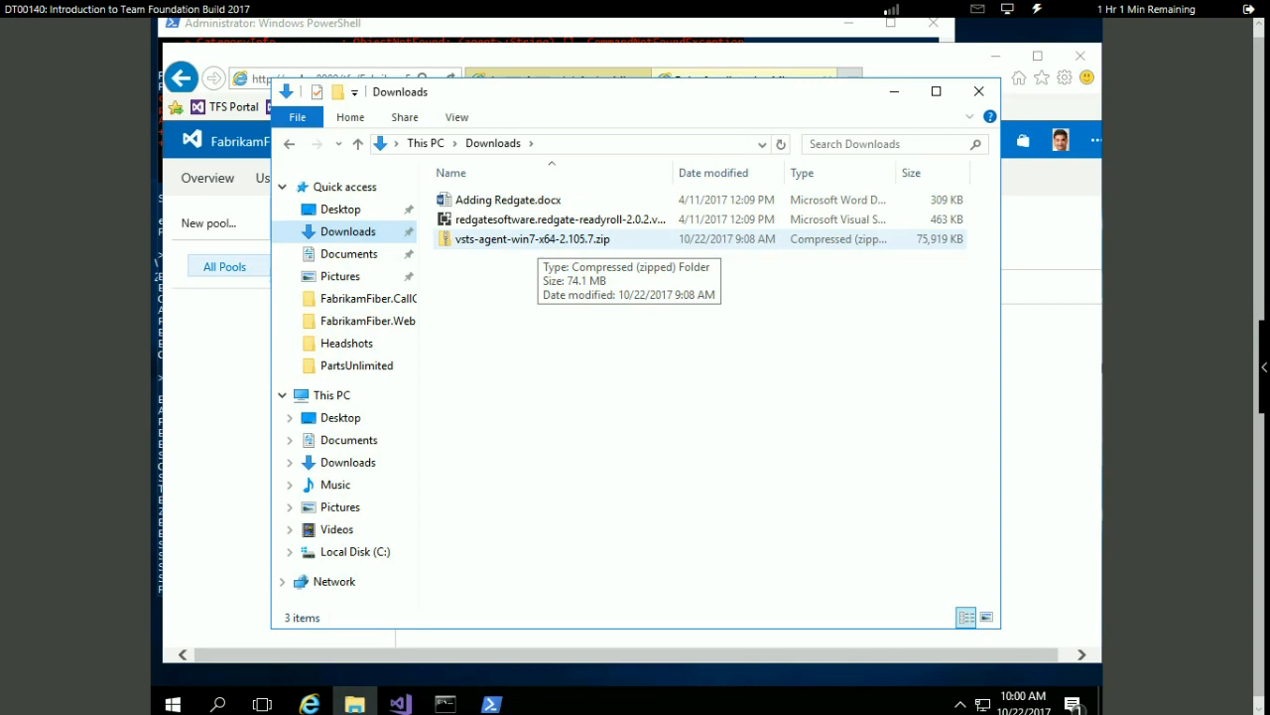
pyautogui.click(355, 551)
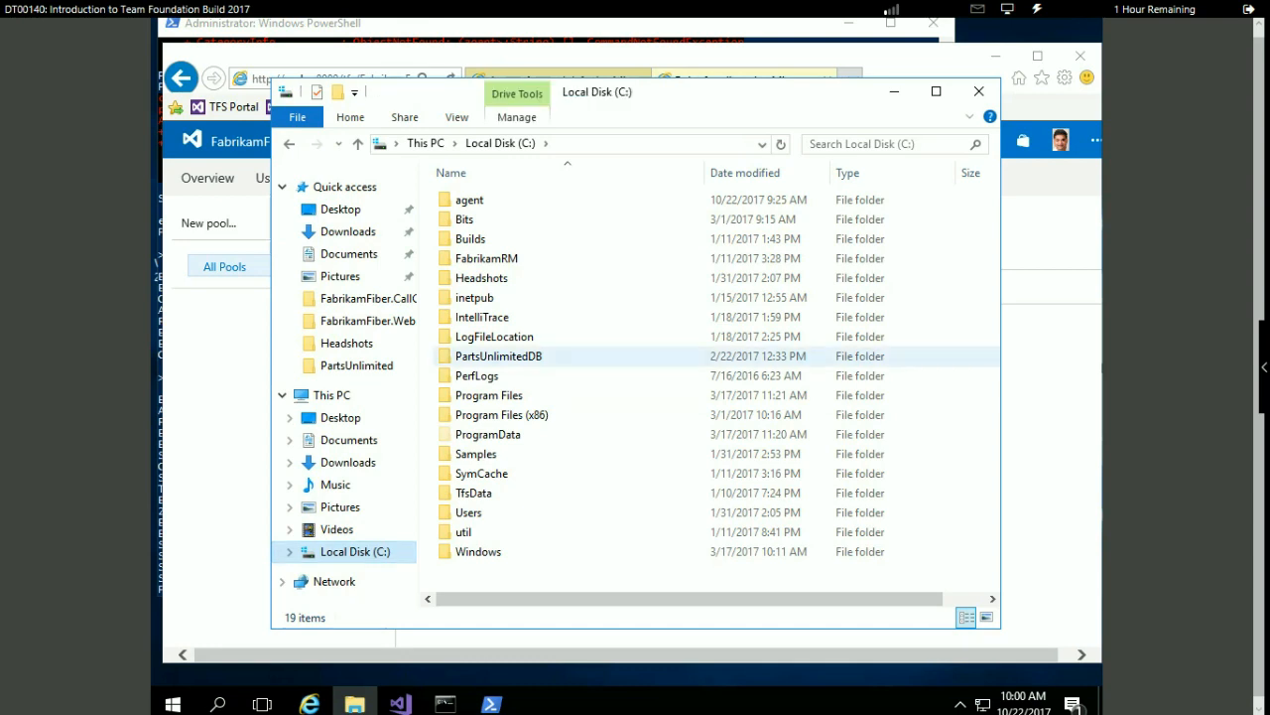
# Open the agent folder on Local Disk (C:) to check its contents, then return to the agent pools page
pyautogui.doubleClick(470, 201)
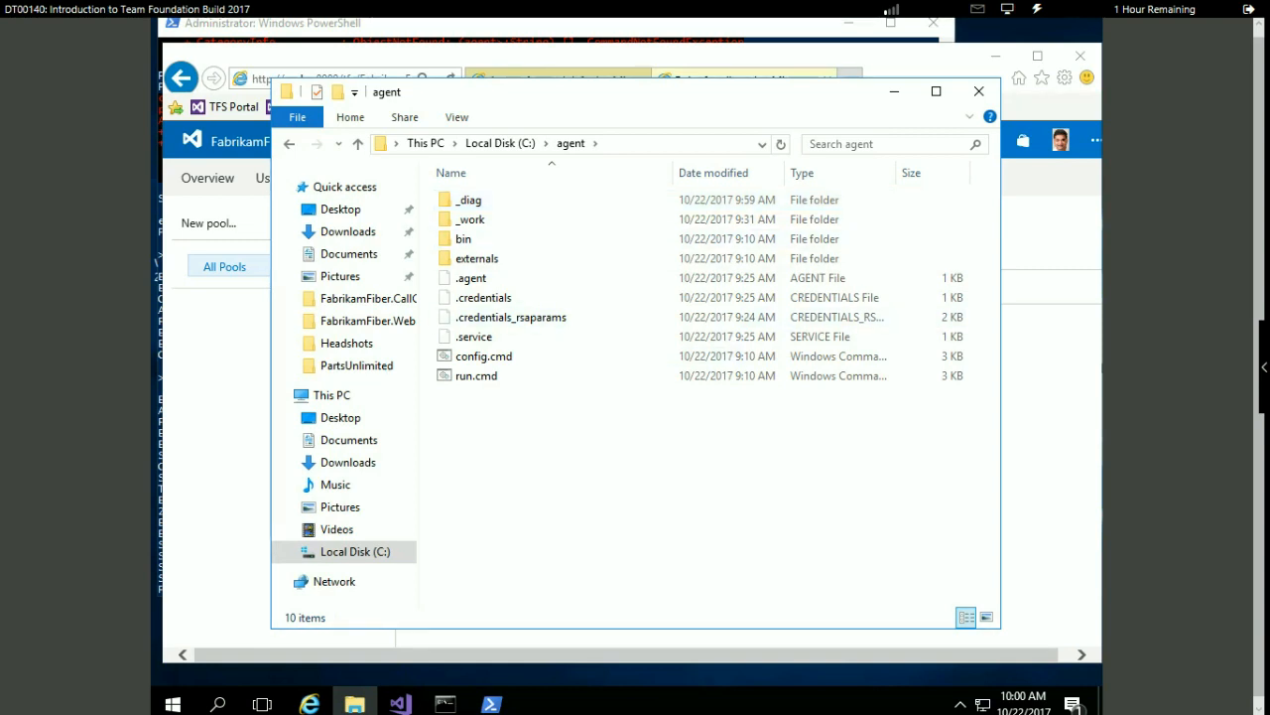
pyautogui.moveTo(491, 704)
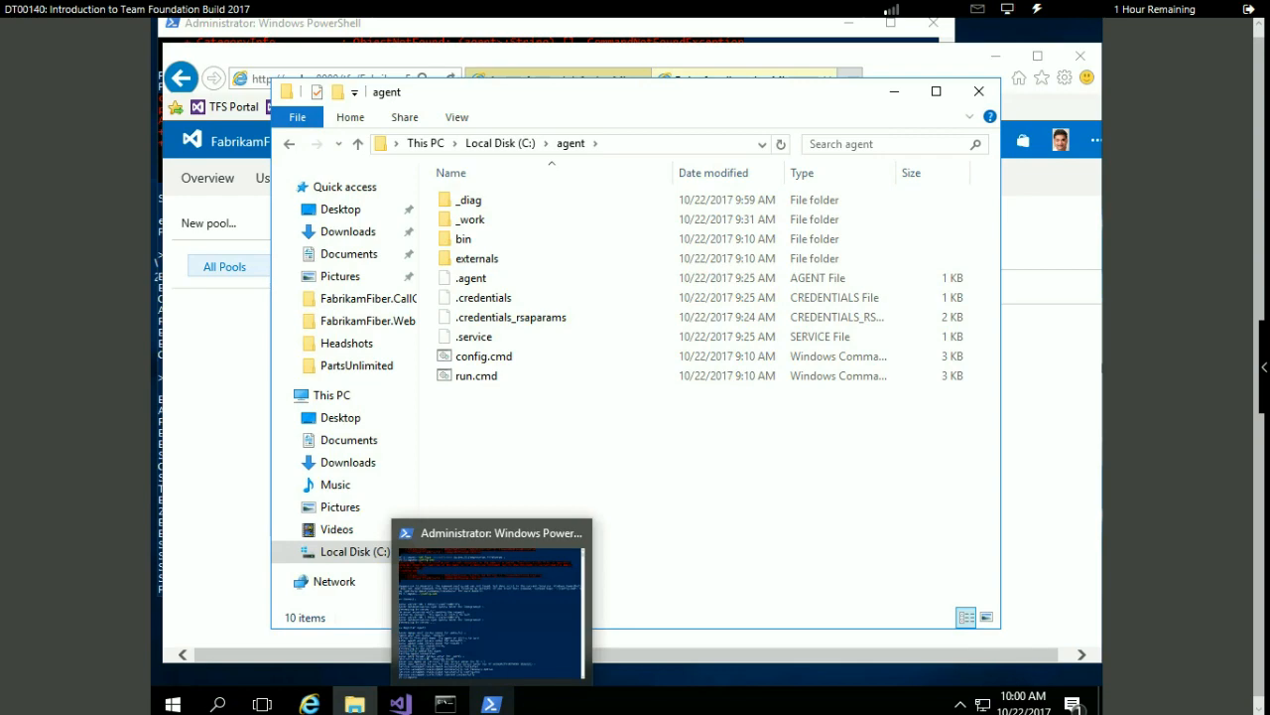
pyautogui.click(491, 704)
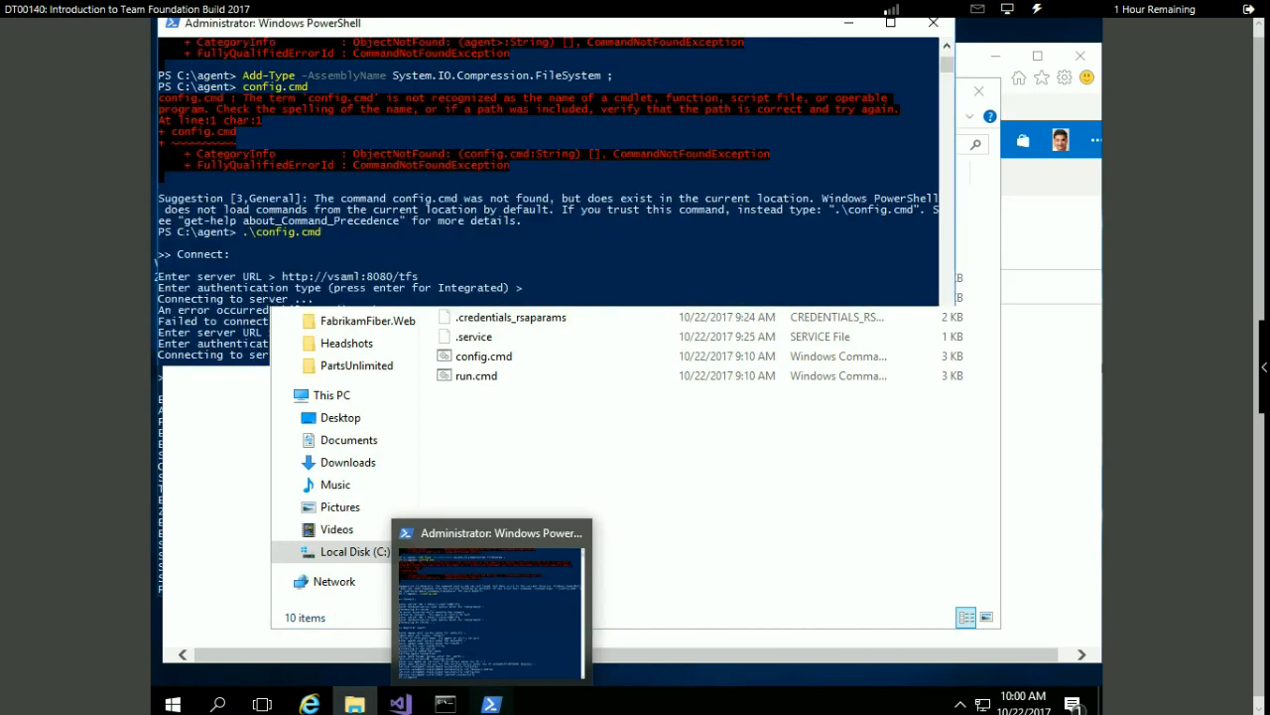
pyautogui.click(1052, 417)
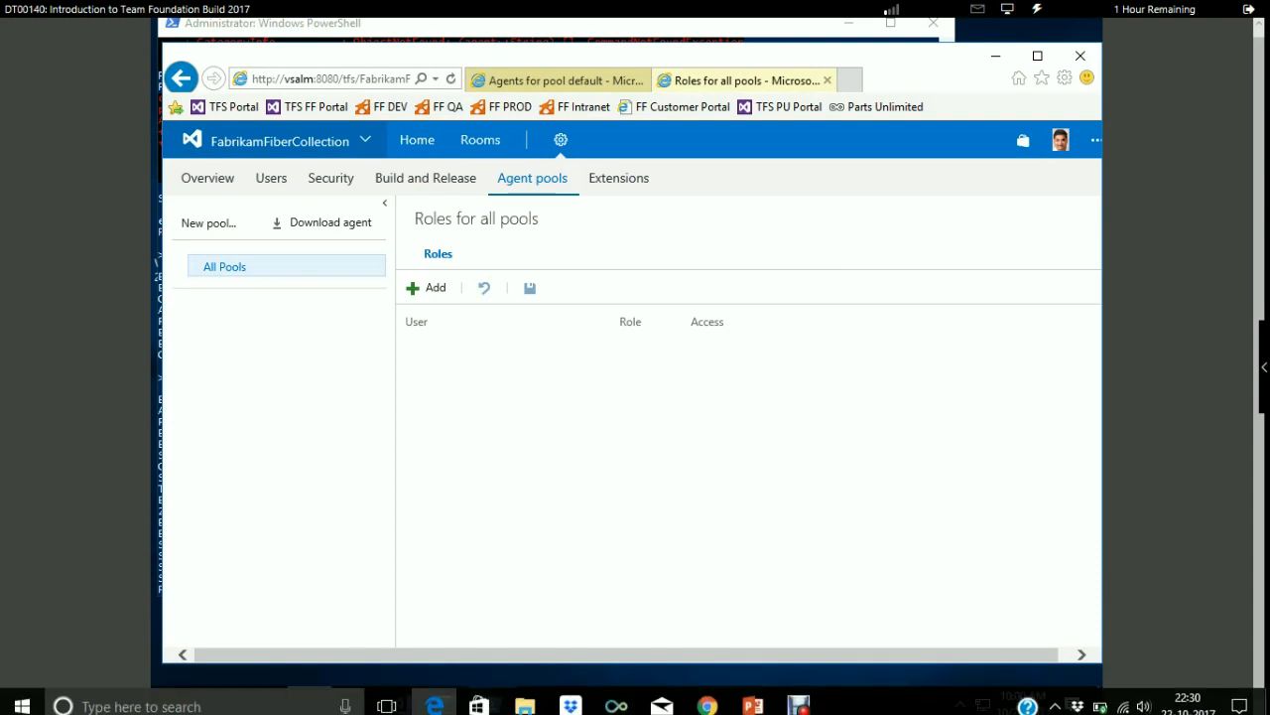
# Switch to PowerShell and try to start the agent configuration with config.cmd and with .\config.cmd
pyautogui.moveTo(492, 704)
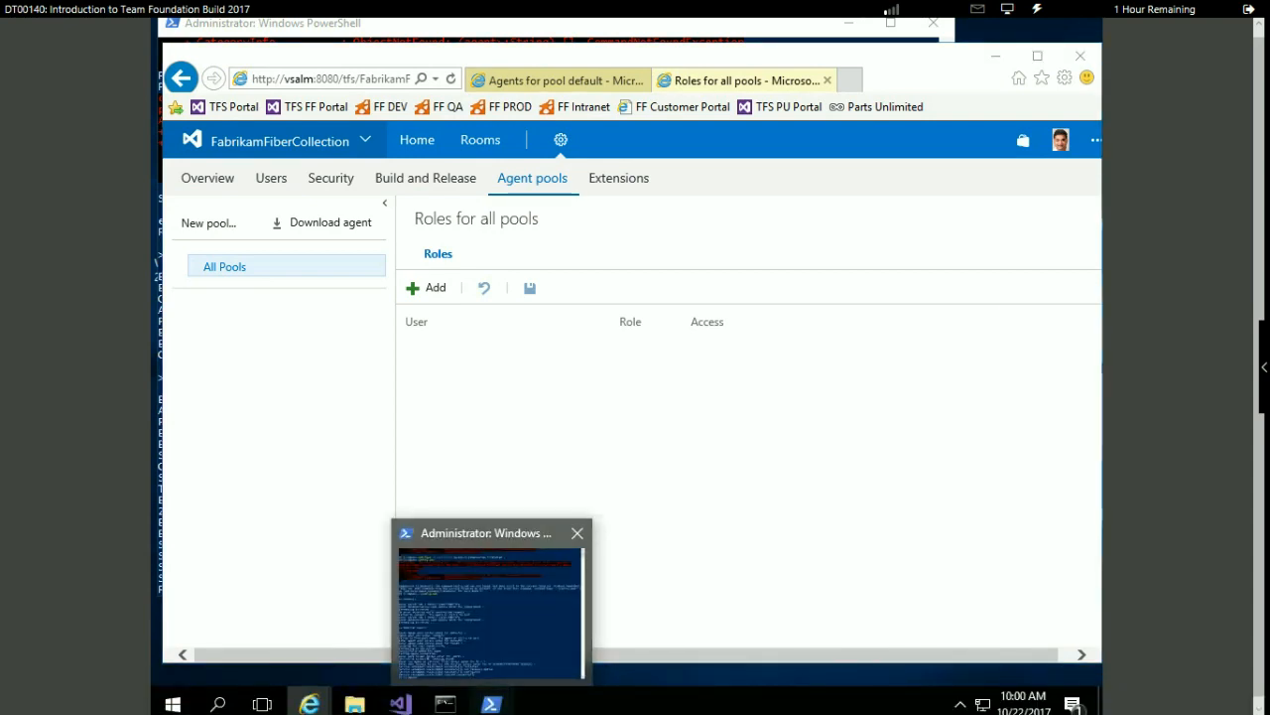
pyautogui.click(491, 607)
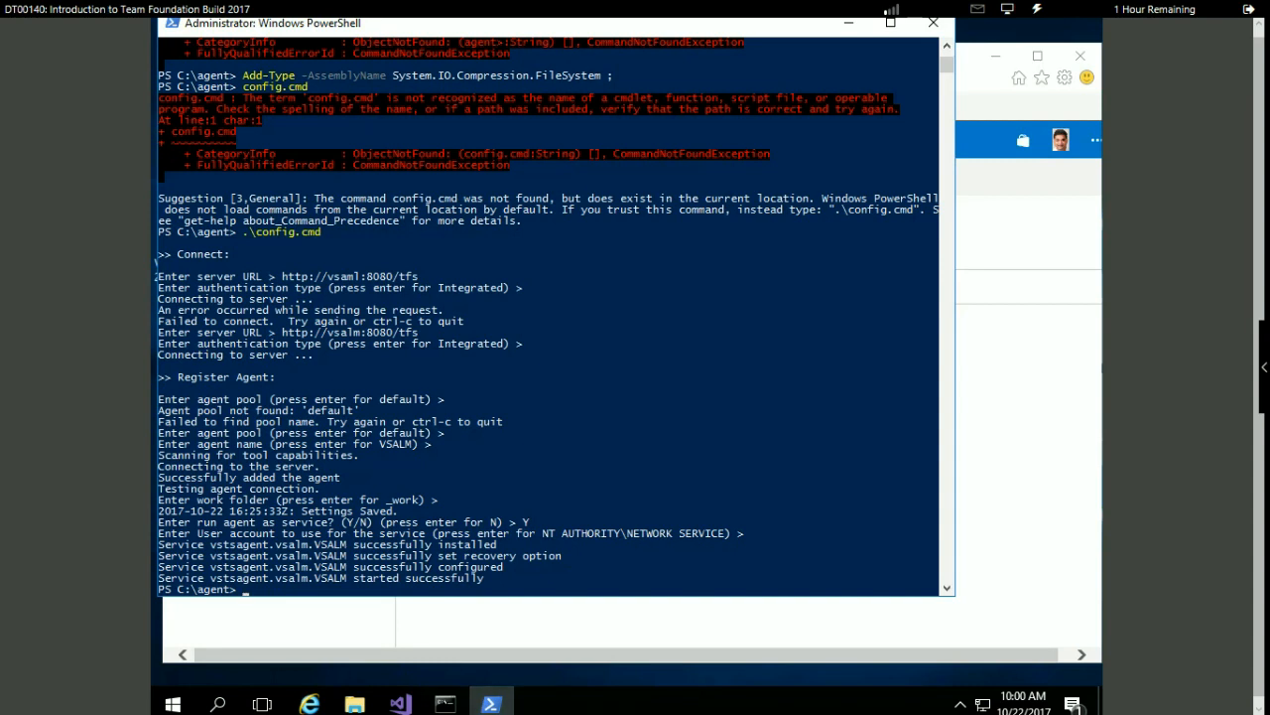
pyautogui.write('confi')
pyautogui.write('g.cmd')
pyautogui.press('Return')
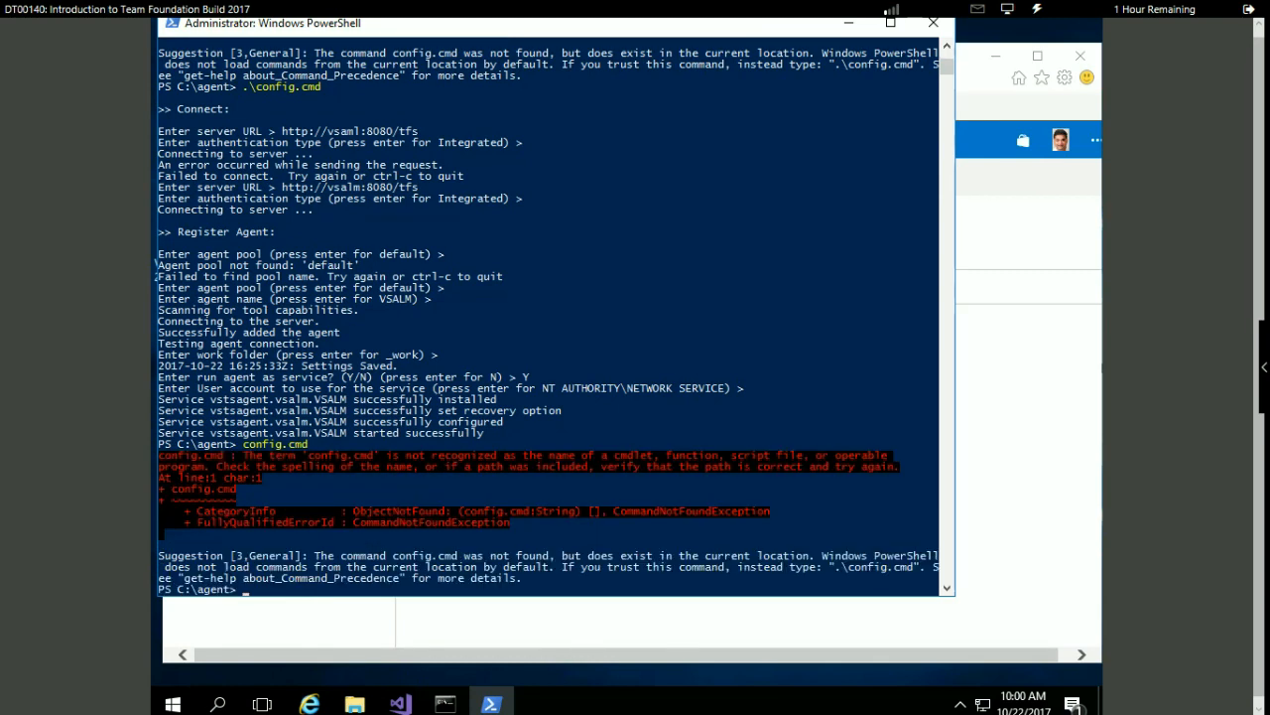
pyautogui.write('.\\config.cmd')
pyautogui.press('Return')
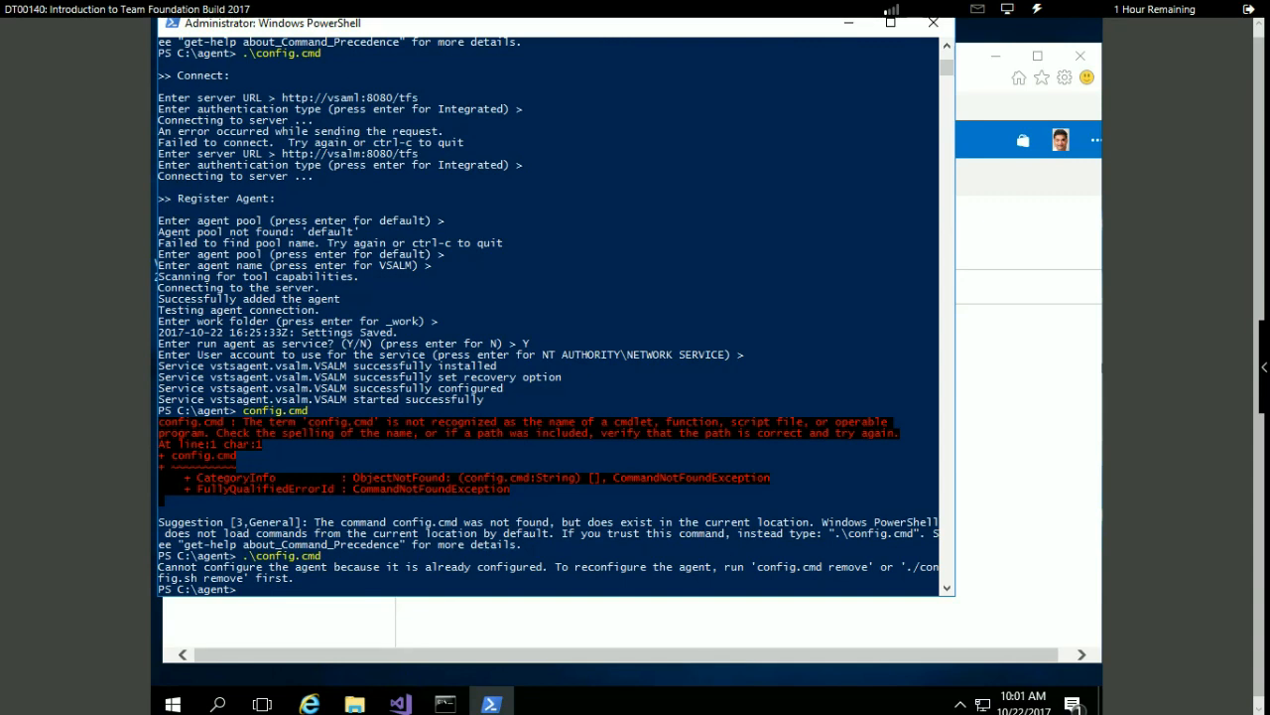
# Remove the existing agent configuration with .\config.cmd remove, accepting the default Integrated authentication
pyautogui.press('BackSpace')
pyautogui.write('.\\')
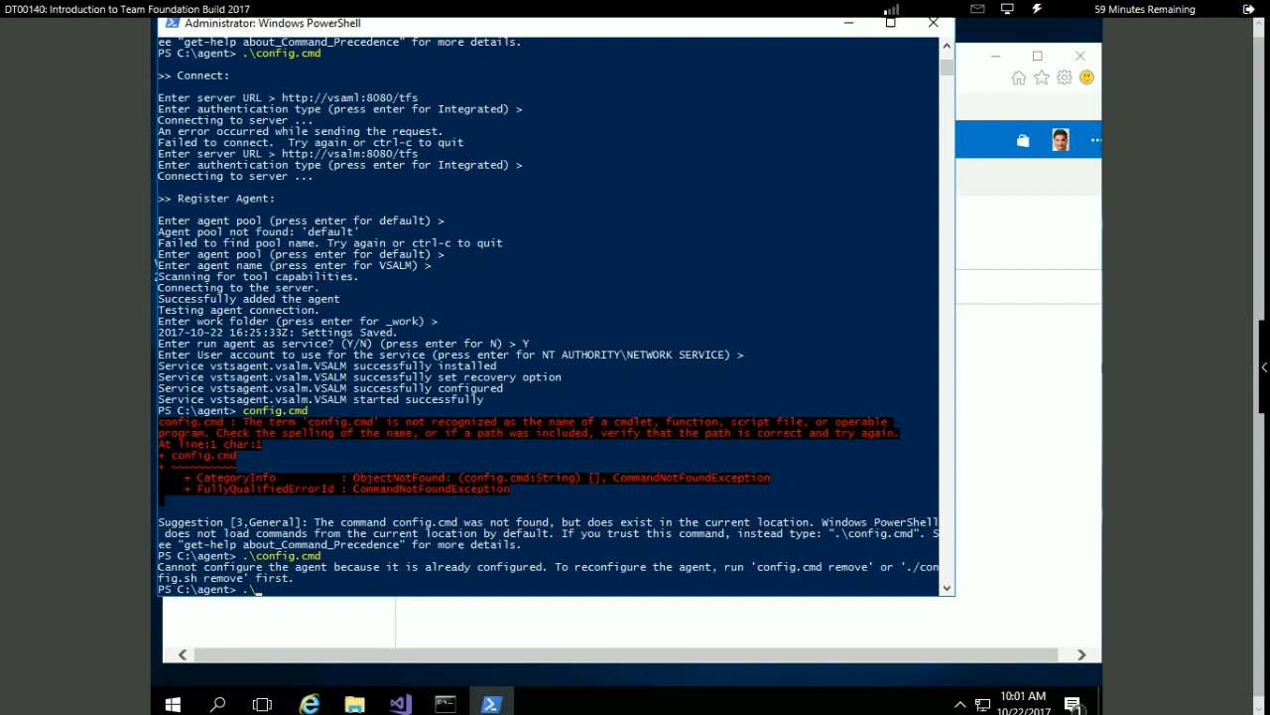
pyautogui.write('config')
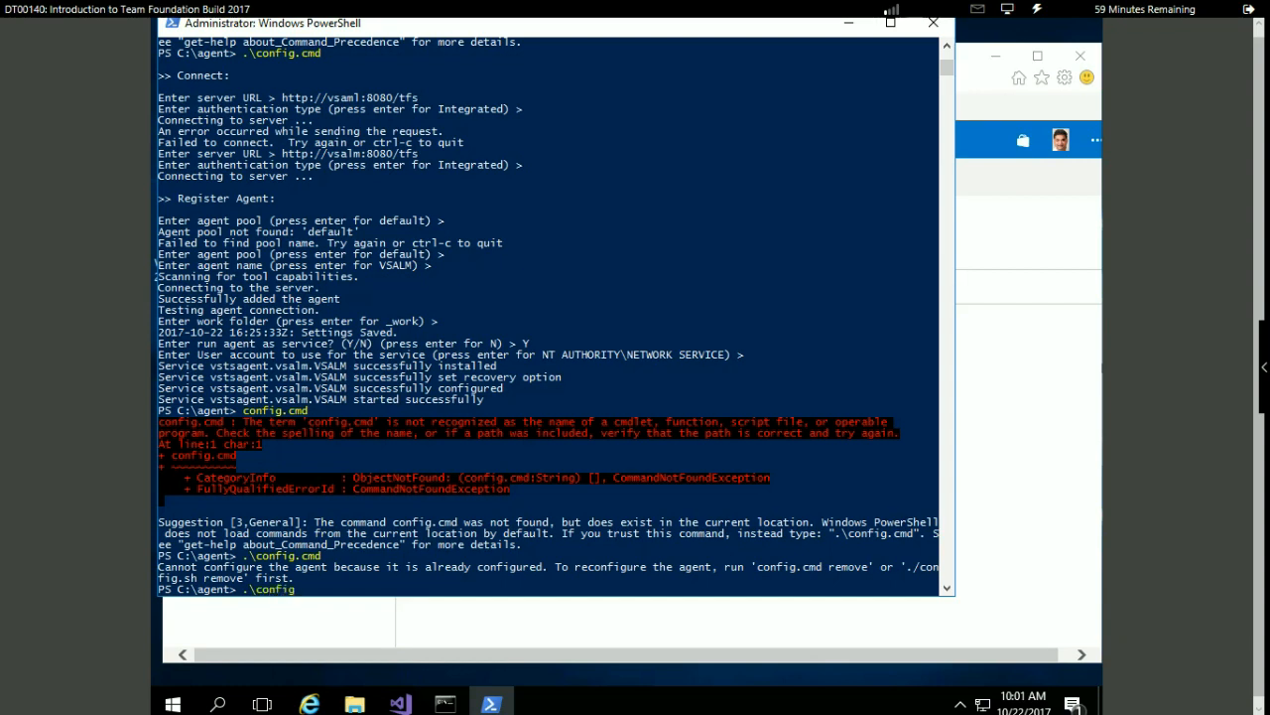
pyautogui.write('.cmd remove')
pyautogui.press('Return')
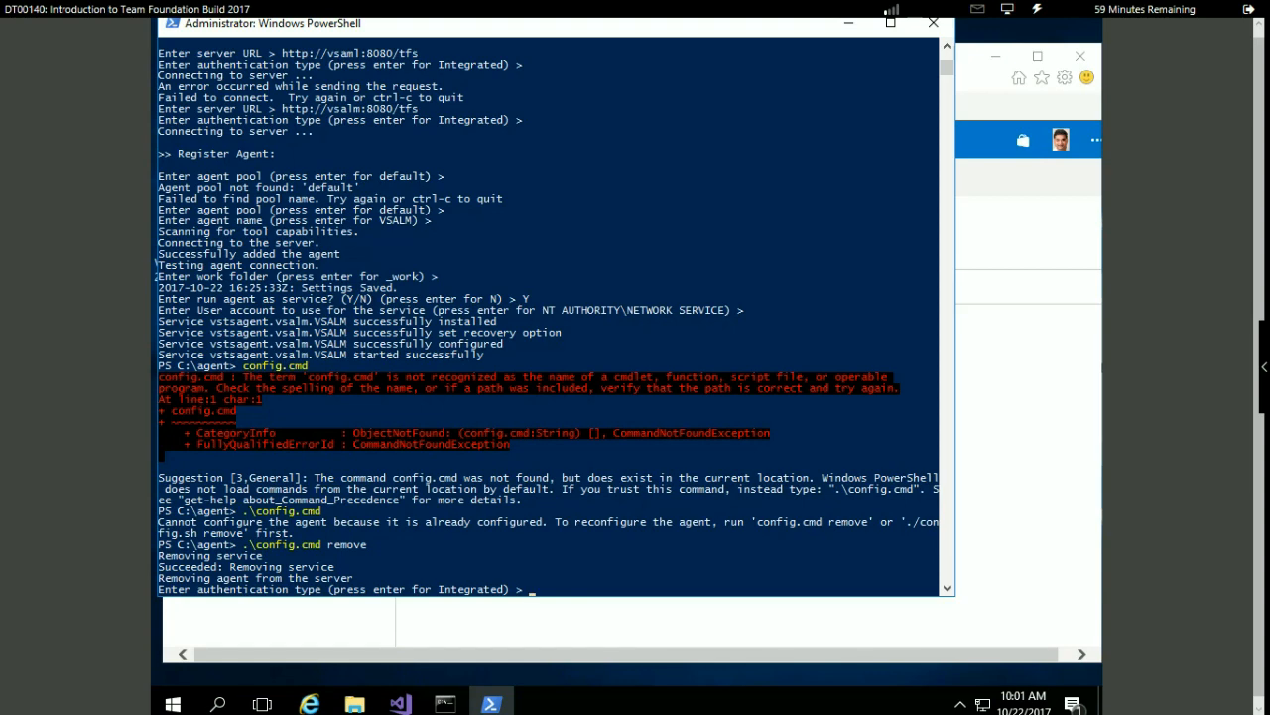
pyautogui.press('Return')
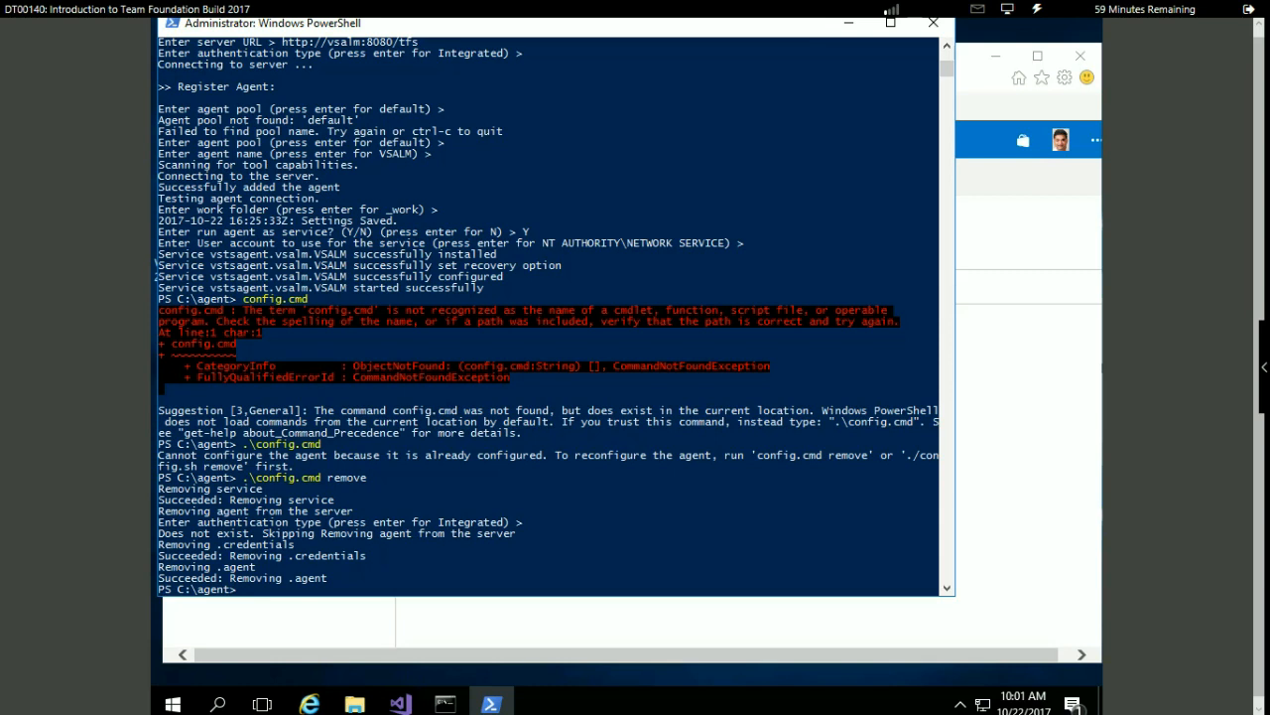
# Prepare the .\config.cmd command, check the agent folder in File Explorer, and run the command in PowerShell to start a new agent configuration
pyautogui.press('Up')
pyautogui.press('BackSpace')
pyautogui.press('BackSpace')
pyautogui.press('BackSpace')
pyautogui.press('BackSpace')
pyautogui.press('BackSpace')
pyautogui.press('BackSpace')
pyautogui.press('BackSpace')
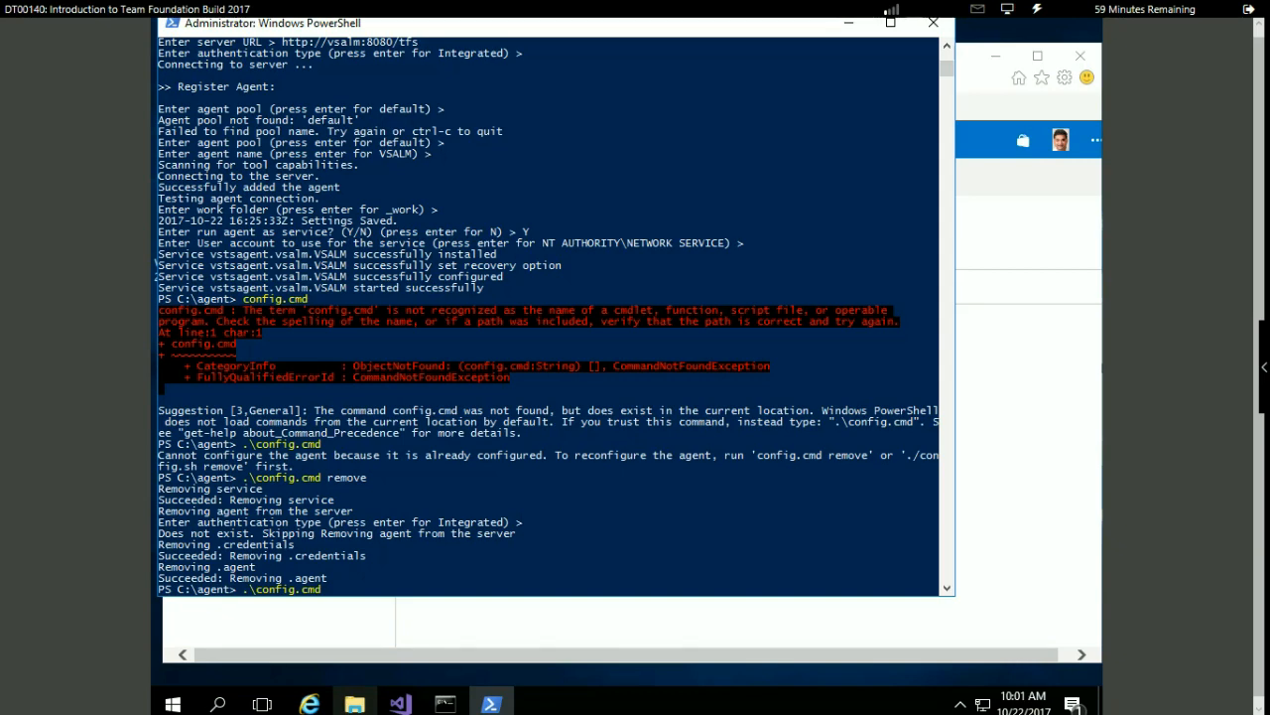
pyautogui.click(354, 704)
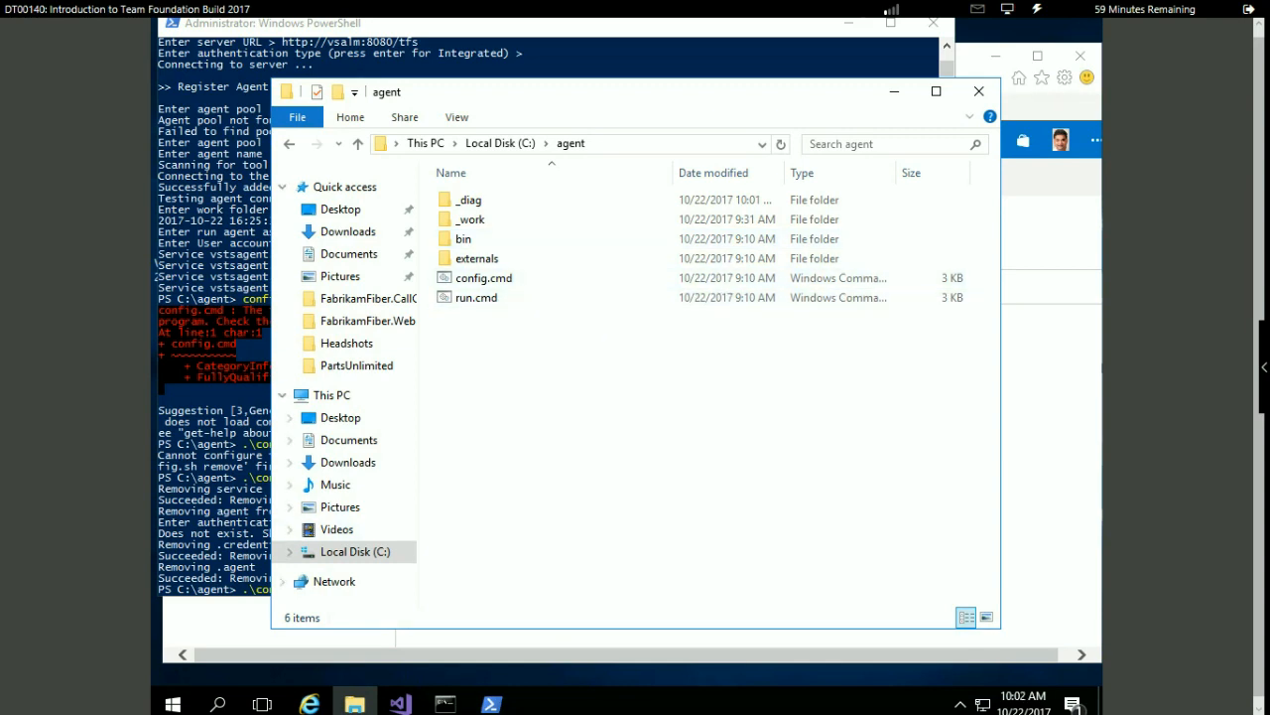
pyautogui.click(213, 397)
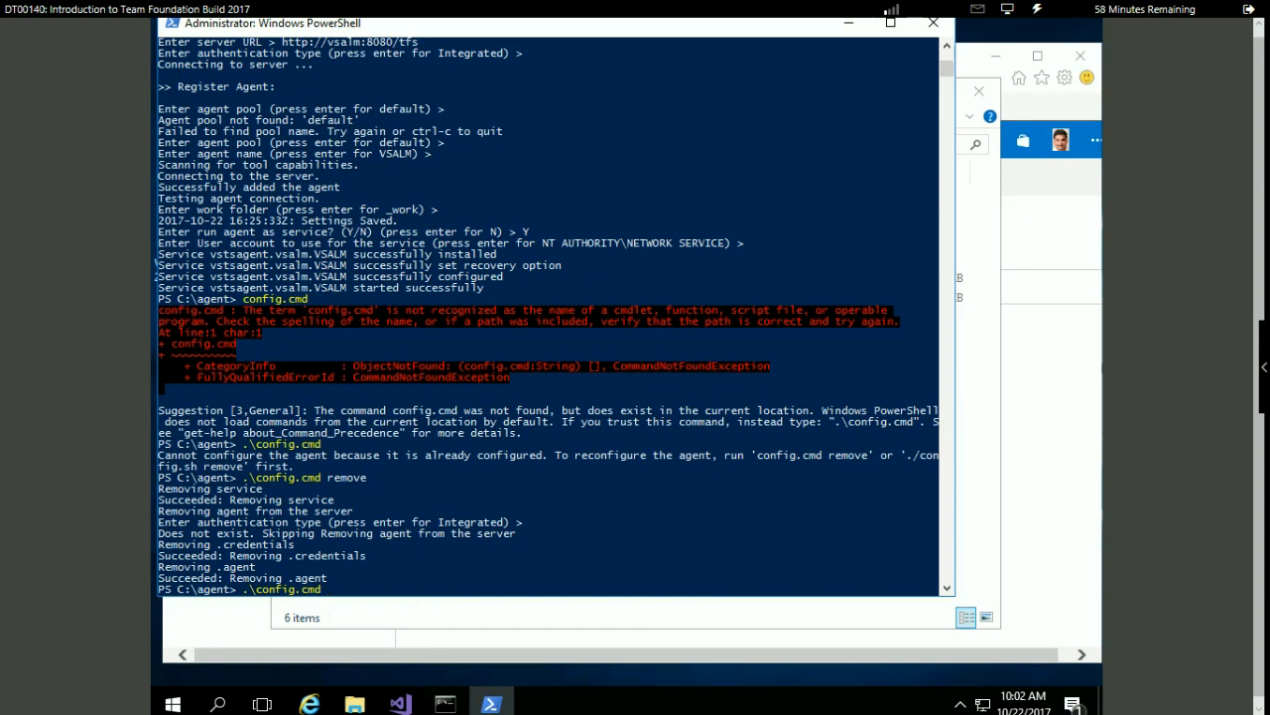
pyautogui.press('Return')
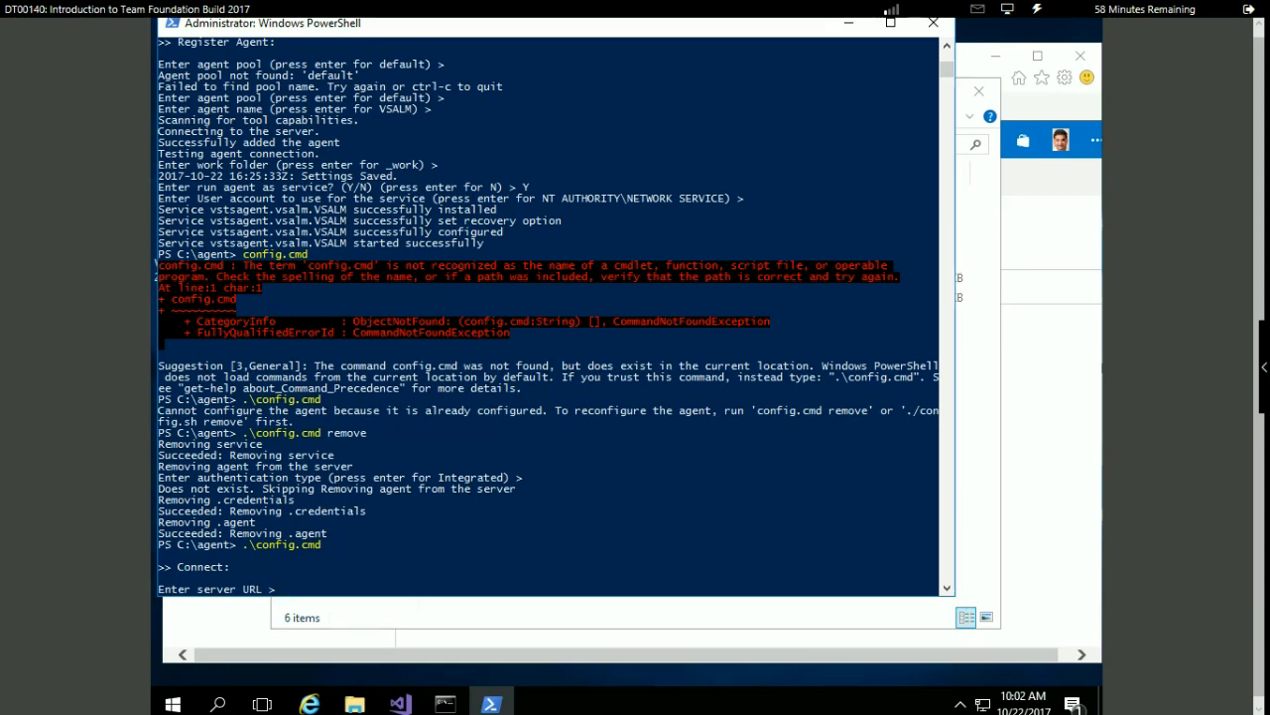
# Bring the PowerShell window in front of the browser and reposition it so the agent pool list stays visible
pyautogui.hotkey('alt', 'Tab')
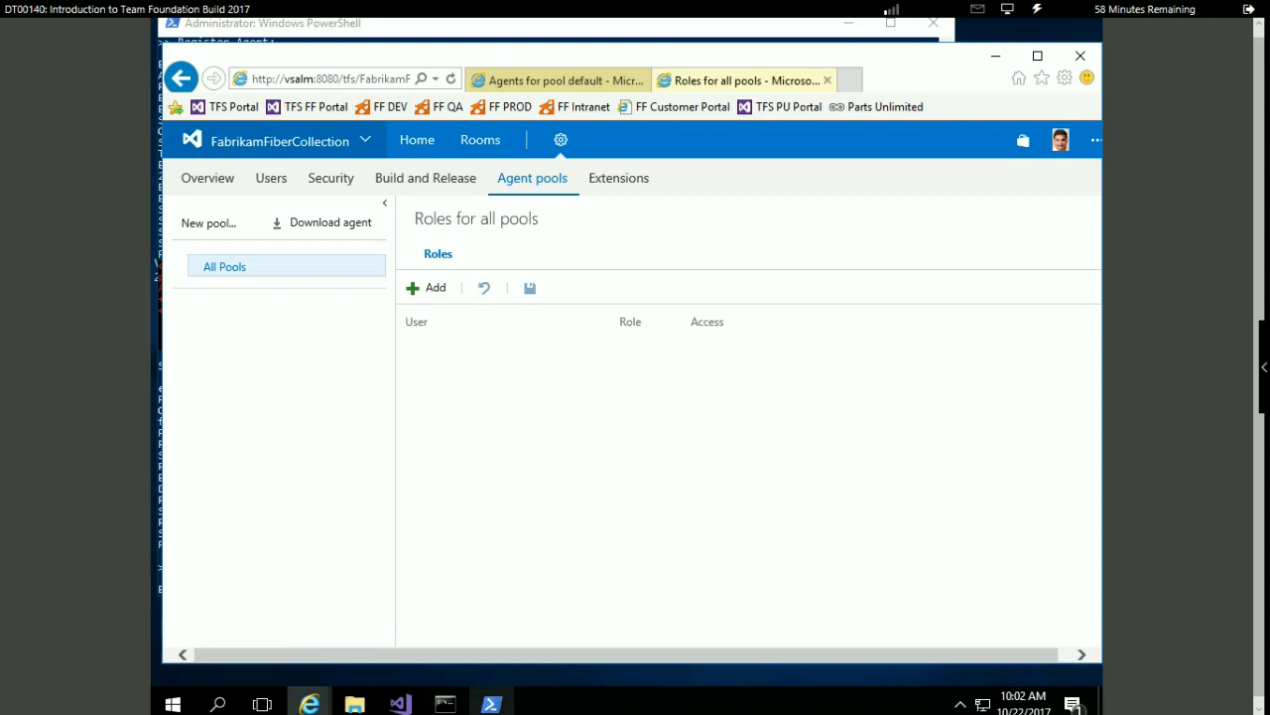
pyautogui.click(491, 704)
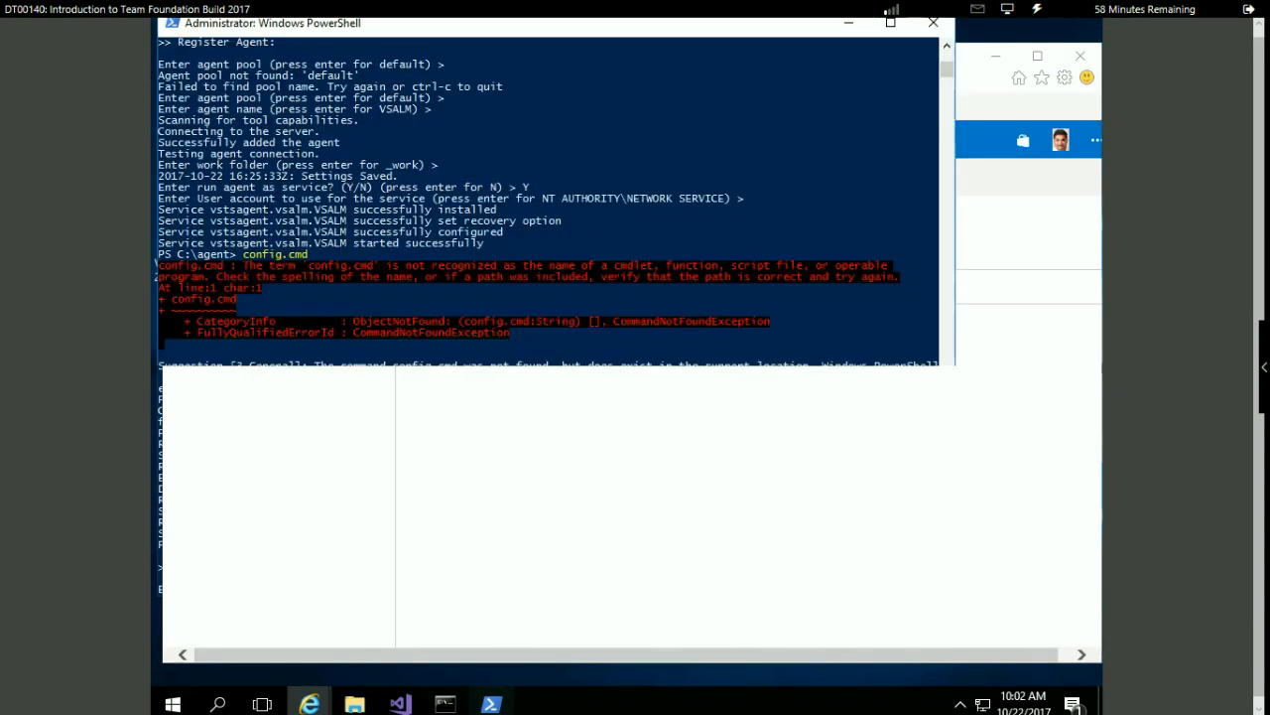
pyautogui.moveTo(572, 37); pyautogui.dragTo(754, 117)
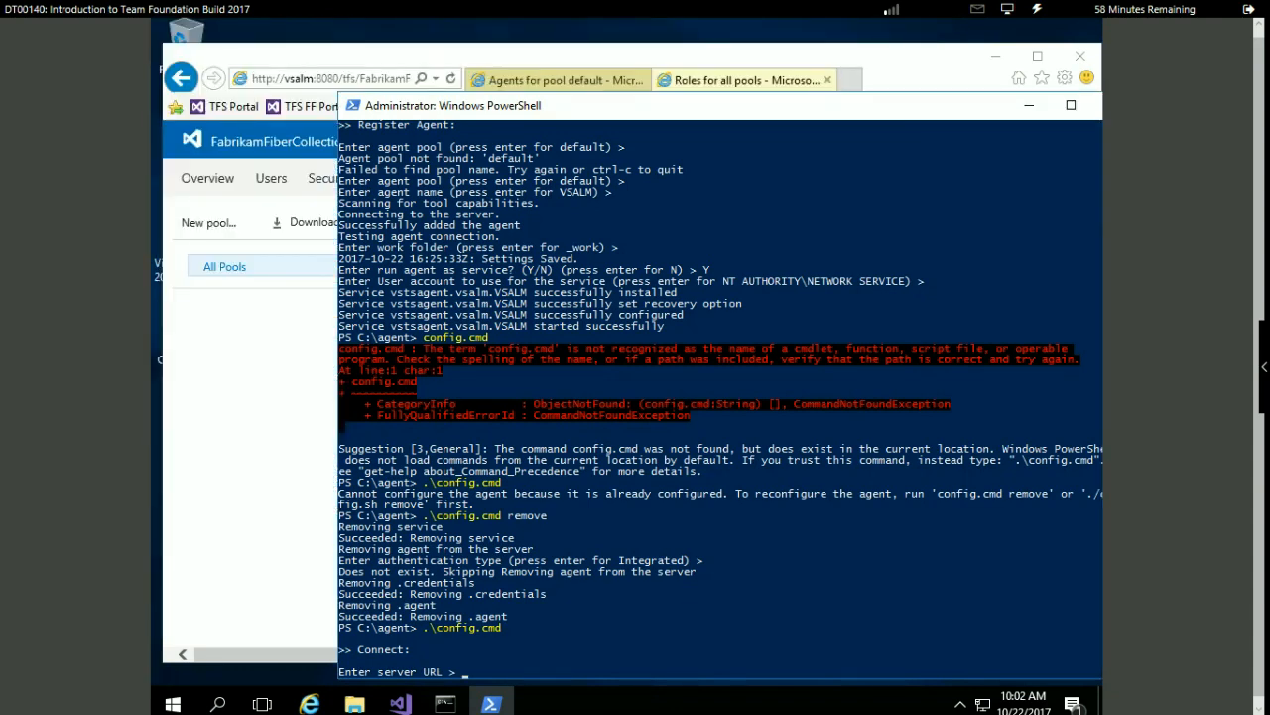
# Try to submit httpp://vsalm:8080/tfs as the server URL for the agent
pyautogui.write('htt')
pyautogui.write('p')
pyautogui.write('p:')
pyautogui.write('//')
pyautogui.write('vsa')
pyautogui.write('lm')
pyautogui.write(':8080')
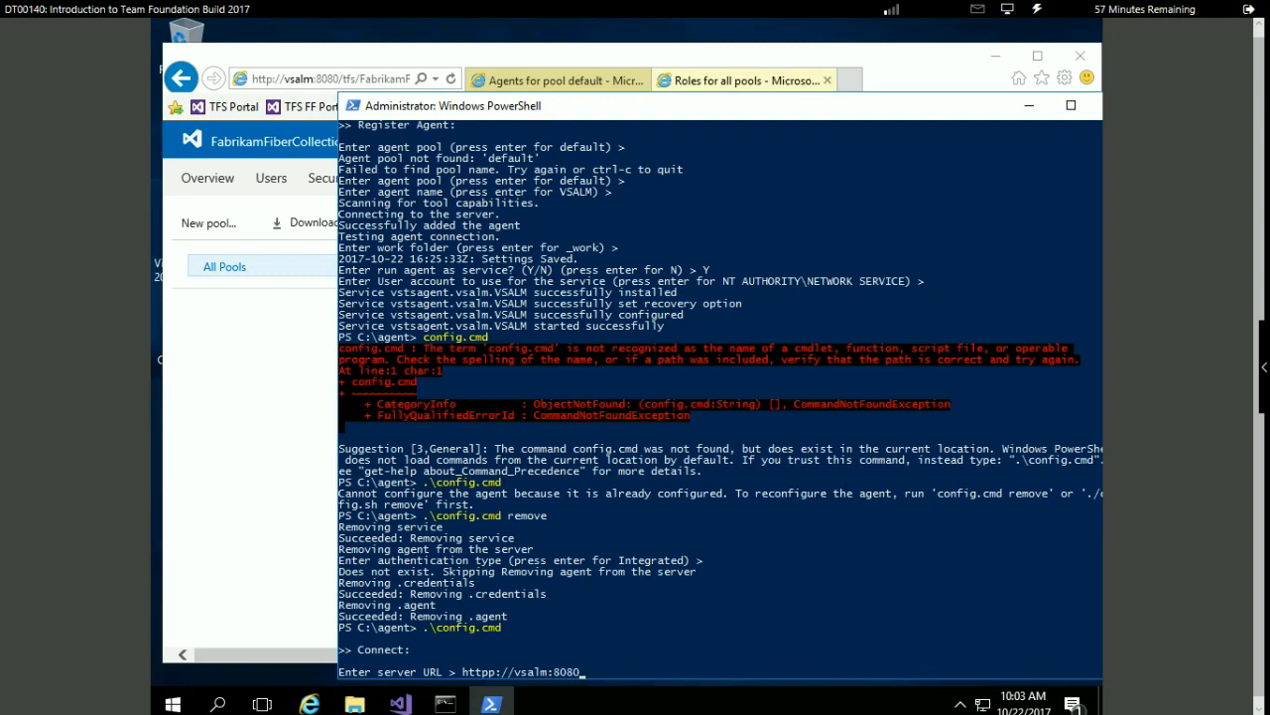
pyautogui.write('/tfs')
pyautogui.press('Return')
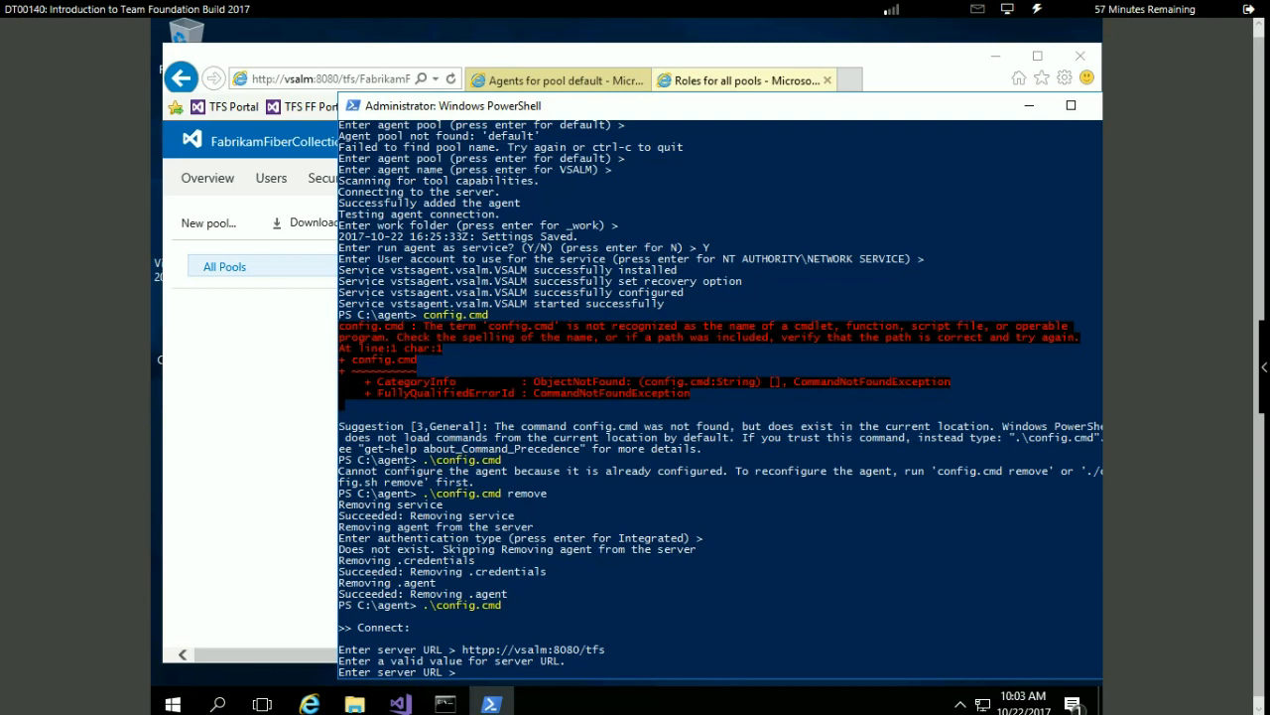
pyautogui.write('http://vsalm:8080/tfs')
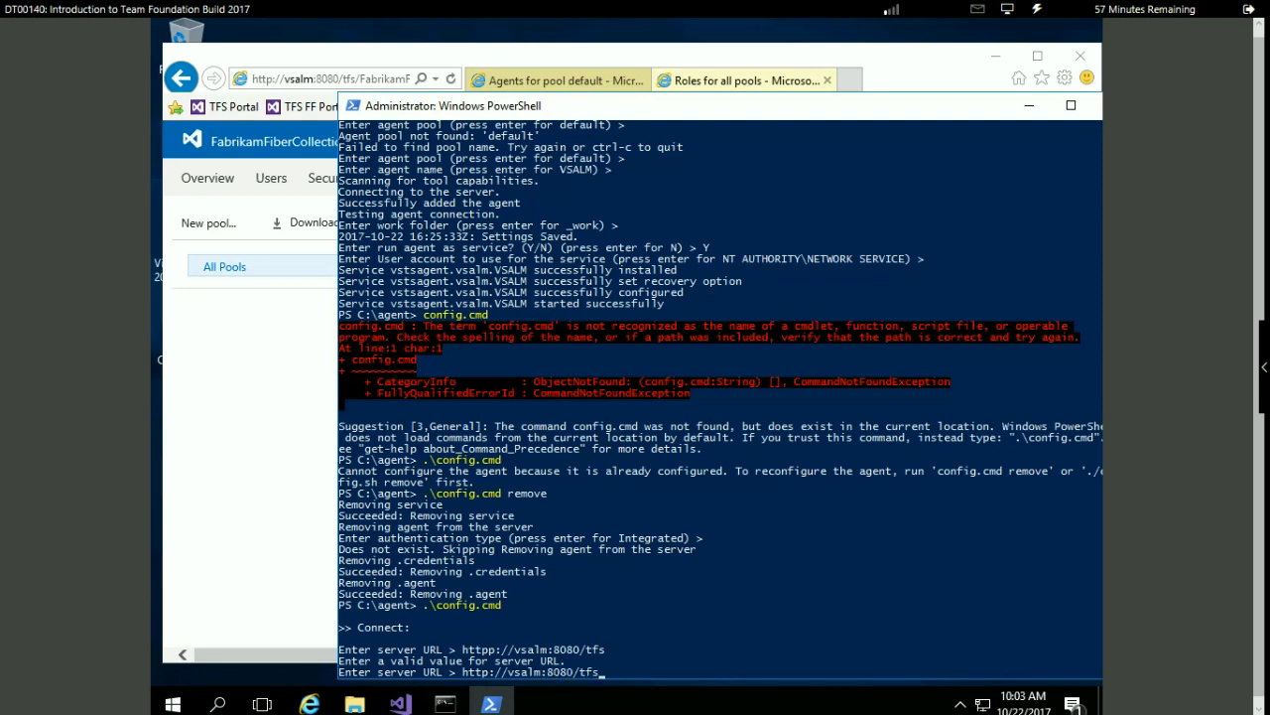
pyautogui.press('Return')
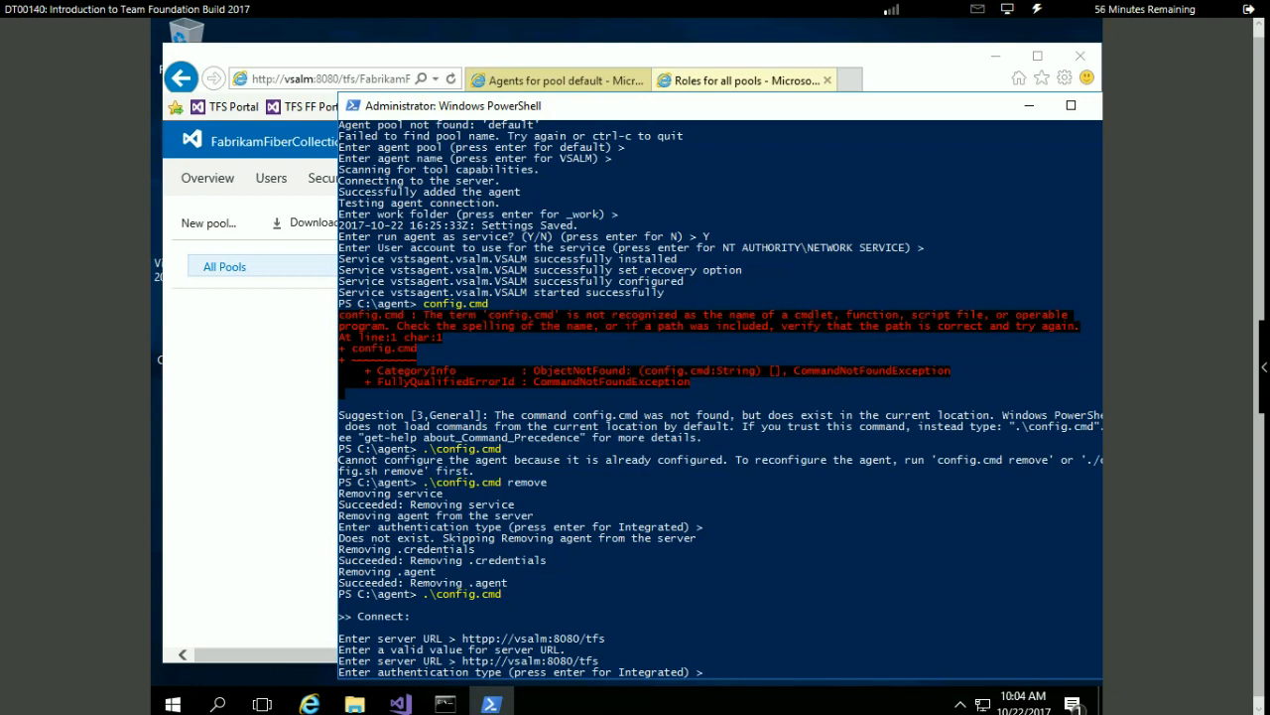
pyautogui.write('PA')
pyautogui.press('BackSpace')
pyautogui.press('BackSpace')
pyautogui.press('BackSpace')
pyautogui.press('Return')
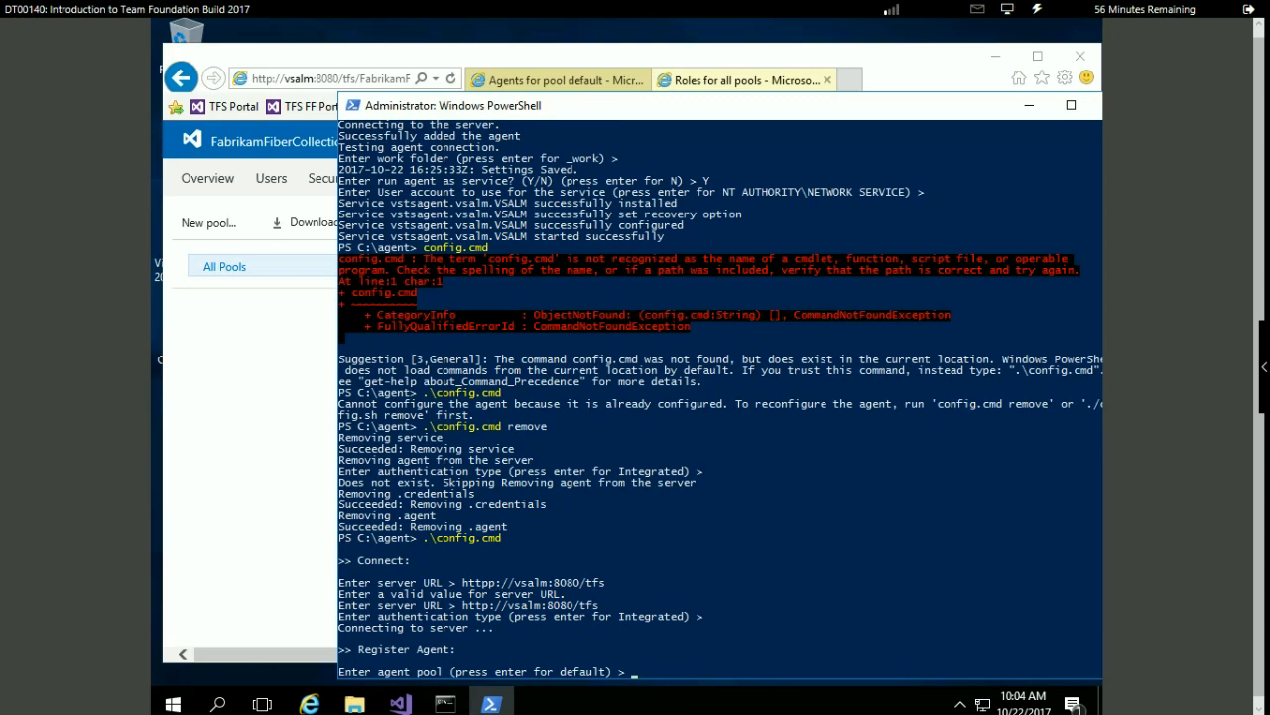
pyautogui.press('Return')
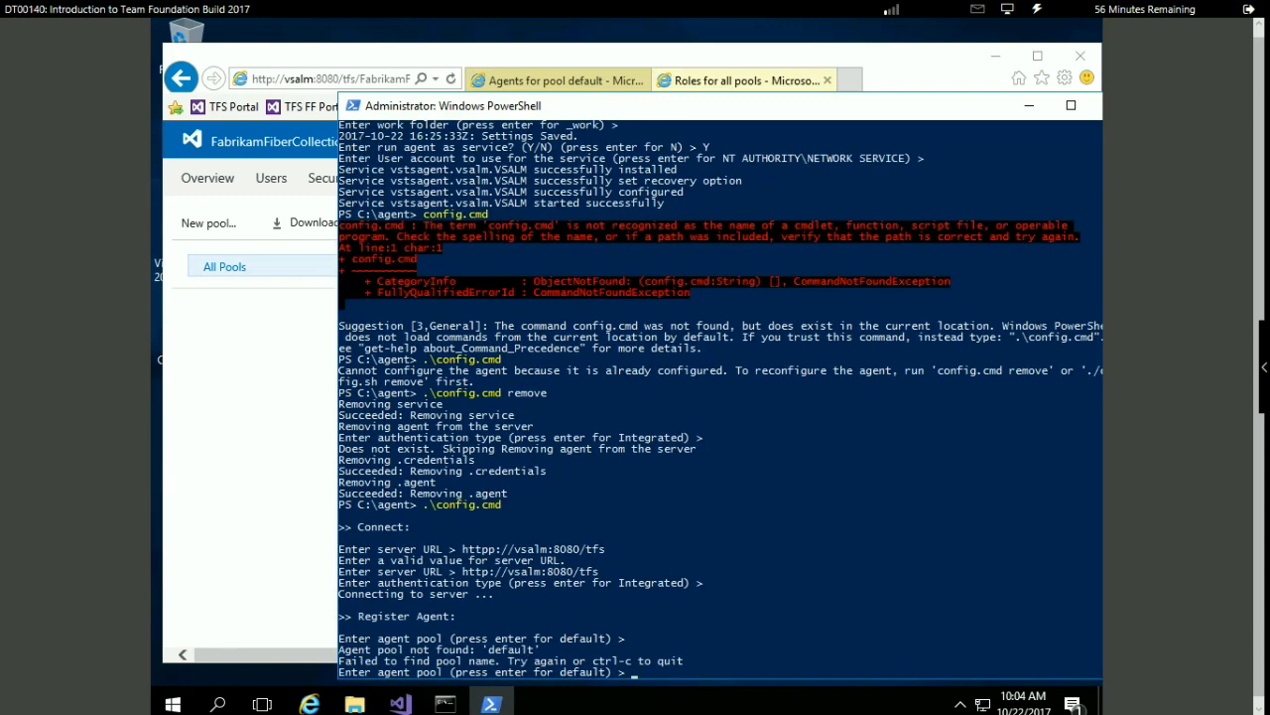
# Create an agent pool named default with queues auto-provisioned in all projects, and view its agents
pyautogui.click(250, 387)
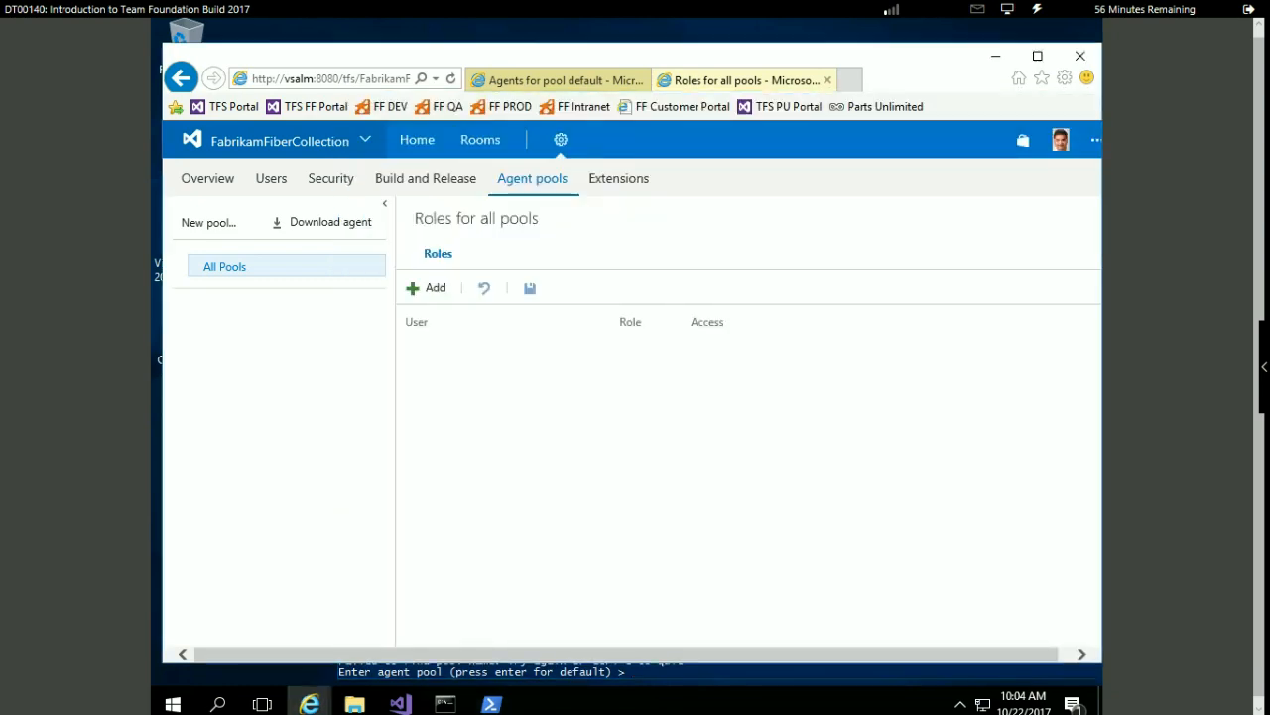
pyautogui.click(208, 222)
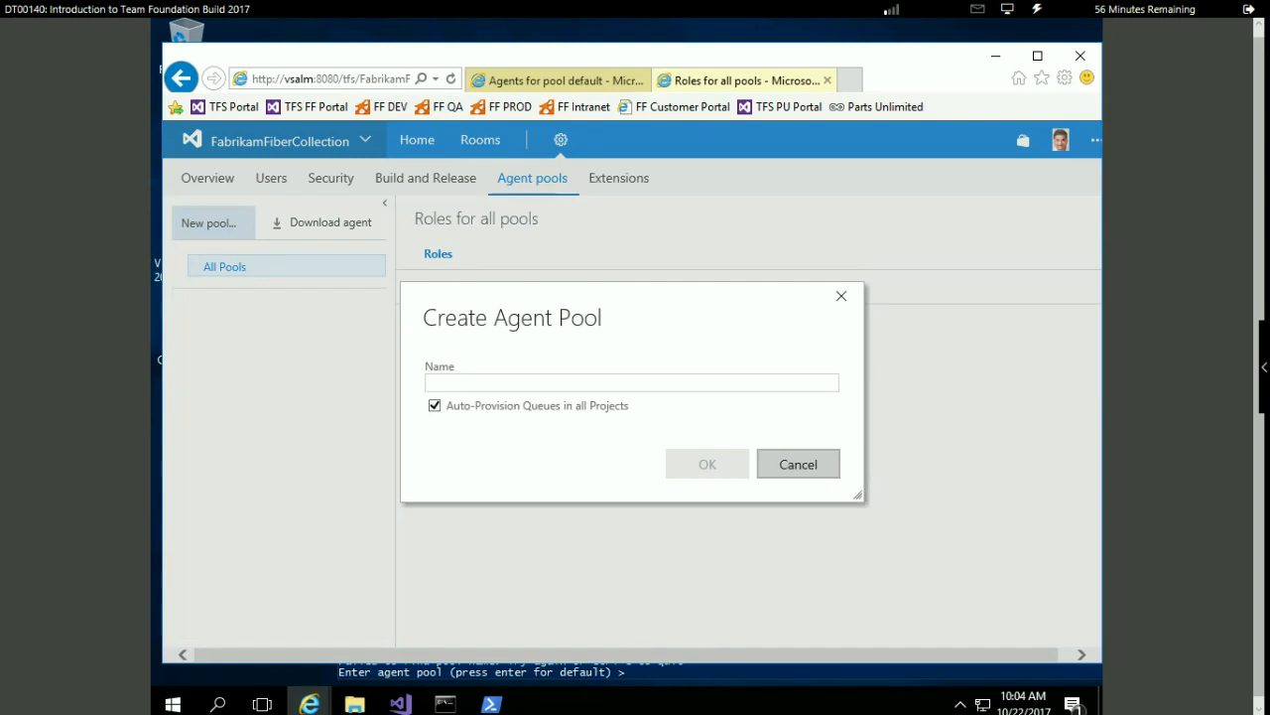
pyautogui.click(516, 383)
pyautogui.write('default')
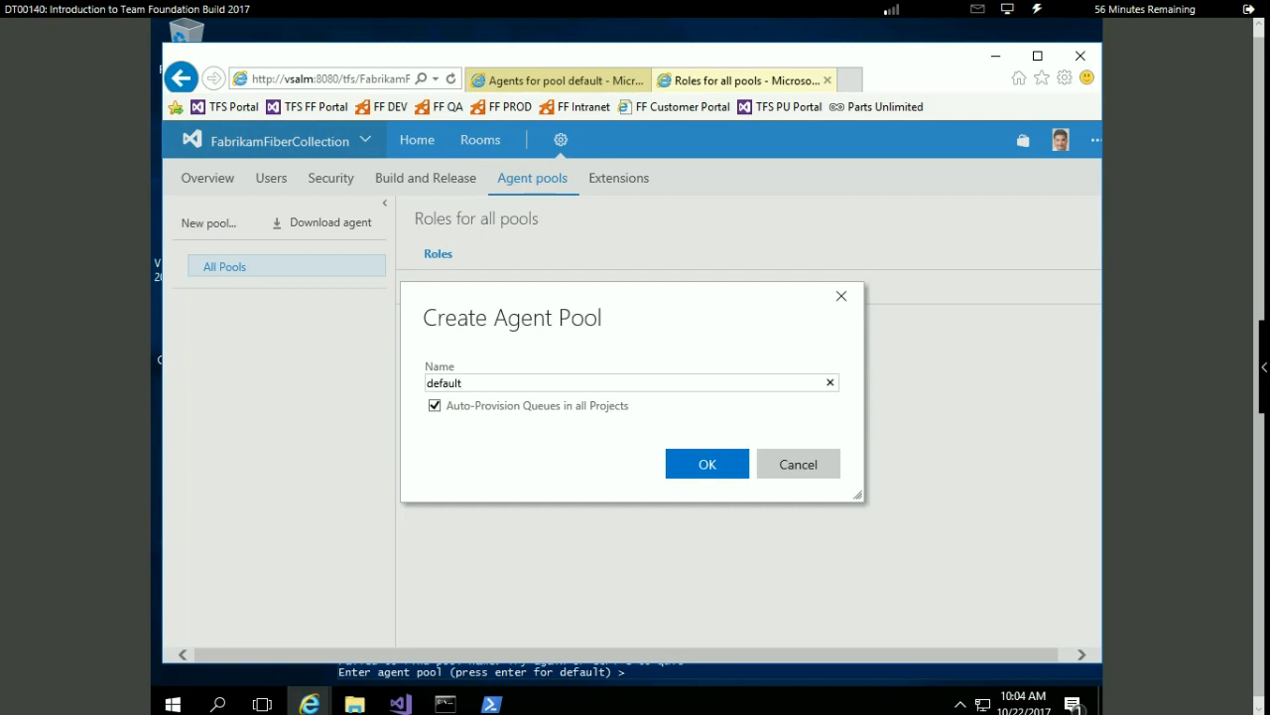
pyautogui.press('Return')
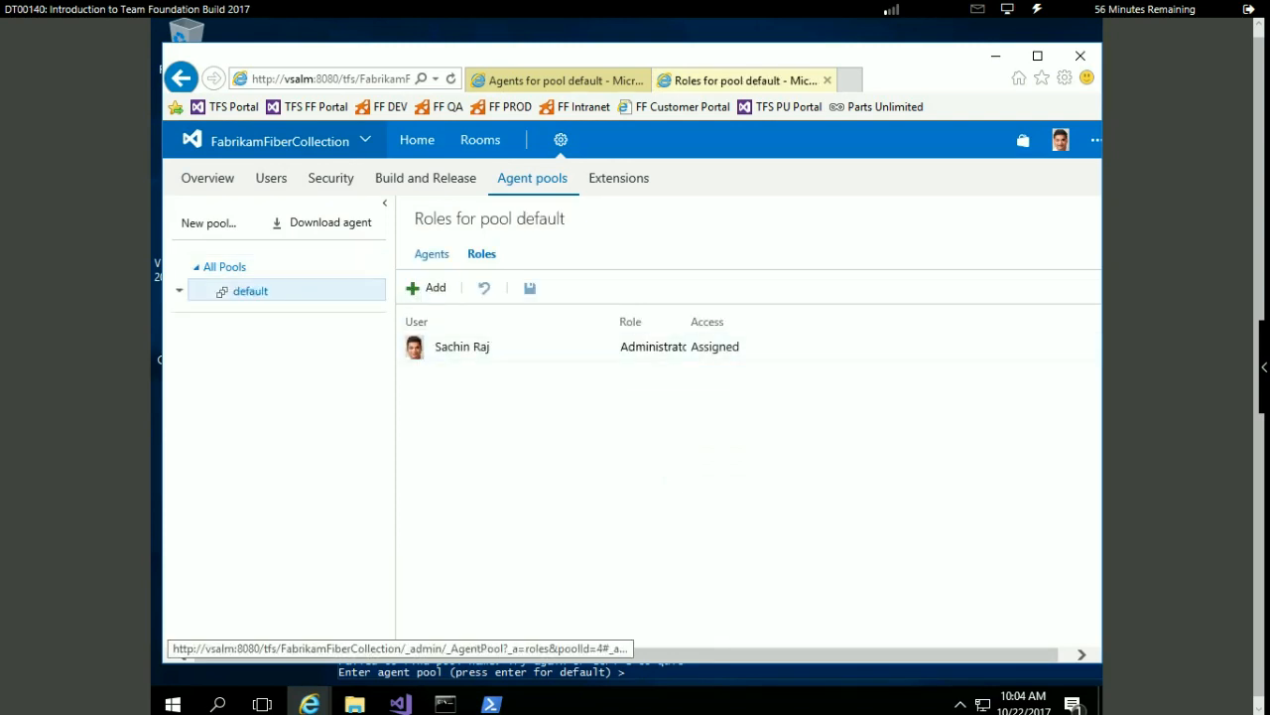
pyautogui.click(431, 254)
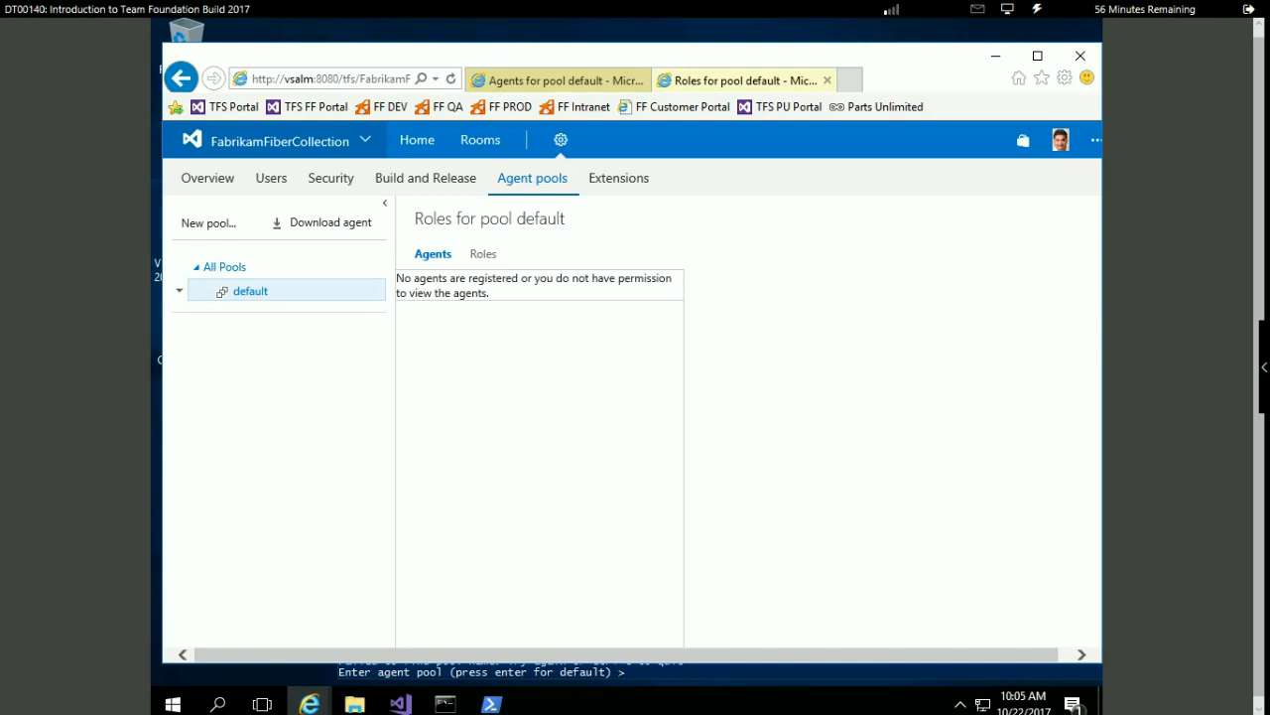
# Switch to PowerShell and register the agent in the default pool with agent name VSALM and work folder _work
pyautogui.moveTo(491, 704)
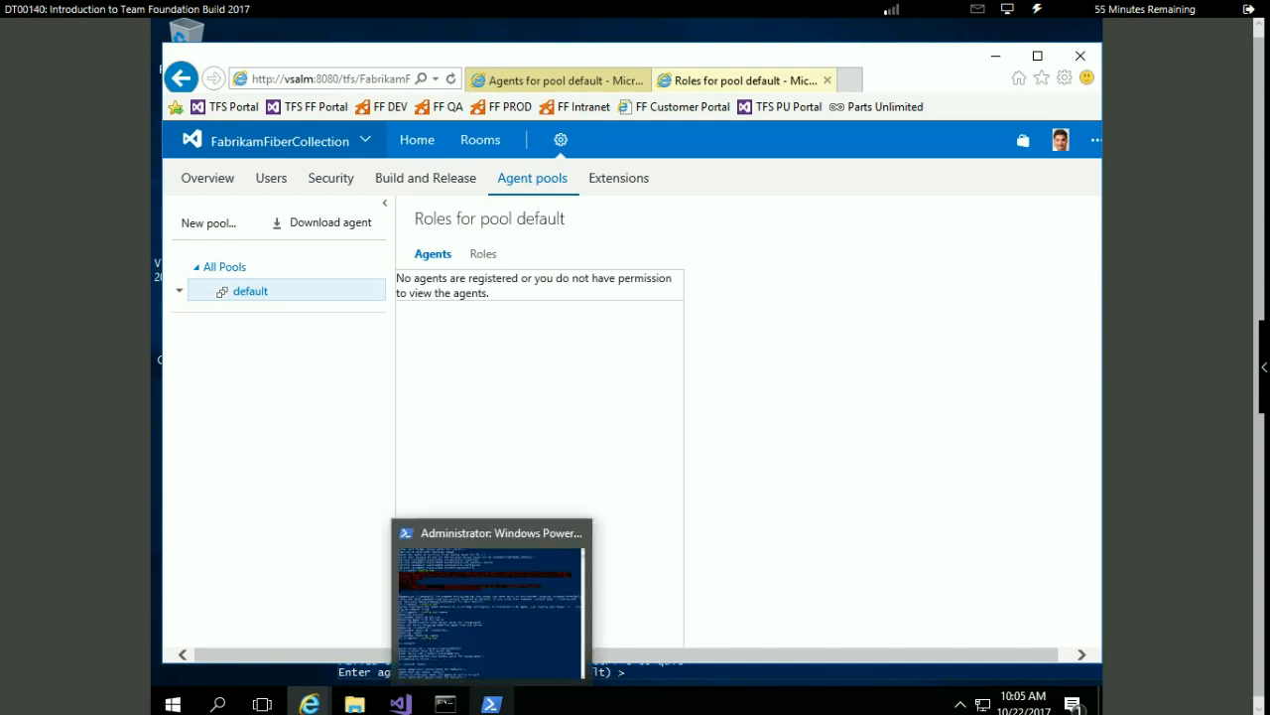
pyautogui.click(491, 704)
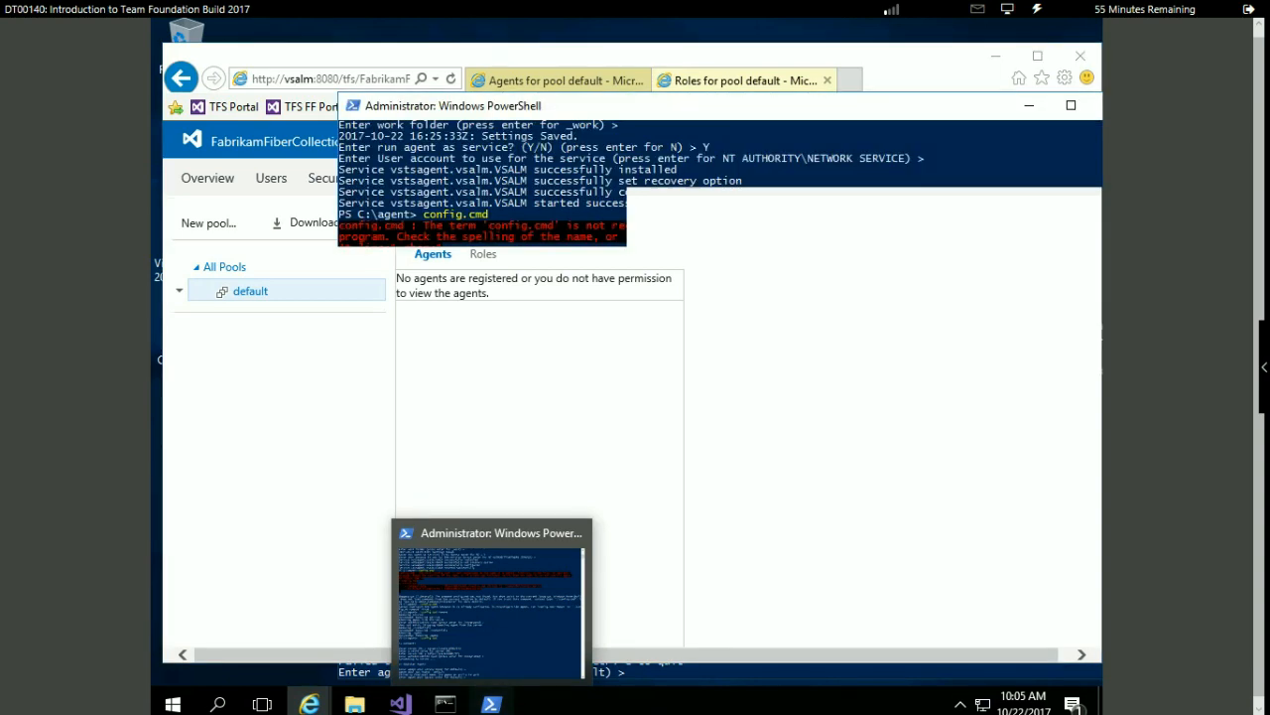
pyautogui.click(517, 594)
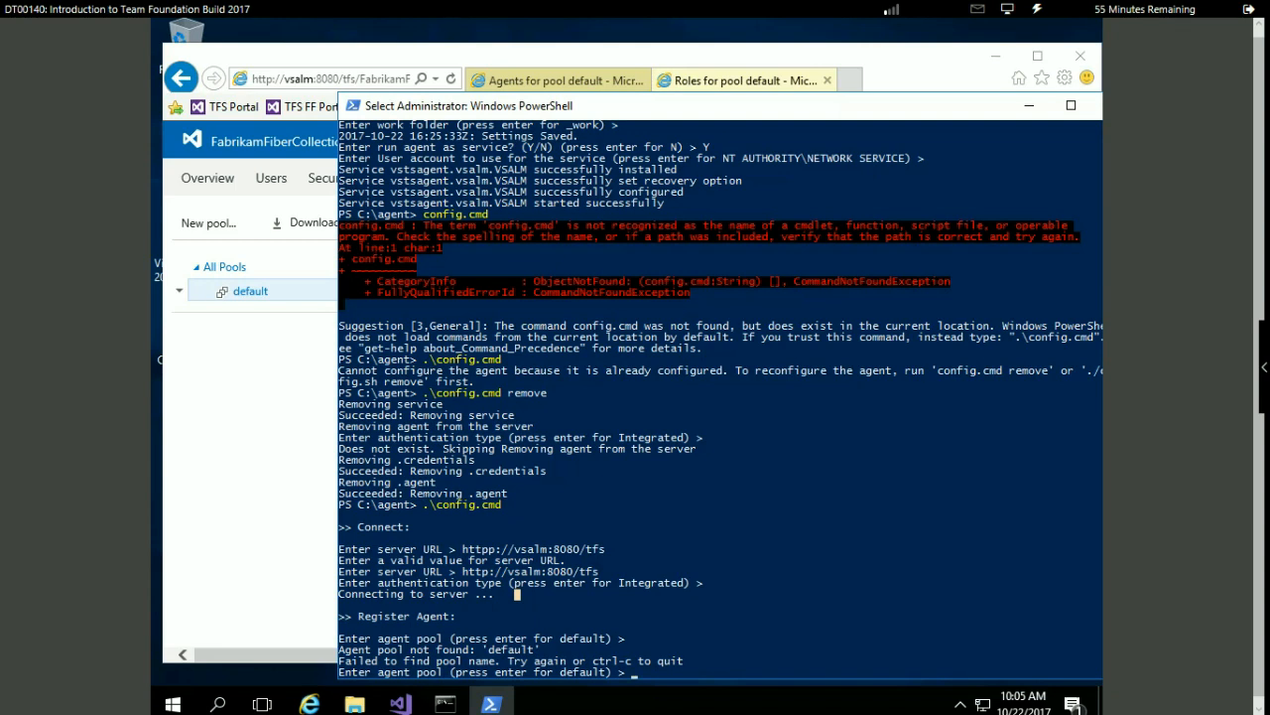
pyautogui.press('Escape')
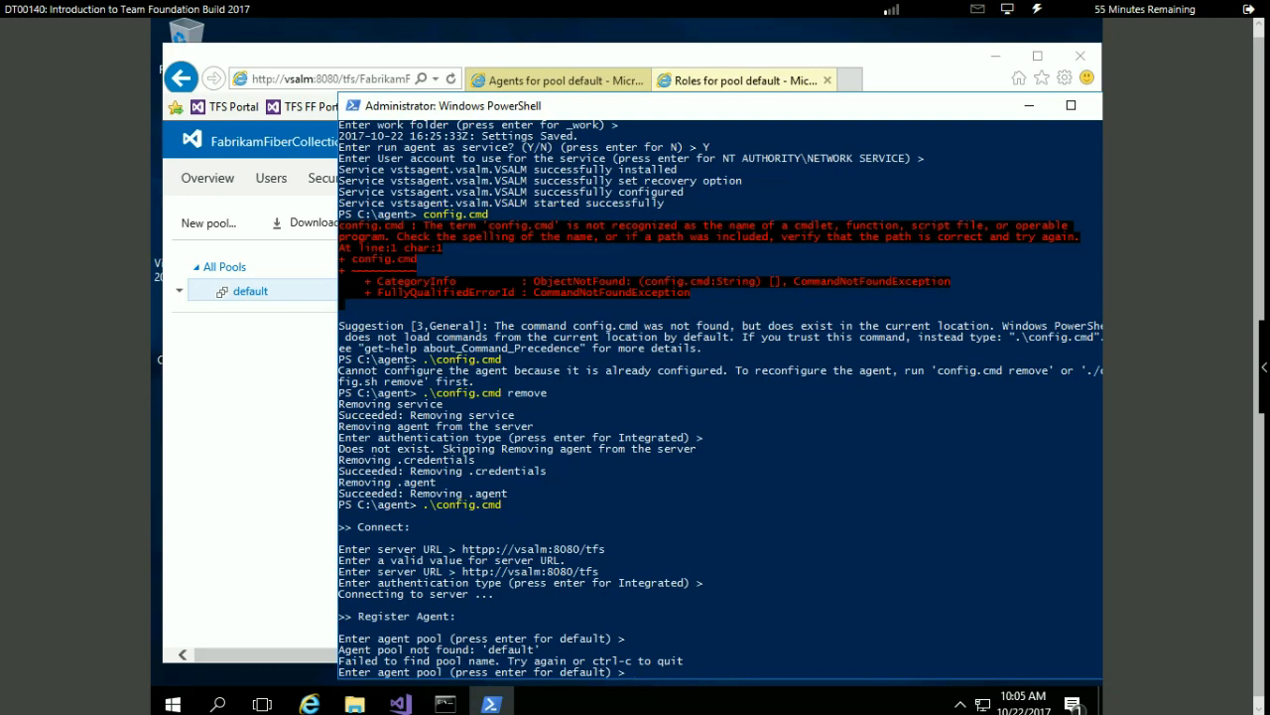
pyautogui.moveTo(723, 108); pyautogui.dragTo(718, 79)
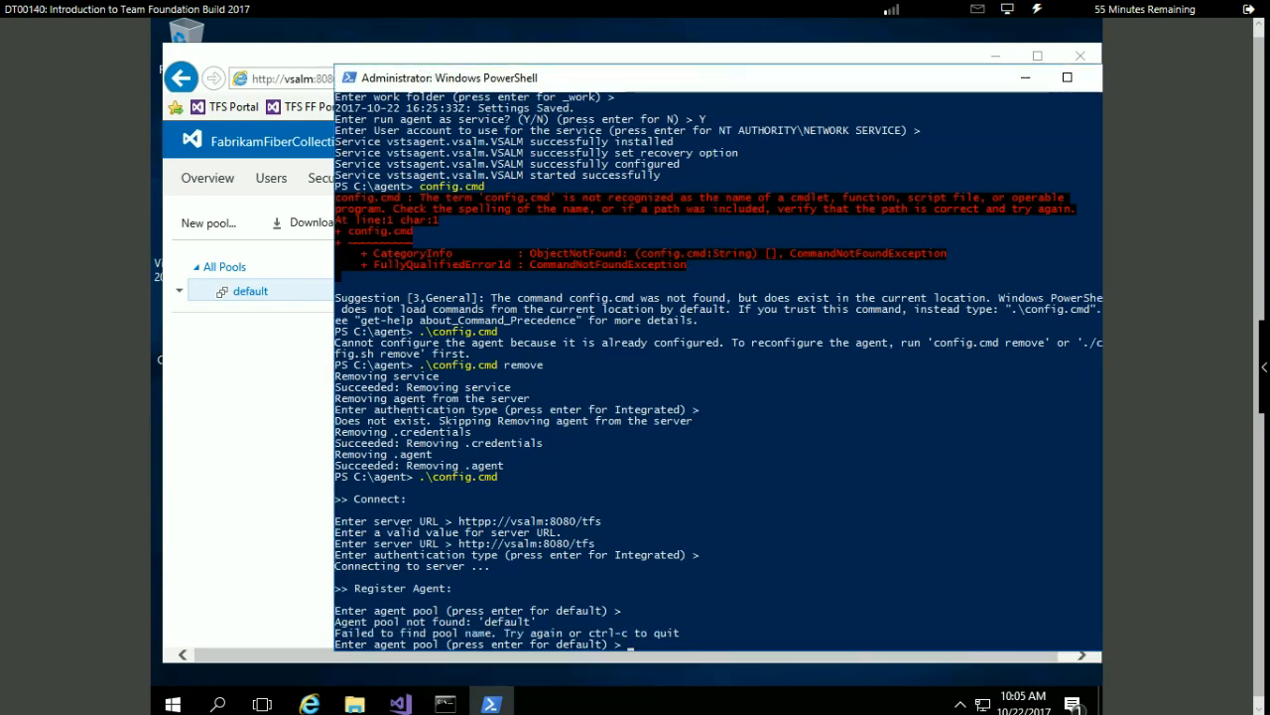
pyautogui.press('Return')
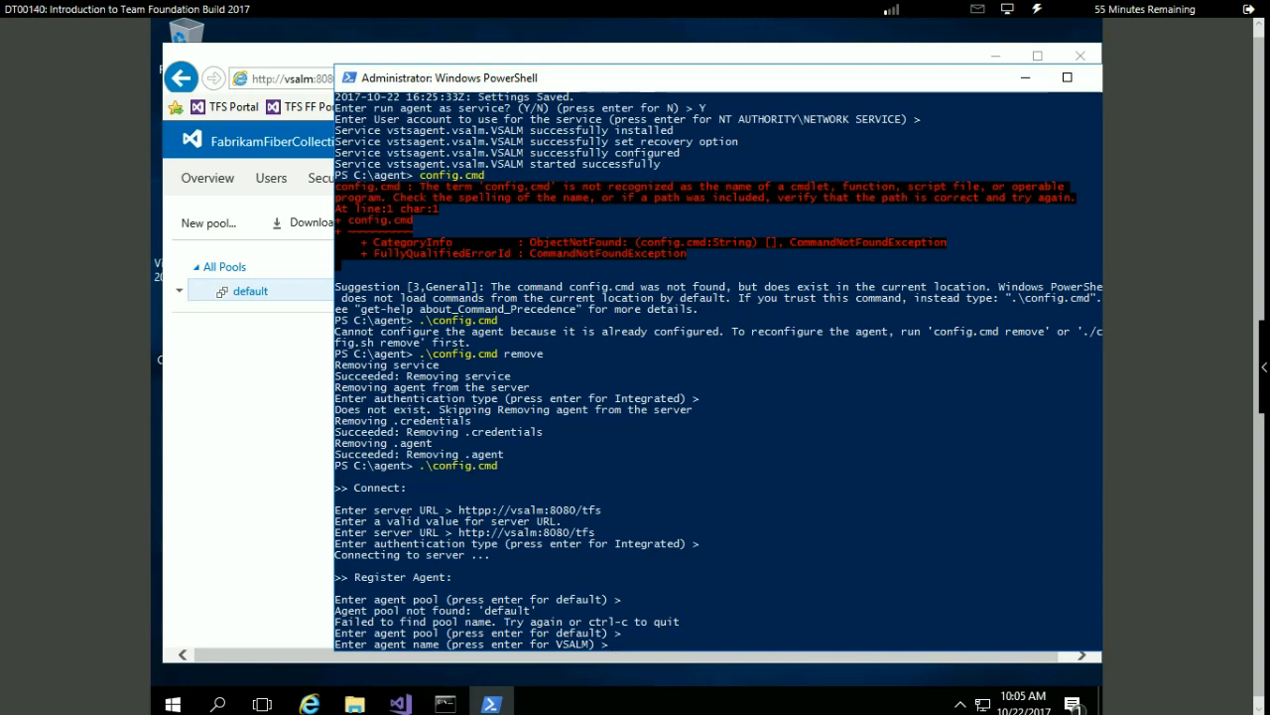
pyautogui.press('Return')
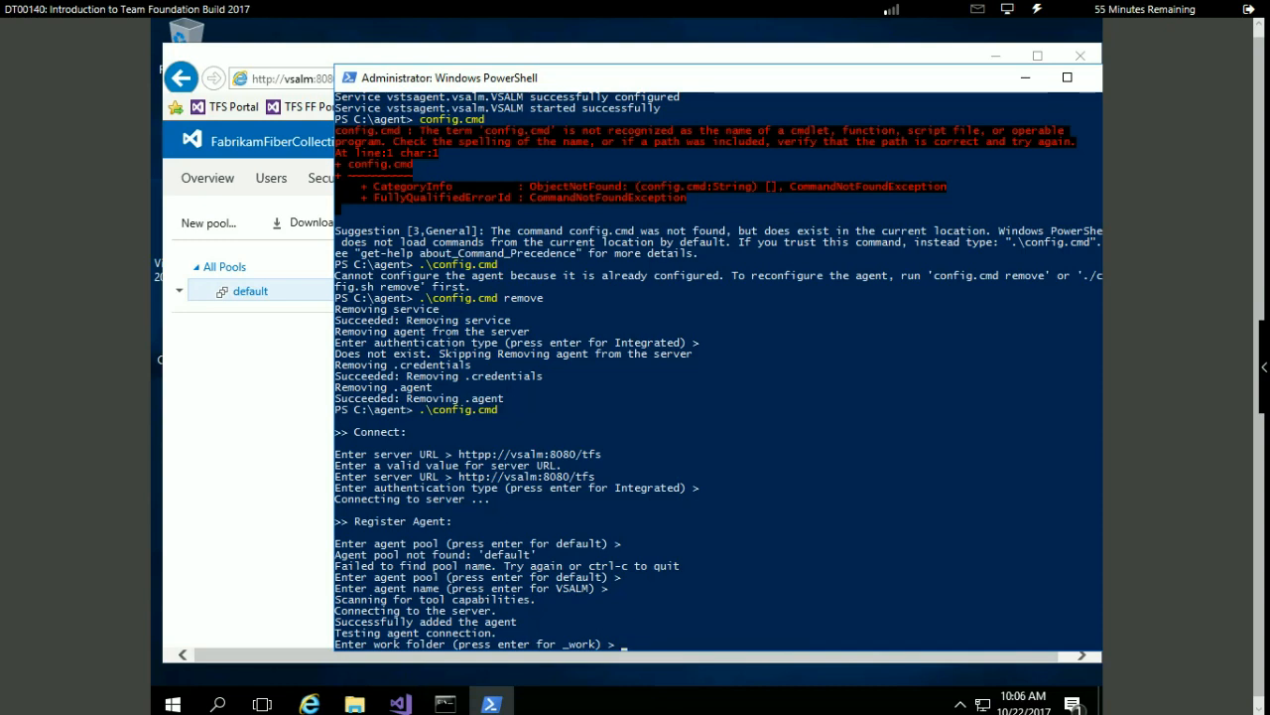
pyautogui.press('Return')
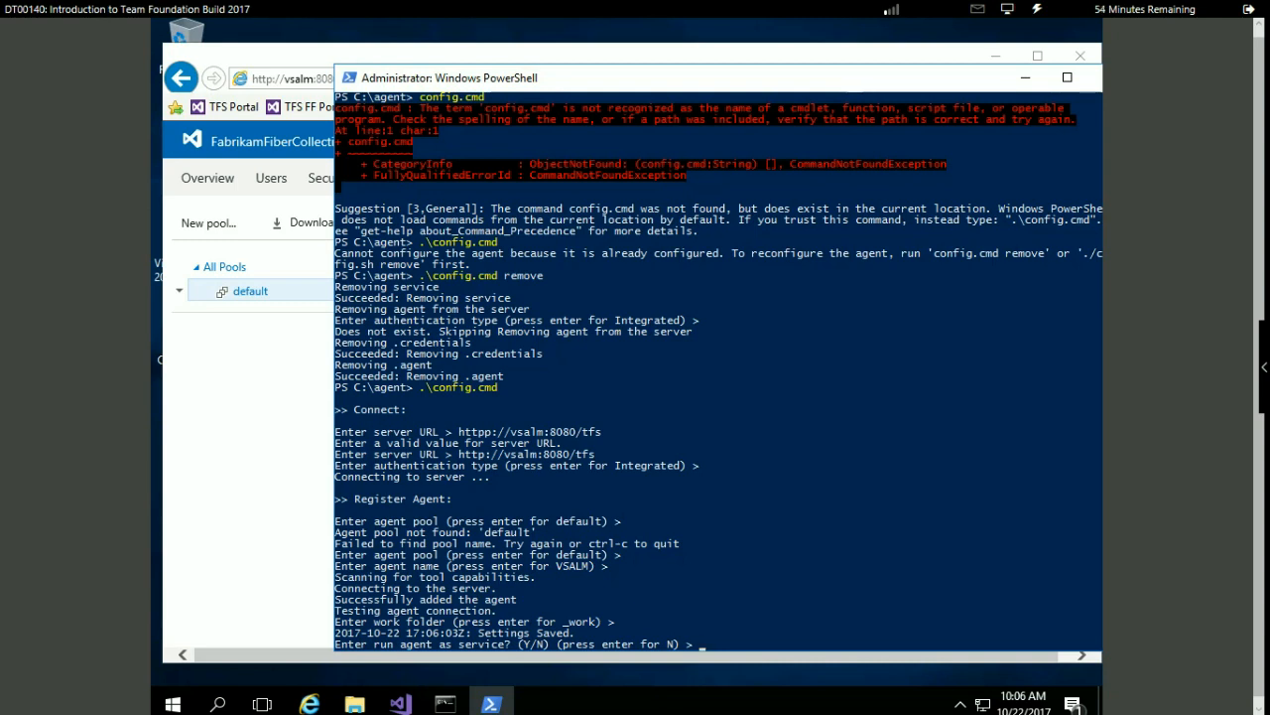
# Set the agent to run as a service under the NT AUTHORITY\NETWORK SERVICE account
pyautogui.write('y')
pyautogui.press('Return')
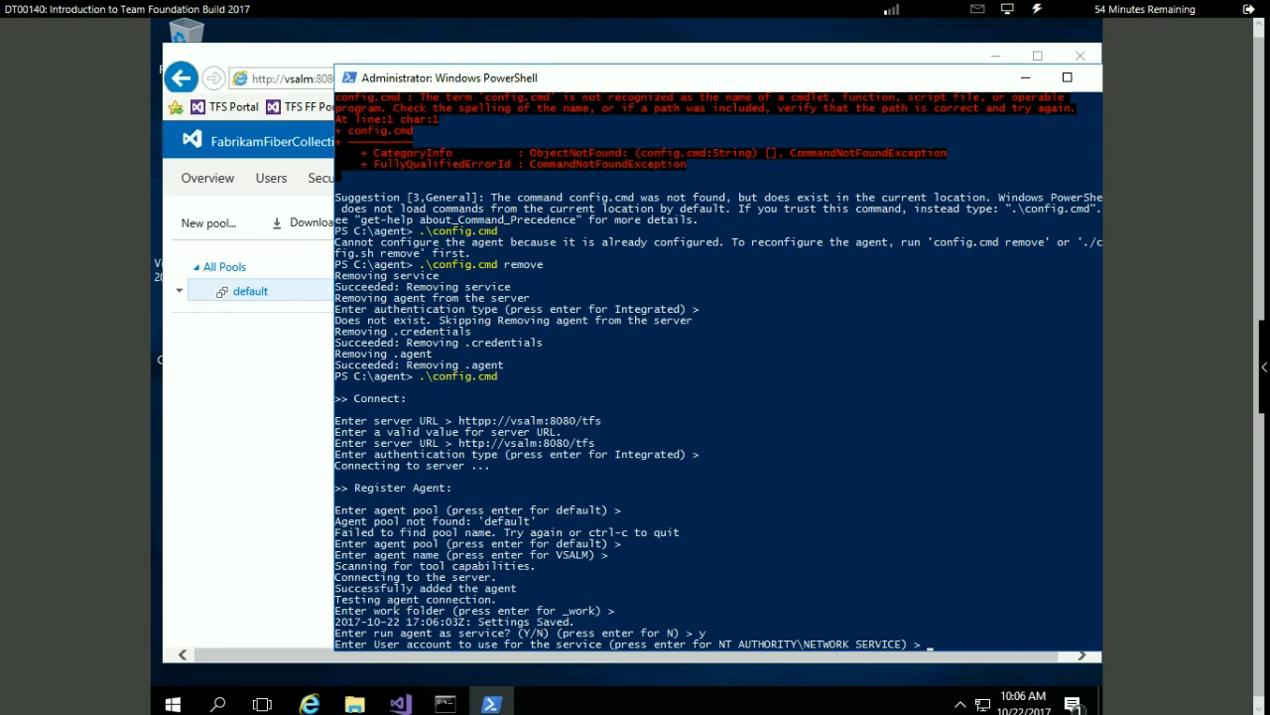
pyautogui.press('Return')
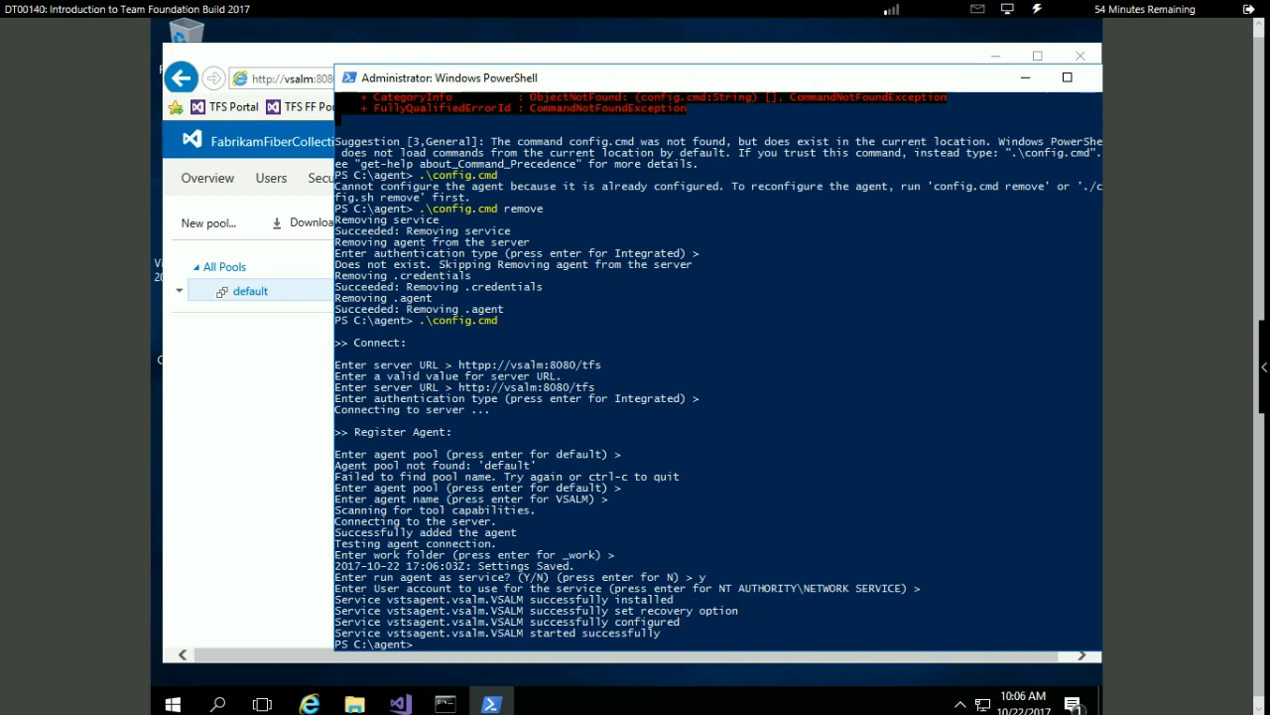
# Return to the browser and reload the collection's agent pools to check the agents registered in the default pool
pyautogui.hotkey('alt', 'Tab')
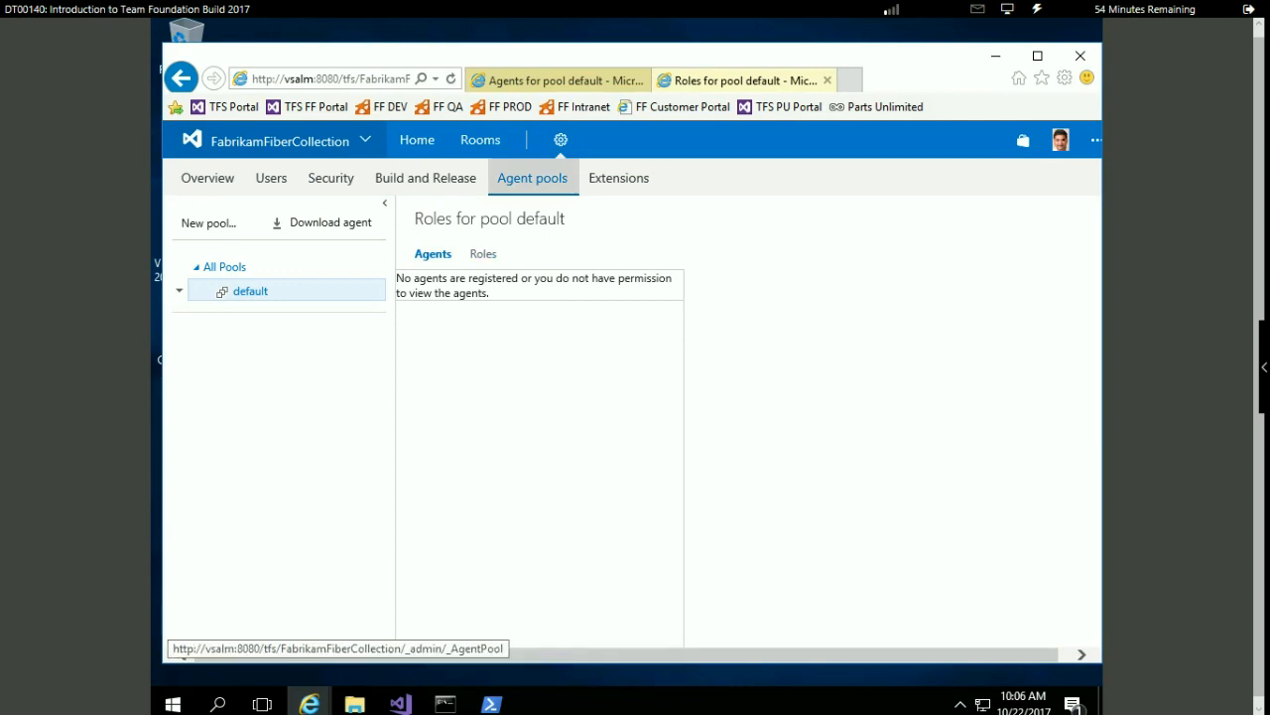
pyautogui.moveTo(561, 140)
pyautogui.click(584, 293)
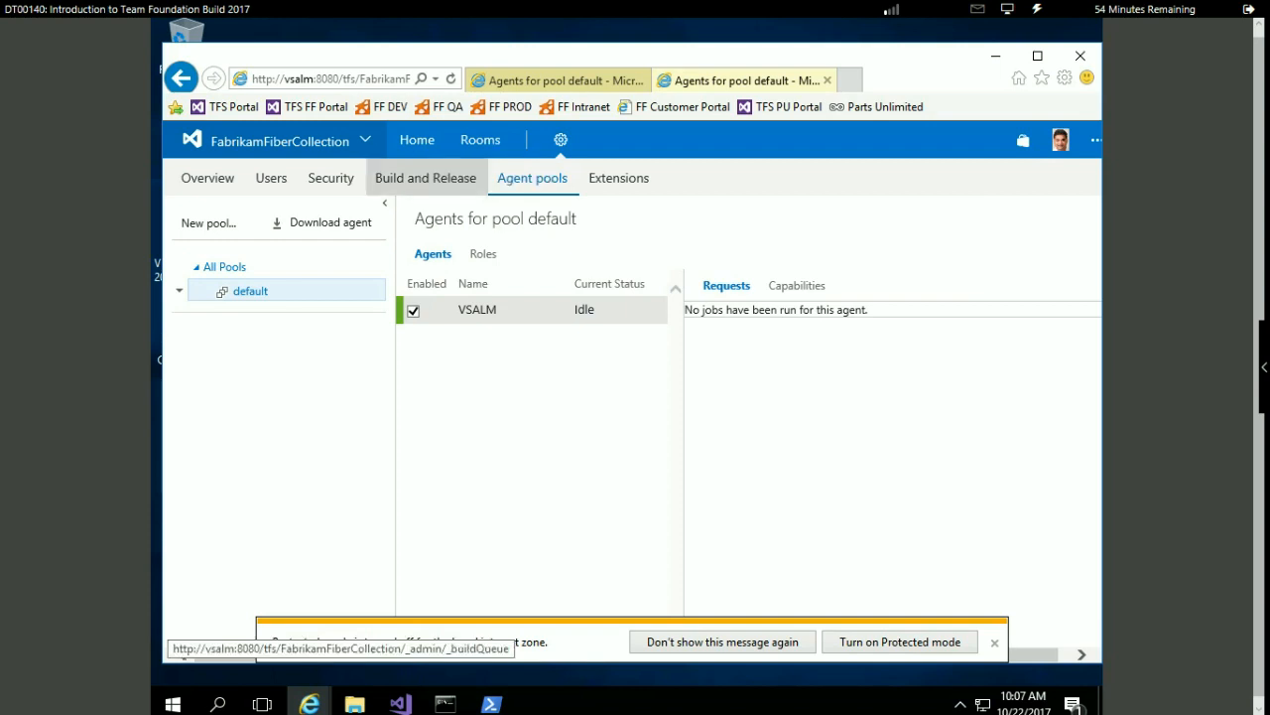
# View the Build and Release retention settings of FabrikamFiberCollection
pyautogui.click(426, 177)
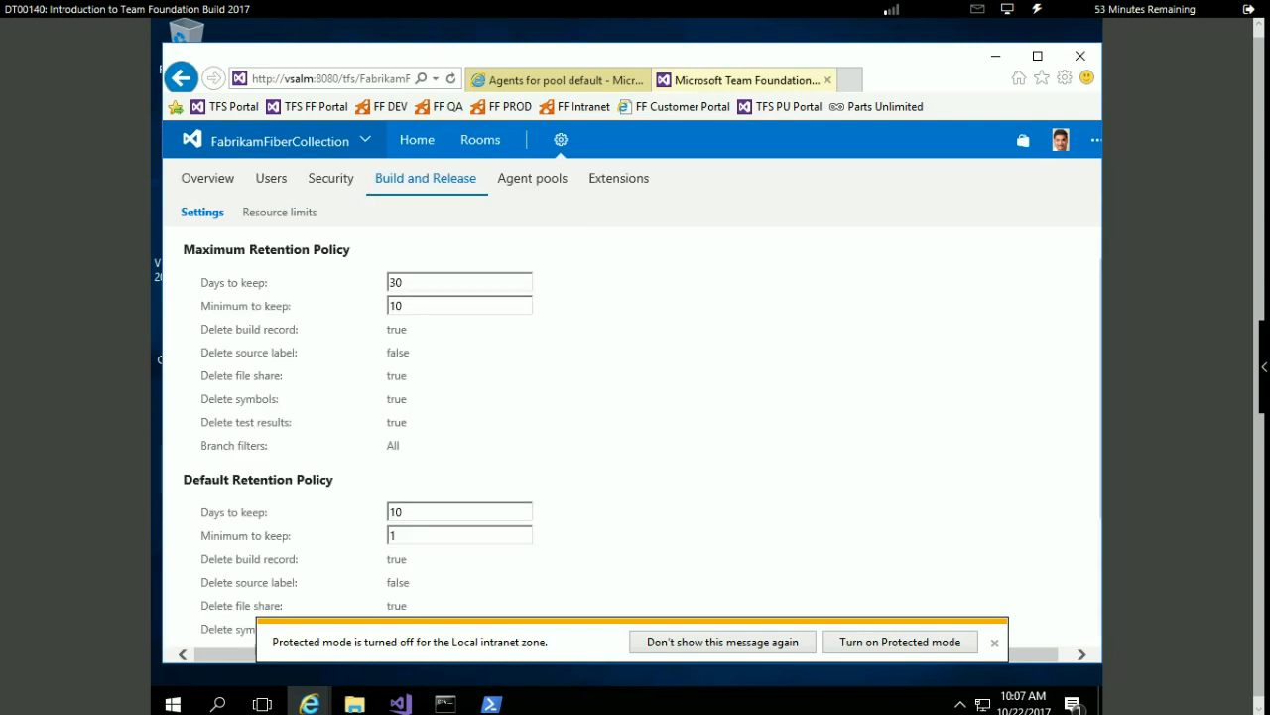
pyautogui.moveTo(561, 140)
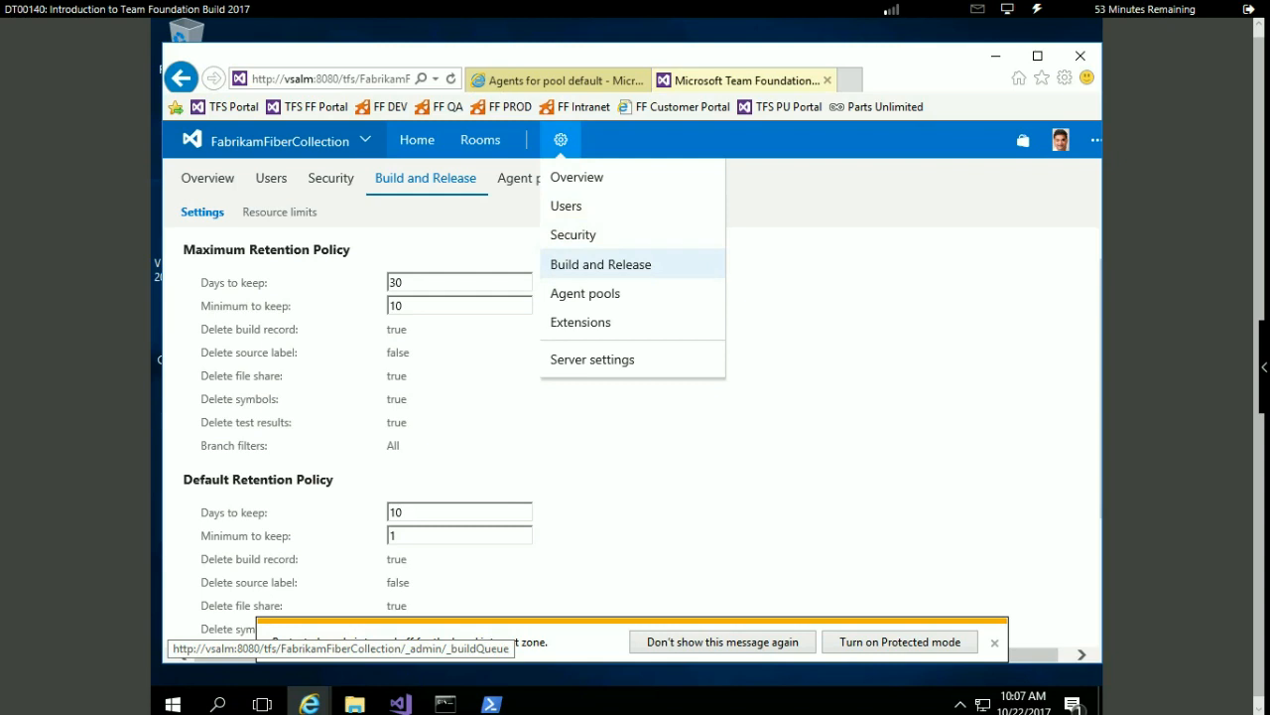
pyautogui.click(600, 264)
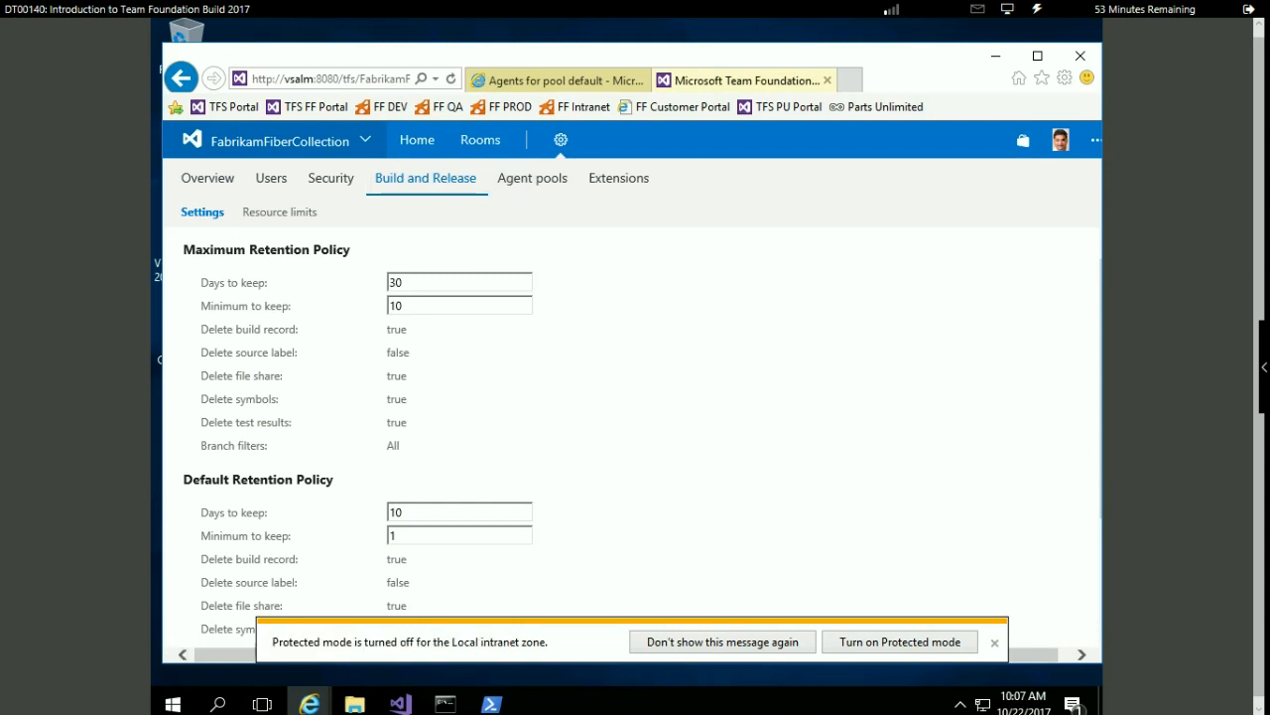
# Go to the FabrikamFiber project and open its build definitions
pyautogui.click(288, 141)
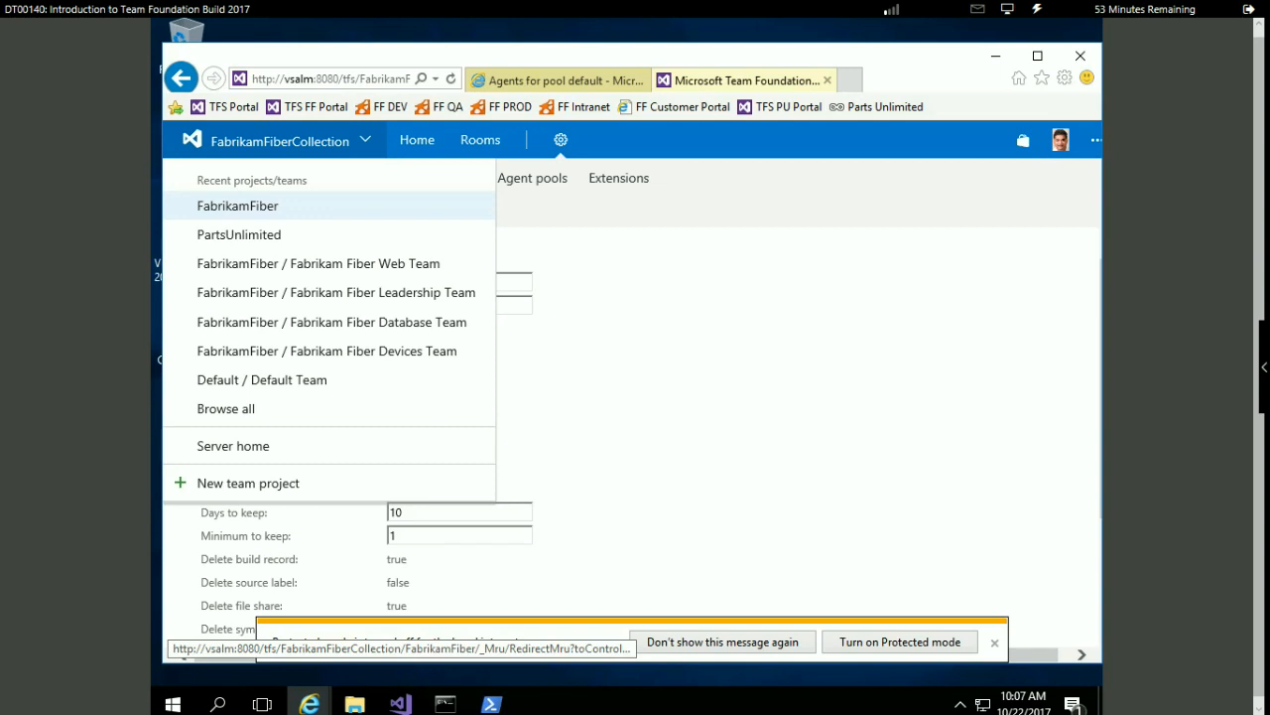
pyautogui.click(239, 206)
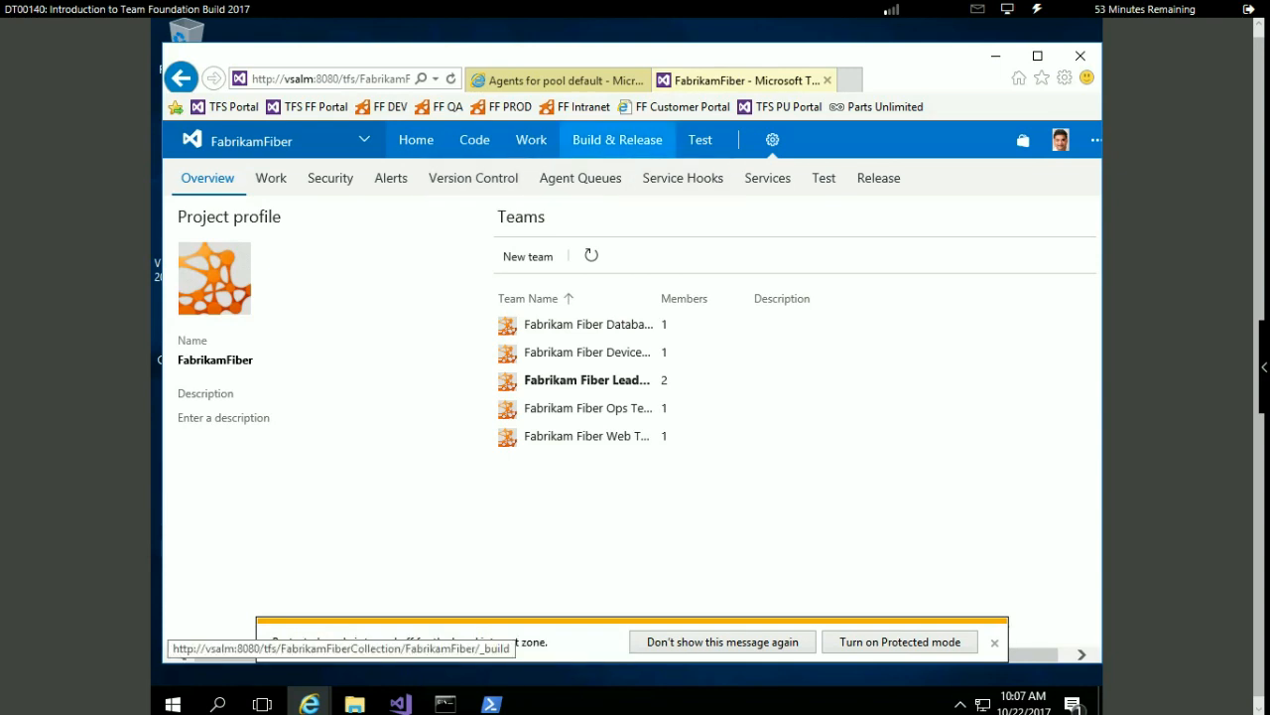
pyautogui.click(617, 139)
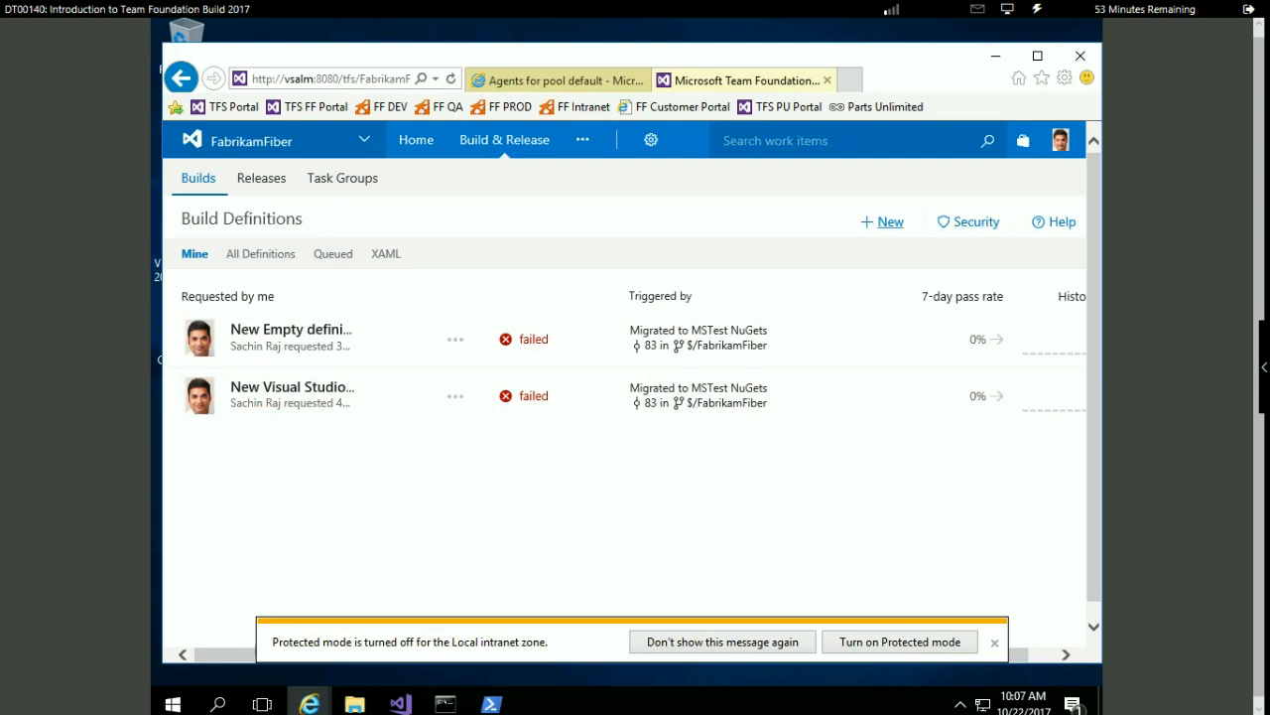
# Start a new build definition, review the available build templates, and choose the Empty template to continue to its settings
pyautogui.click(883, 221)
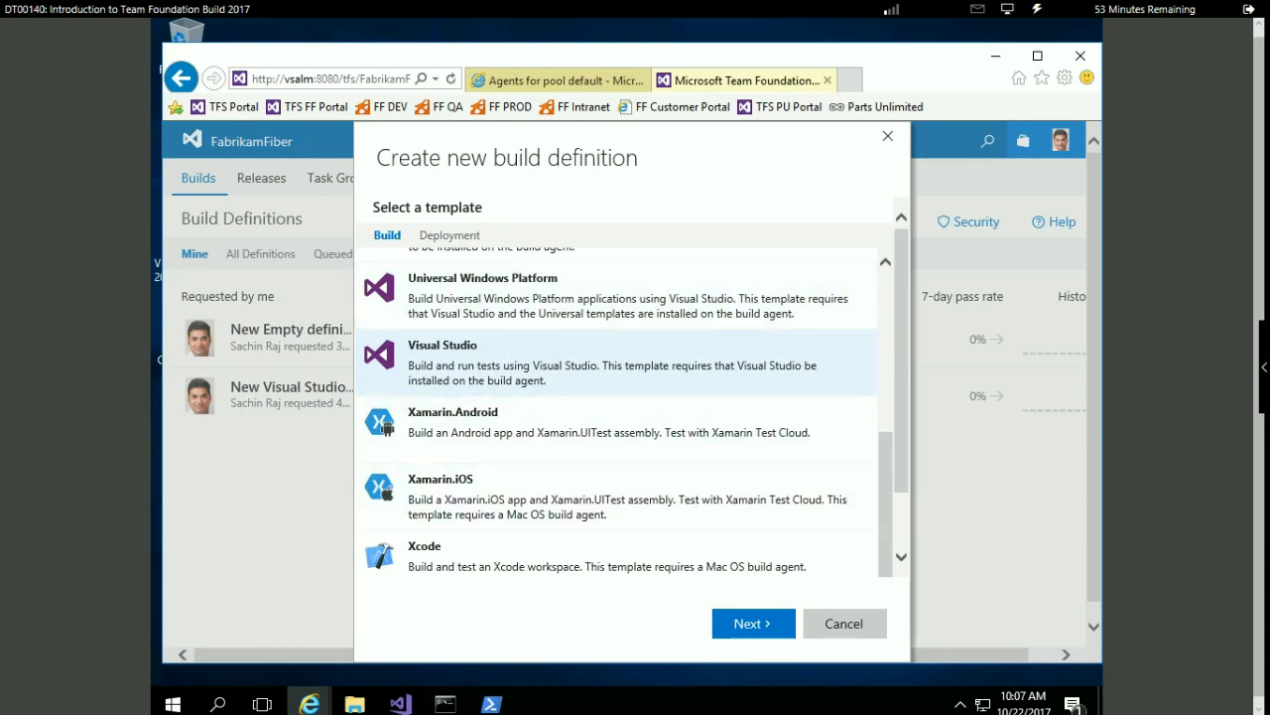
pyautogui.moveTo(885, 504); pyautogui.dragTo(885, 469)
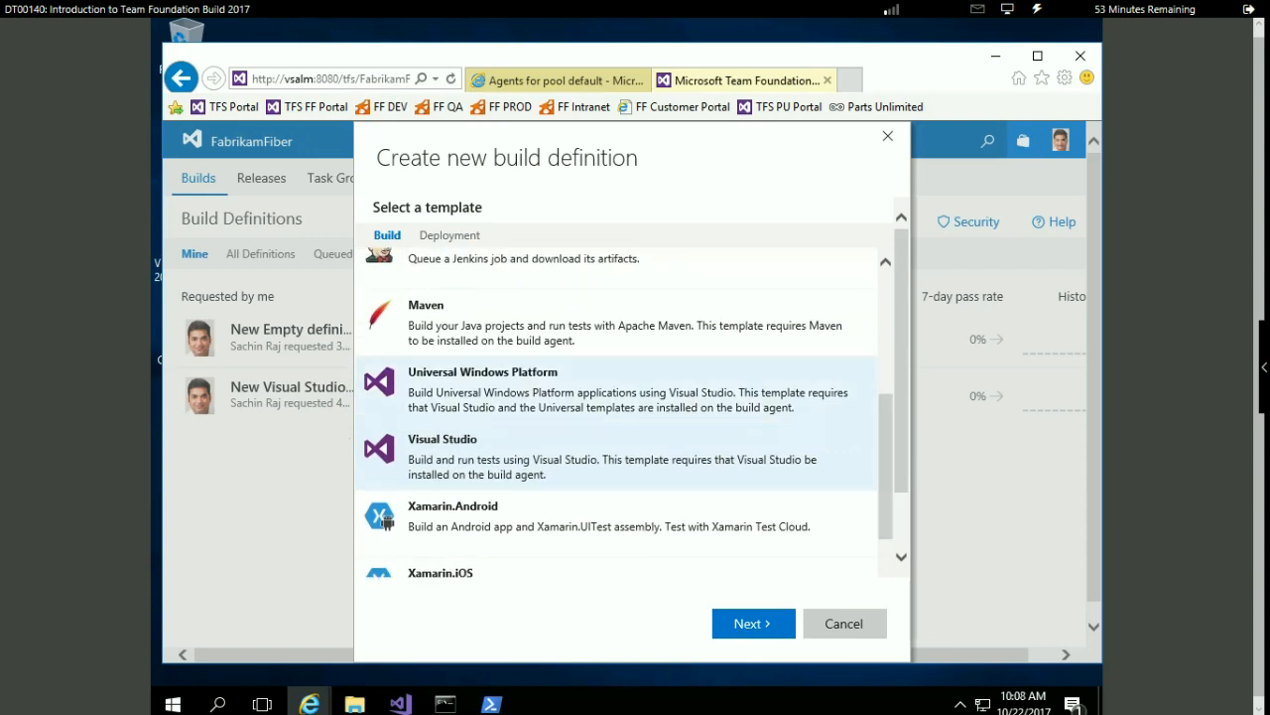
pyautogui.moveTo(885, 466); pyautogui.dragTo(885, 344)
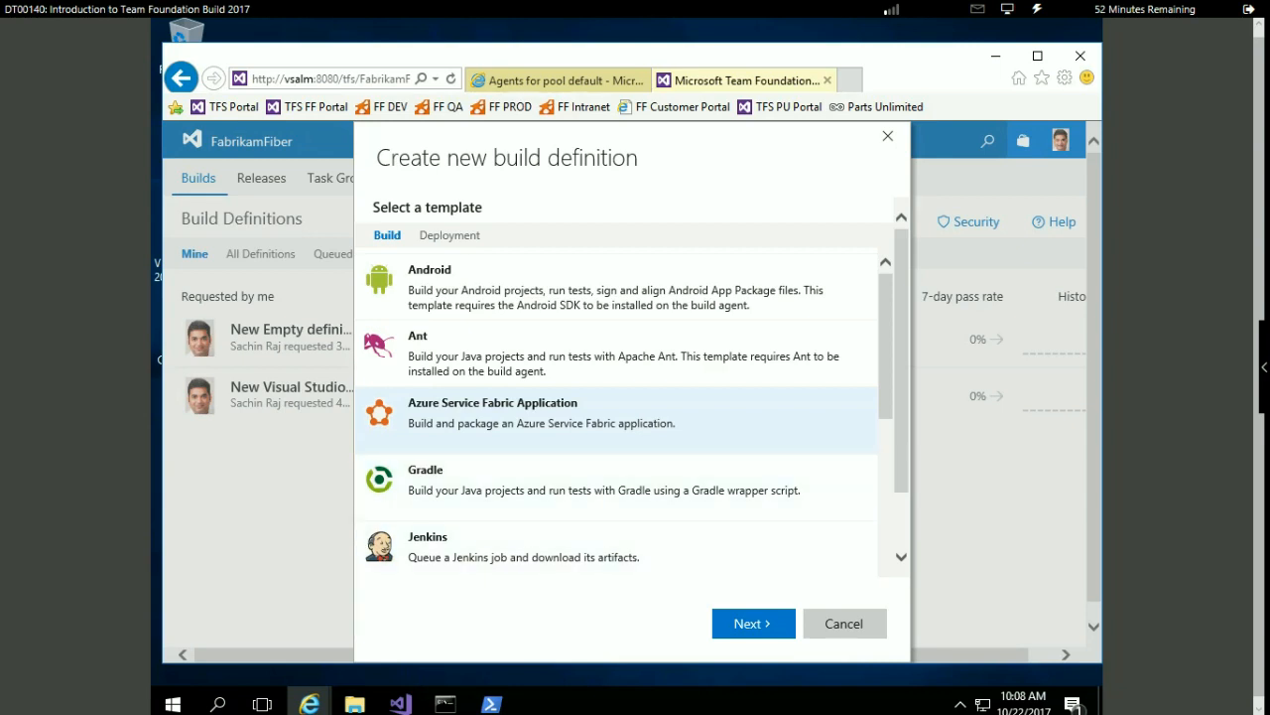
pyautogui.scroll(-1, 615, 407)
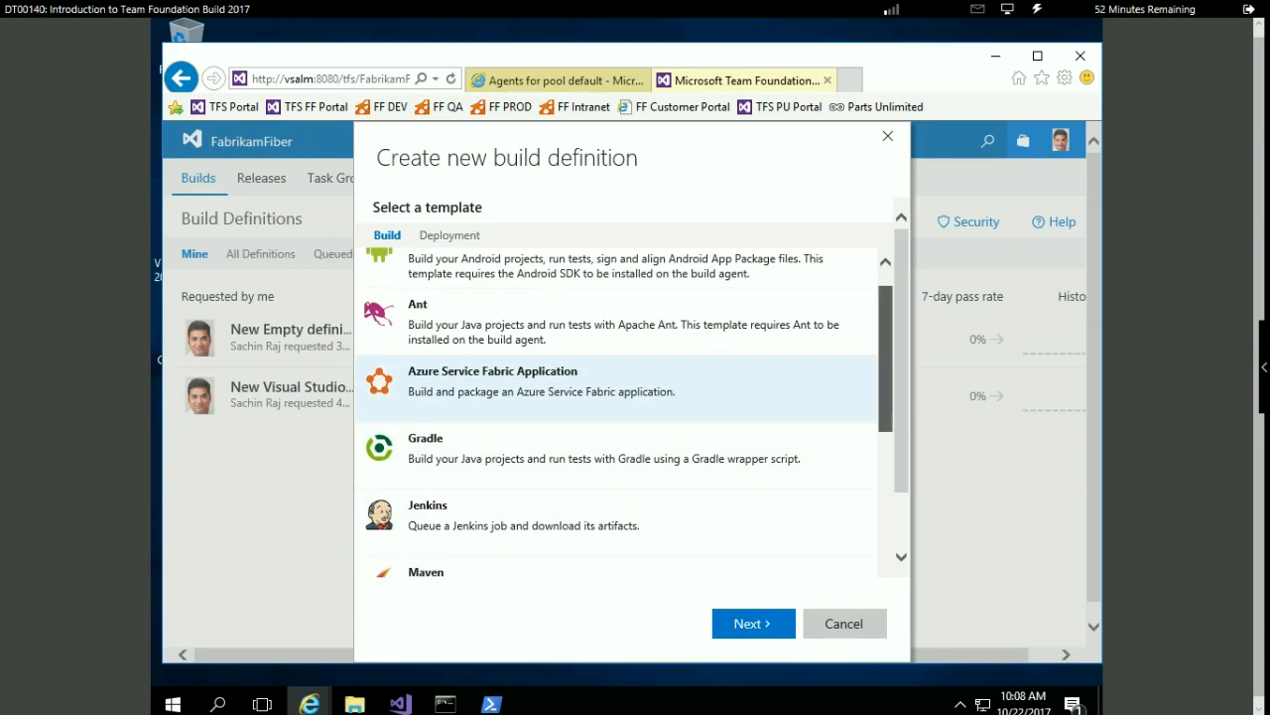
pyautogui.scroll(-2, 616, 411)
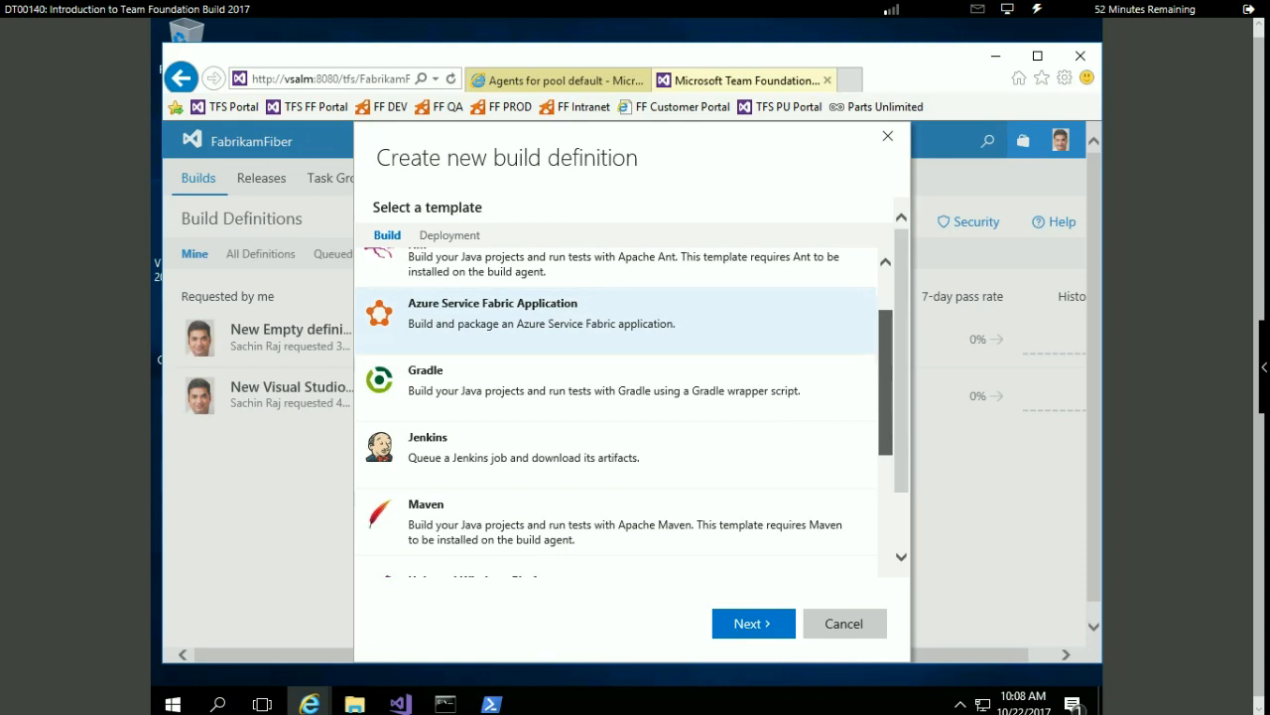
pyautogui.scroll(-1, 616, 412)
pyautogui.scroll(-2, 615, 411)
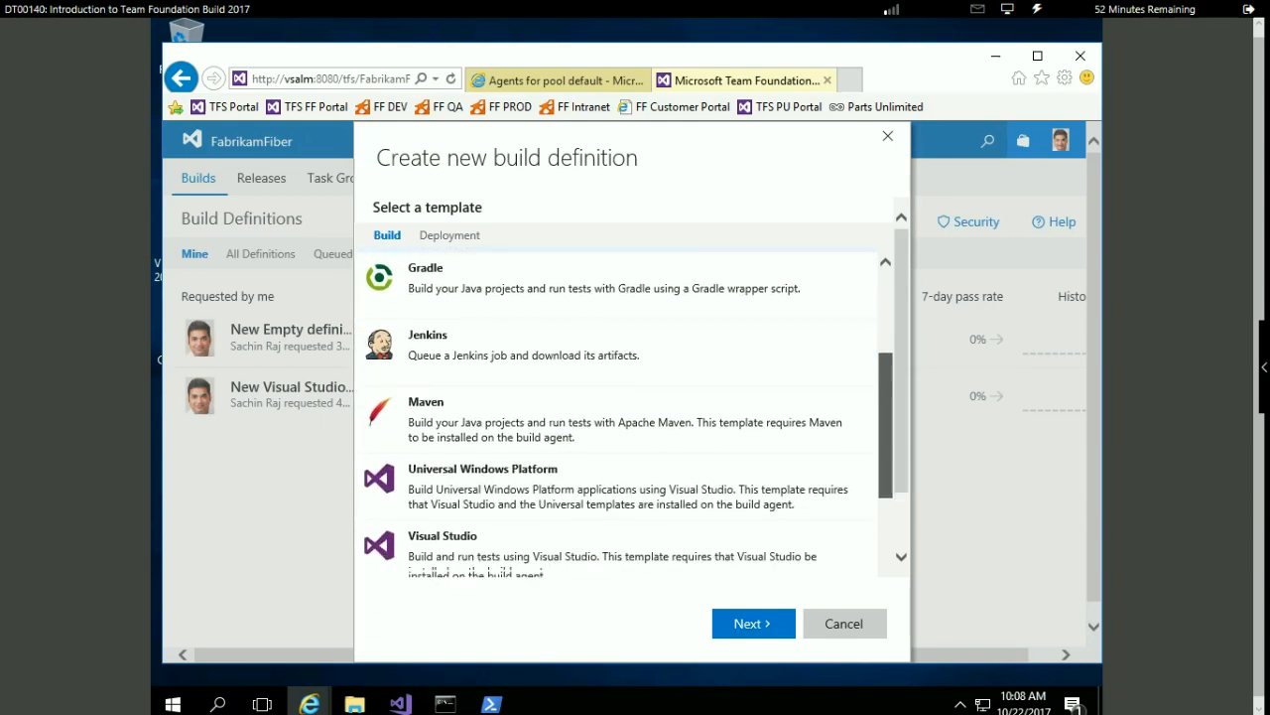
pyautogui.scroll(-1, 615, 411)
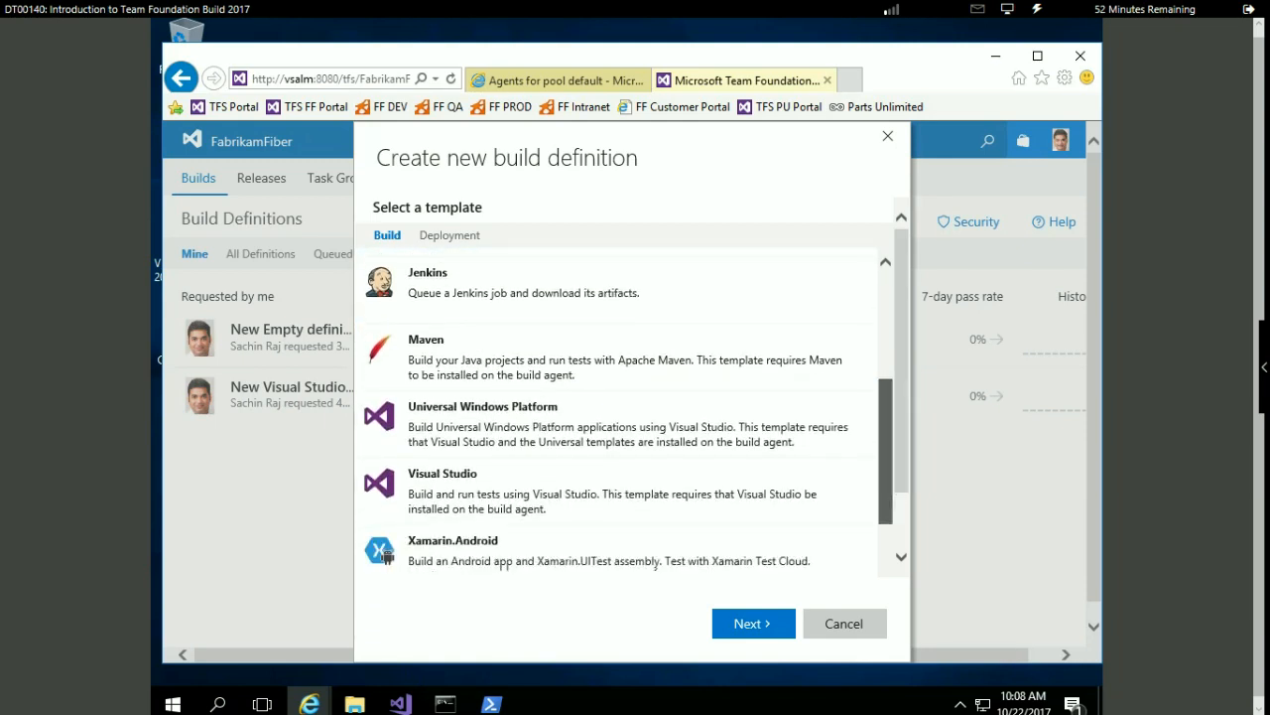
pyautogui.scroll(-3, 615, 412)
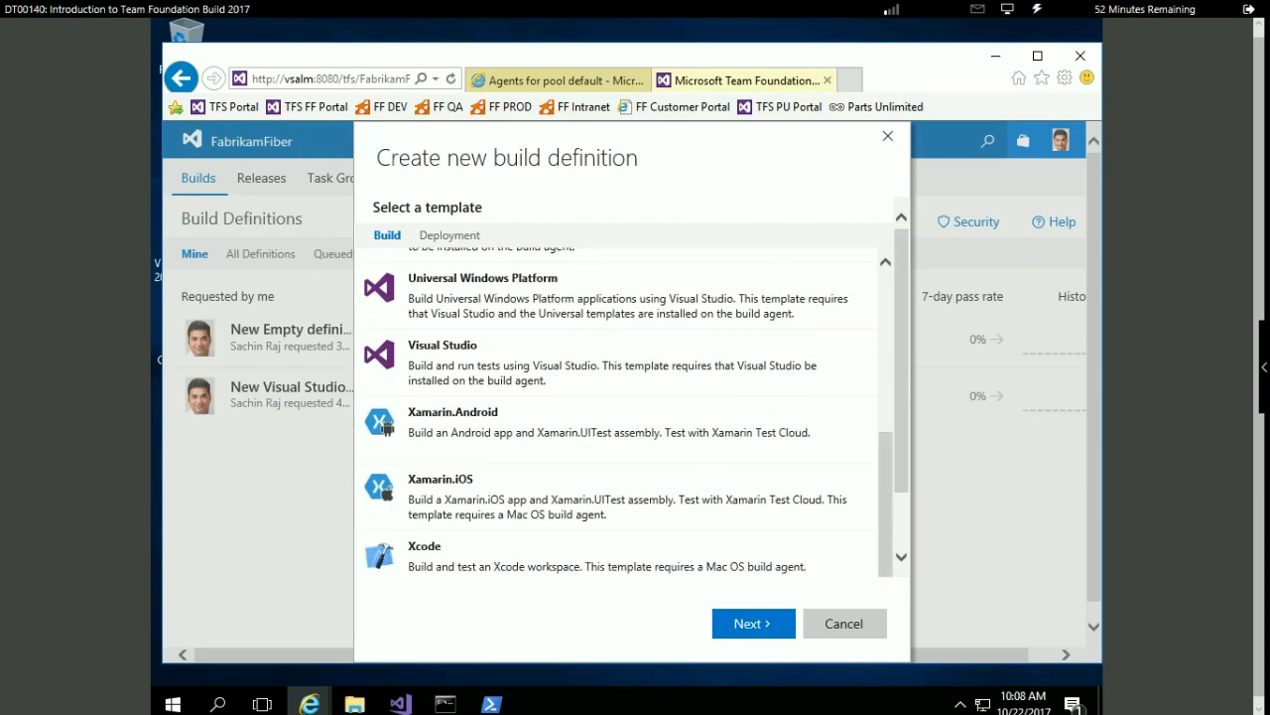
pyautogui.scroll(-2, 632, 387)
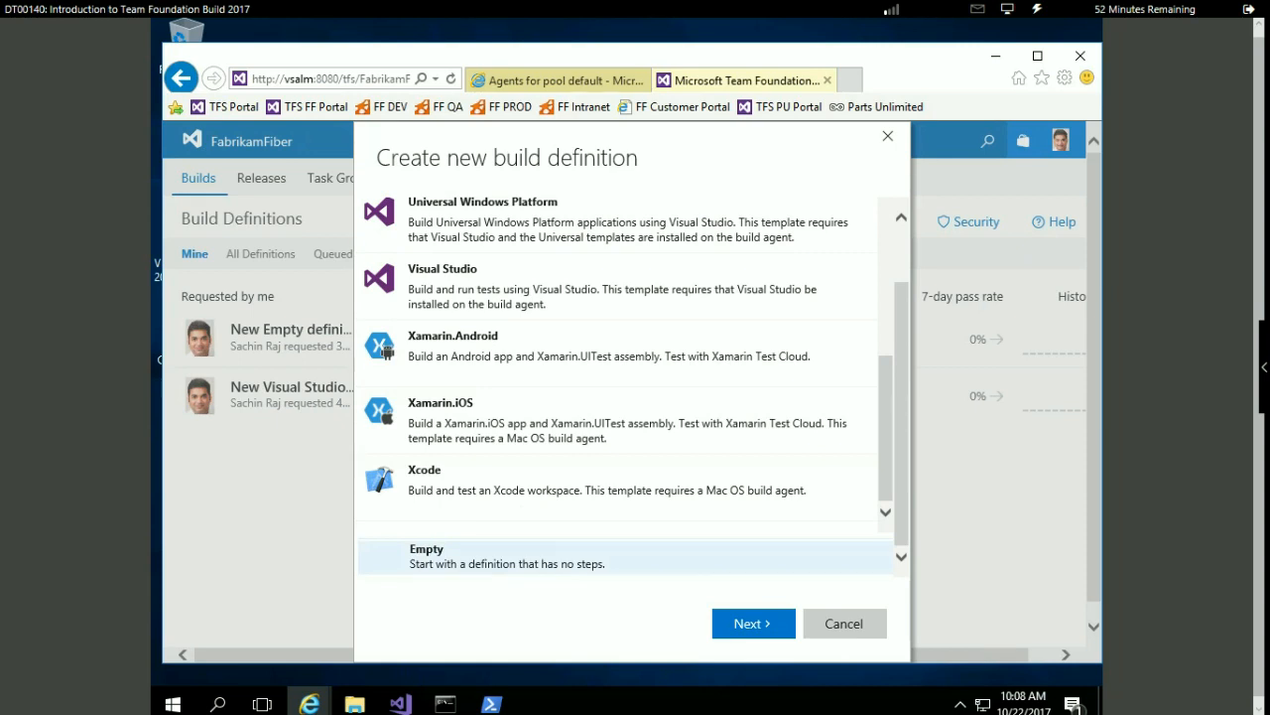
pyautogui.press('Return')
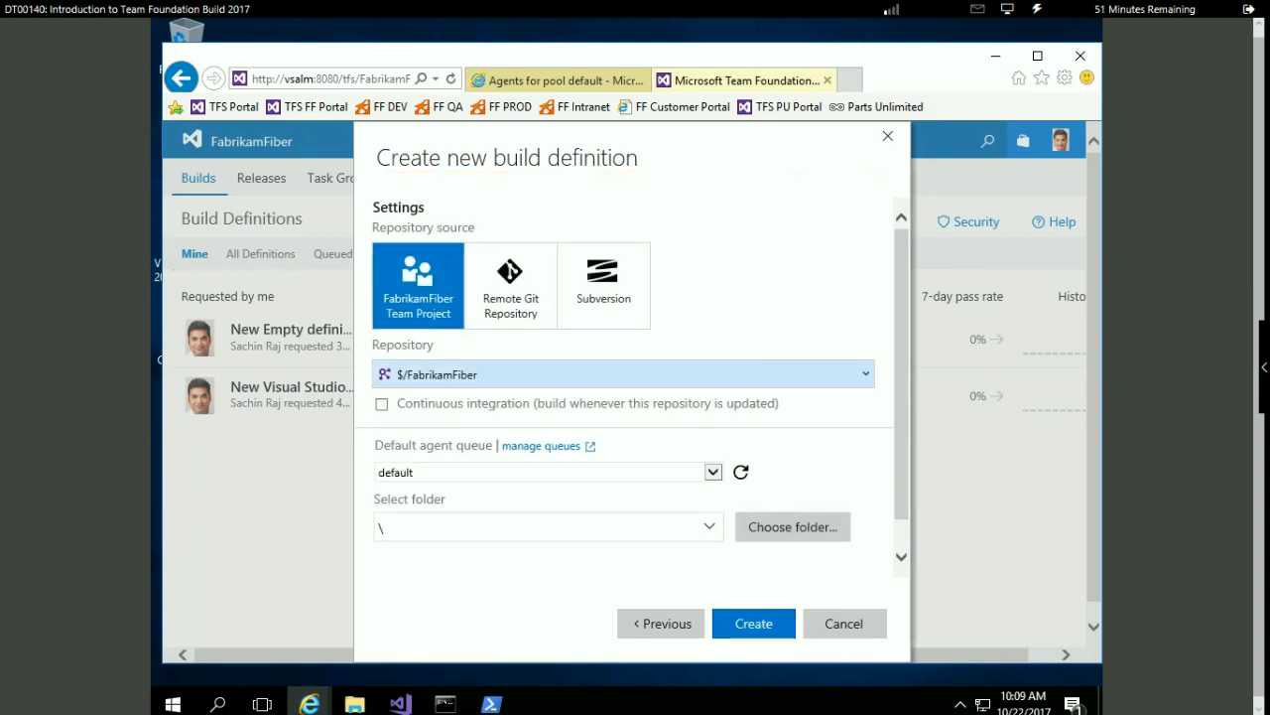
# Keep $/FabrikamFiber as the definition's repository and choose default as its agent queue
pyautogui.click(625, 374)
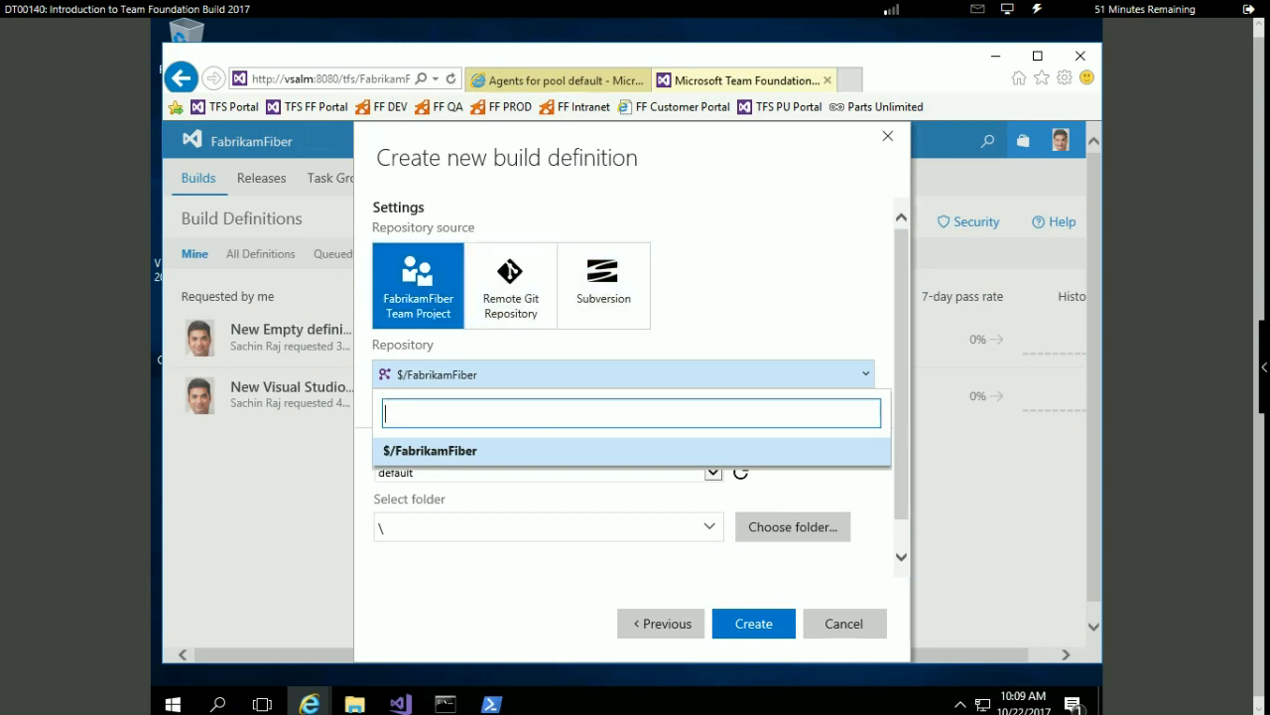
pyautogui.click(734, 288)
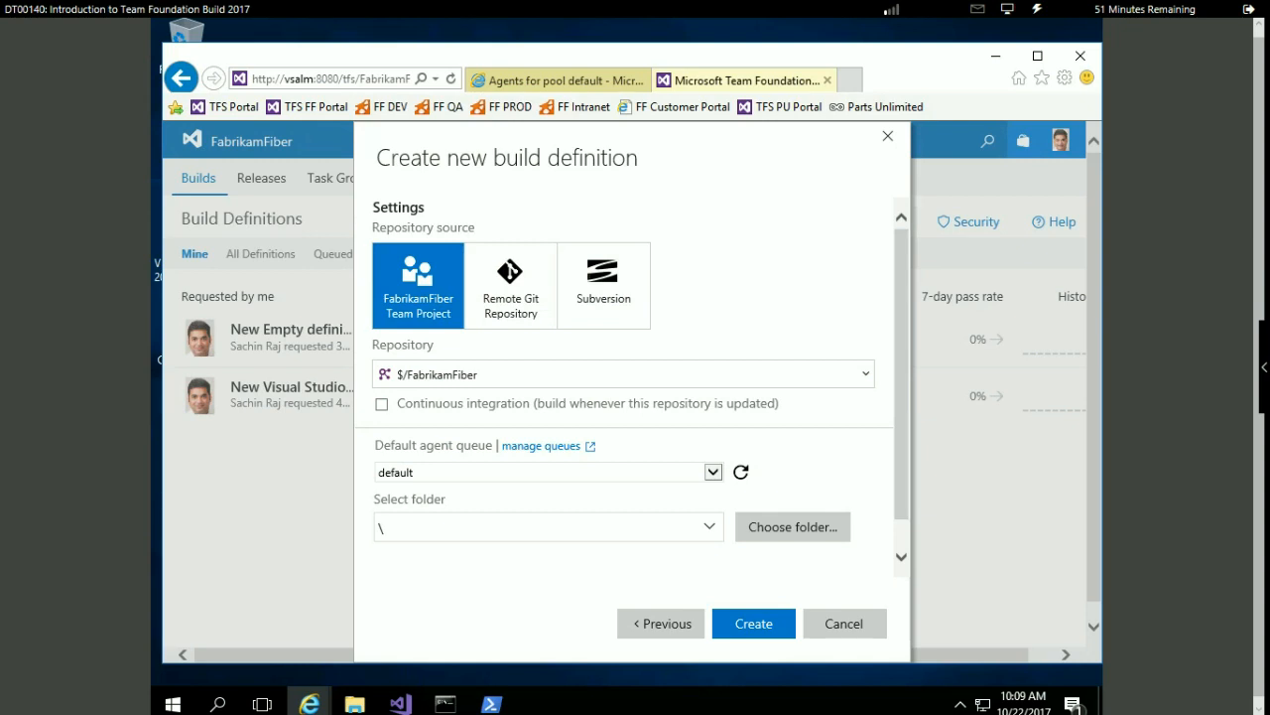
pyautogui.click(713, 472)
pyautogui.click(712, 473)
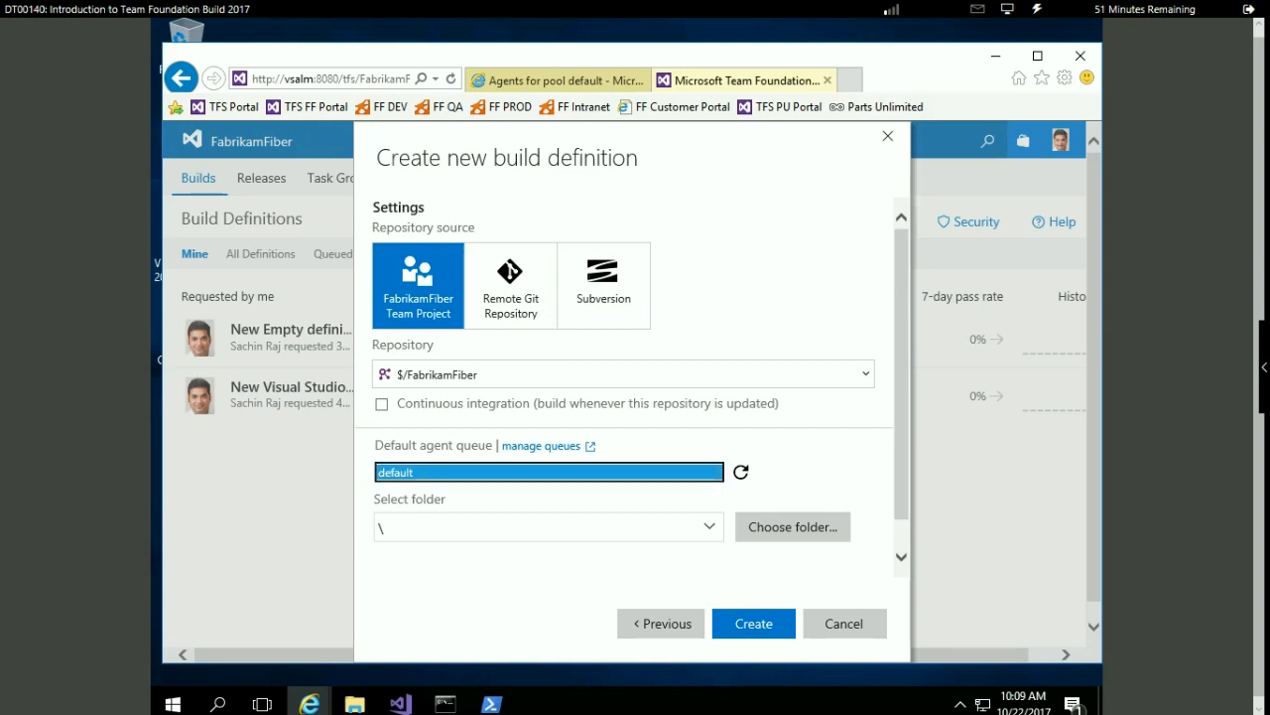
pyautogui.click(549, 472)
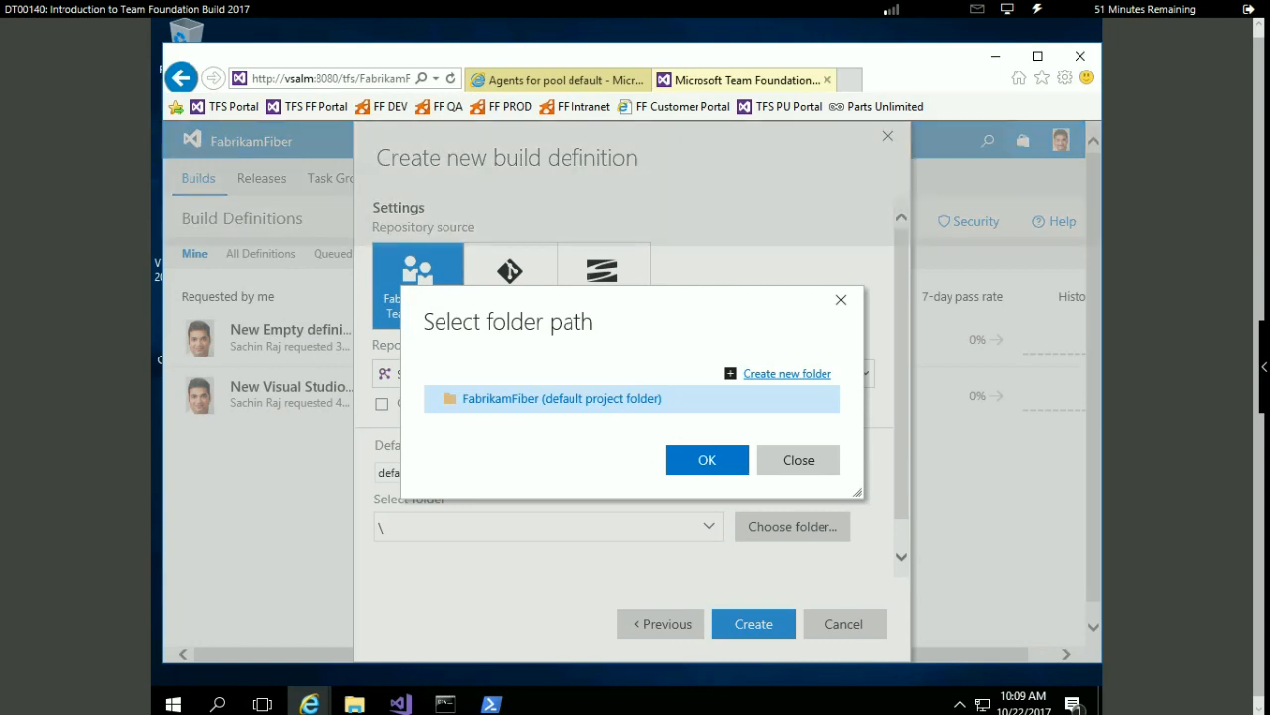
# Create a CI folder under the default project folder, choose it for the new definition, and create the definition
pyautogui.click(787, 373)
pyautogui.click(631, 394)
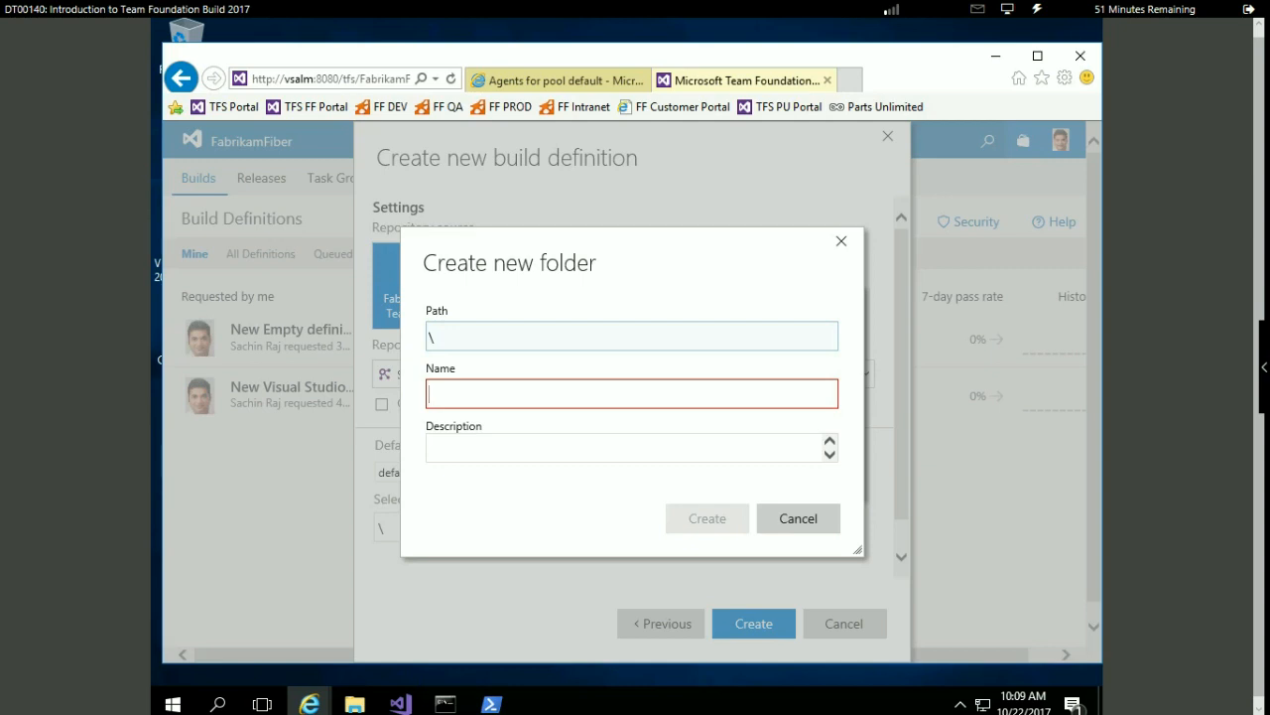
pyautogui.write('CI')
pyautogui.click(708, 518)
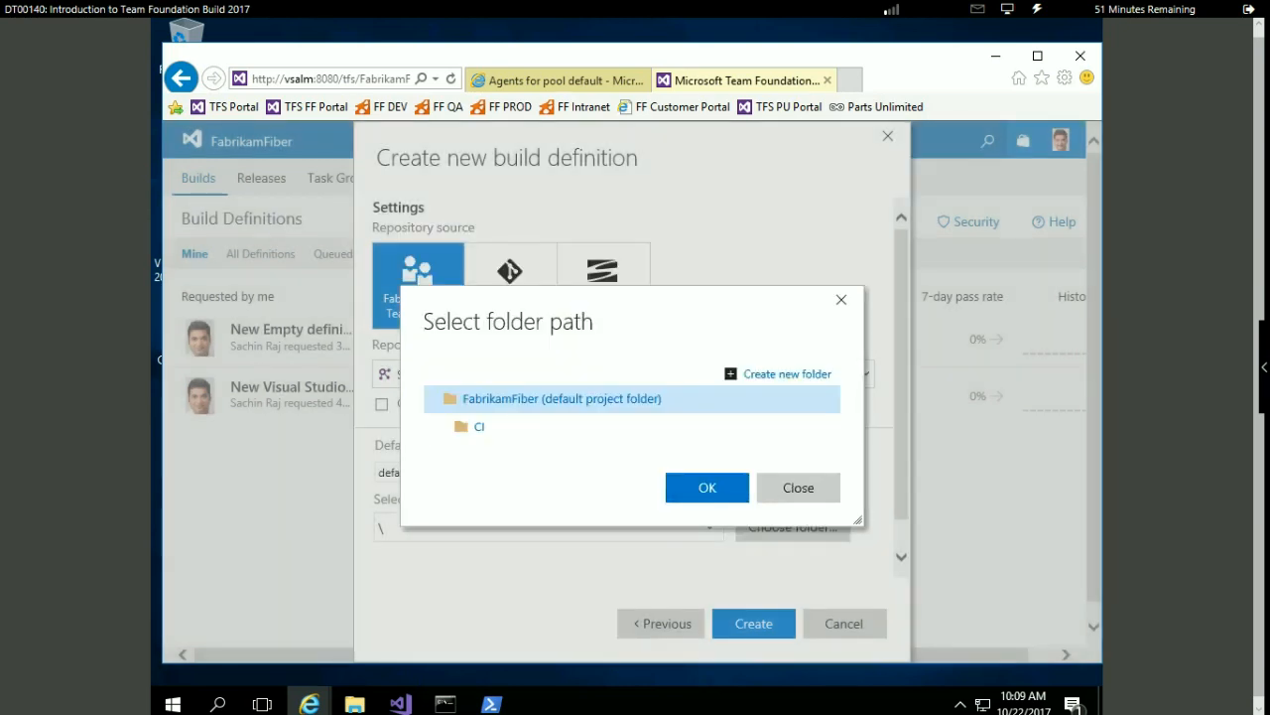
pyautogui.click(479, 427)
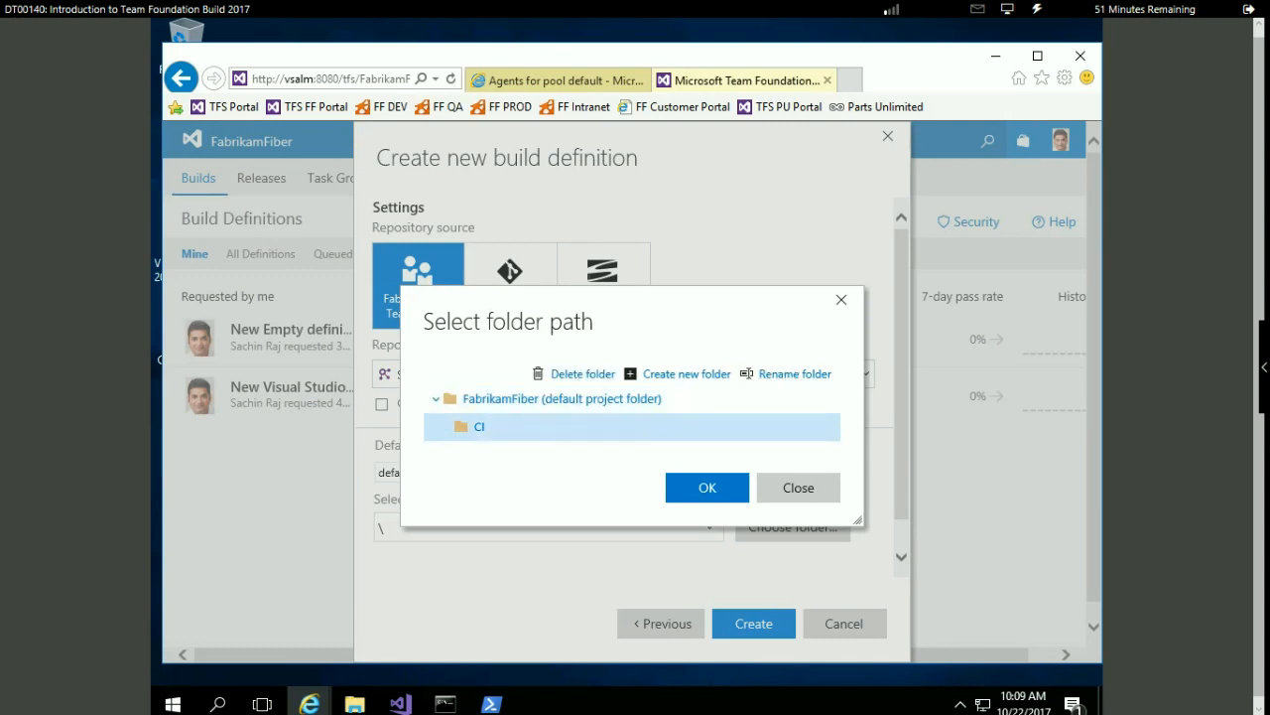
pyautogui.click(707, 488)
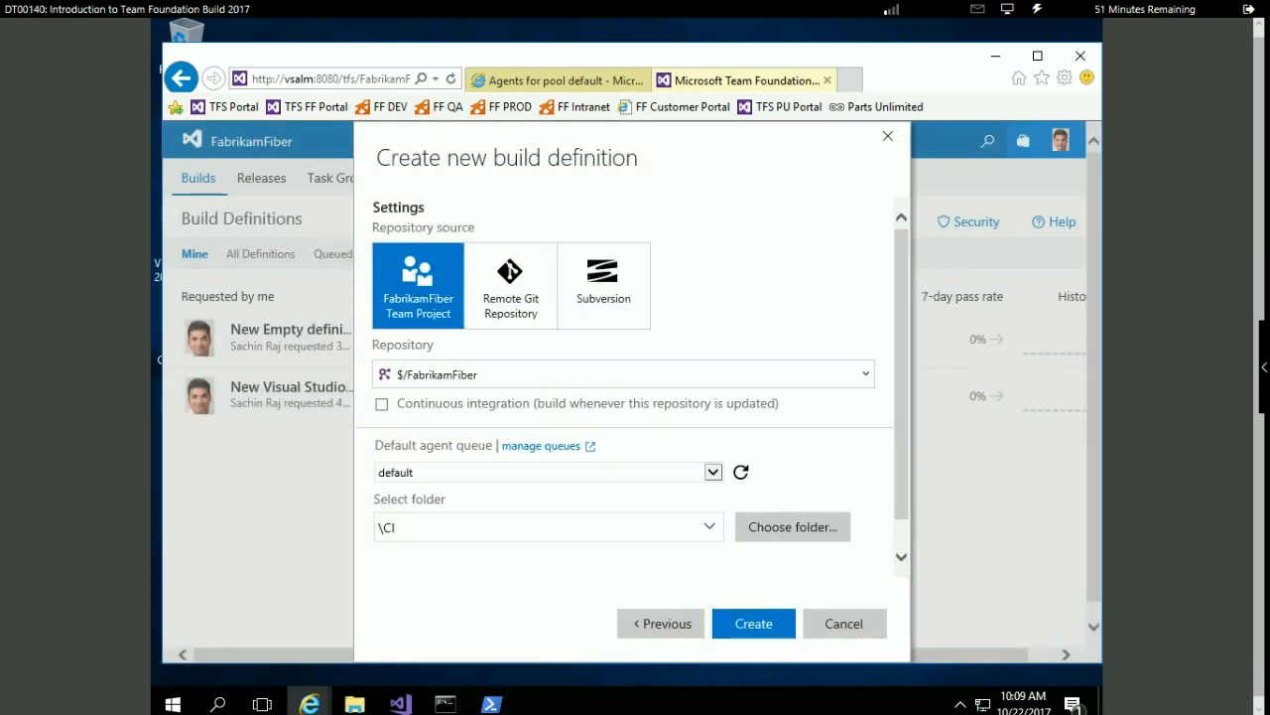
pyautogui.click(754, 623)
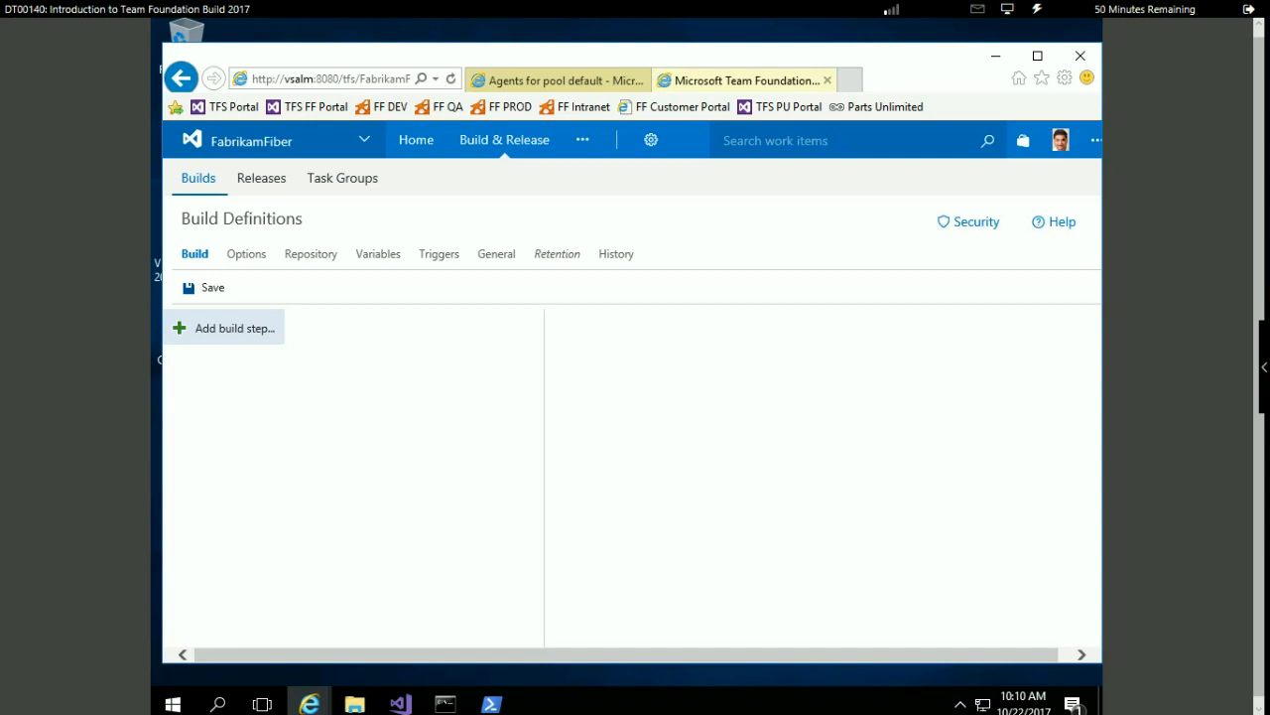
# Add the Command Line and the Copy and Publish Build Artifacts utility tasks to the build definition
pyautogui.click(228, 327)
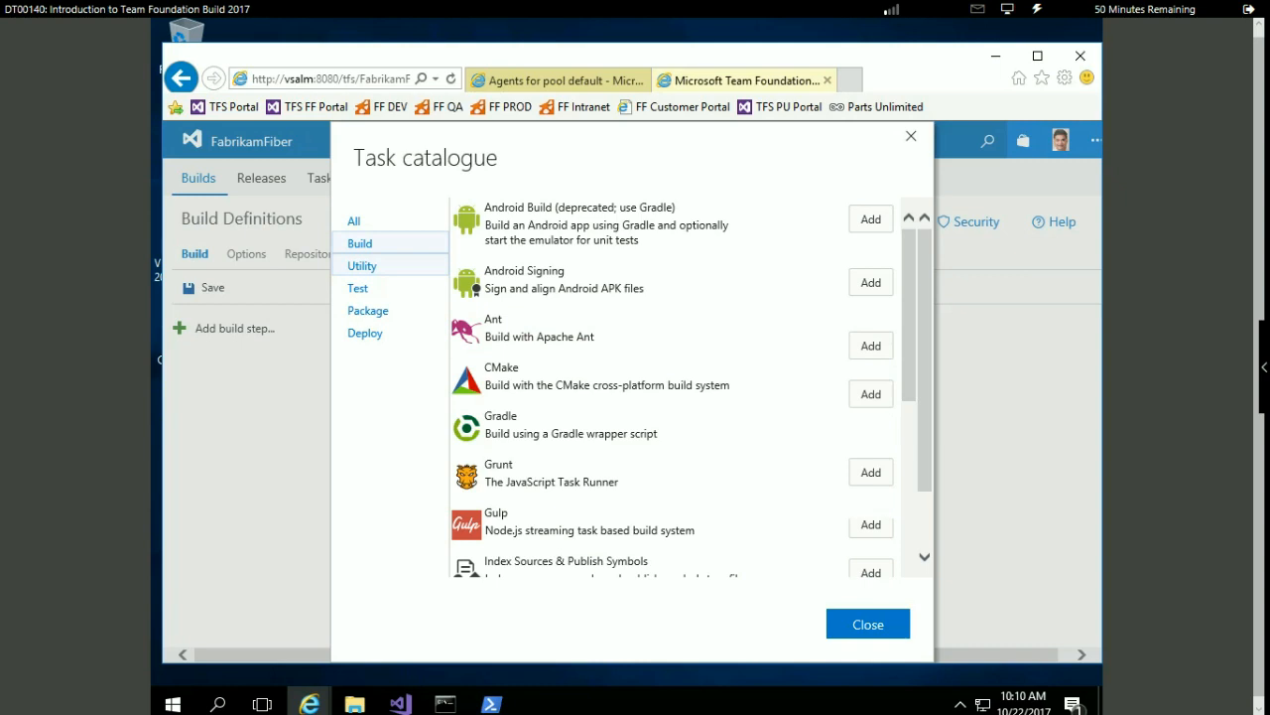
pyautogui.click(362, 266)
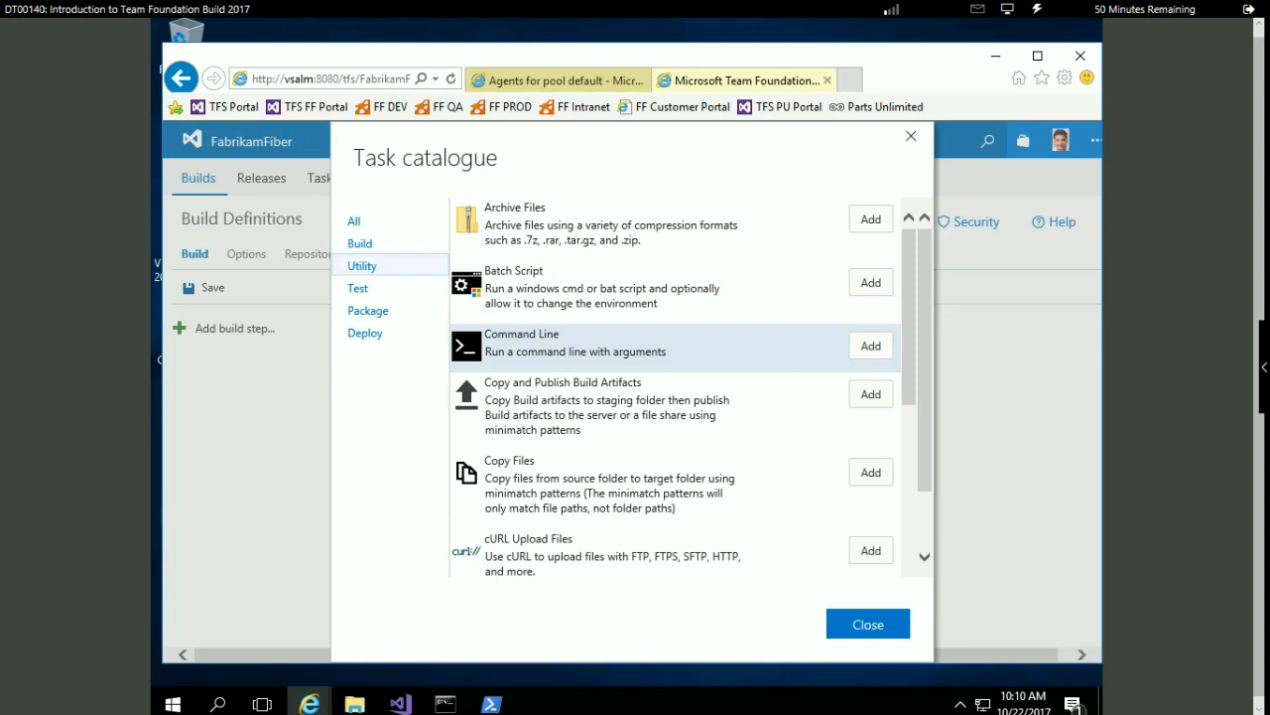
pyautogui.click(871, 345)
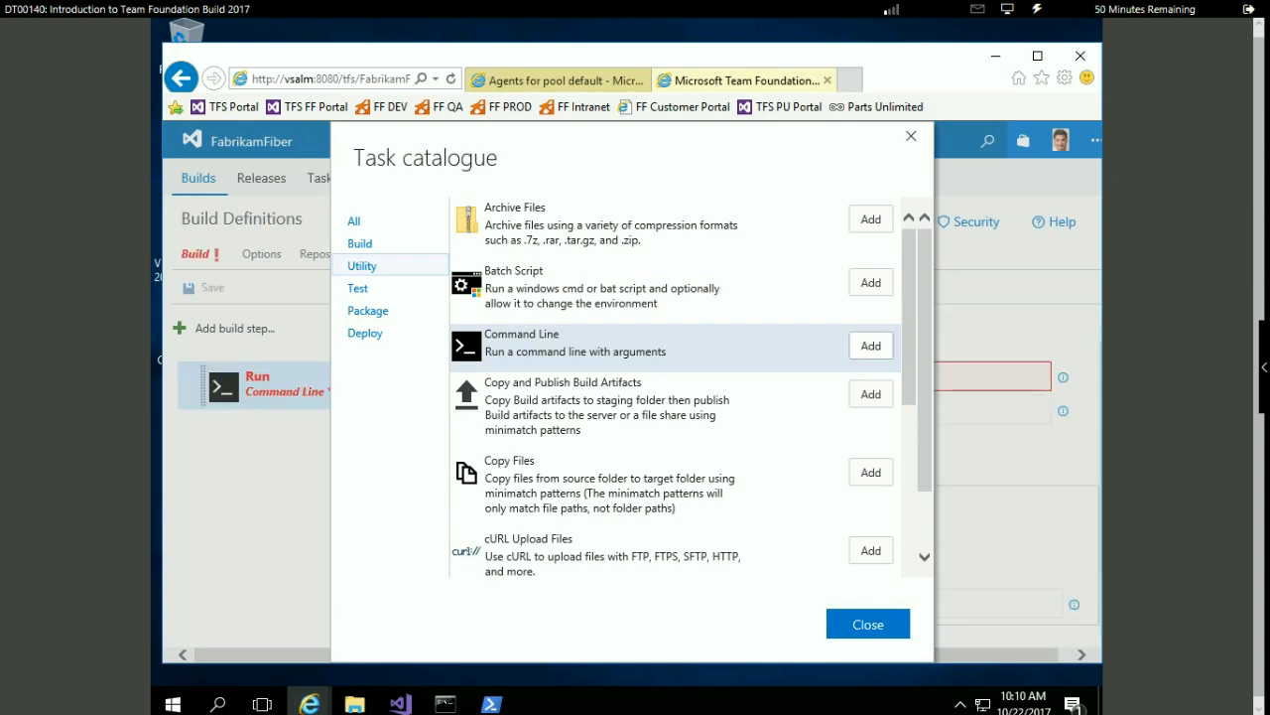
pyautogui.click(870, 394)
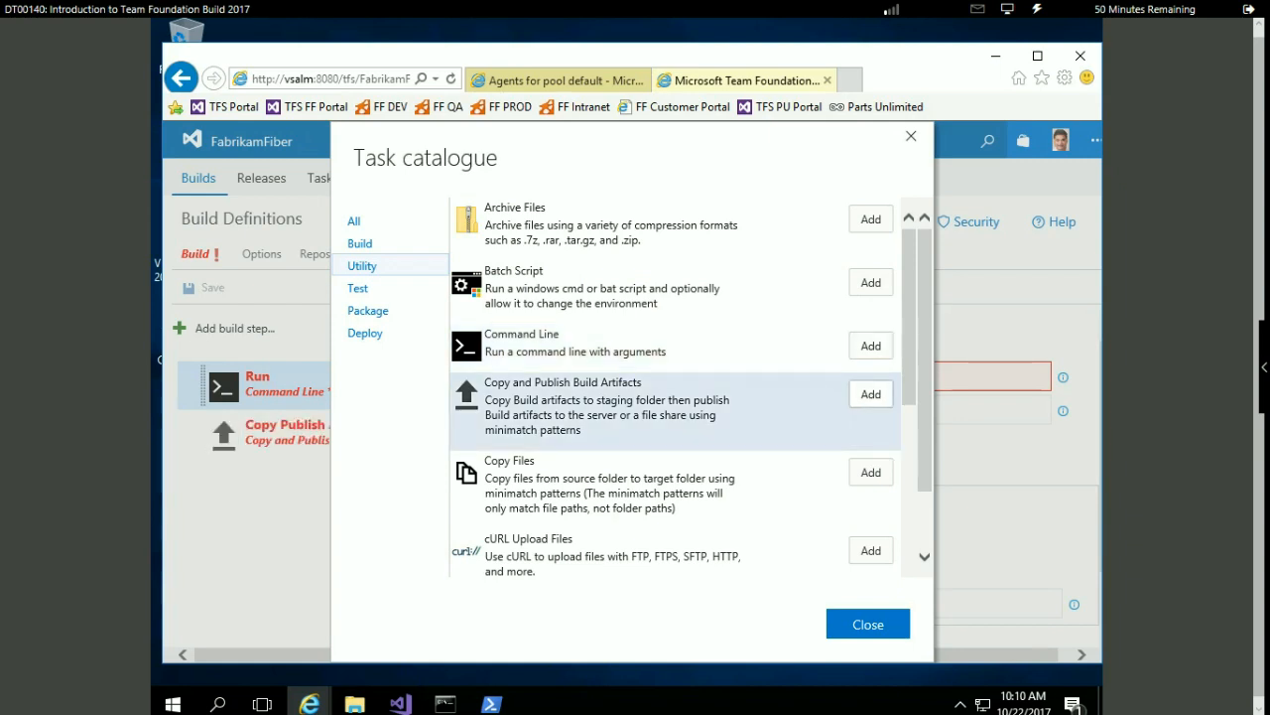
pyautogui.click(869, 624)
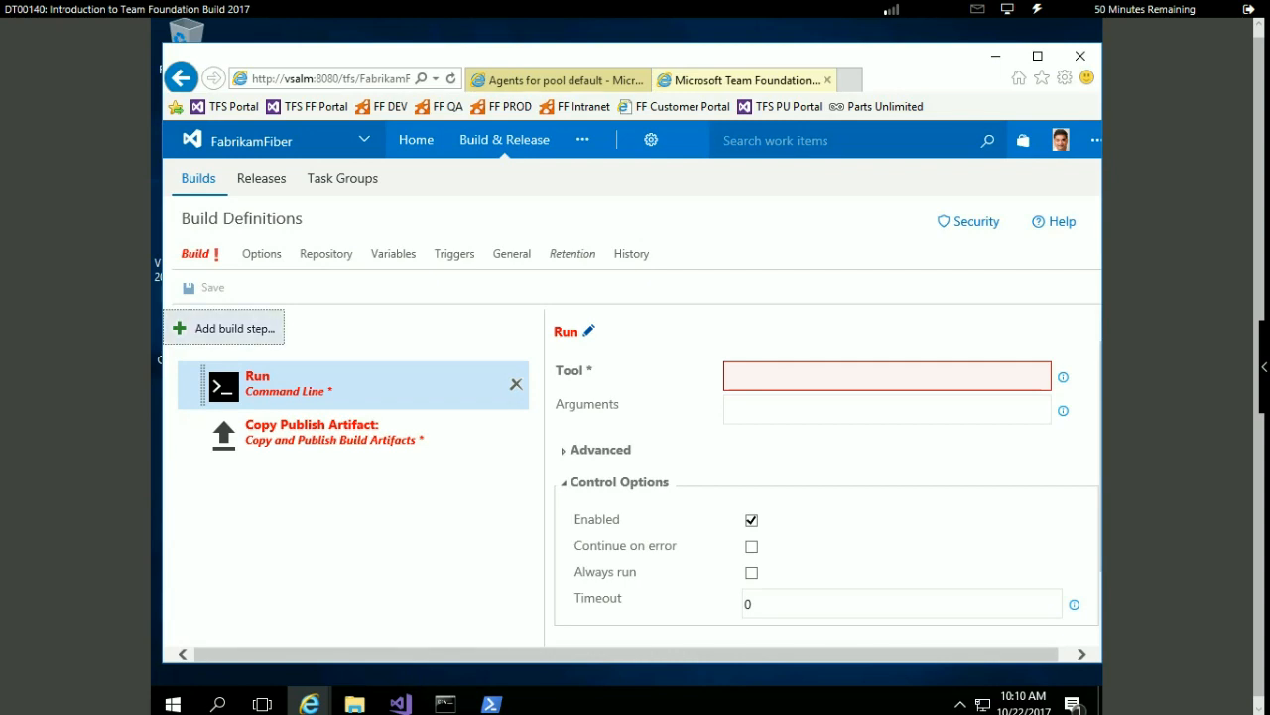
# Review the Package, Test, Utility and All categories of the task catalogue without adding a task
pyautogui.click(224, 328)
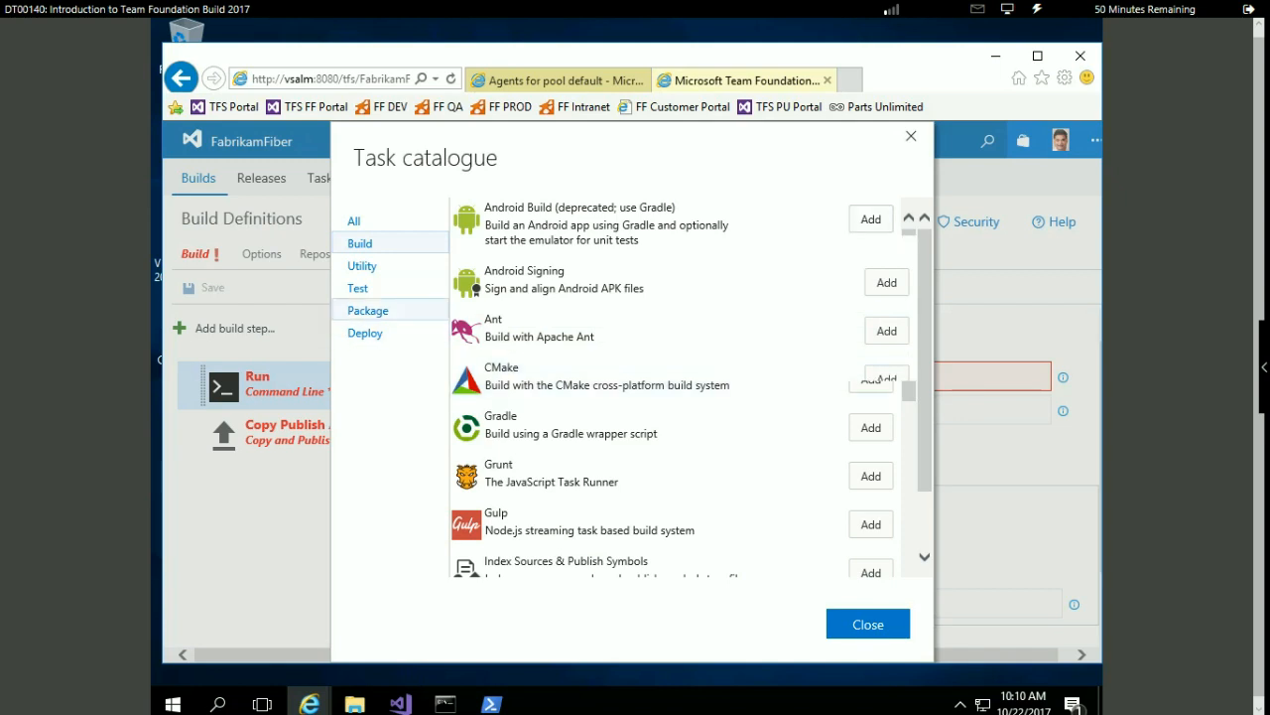
pyautogui.click(368, 311)
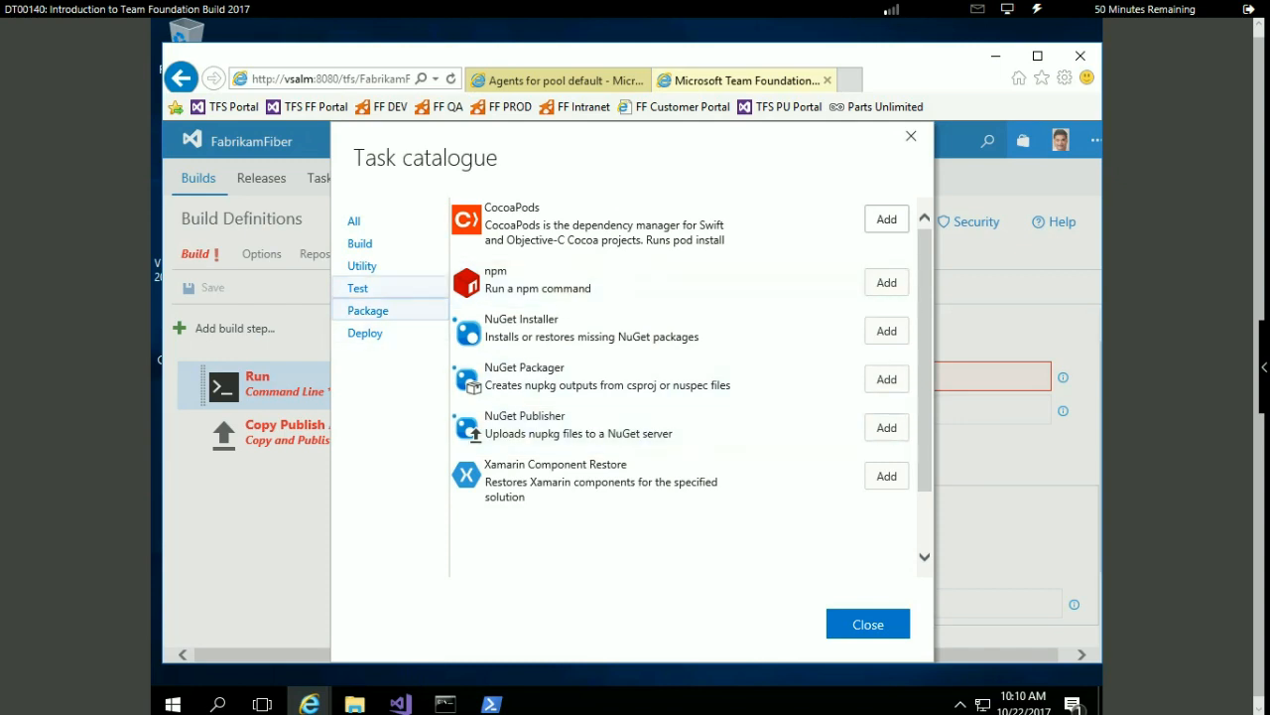
pyautogui.click(359, 288)
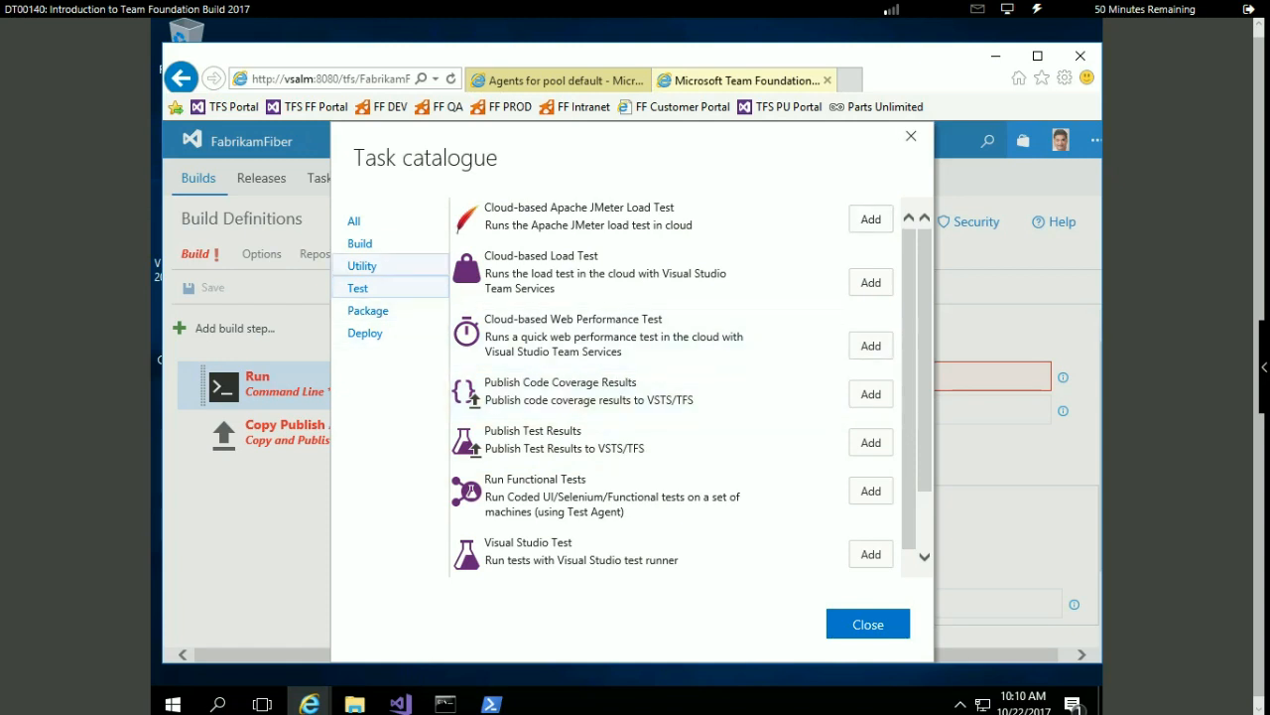
pyautogui.click(362, 266)
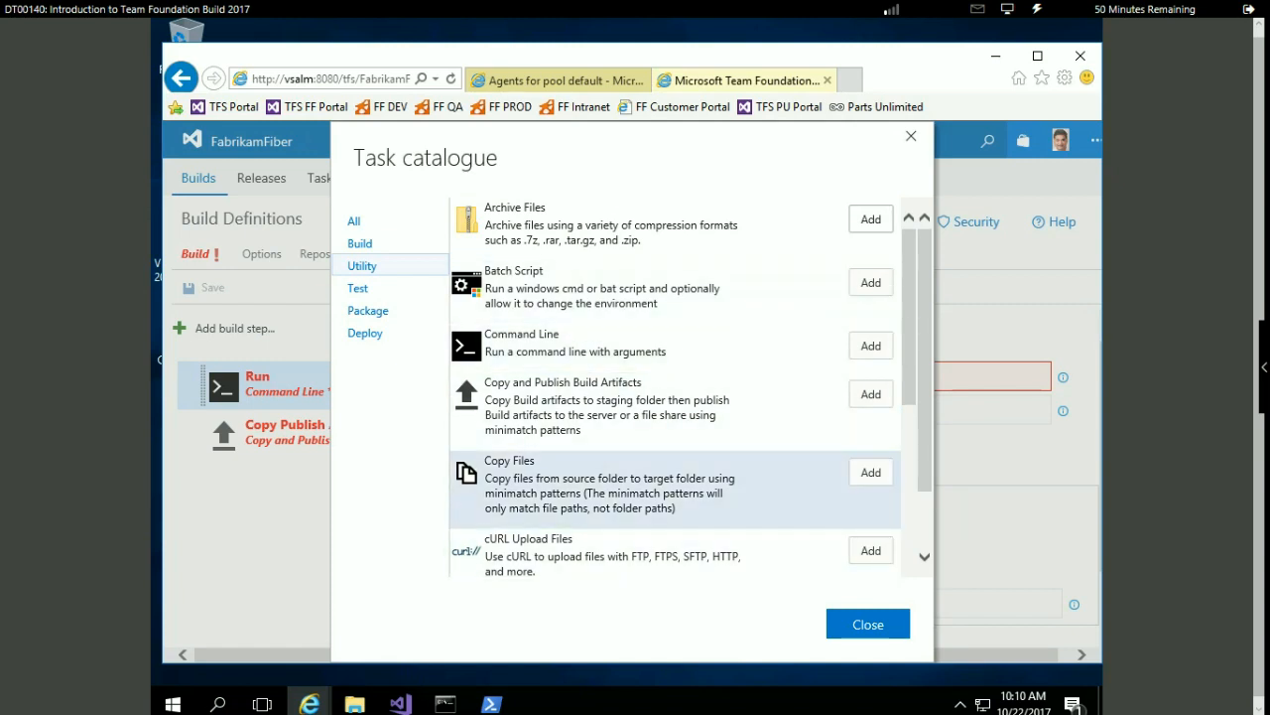
pyautogui.click(354, 221)
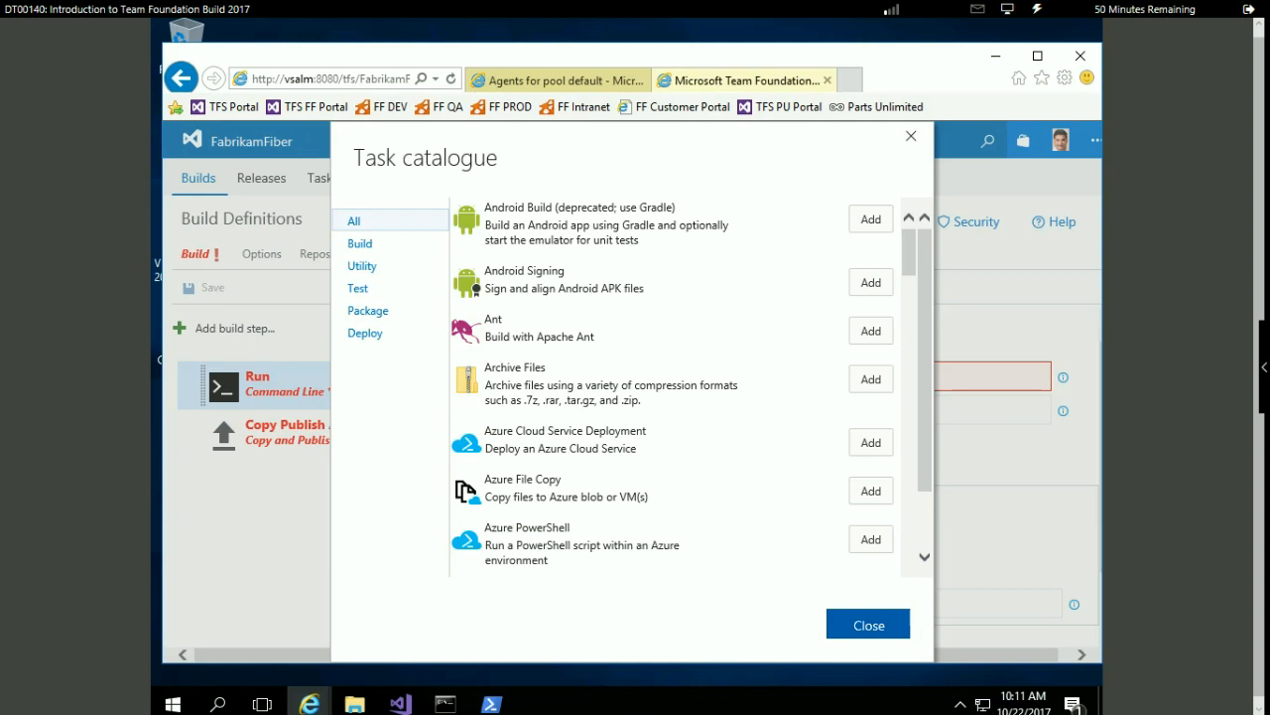
pyautogui.click(869, 624)
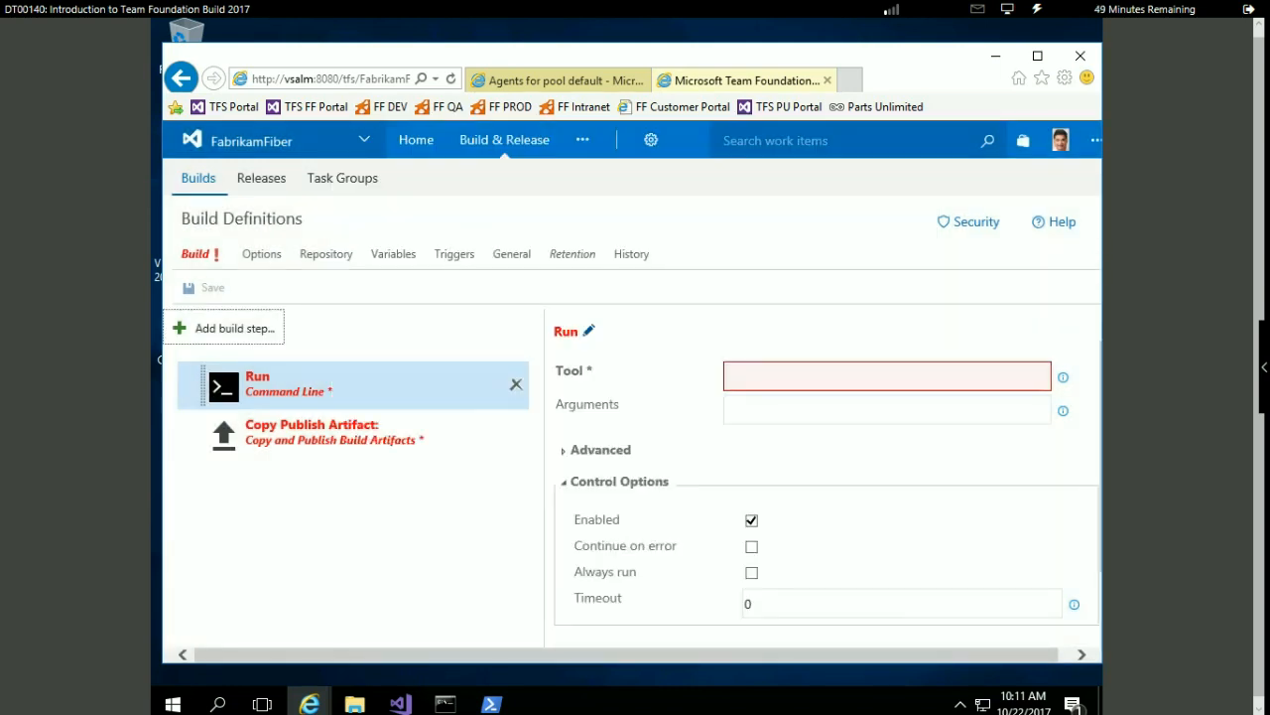
# Set the Command Line step's tool to Test
pyautogui.click(888, 376)
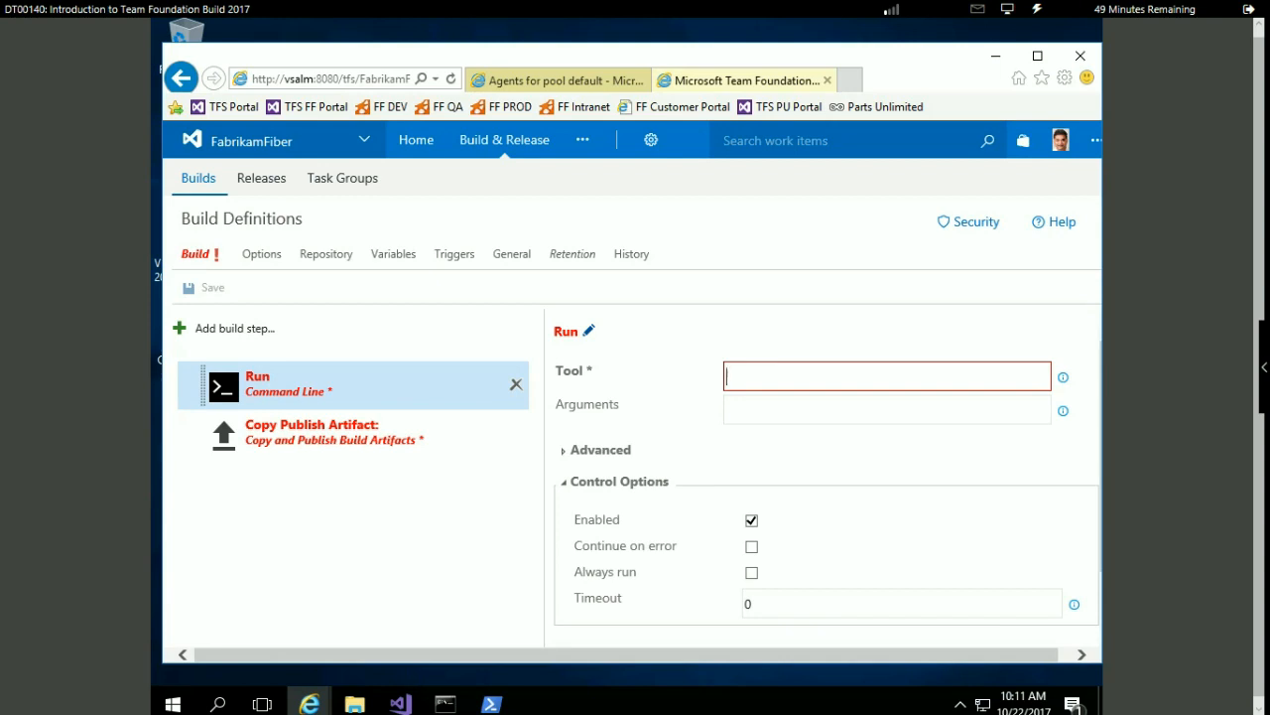
pyautogui.write('cd')
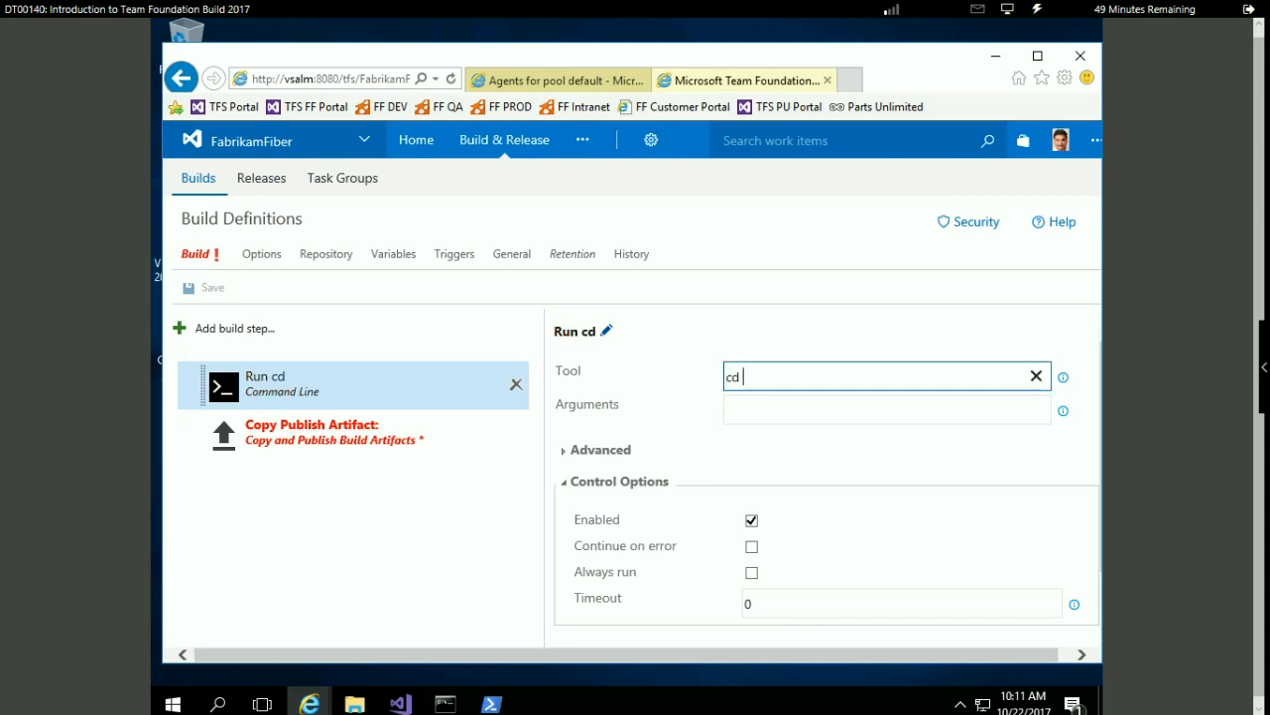
pyautogui.press('BackSpace')
pyautogui.press('BackSpace')
pyautogui.press('BackSpace')
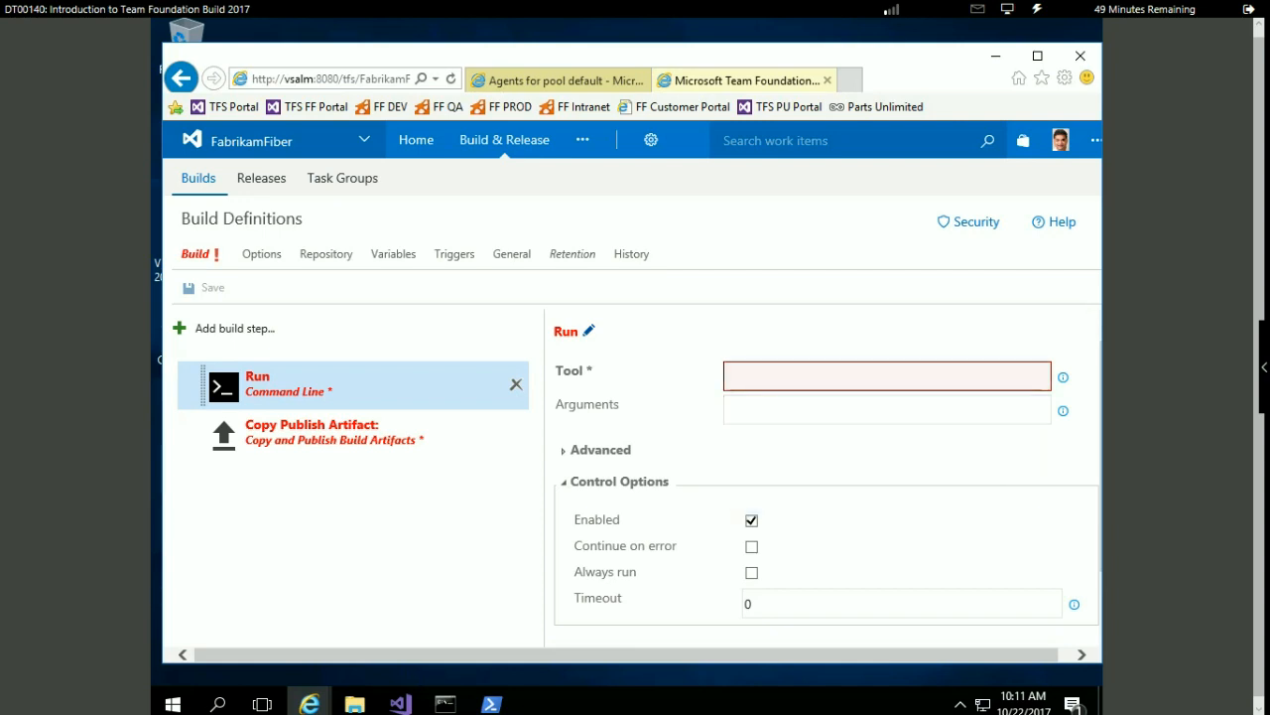
pyautogui.write('Test')
# Set the Command Line step's arguments to mkdir Test
pyautogui.click(774, 410)
pyautogui.write('cd')
pyautogui.press('BackSpace')
pyautogui.press('BackSpace')
pyautogui.press('BackSpace')
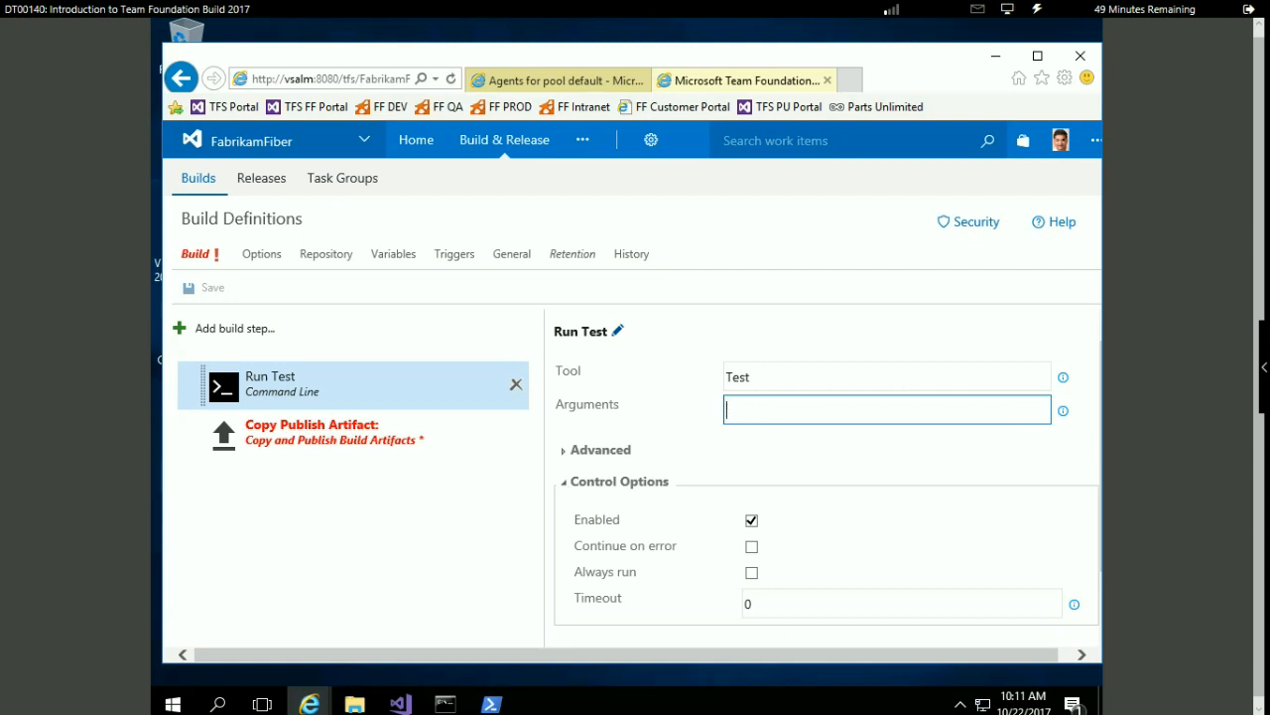
pyautogui.write('mkdir Testy')
pyautogui.press('BackSpace')
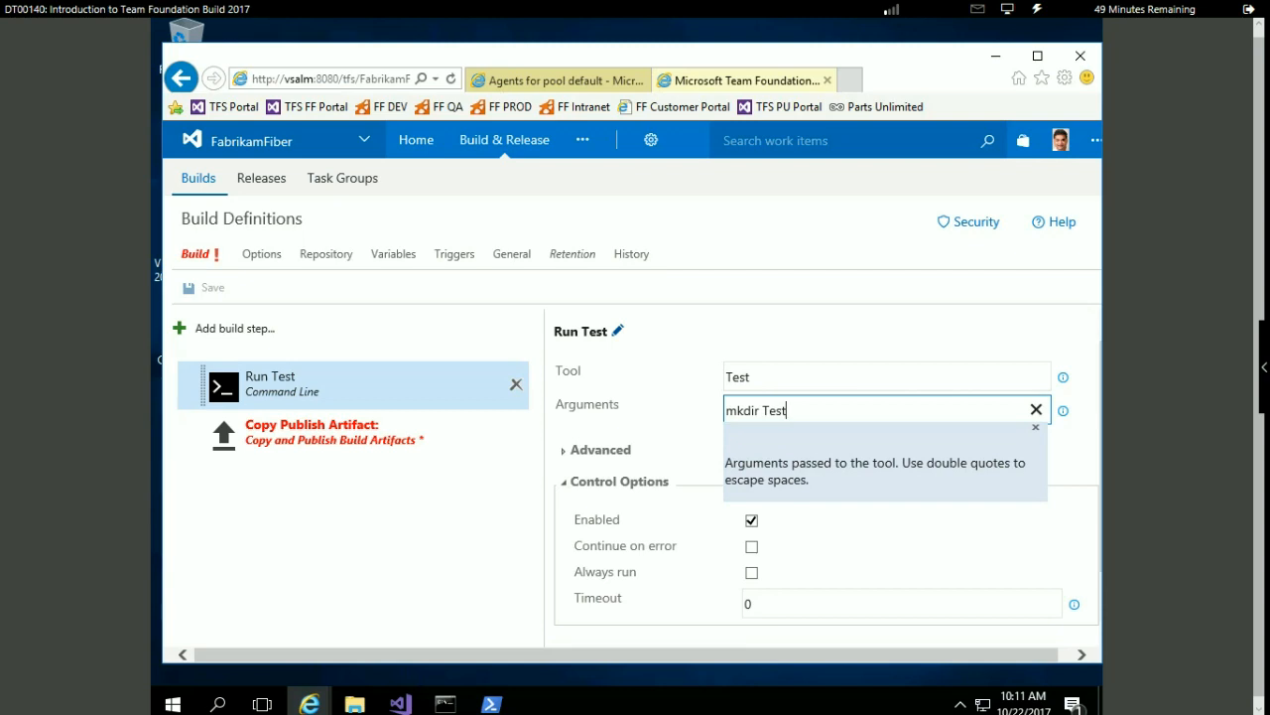
# Set the copy root of the Copy Publish Artifact step to $/FabrikamFiber/Releases/Release1/build
pyautogui.click(334, 432)
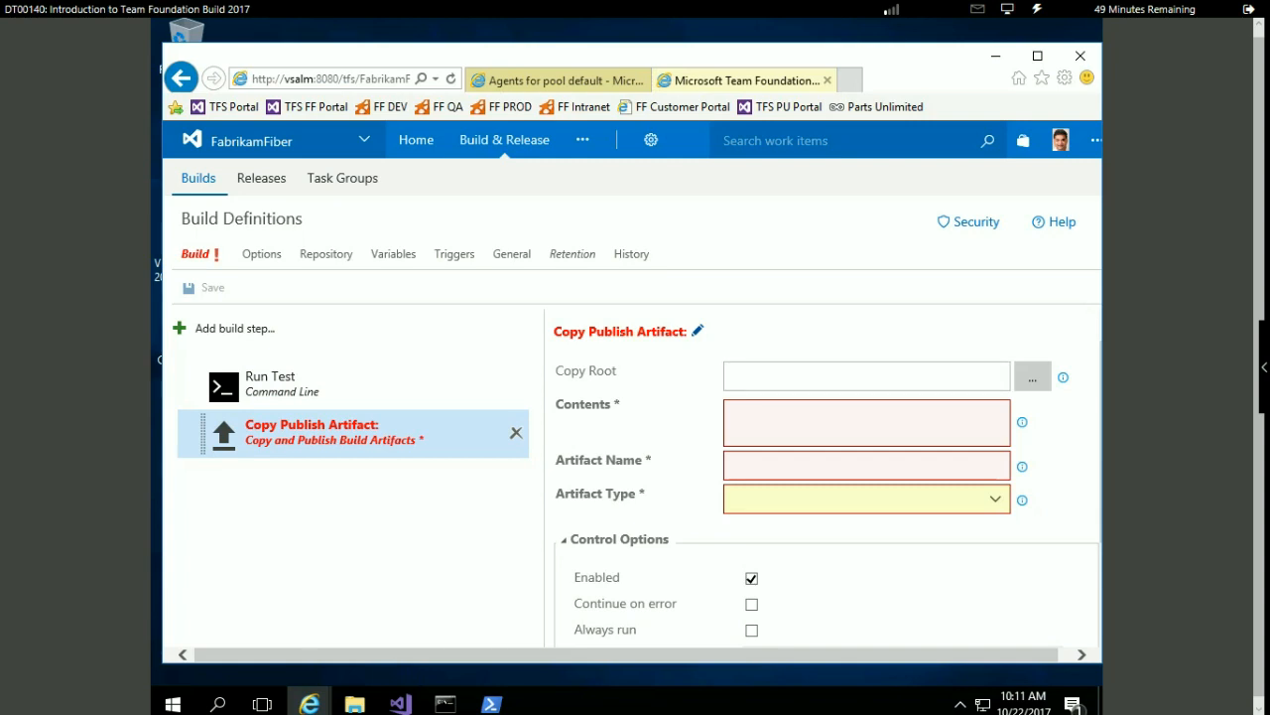
pyautogui.click(1033, 377)
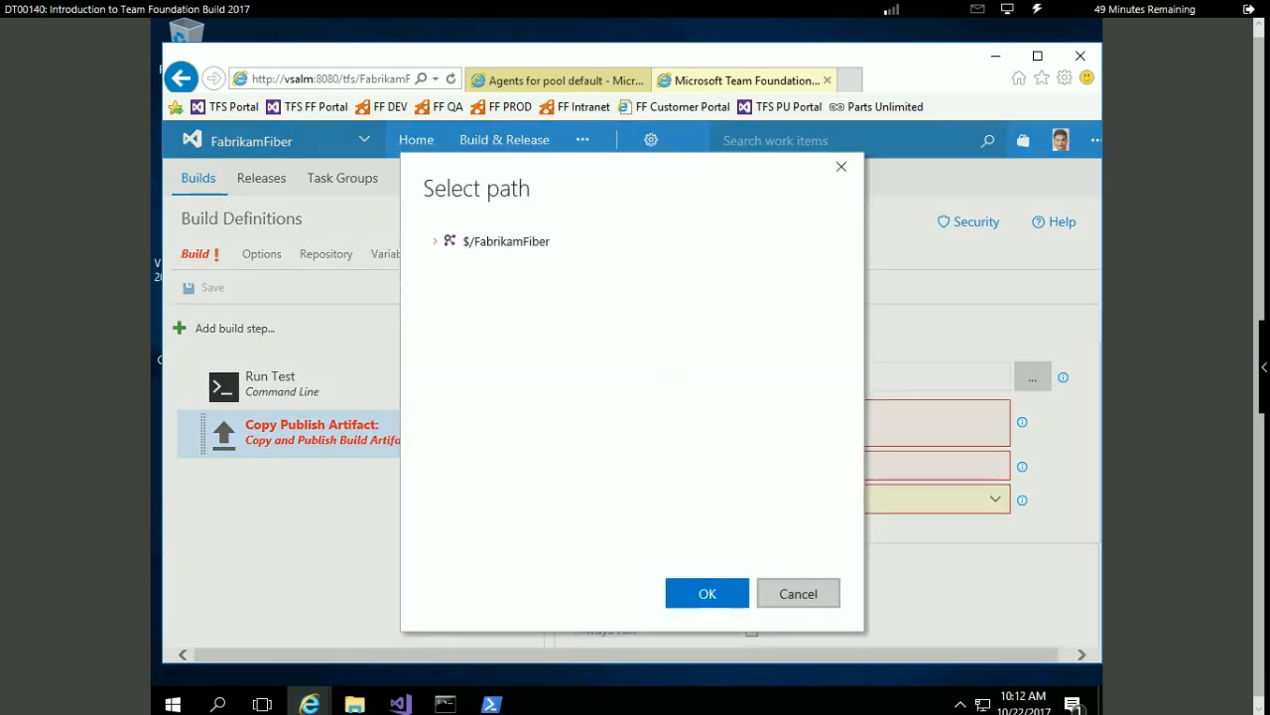
pyautogui.click(436, 241)
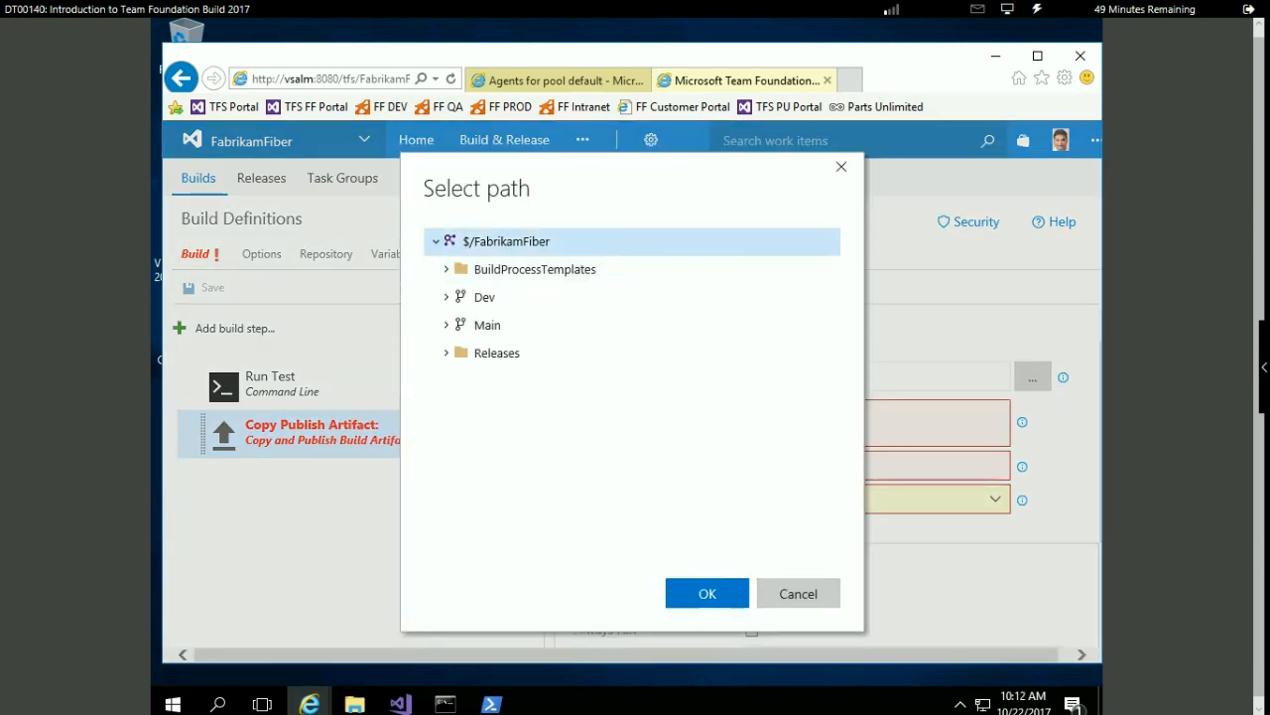
pyautogui.click(447, 353)
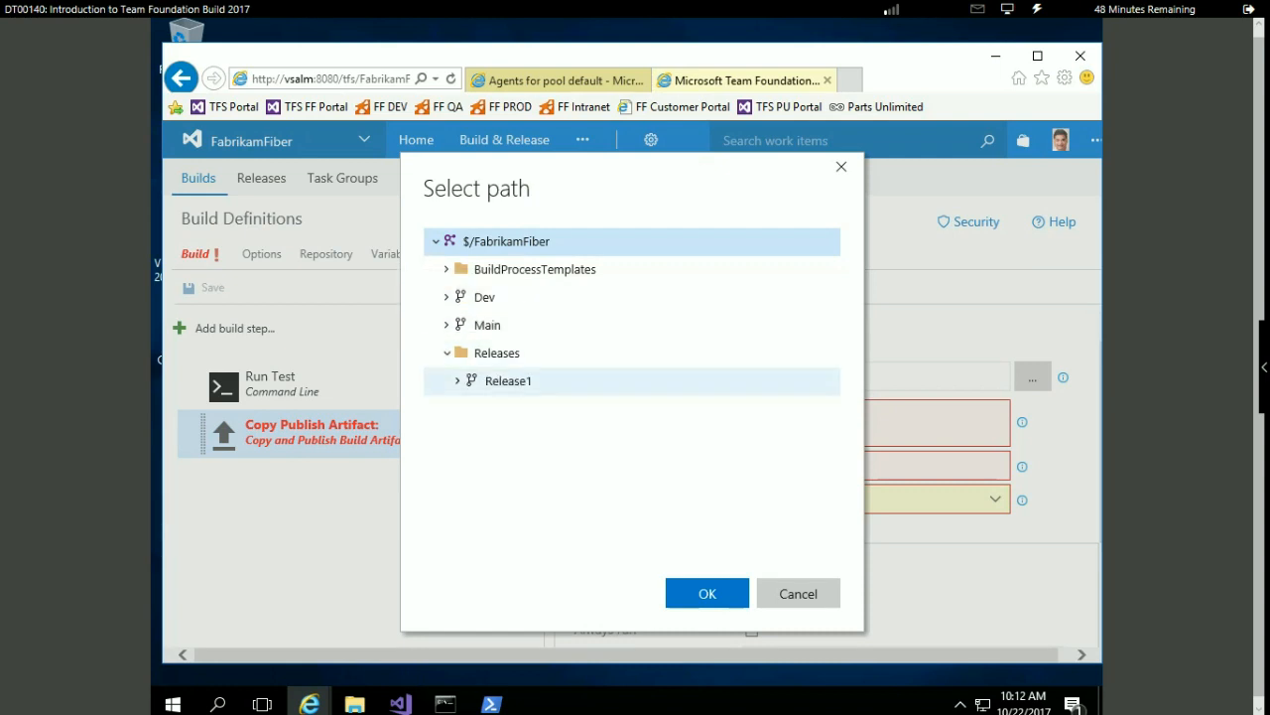
pyautogui.click(458, 380)
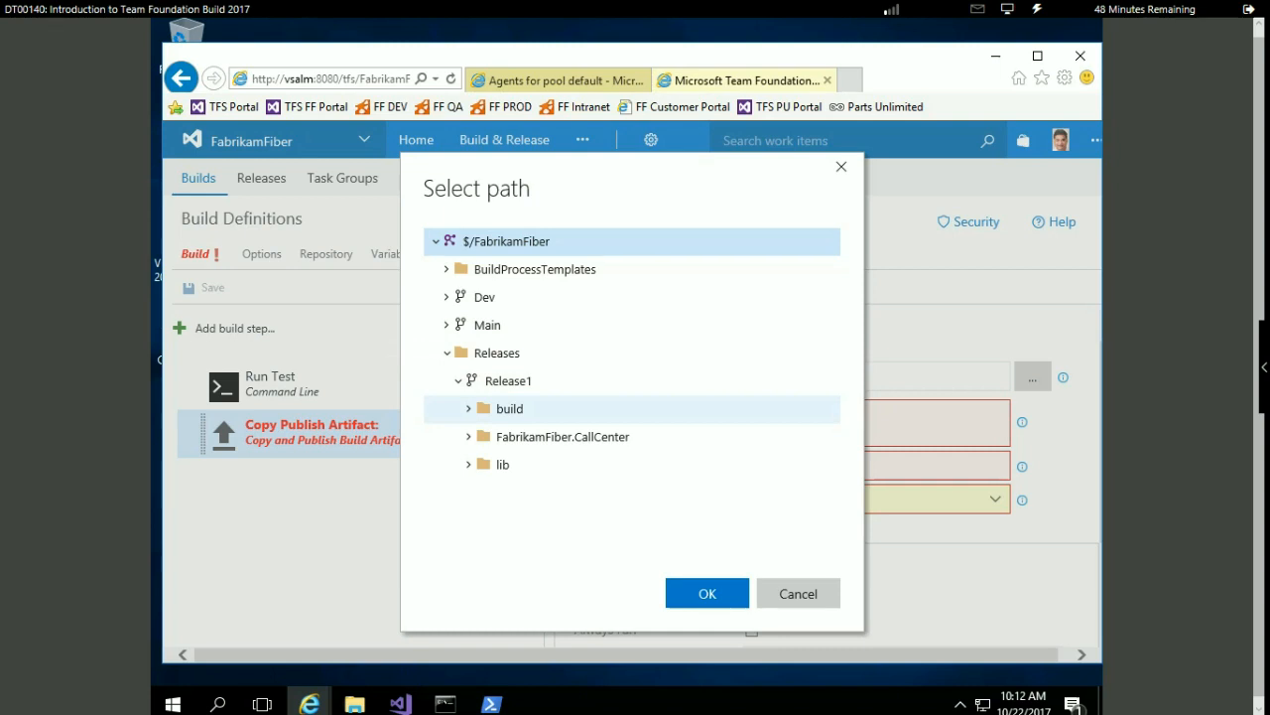
pyautogui.click(503, 409)
pyautogui.click(706, 593)
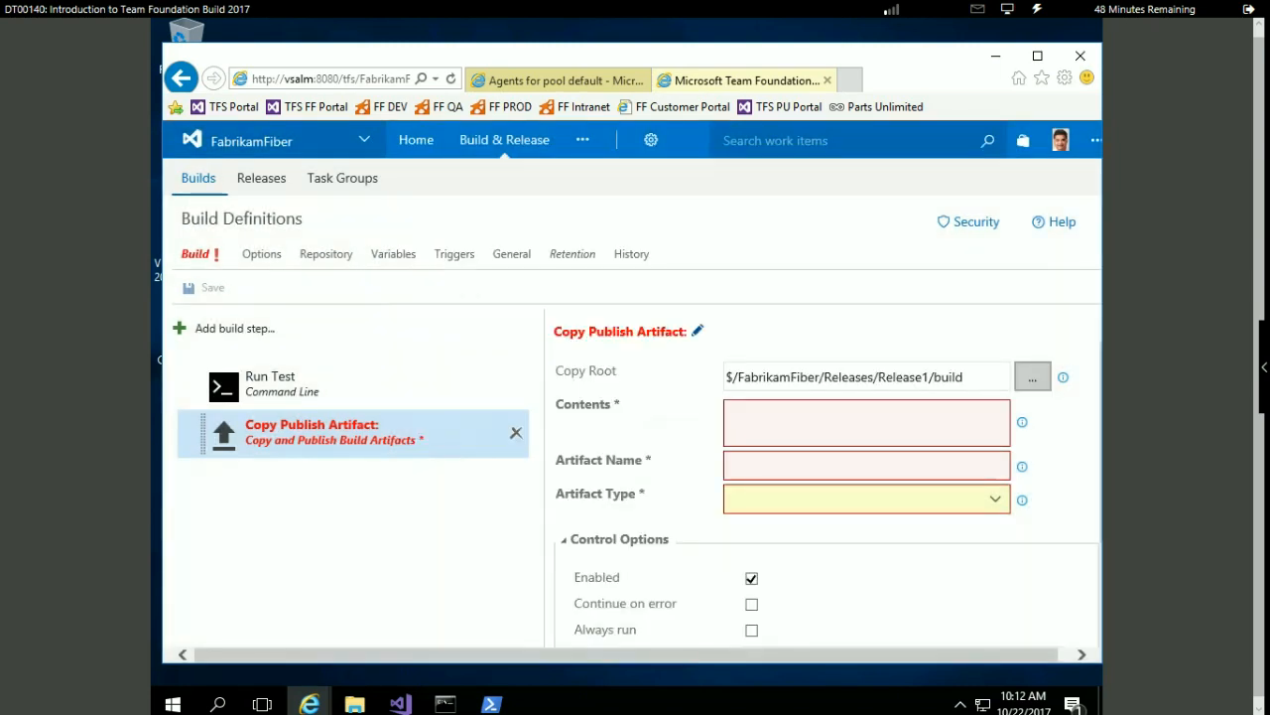
# Set the Copy Publish Artifact step's contents to **, its artifact name to Copy Step, and its artifact type to File share
pyautogui.click(867, 421)
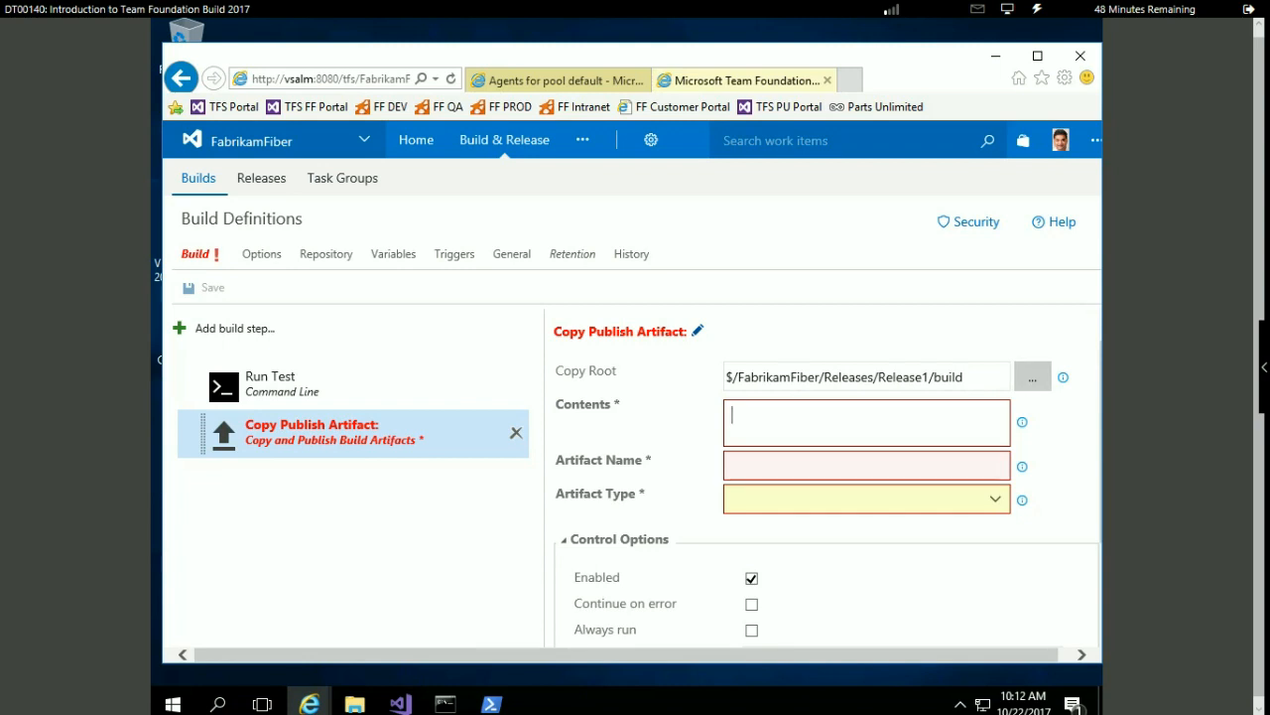
pyautogui.write('**')
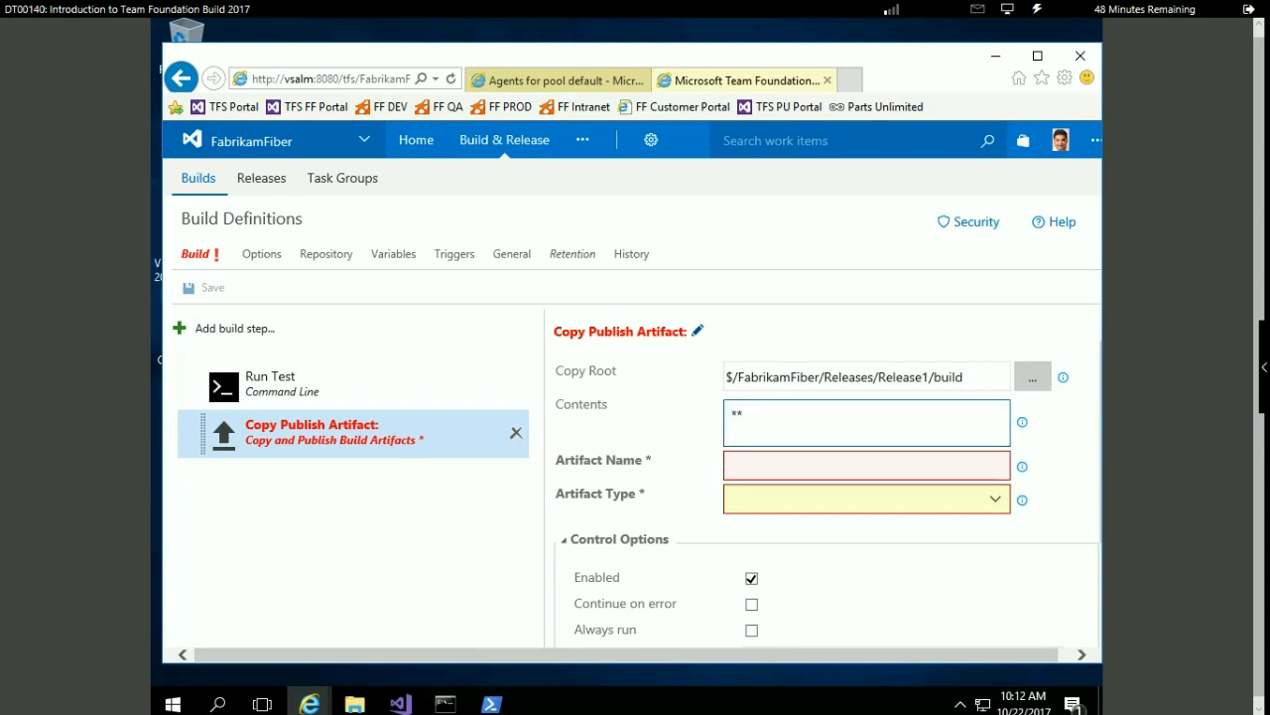
pyautogui.click(866, 466)
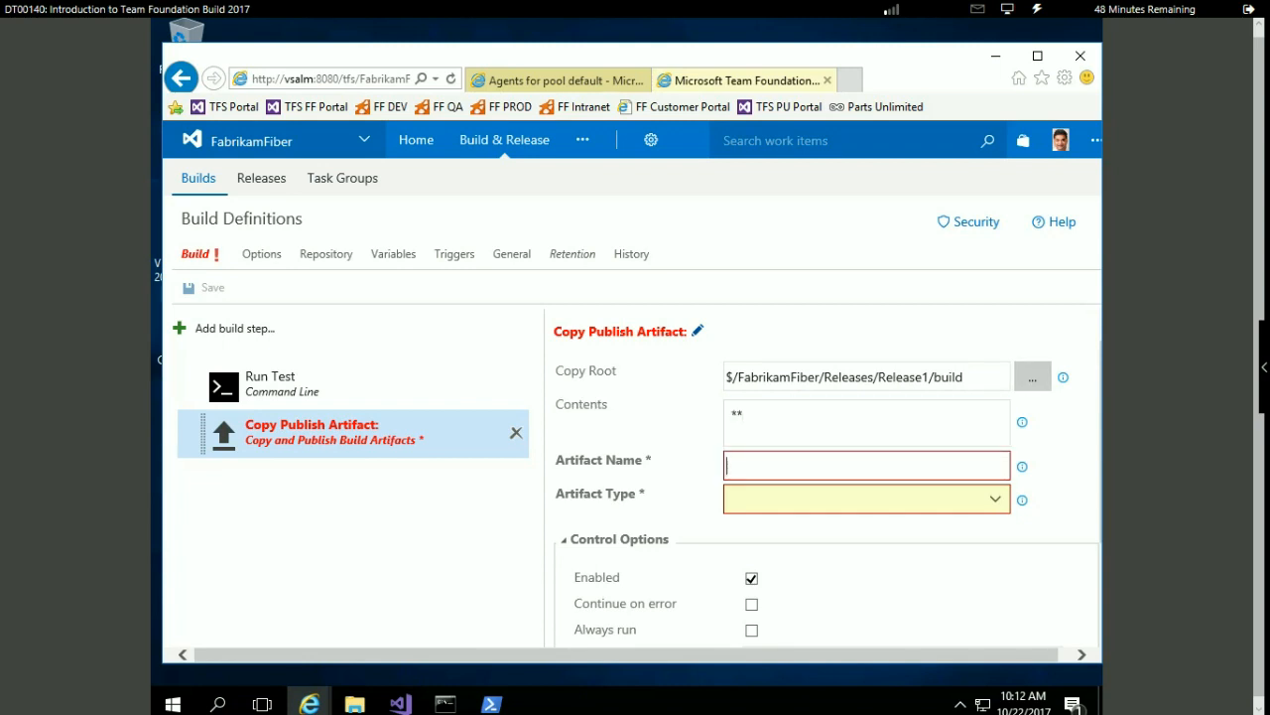
pyautogui.write('Copy Step')
pyautogui.press('Tab')
pyautogui.hotkey('alt', 'Down')
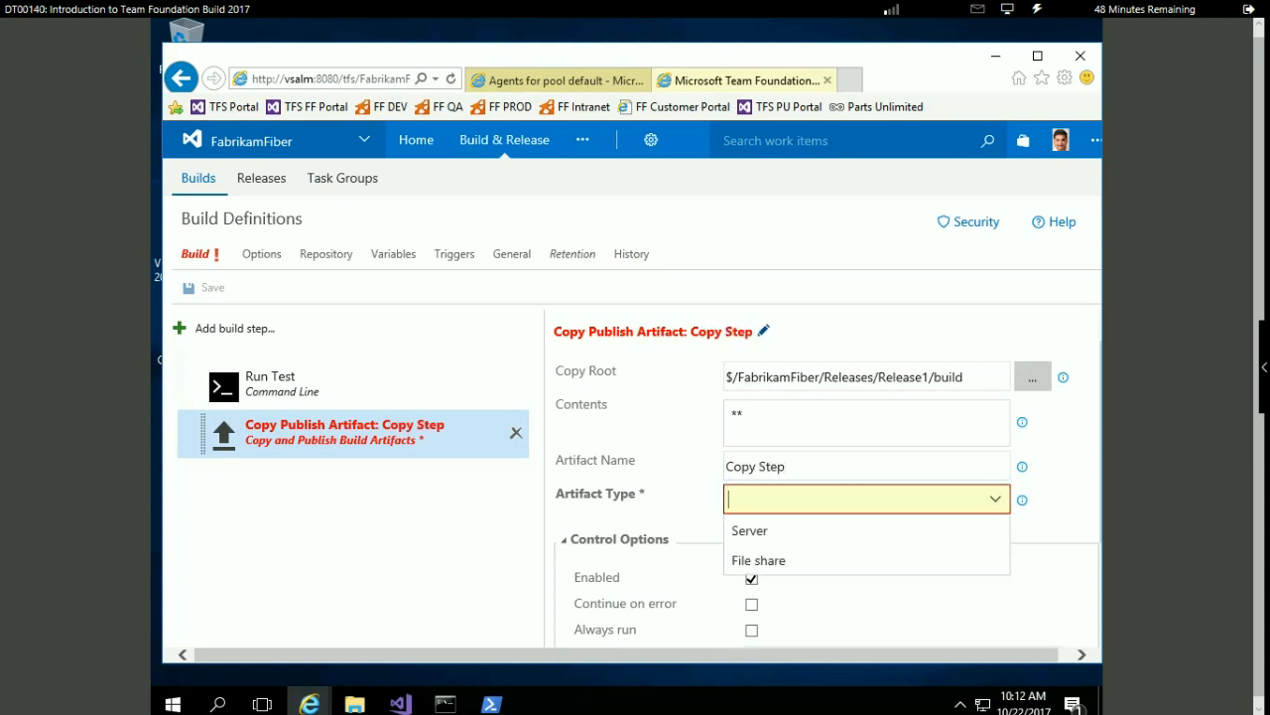
pyautogui.press('Down')
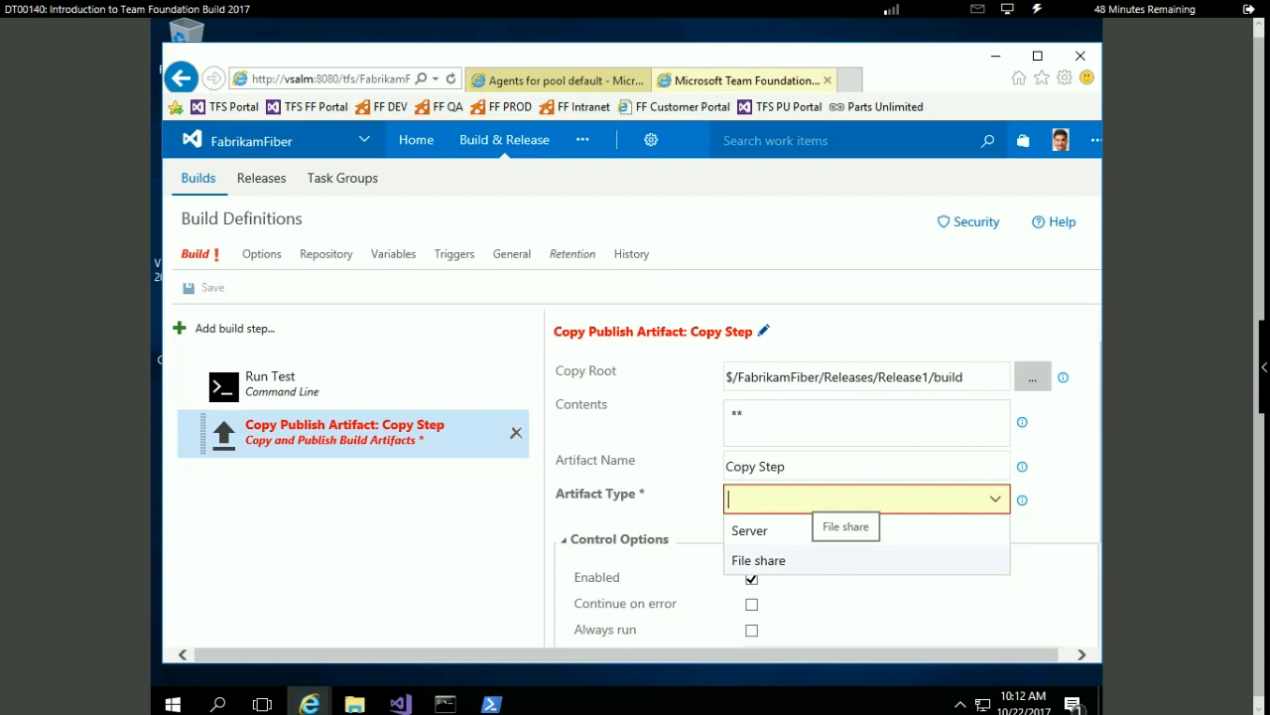
pyautogui.press('Return')
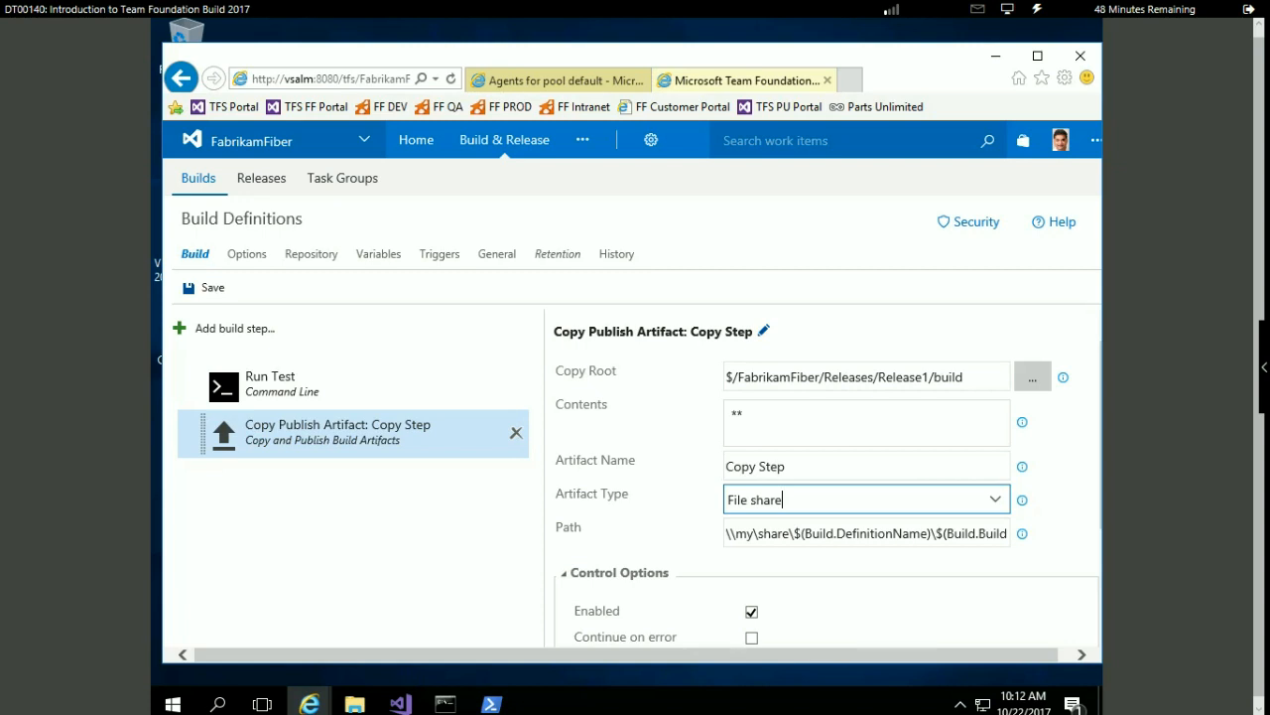
# Review the build definition's Options, Repository, Variables and Triggers settings
pyautogui.click(247, 254)
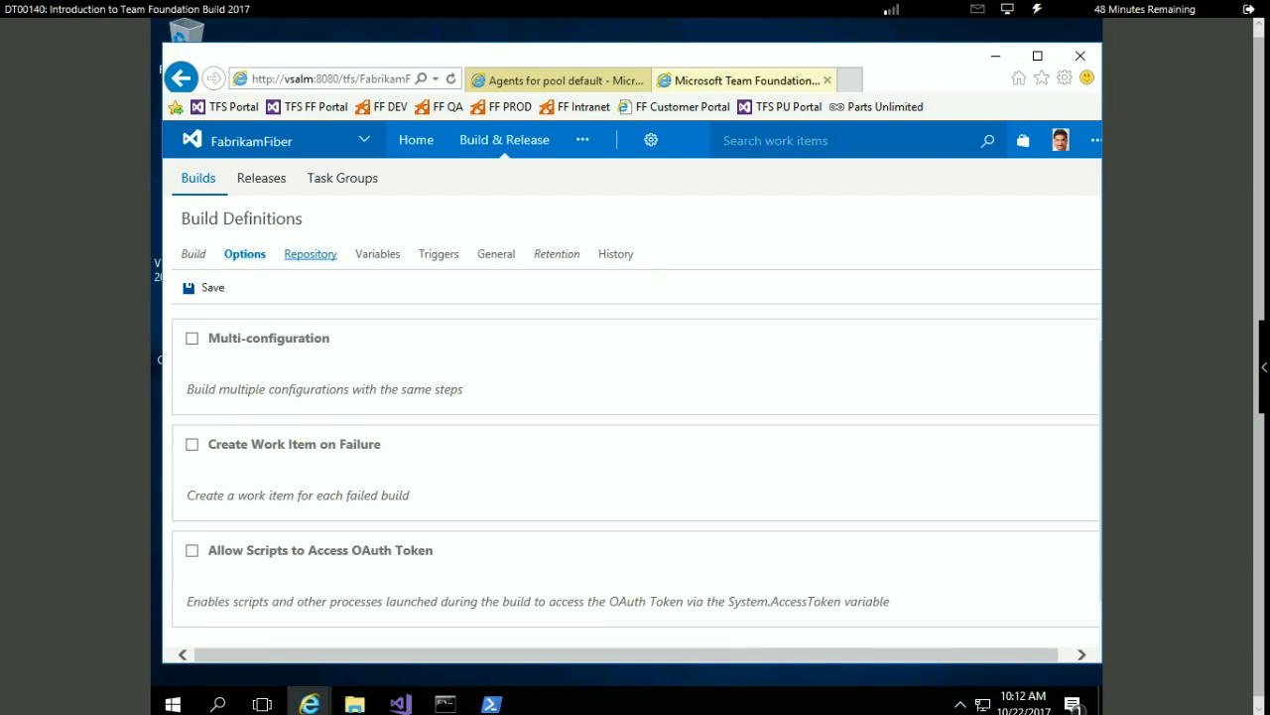
pyautogui.click(311, 254)
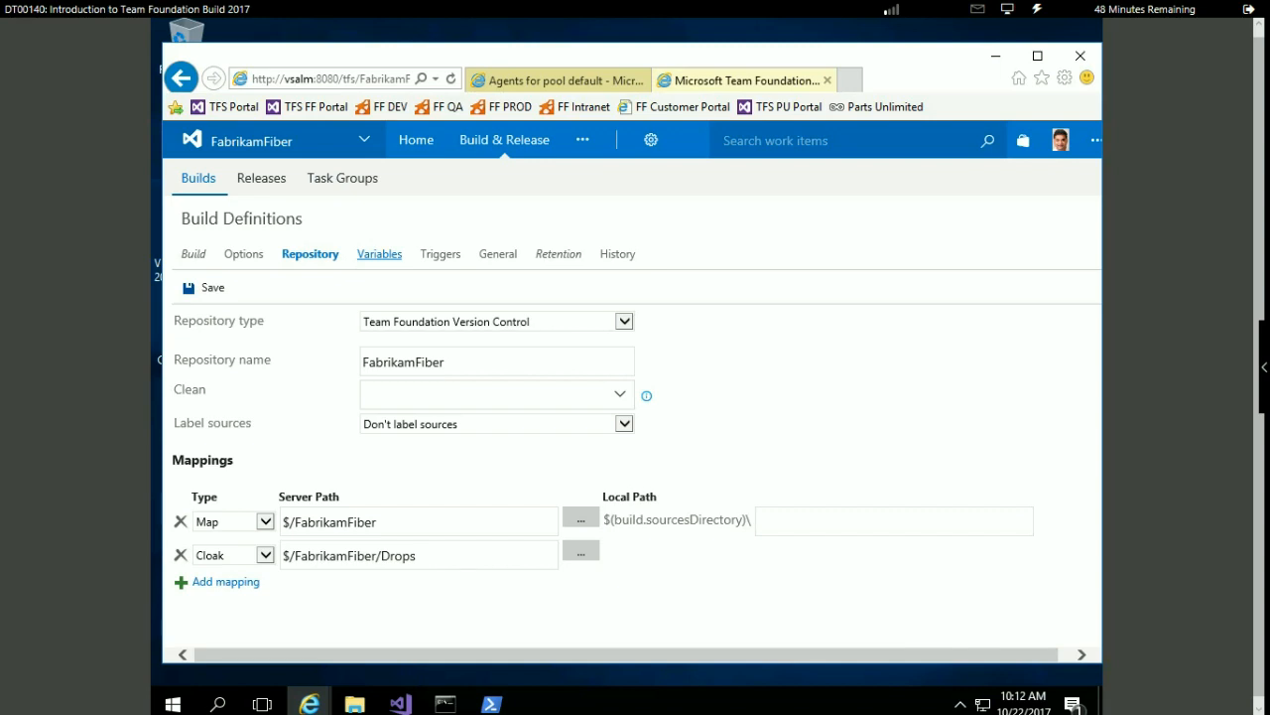
pyautogui.click(379, 254)
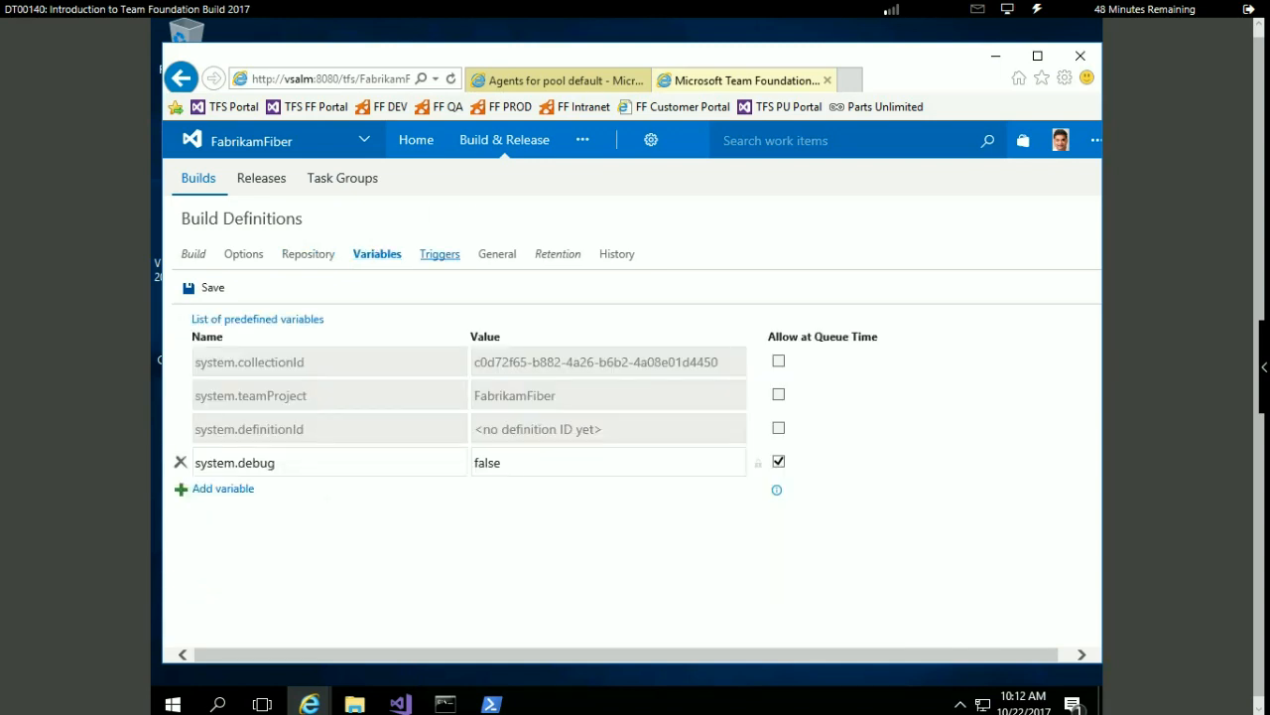
pyautogui.click(440, 254)
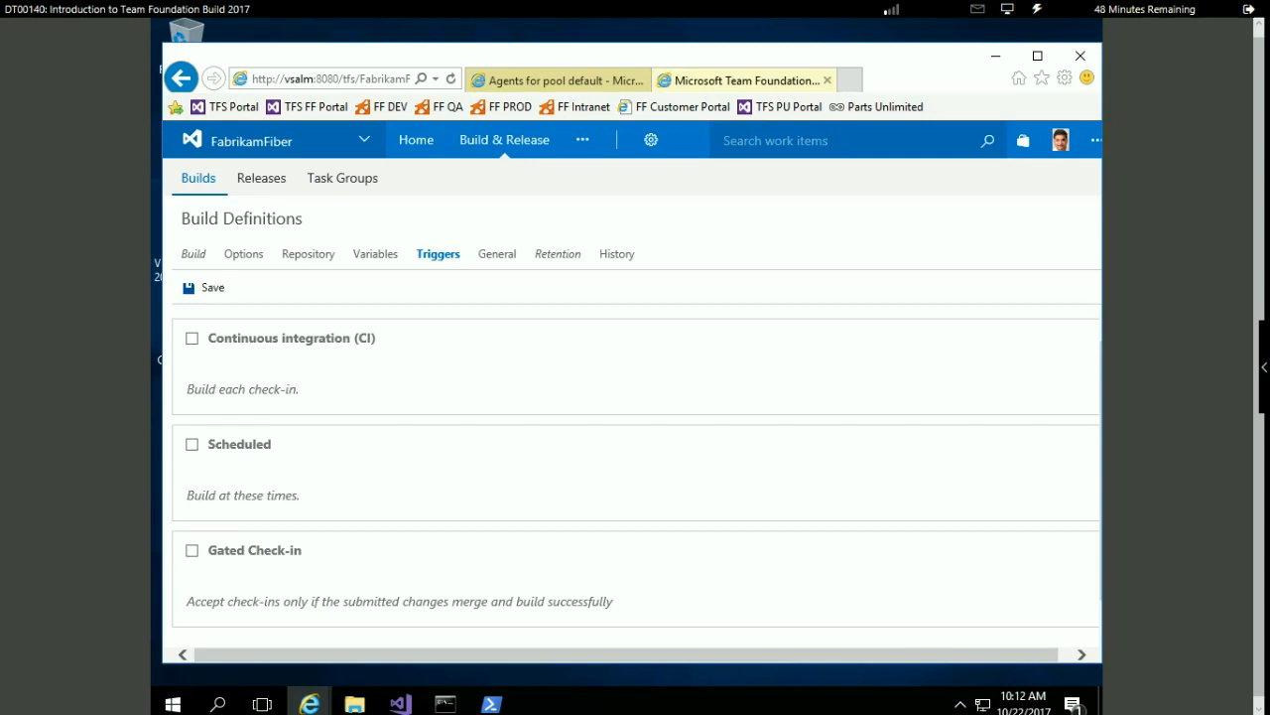
# Preview the settings of the Continuous integration, Scheduled and Gated Check-in triggers, switching each one off again
pyautogui.click(193, 339)
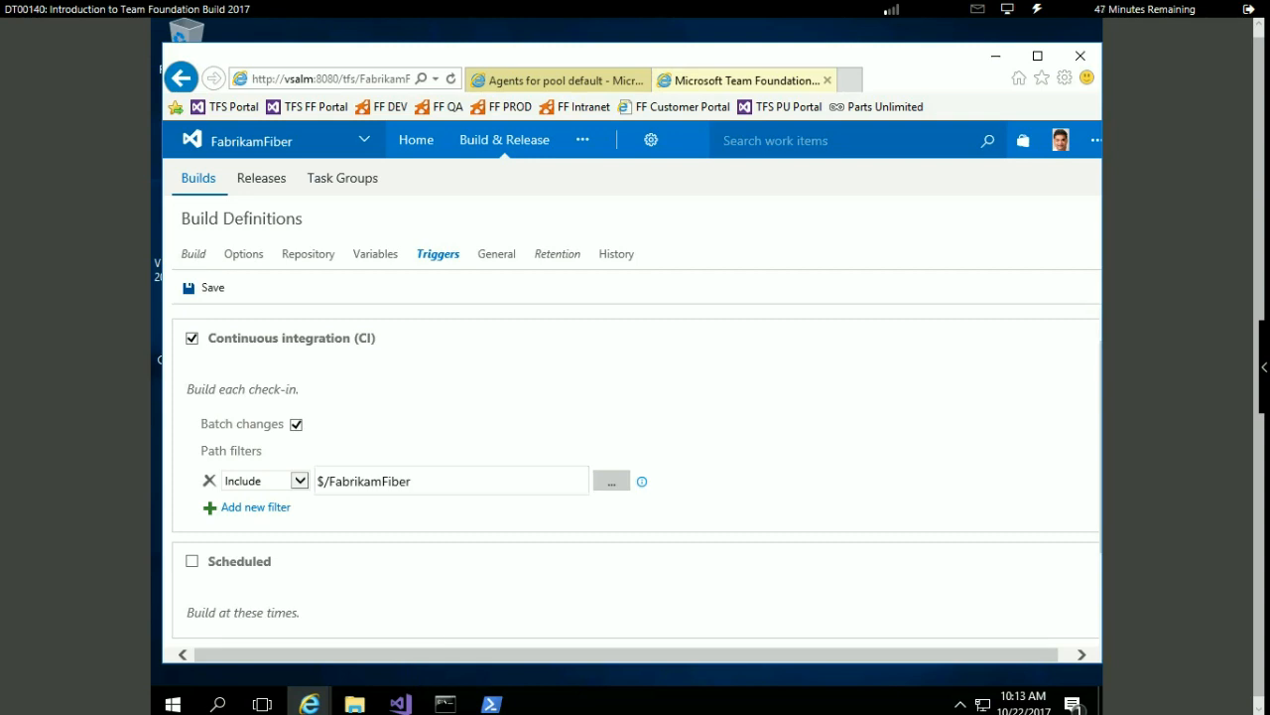
pyautogui.click(191, 338)
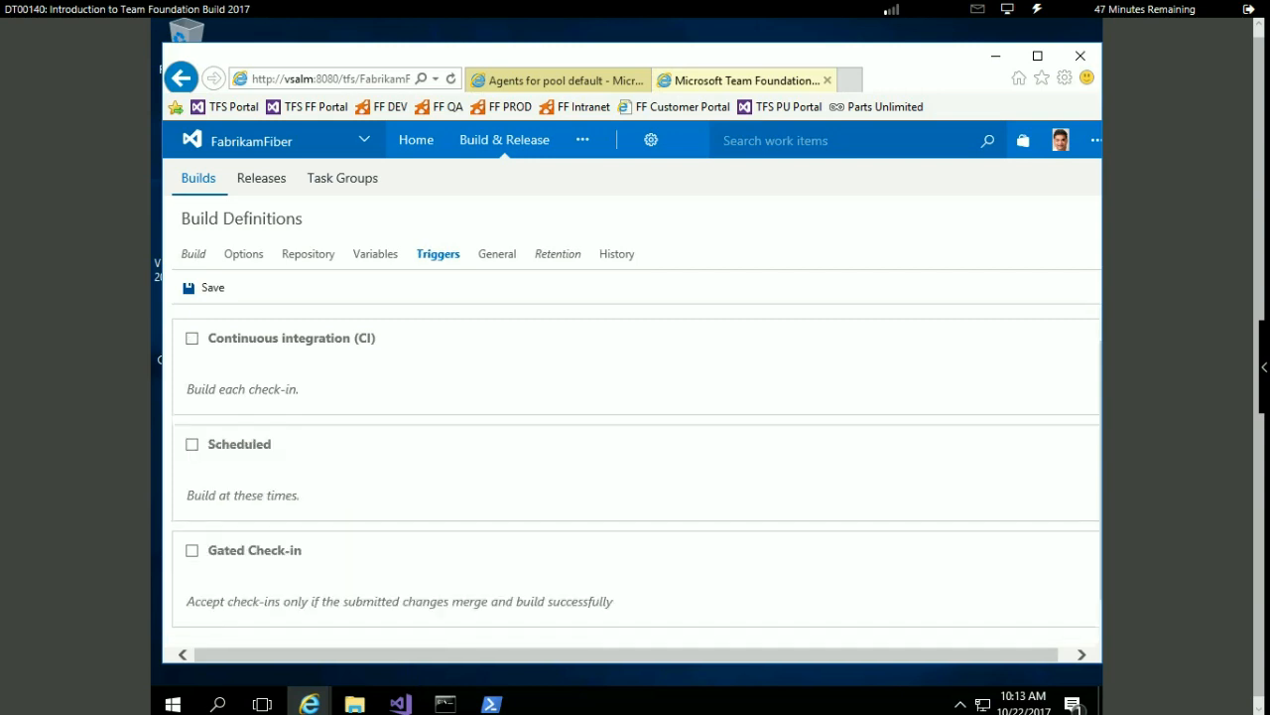
pyautogui.click(191, 445)
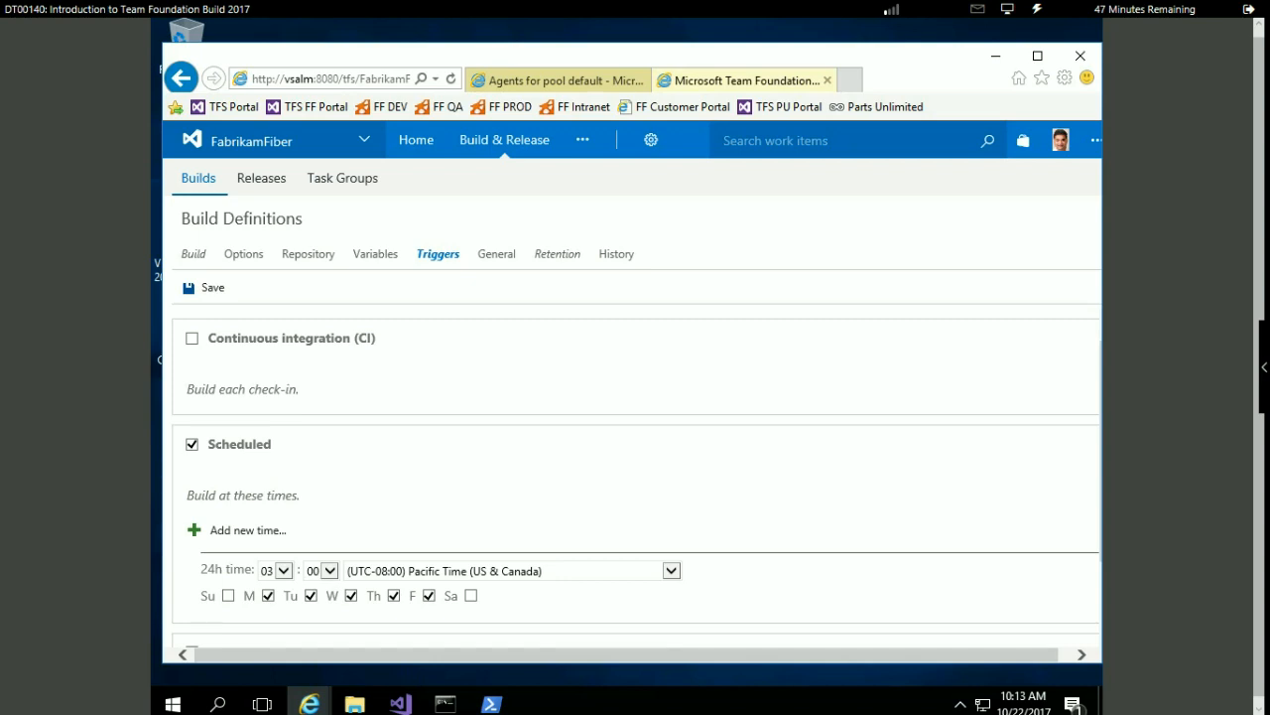
pyautogui.click(193, 445)
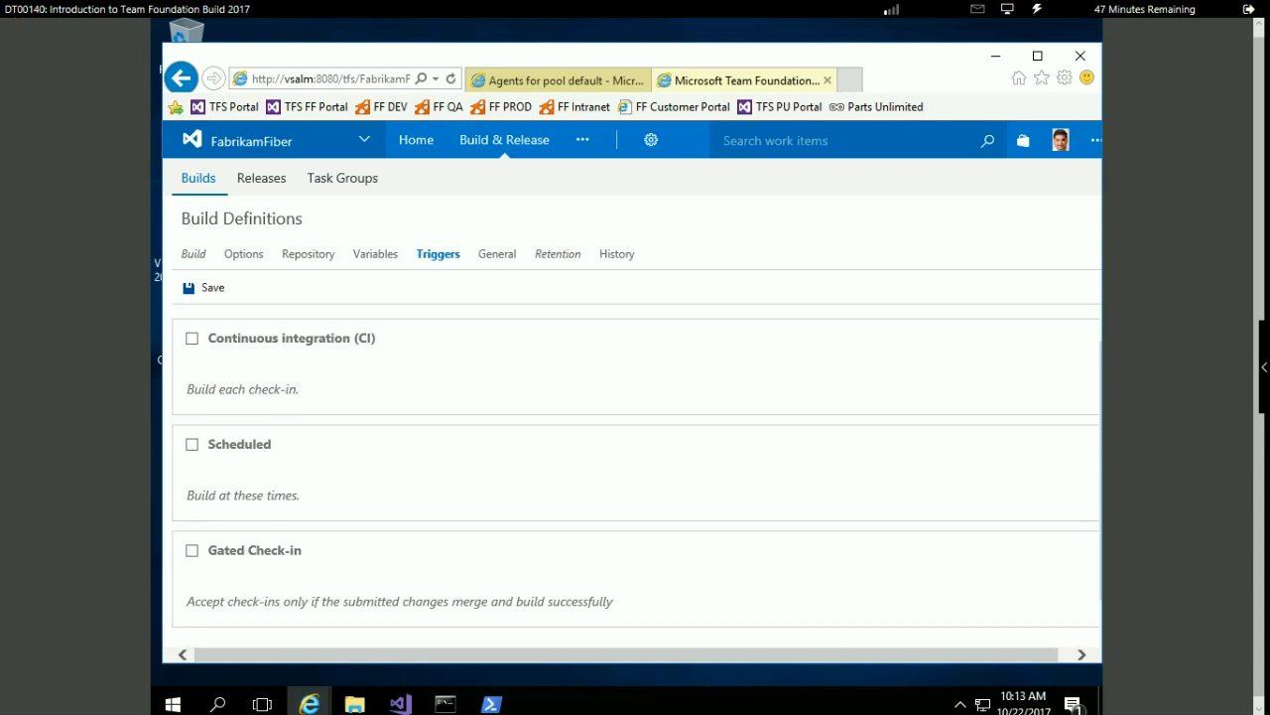
pyautogui.click(191, 550)
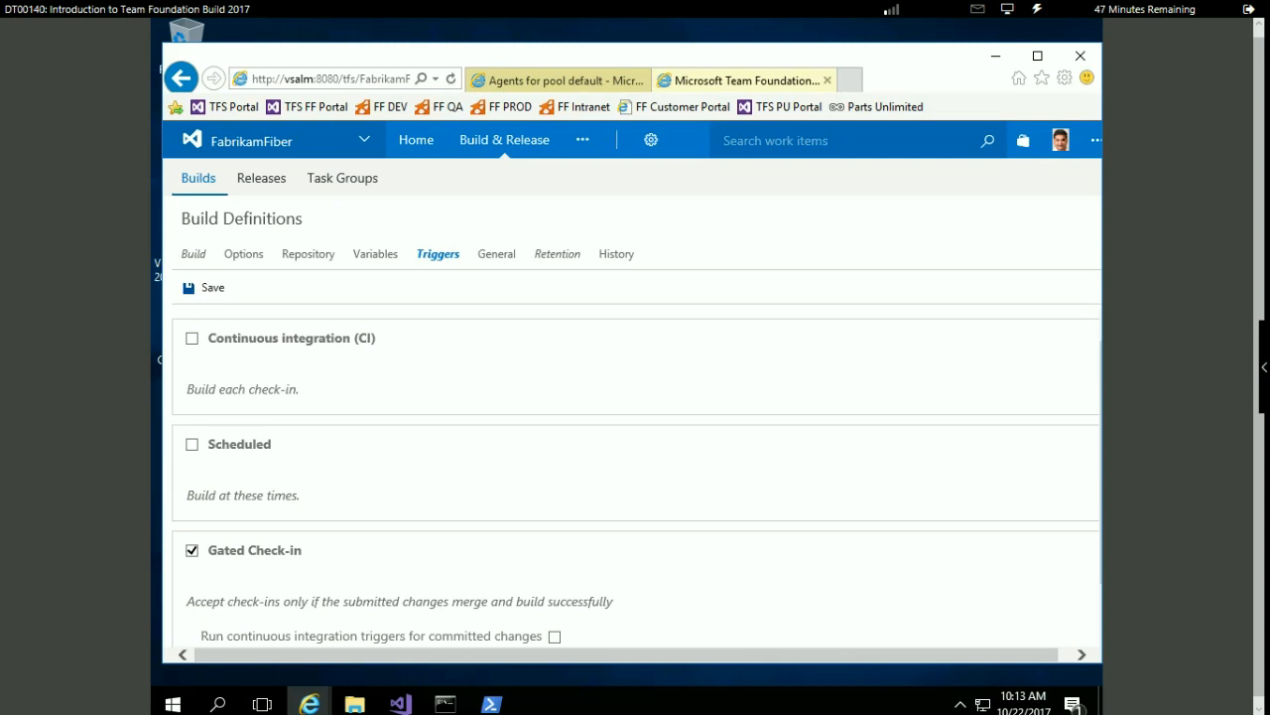
pyautogui.click(192, 550)
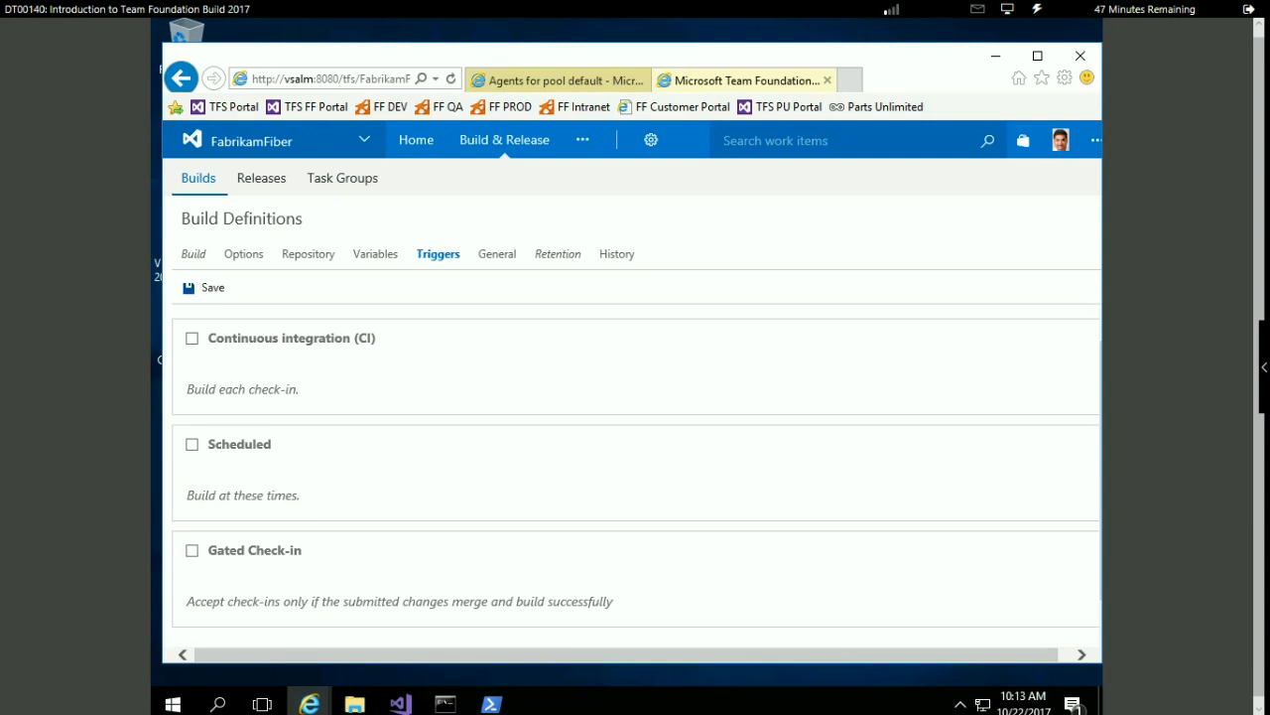
# Enable the Continuous integration (CI) trigger for the build definition
pyautogui.click(191, 338)
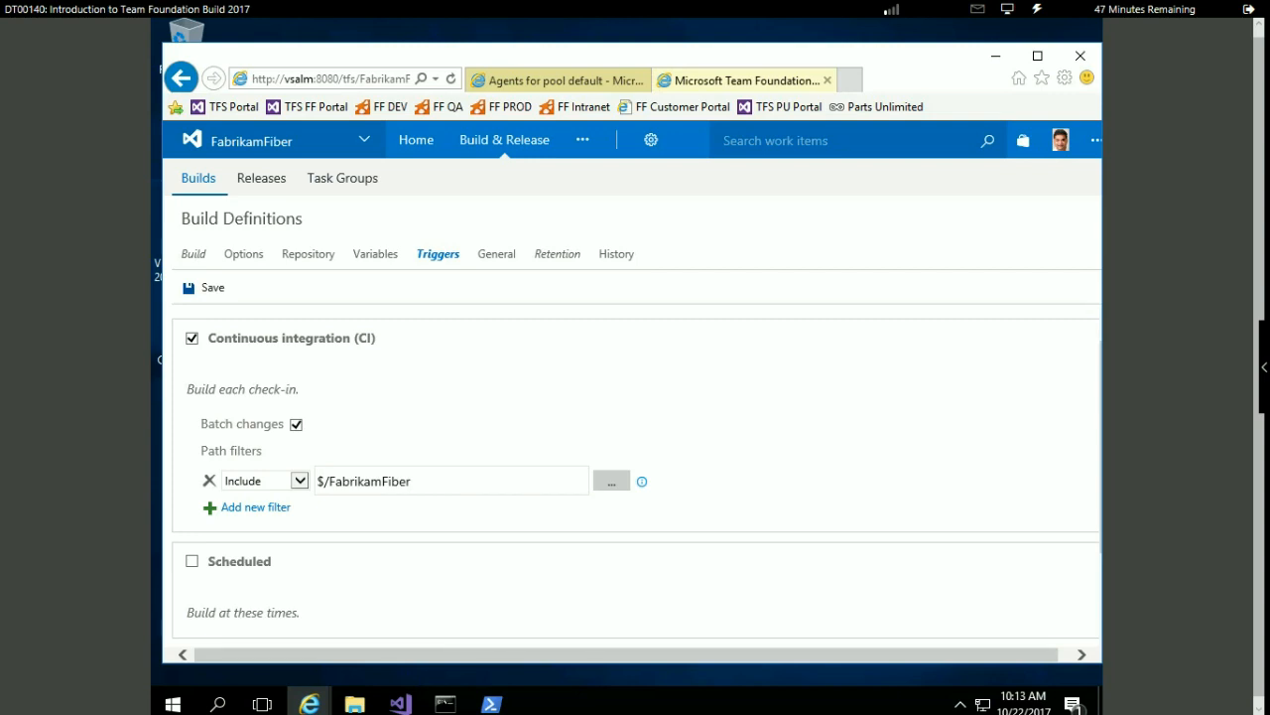
pyautogui.moveTo(436, 510); pyautogui.dragTo(397, 486)
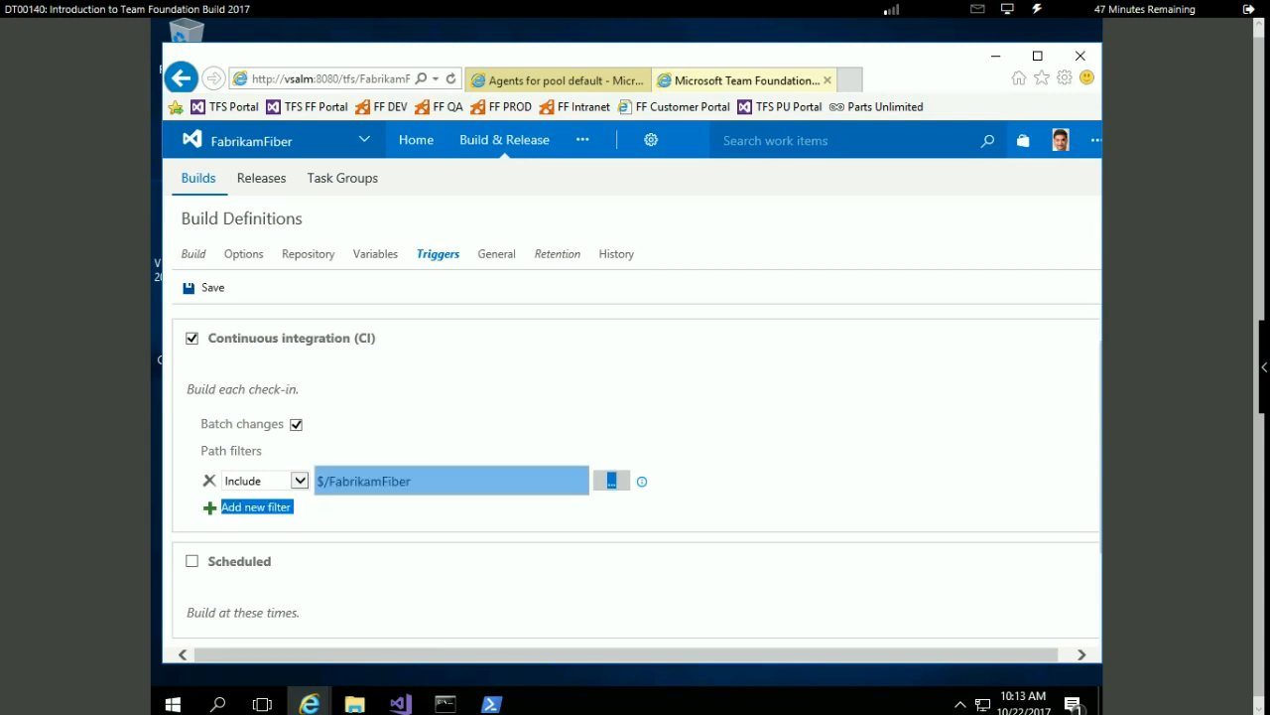
pyautogui.click(437, 512)
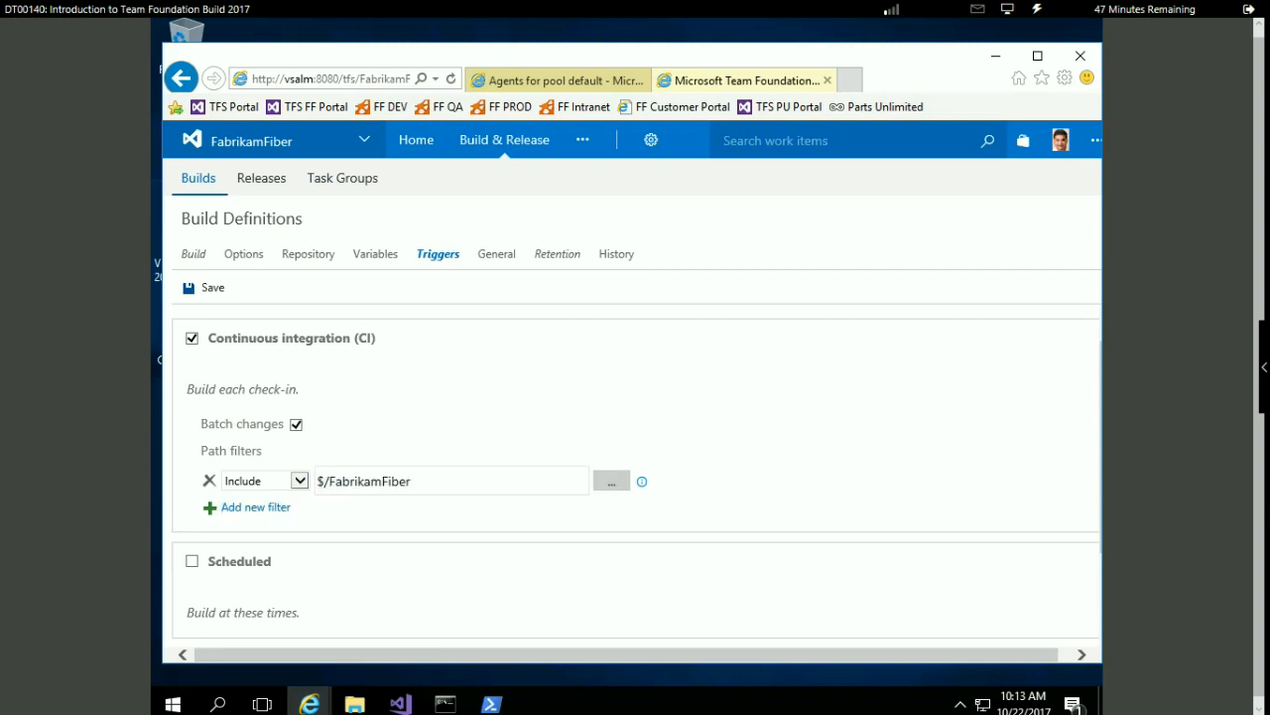
# Save the build definition in the \CI folder under the name Empty Templagte
pyautogui.click(204, 288)
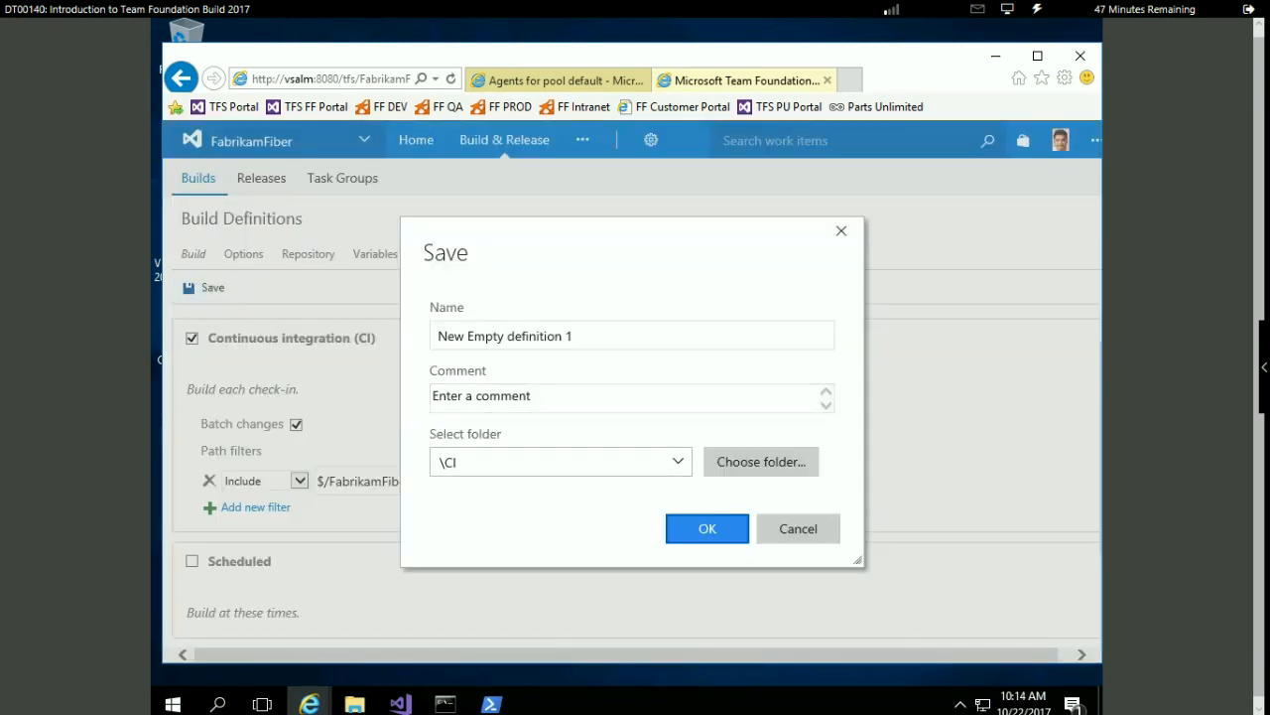
pyautogui.moveTo(576, 336); pyautogui.dragTo(435, 337)
pyautogui.write('E')
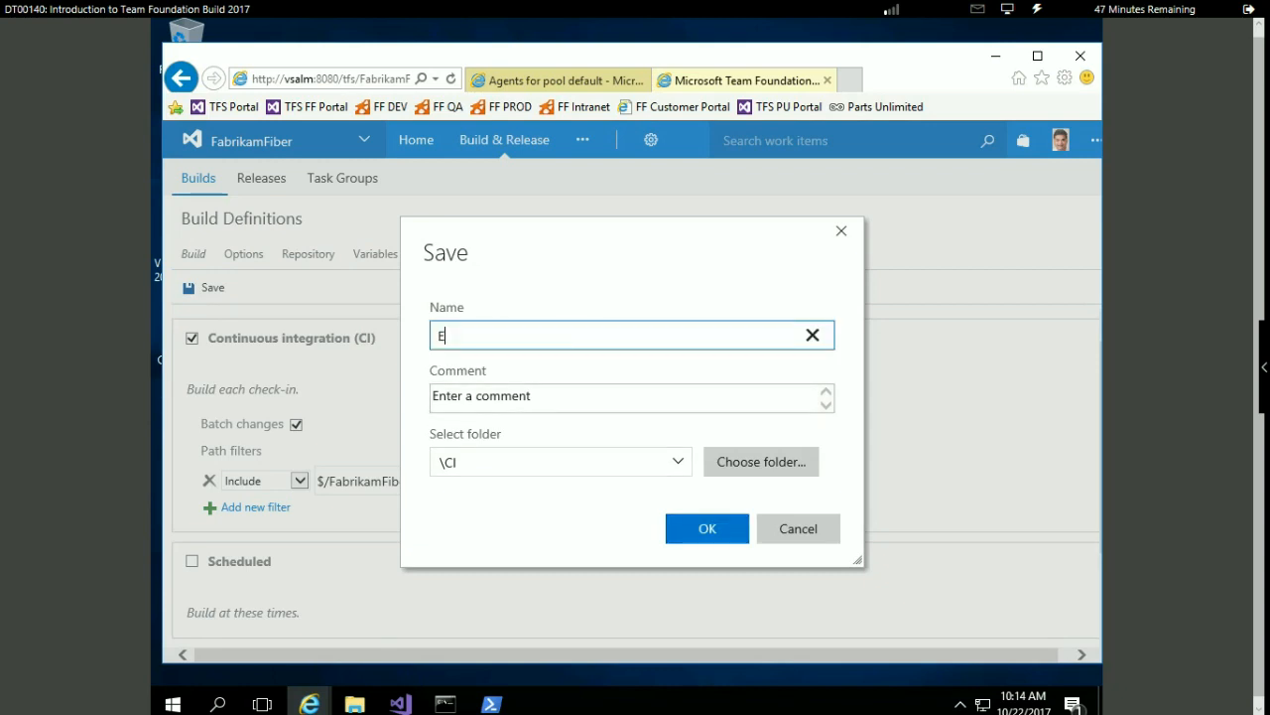
pyautogui.write('mpty Templagte')
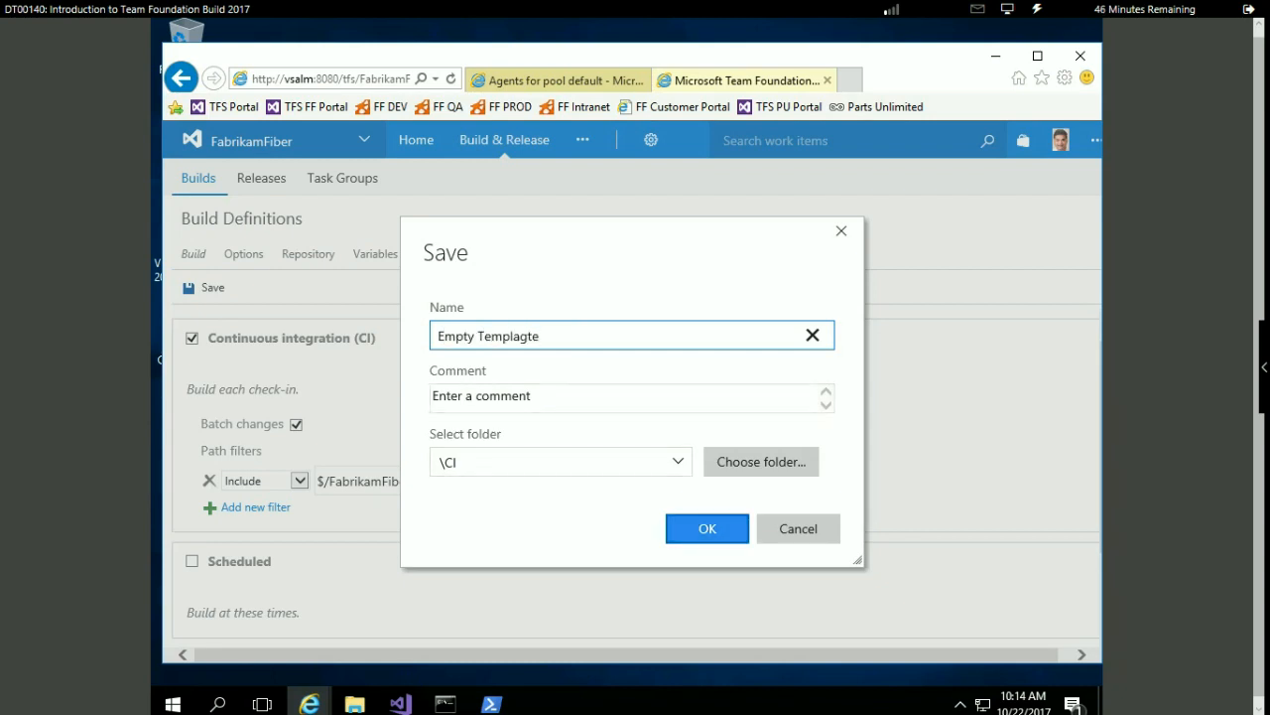
pyautogui.click(707, 528)
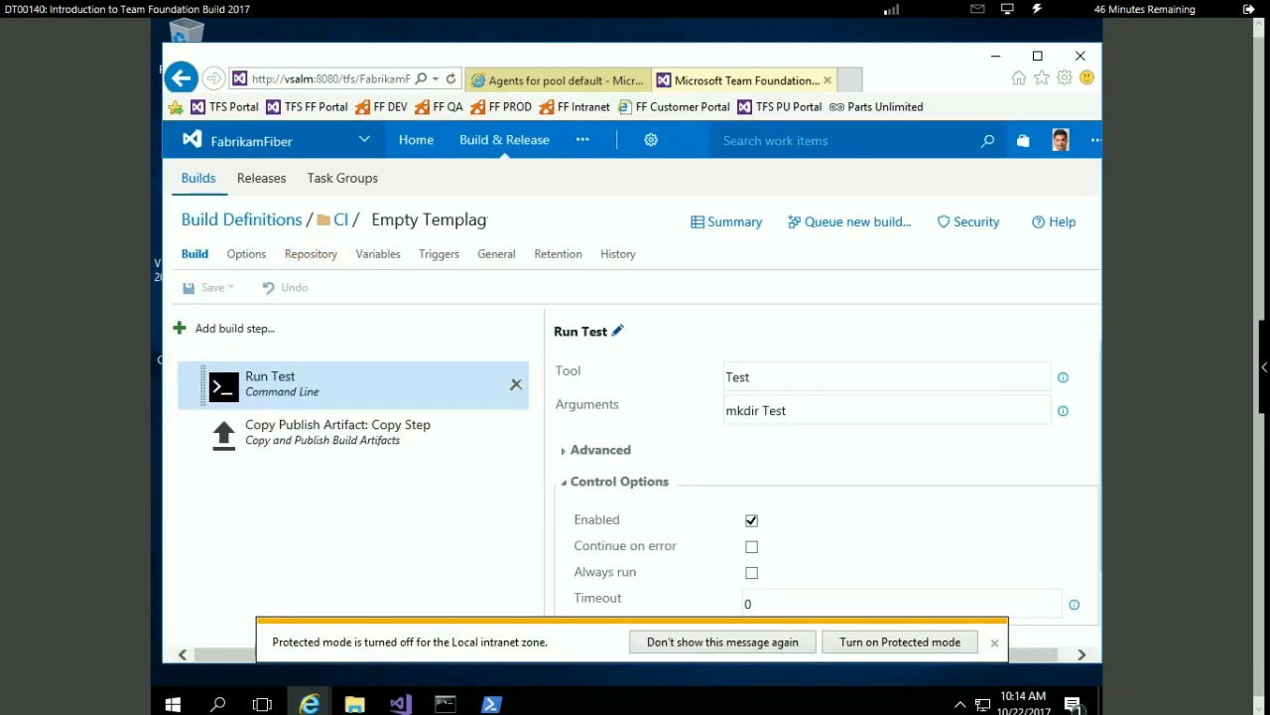
# Return to Build Definitions and compare the personal list with the list of all definitions
pyautogui.click(241, 219)
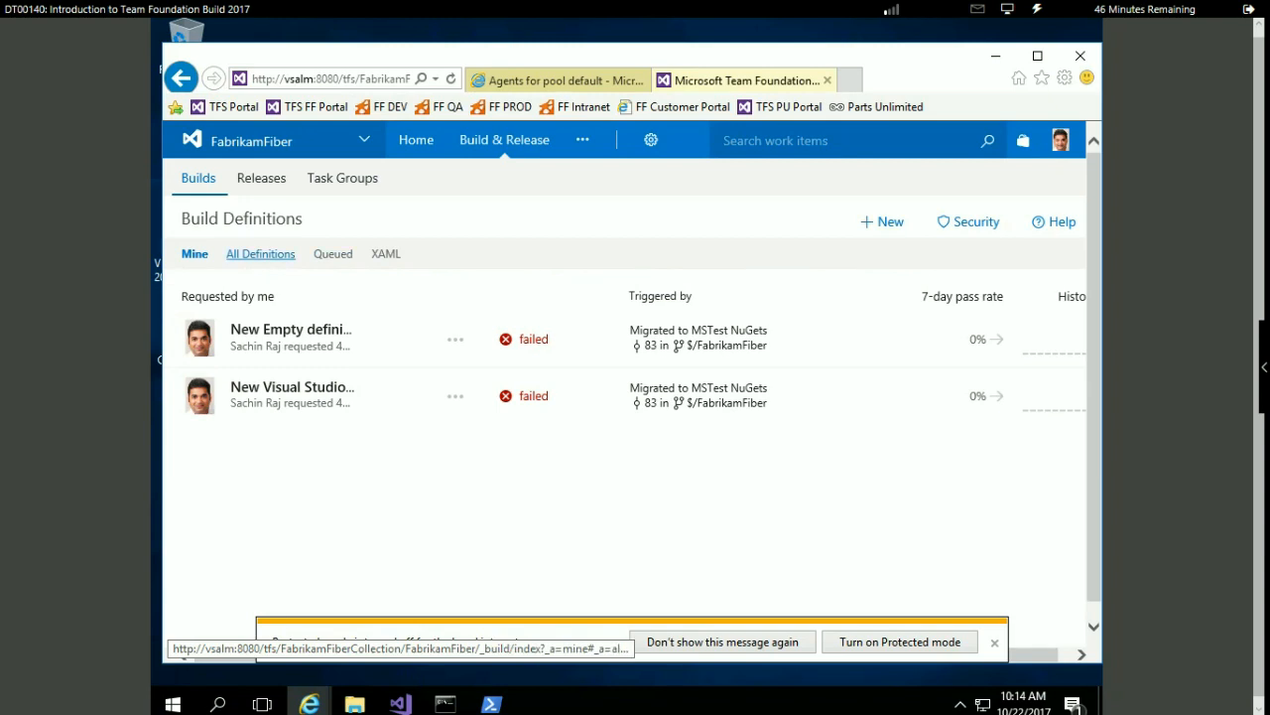
pyautogui.click(260, 254)
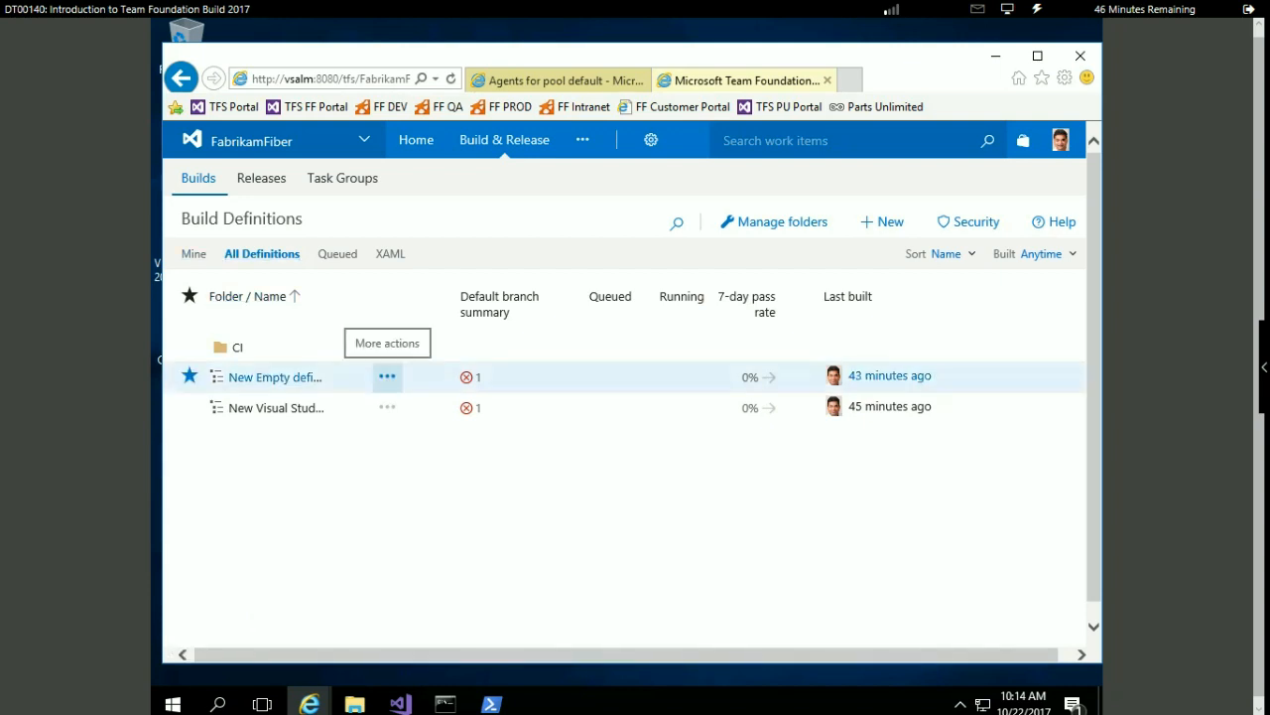
pyautogui.click(194, 254)
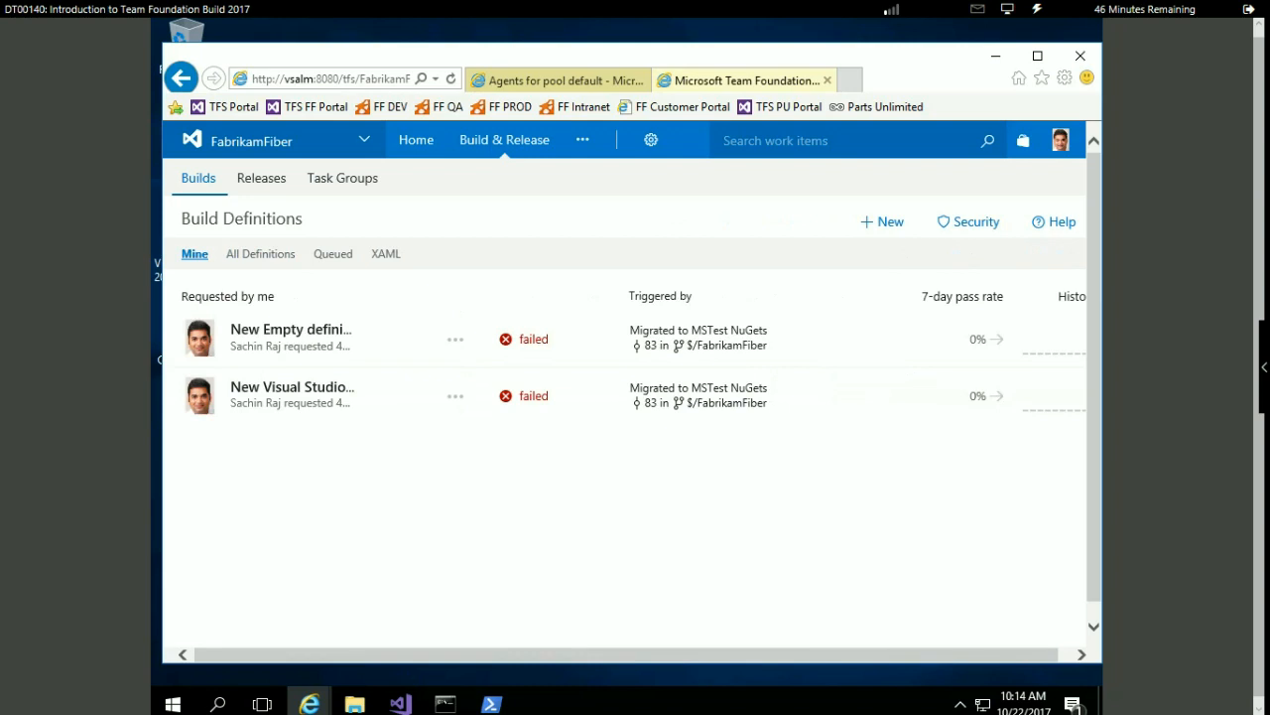
pyautogui.click(260, 254)
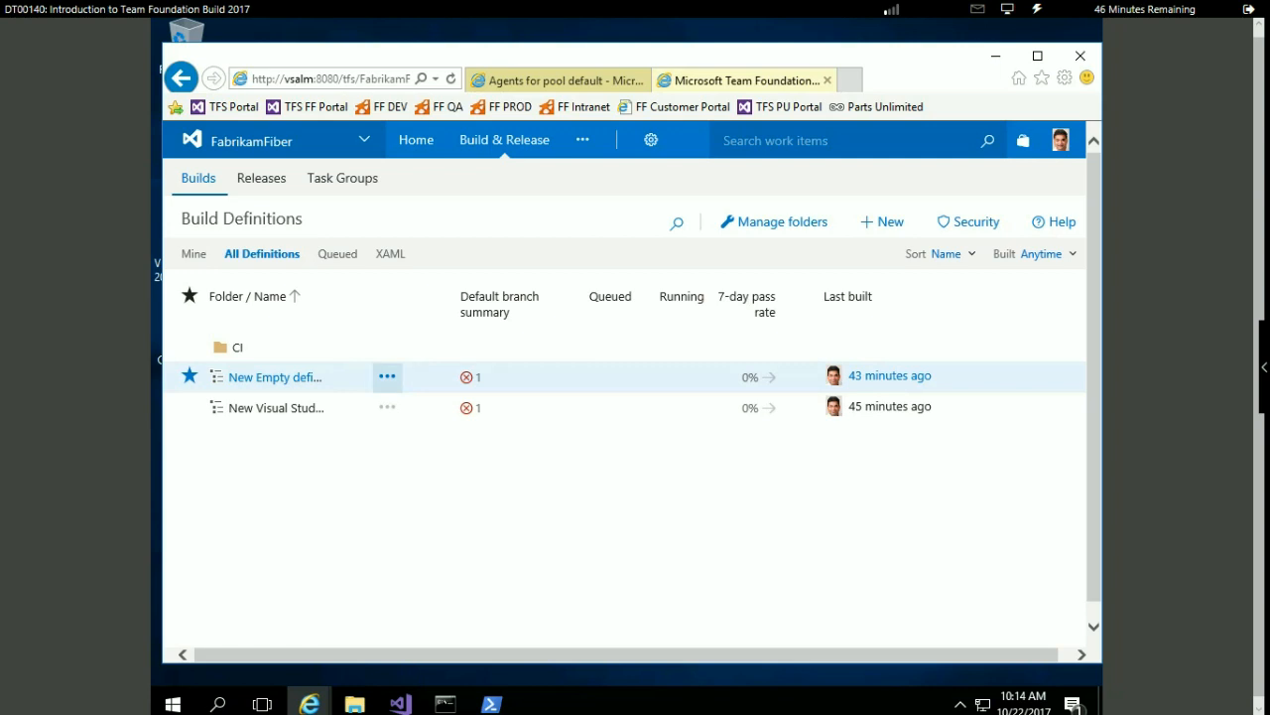
pyautogui.click(387, 376)
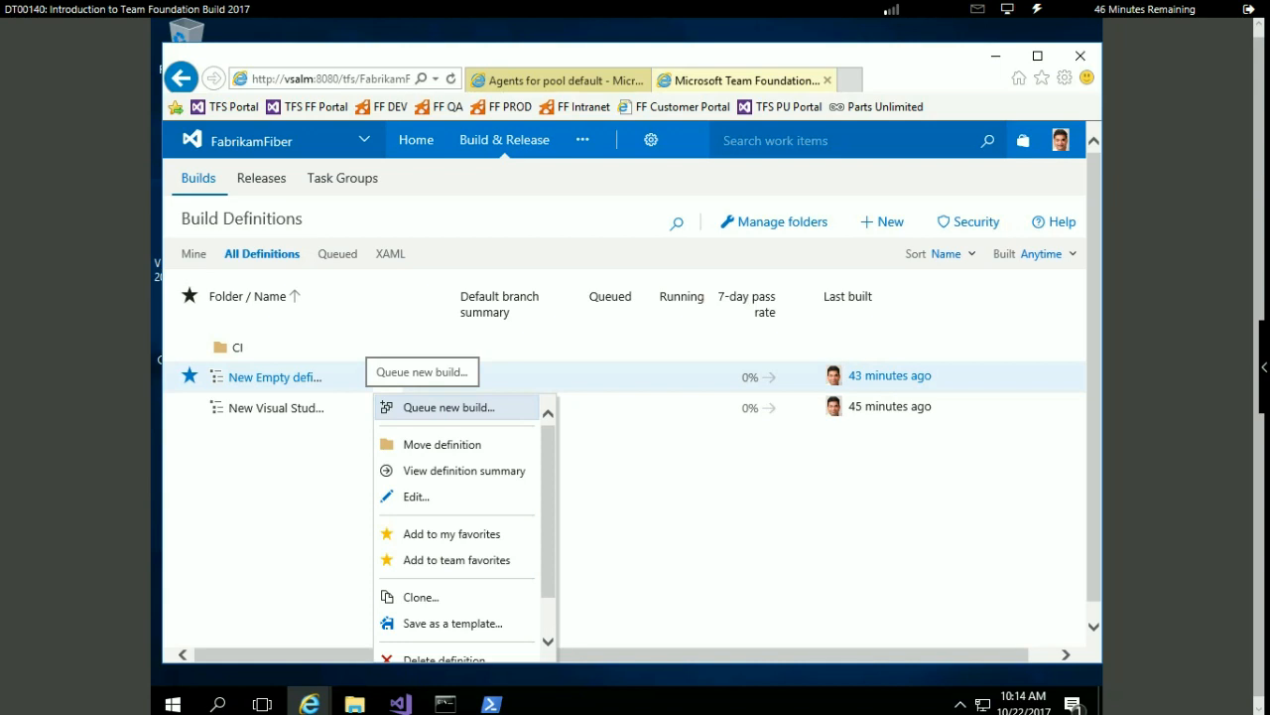
pyautogui.click(423, 408)
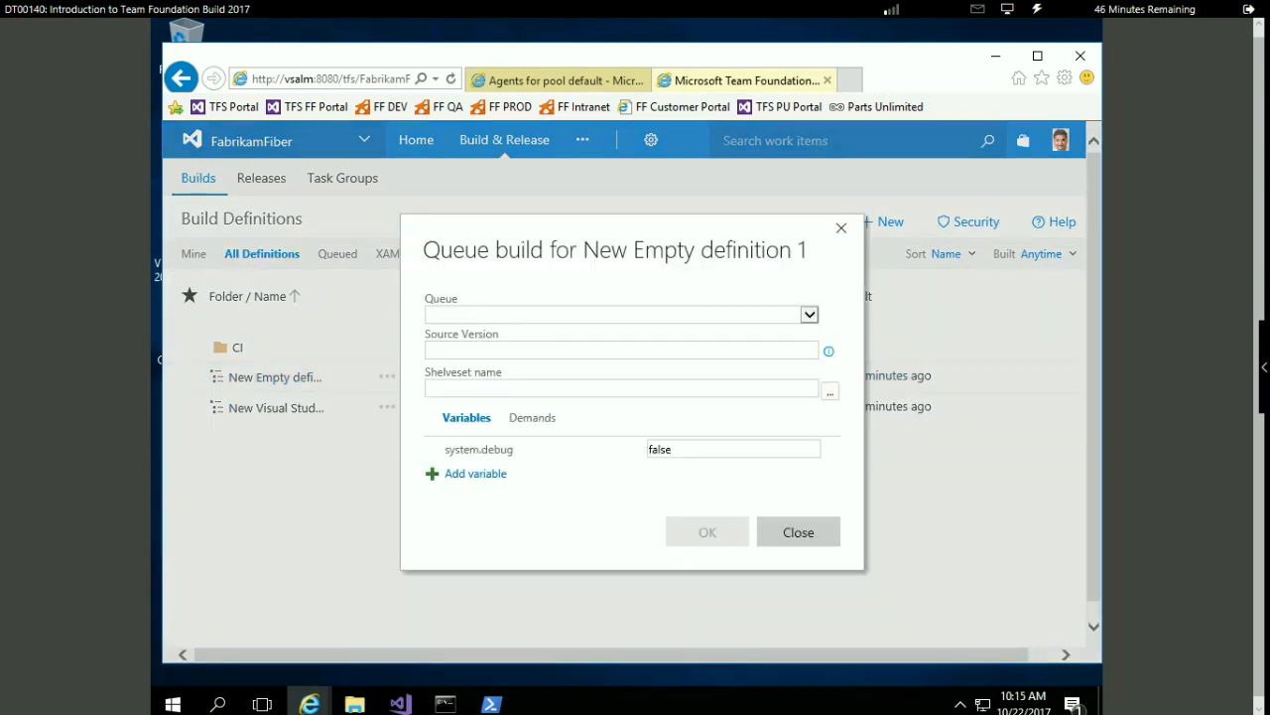
pyautogui.click(810, 314)
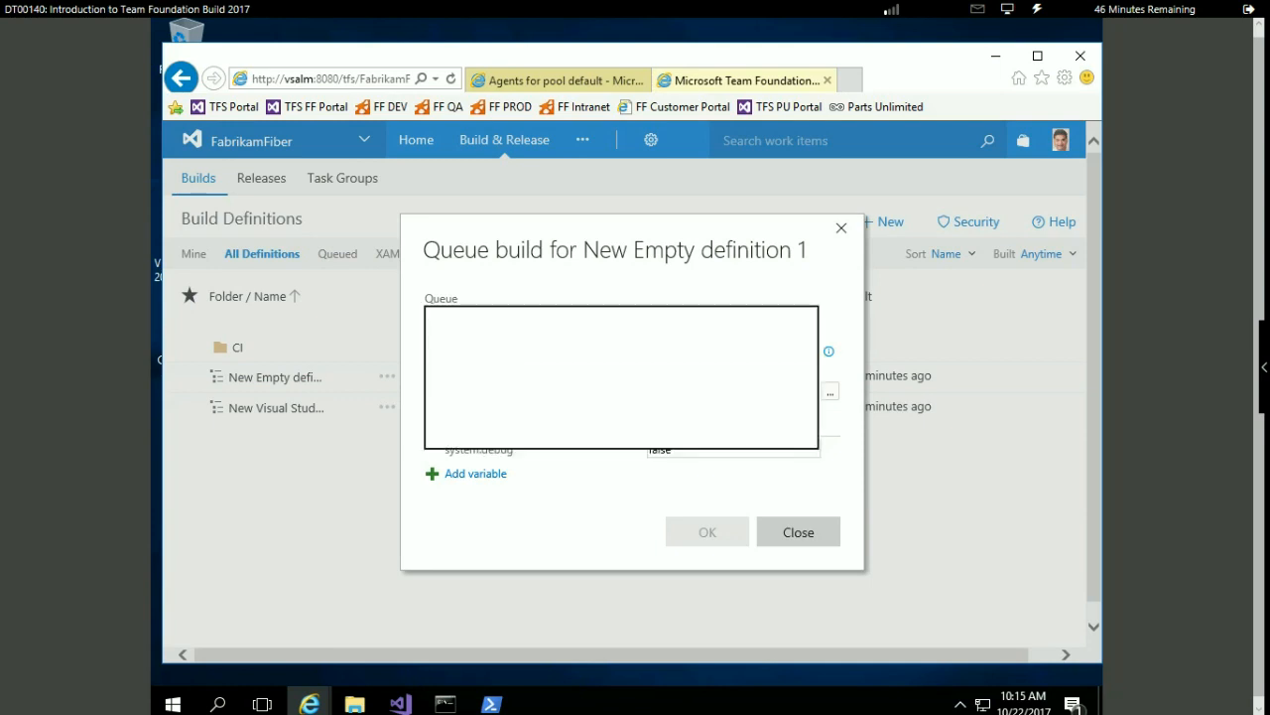
pyautogui.click(810, 314)
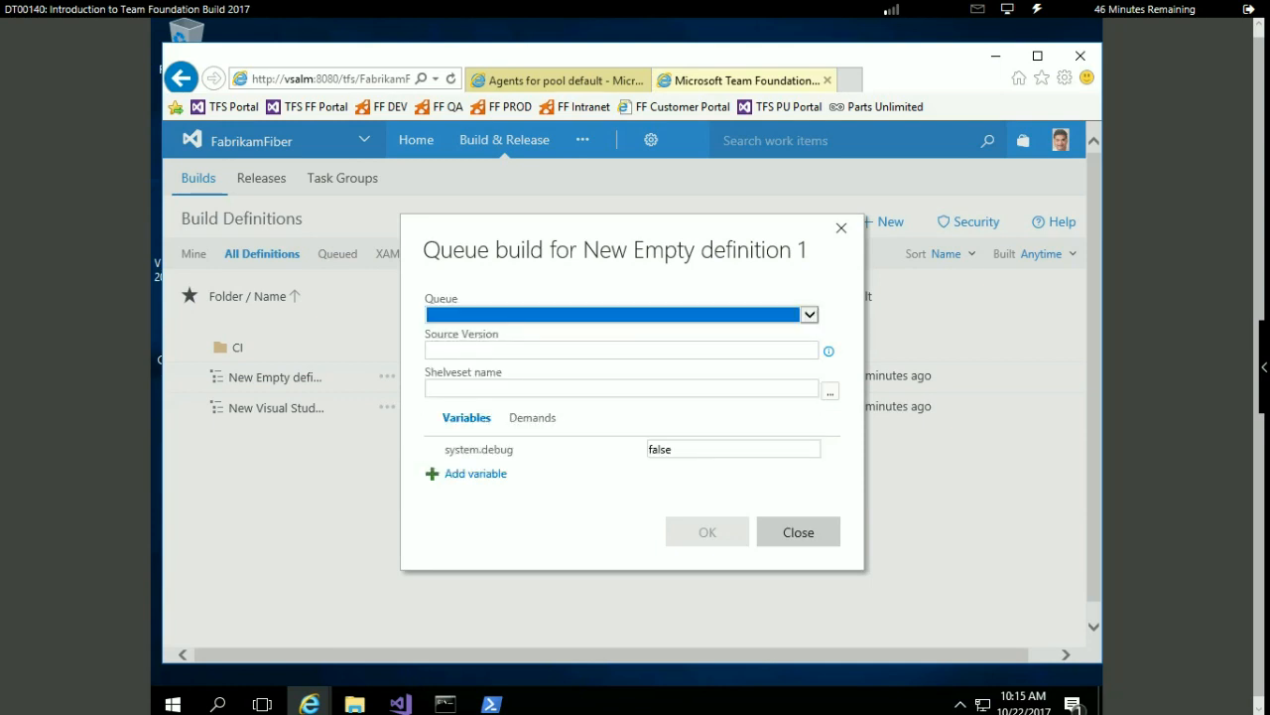
pyautogui.click(842, 228)
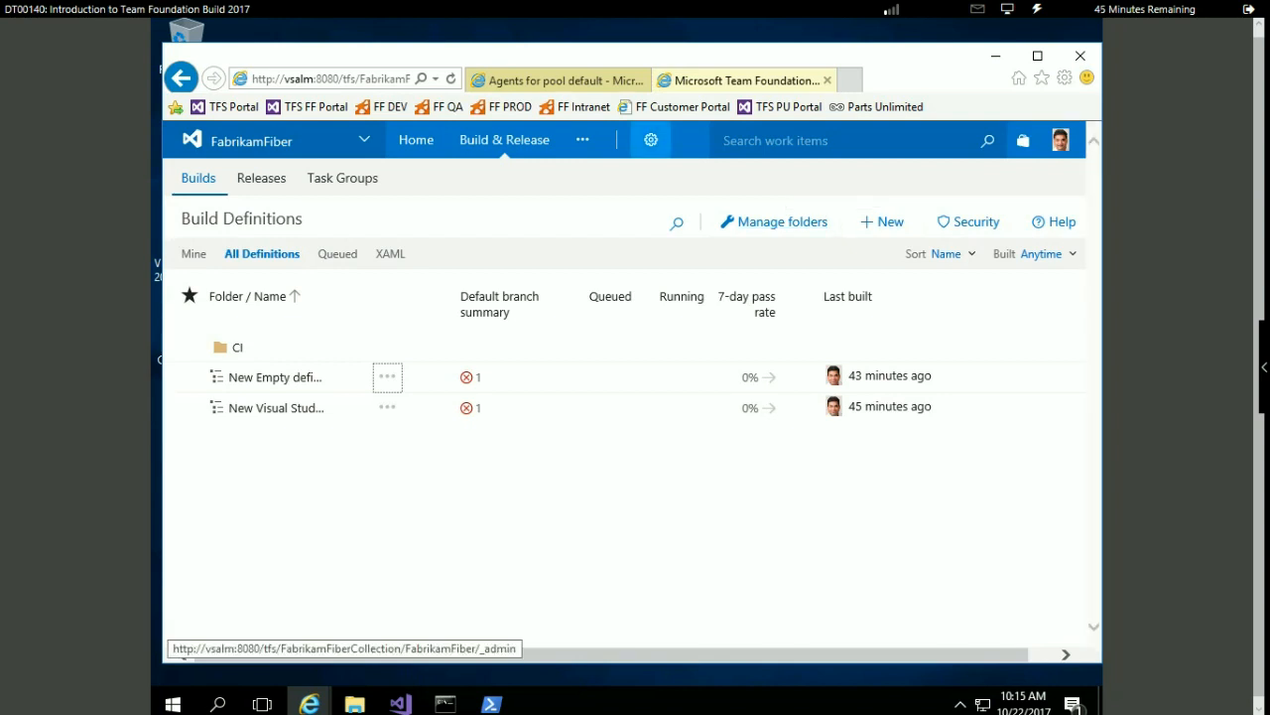
# Queue a new build of the Empty Templagte definition in the CI folder, using the default queue
pyautogui.moveTo(505, 140)
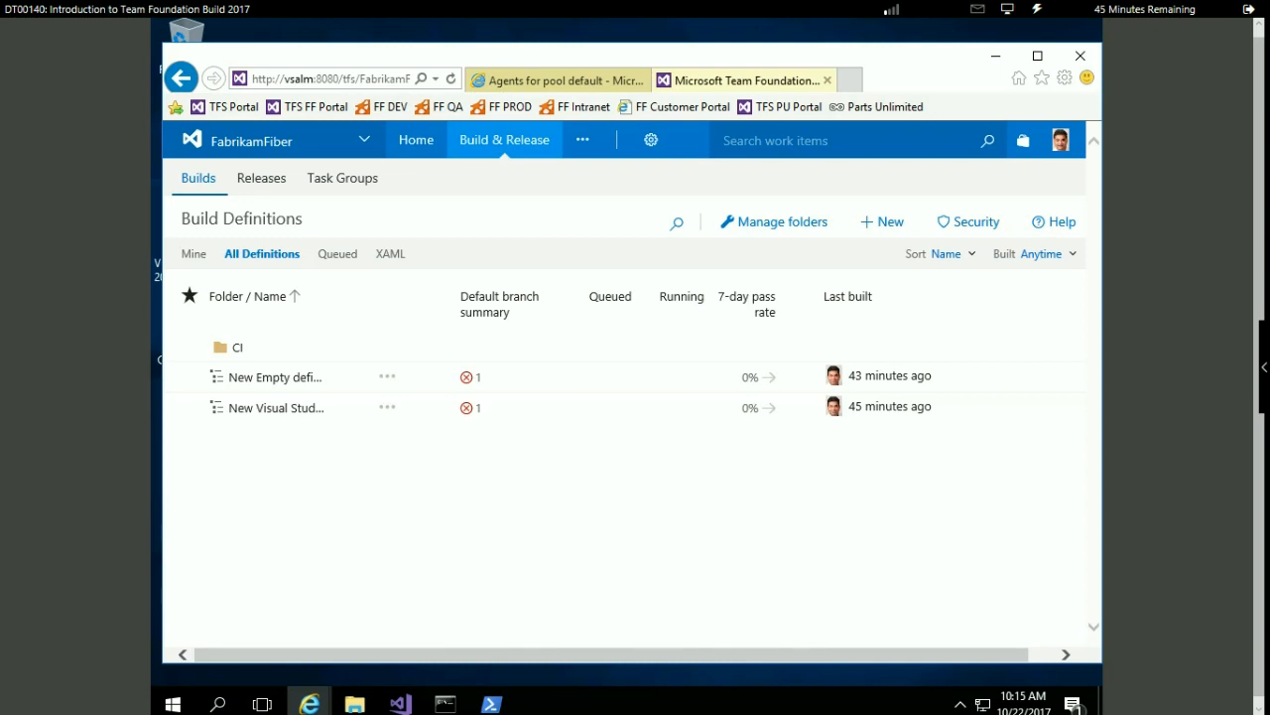
pyautogui.click(504, 140)
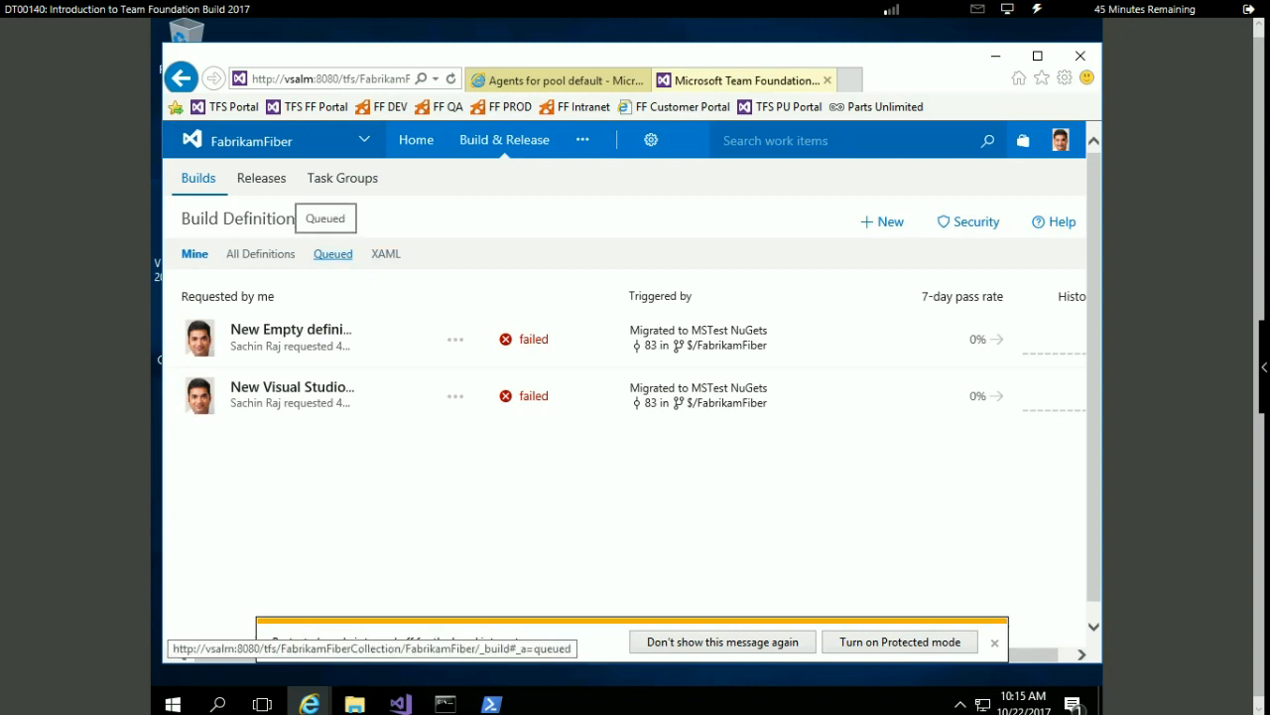
pyautogui.click(261, 254)
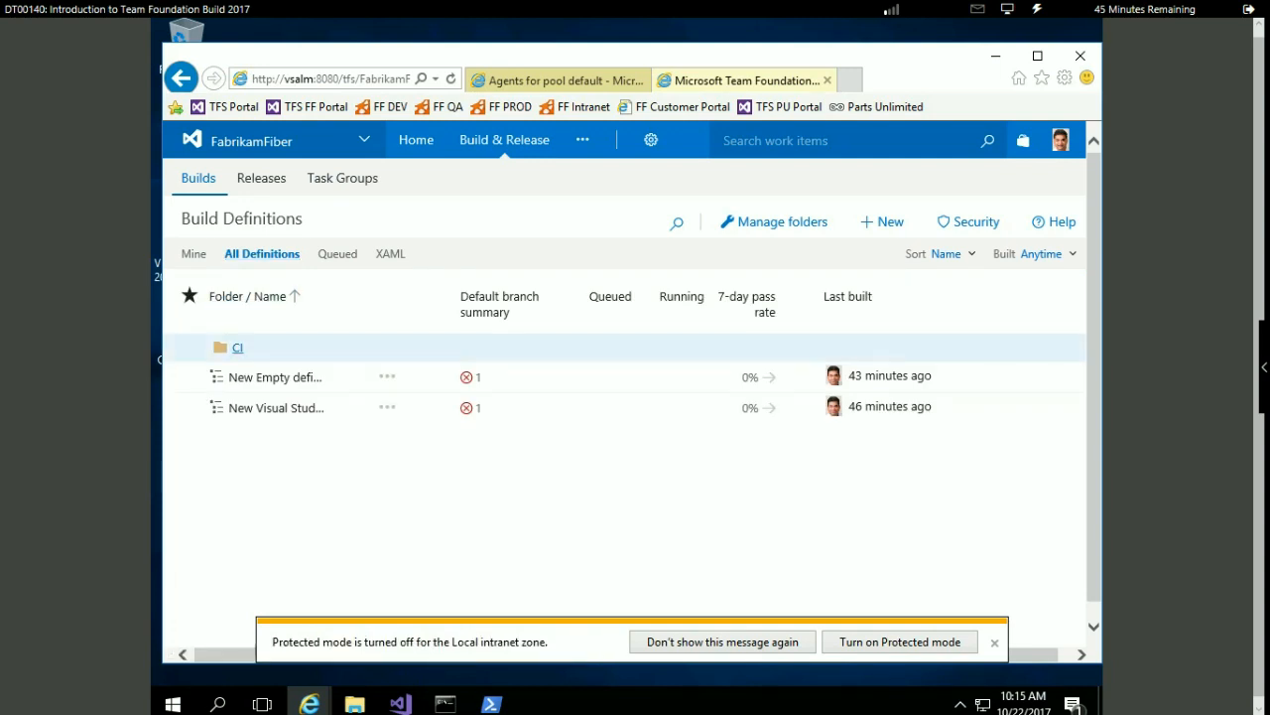
pyautogui.click(237, 347)
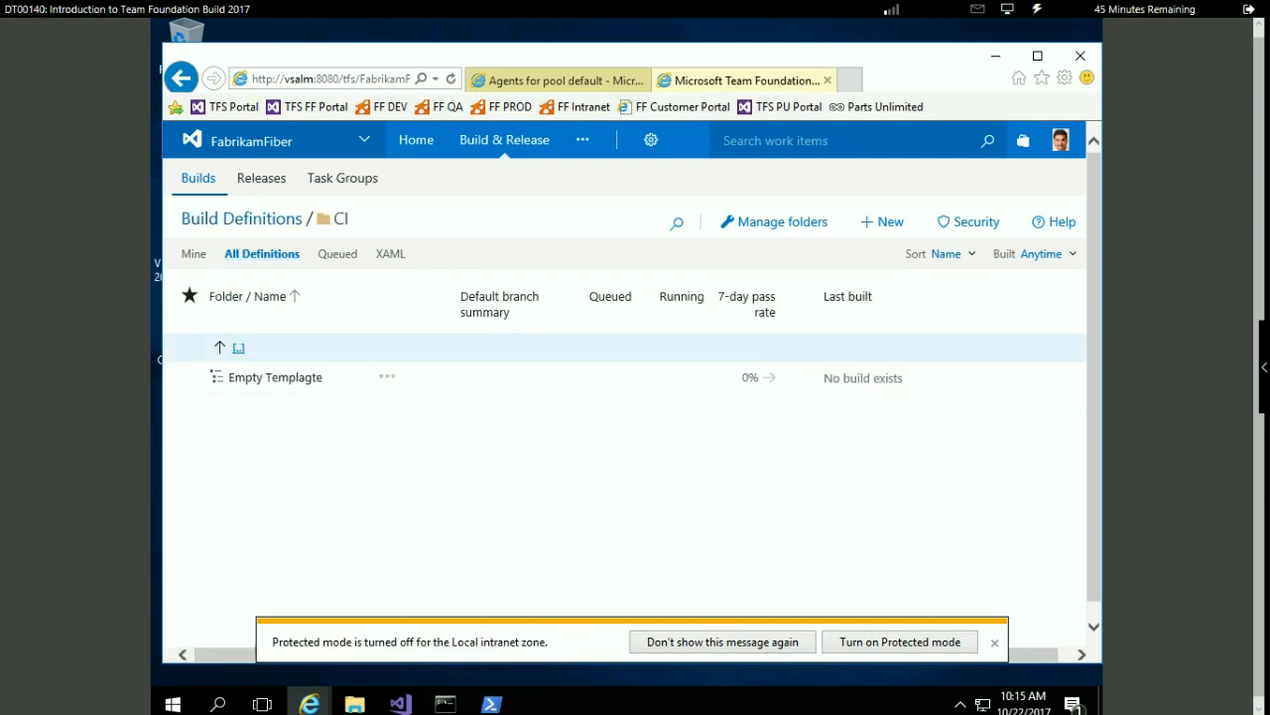
pyautogui.click(387, 377)
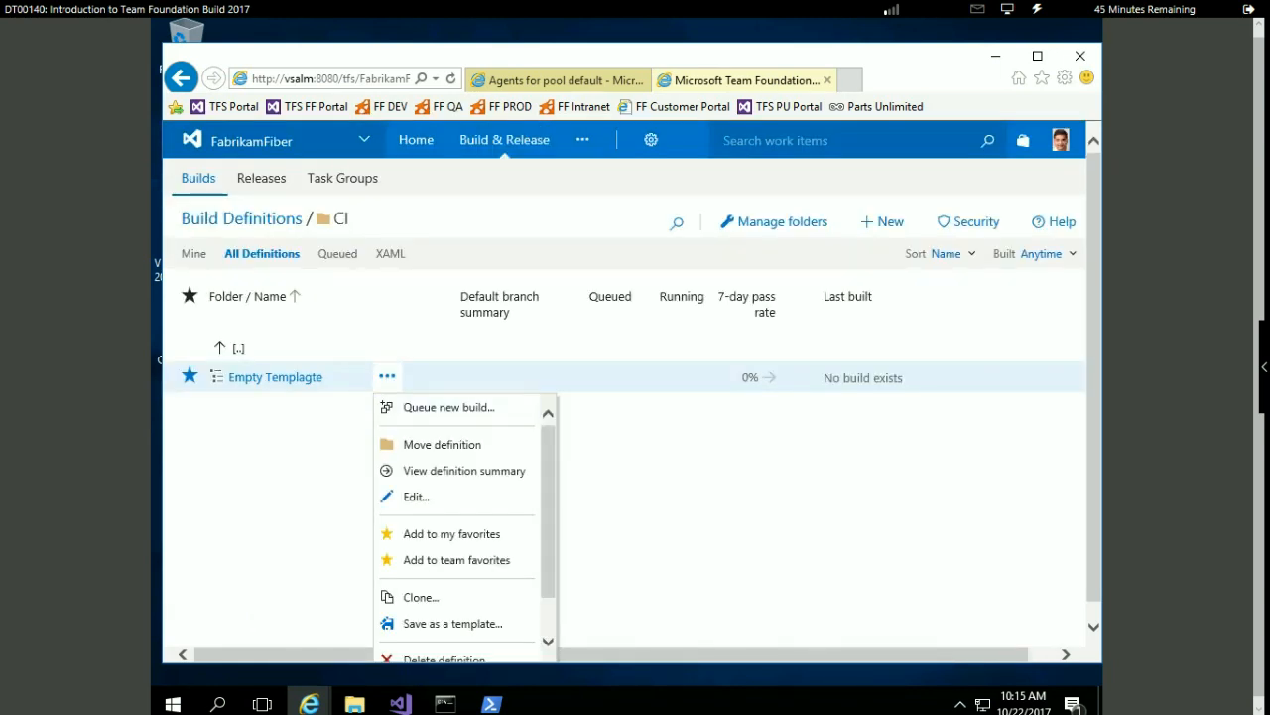
pyautogui.click(448, 408)
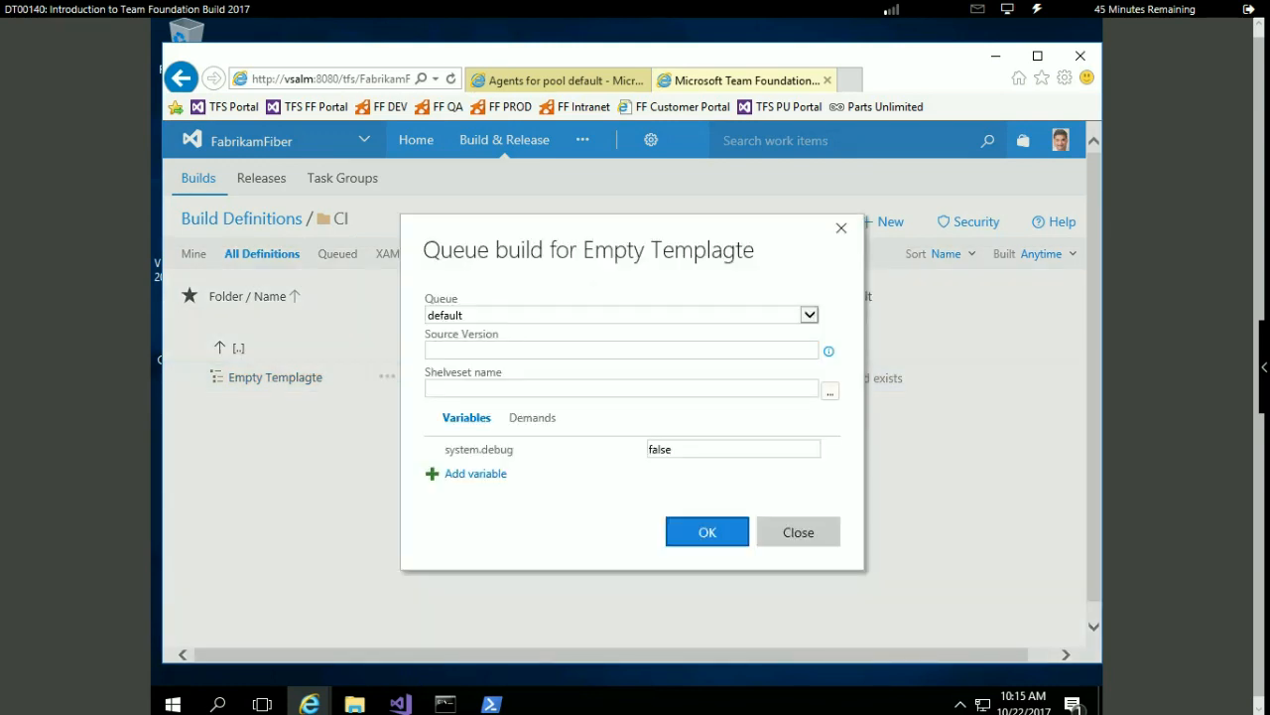
pyautogui.press('Return')
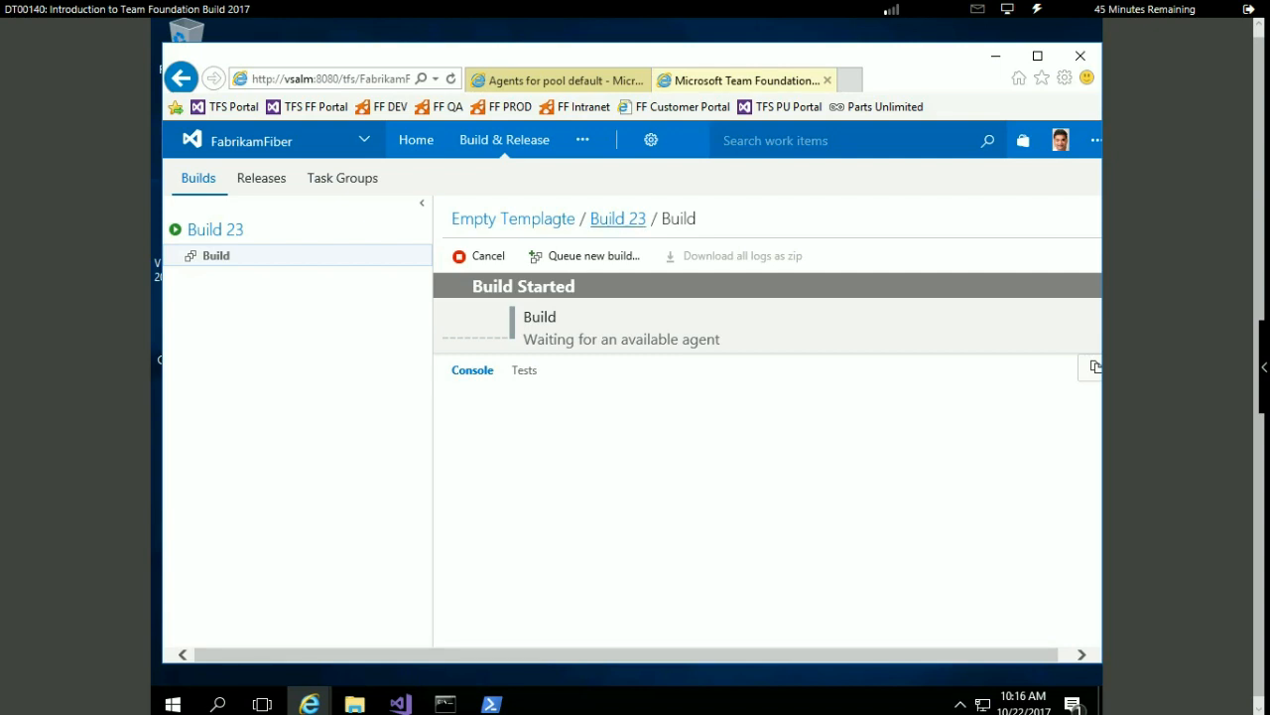
# Examine the summary of the queued build and the progress of its Run Test step
pyautogui.click(617, 218)
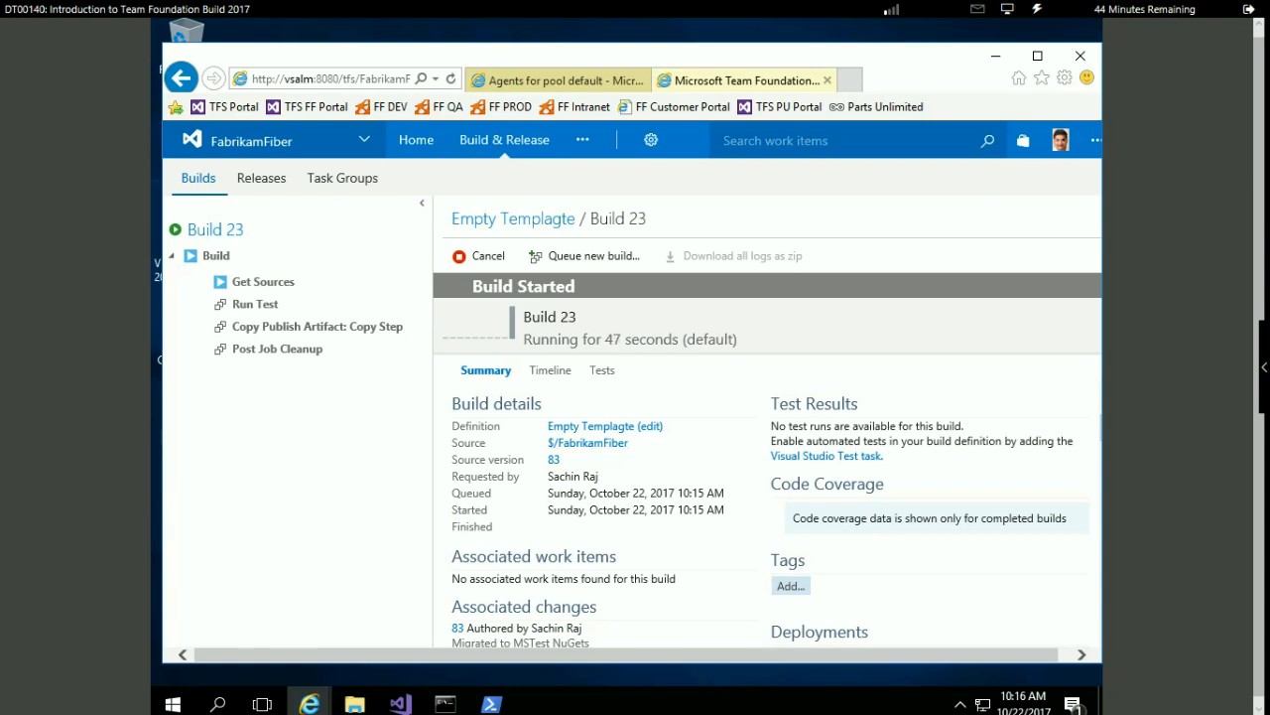
pyautogui.click(255, 304)
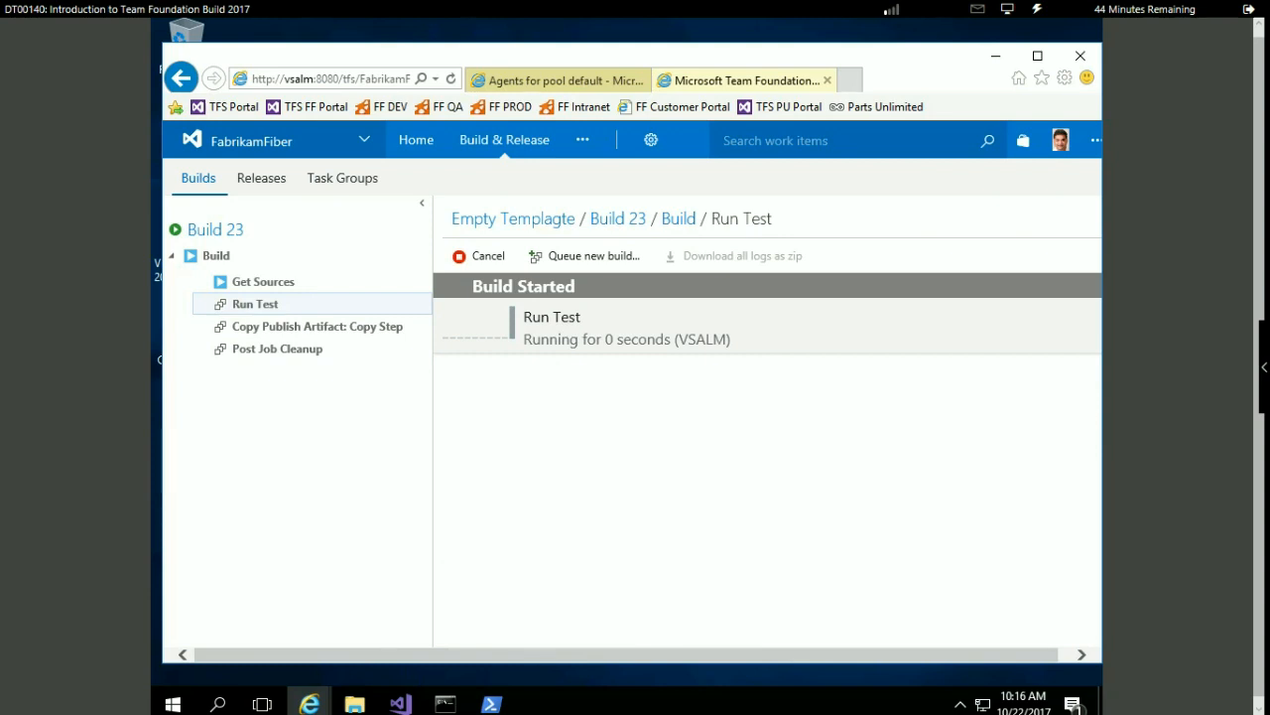
# Check the progress of the Copy Publish Artifact, Post Job Cleanup, Run Test and Get Sources steps in Build 23
pyautogui.click(316, 327)
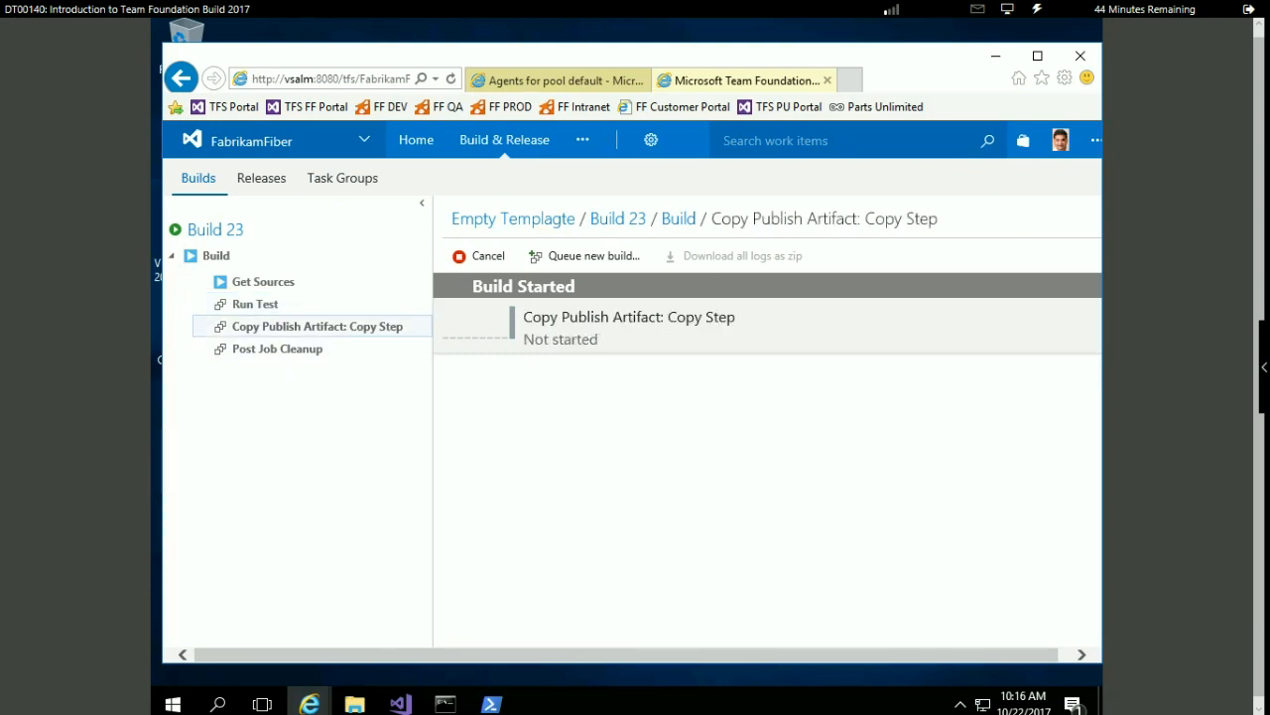
pyautogui.click(278, 348)
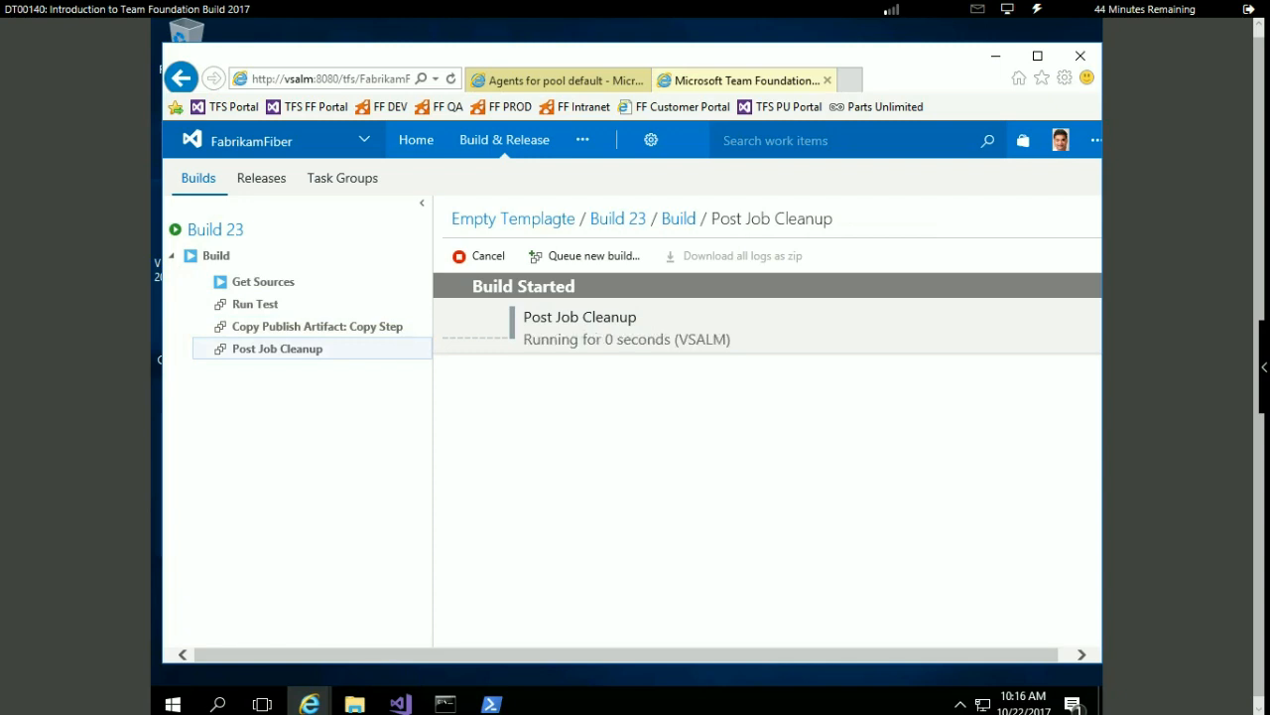
pyautogui.click(255, 304)
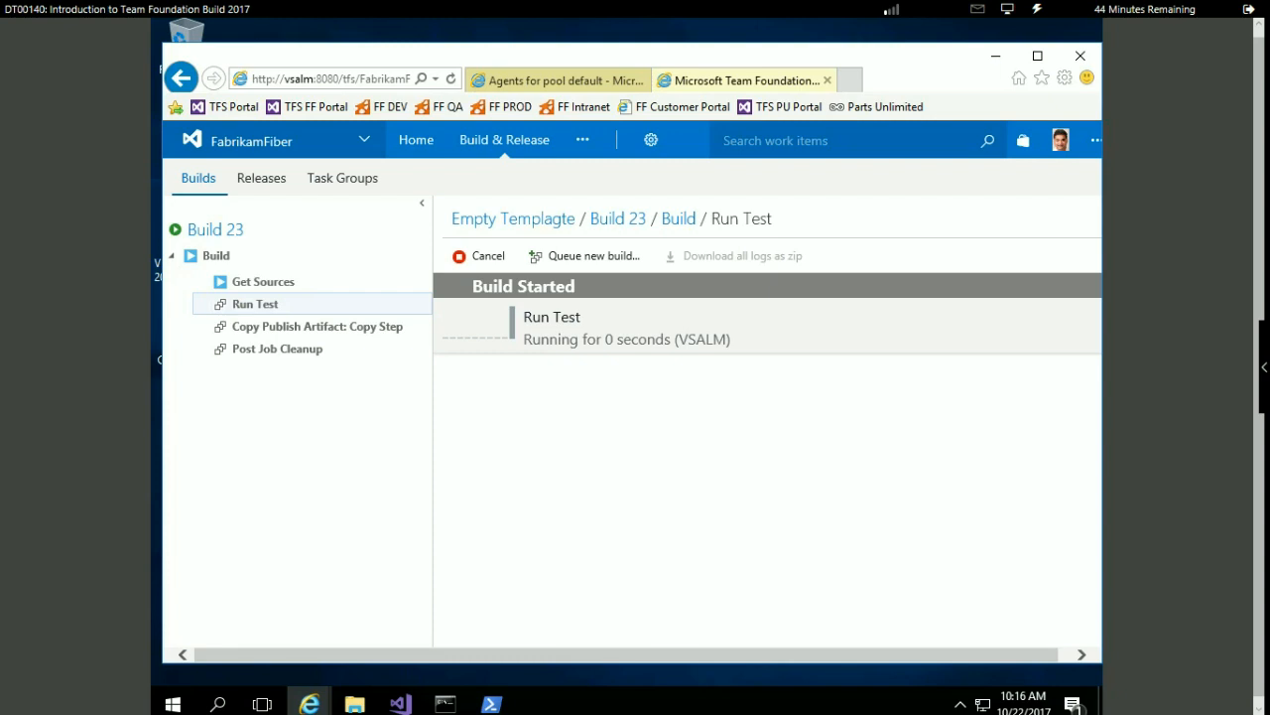
pyautogui.click(263, 281)
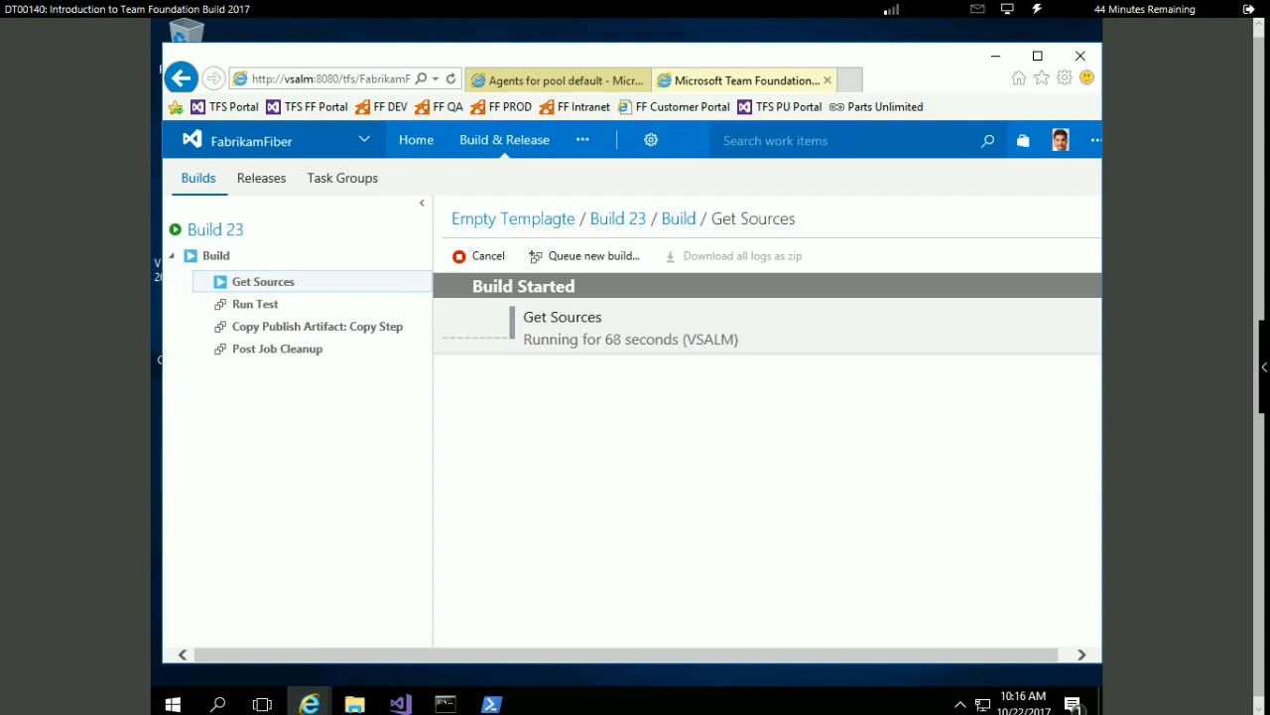
# Clone the Empty Templagte definition from the CI folder, view the copy's build steps and return to Build Definitions without saving it
pyautogui.click(198, 177)
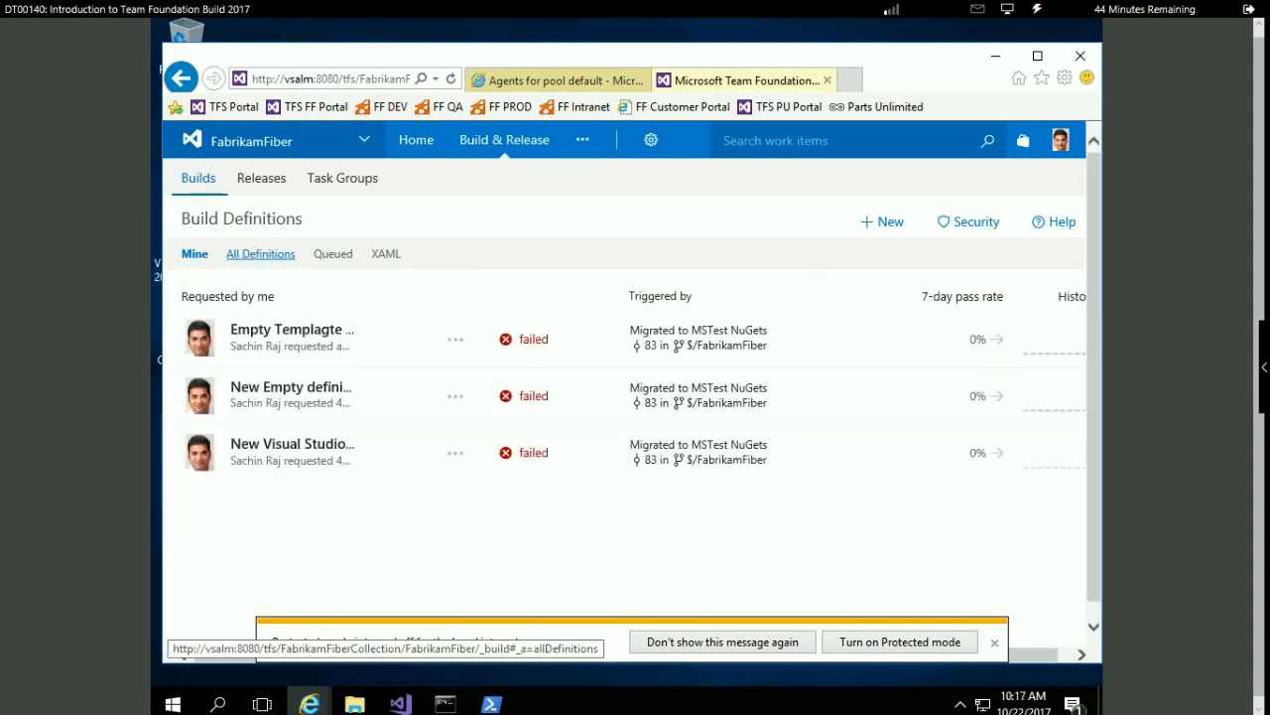
pyautogui.click(260, 254)
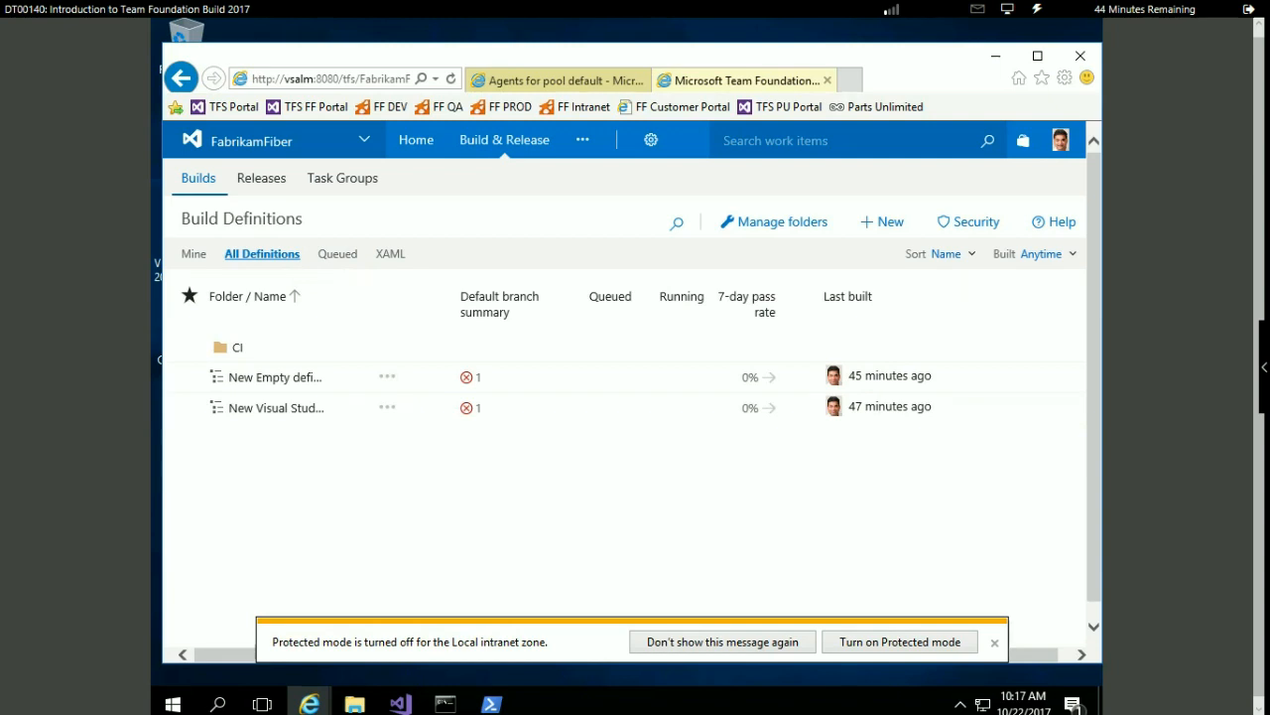
pyautogui.click(237, 348)
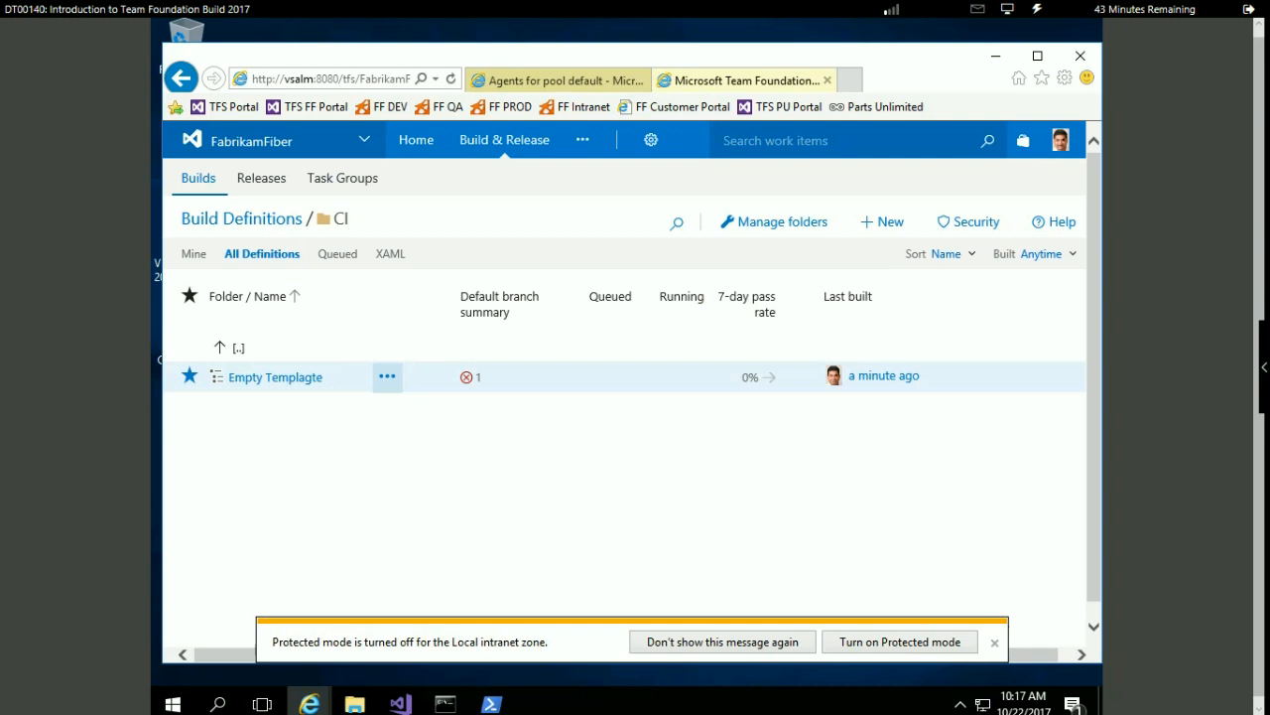
pyautogui.click(387, 376)
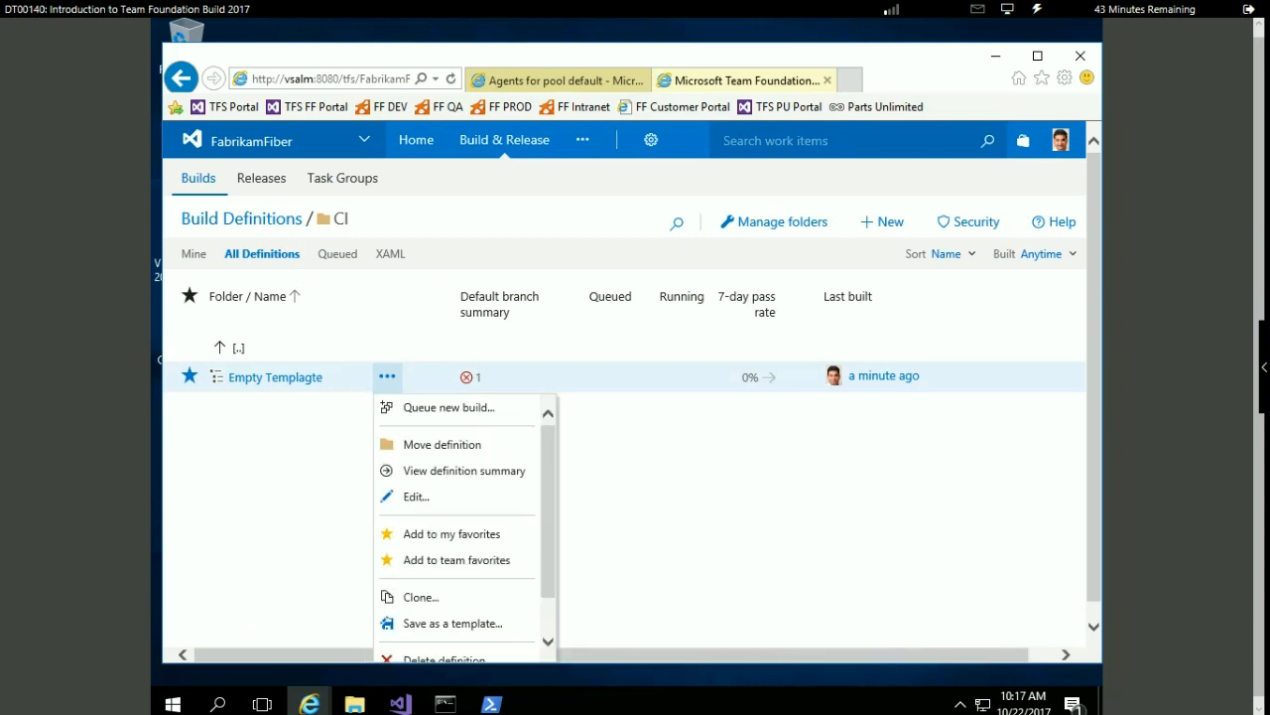
pyautogui.click(421, 597)
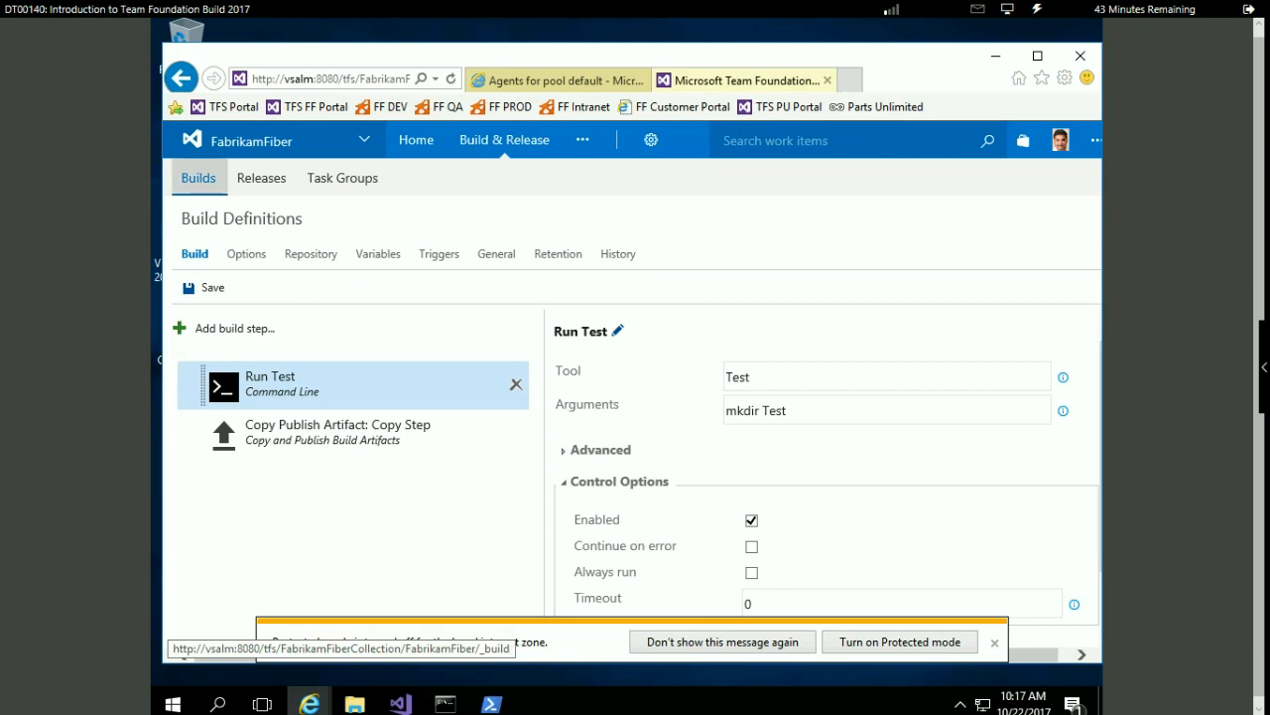
pyautogui.click(199, 178)
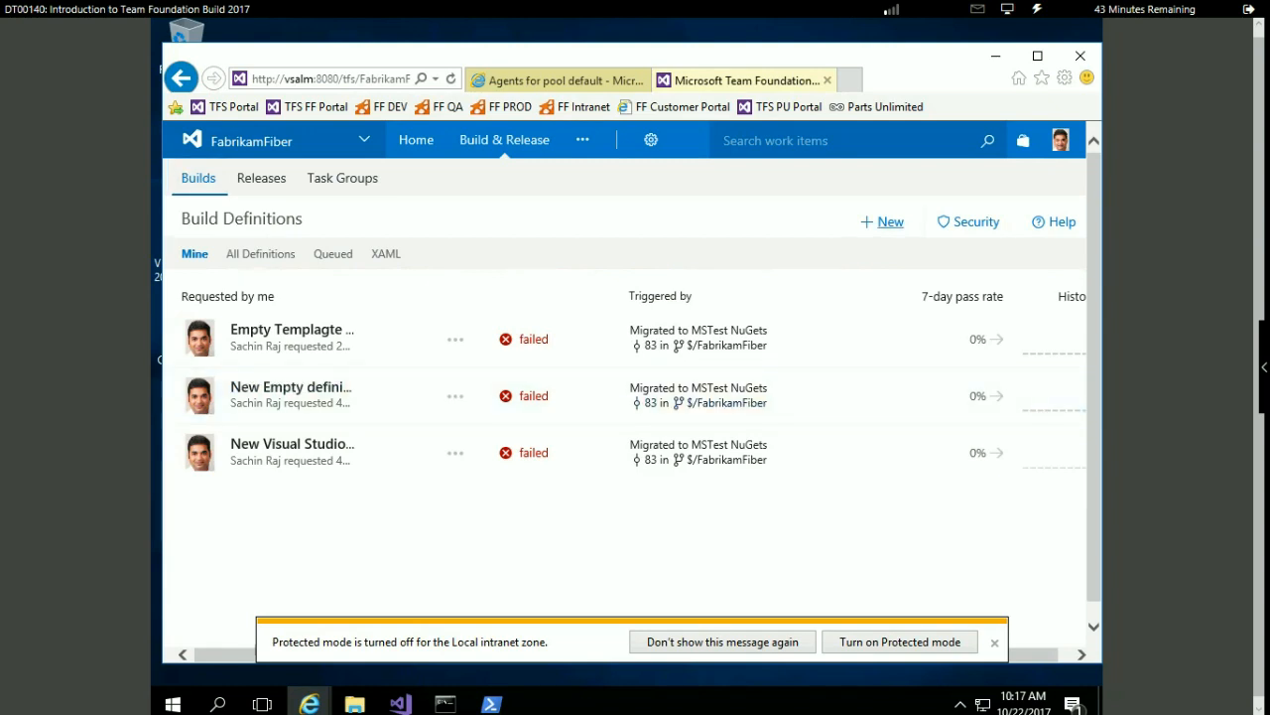
# Create a new build definition from the Maven template, using the $/FabrikamFiber repository, the default agent queue and the \CI folder
pyautogui.click(886, 222)
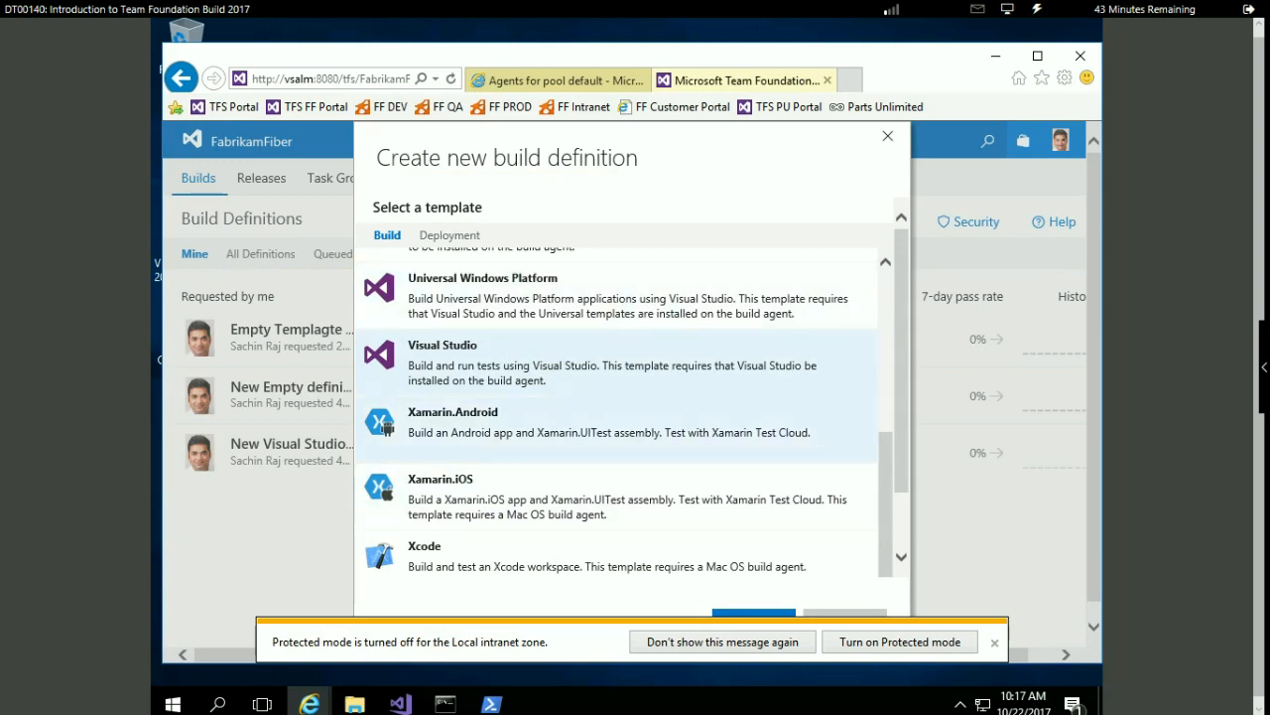
pyautogui.moveTo(886, 463); pyautogui.dragTo(885, 382)
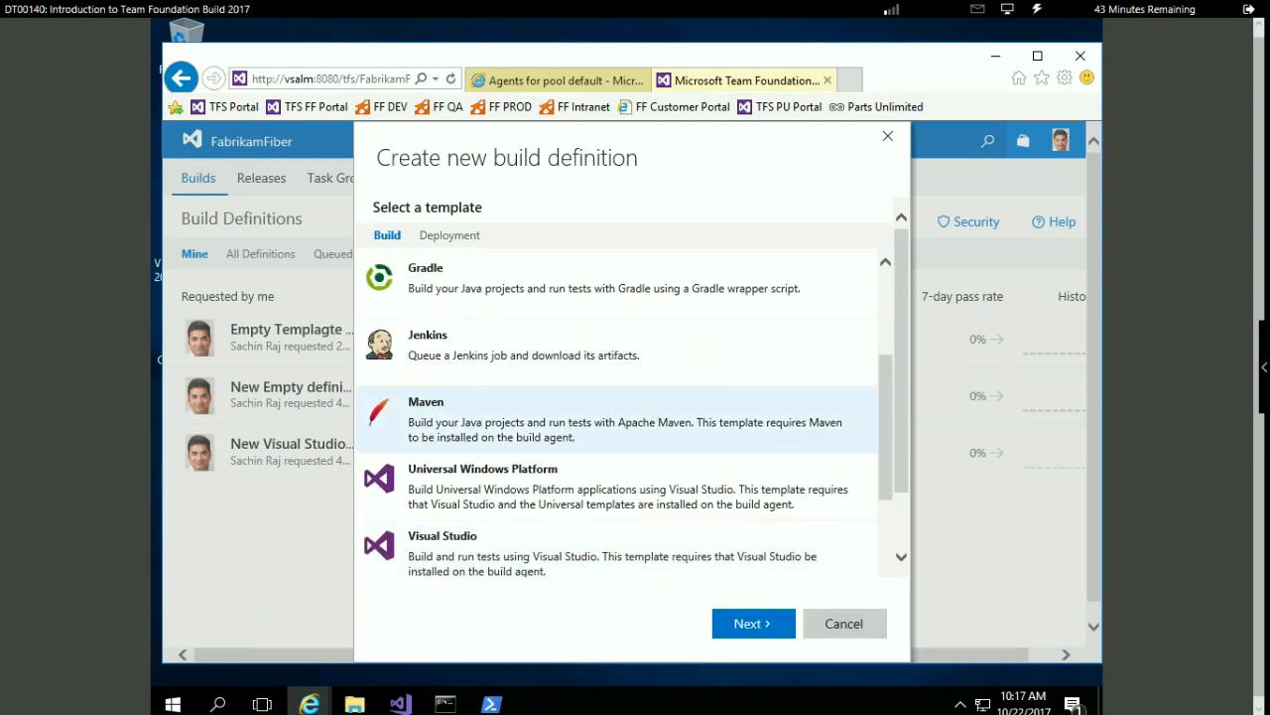
pyautogui.click(752, 624)
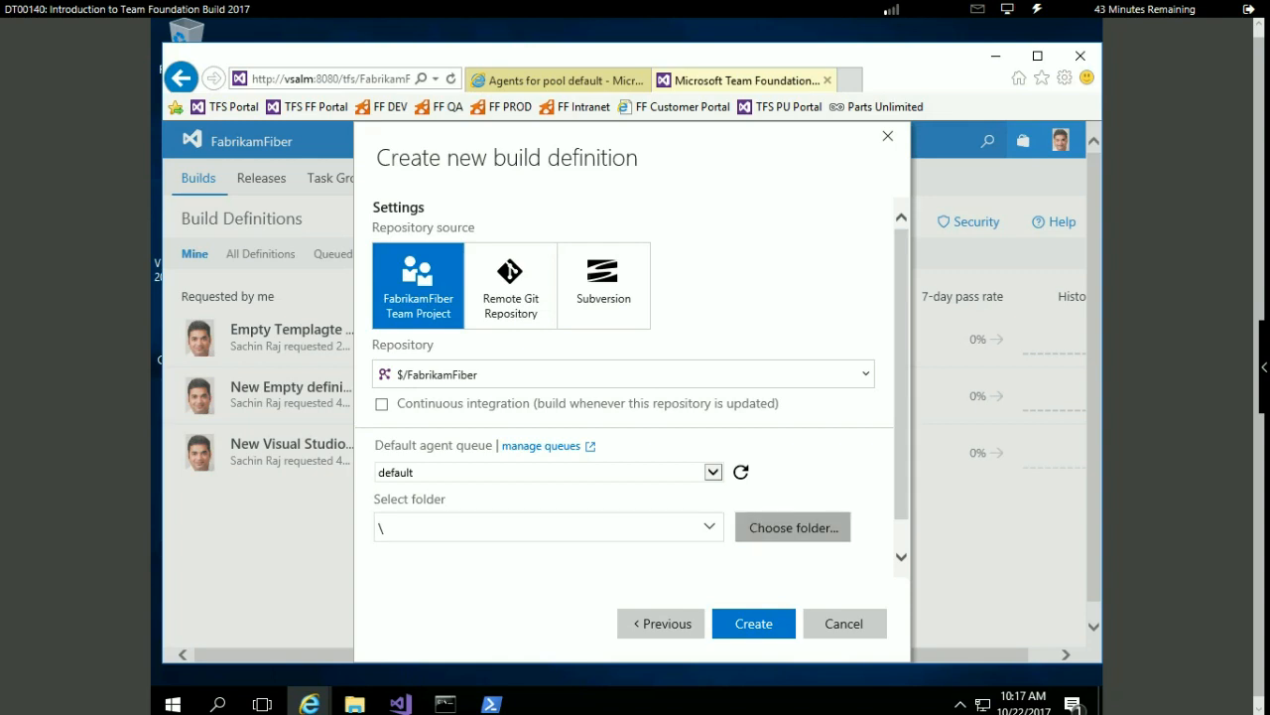
pyautogui.click(793, 527)
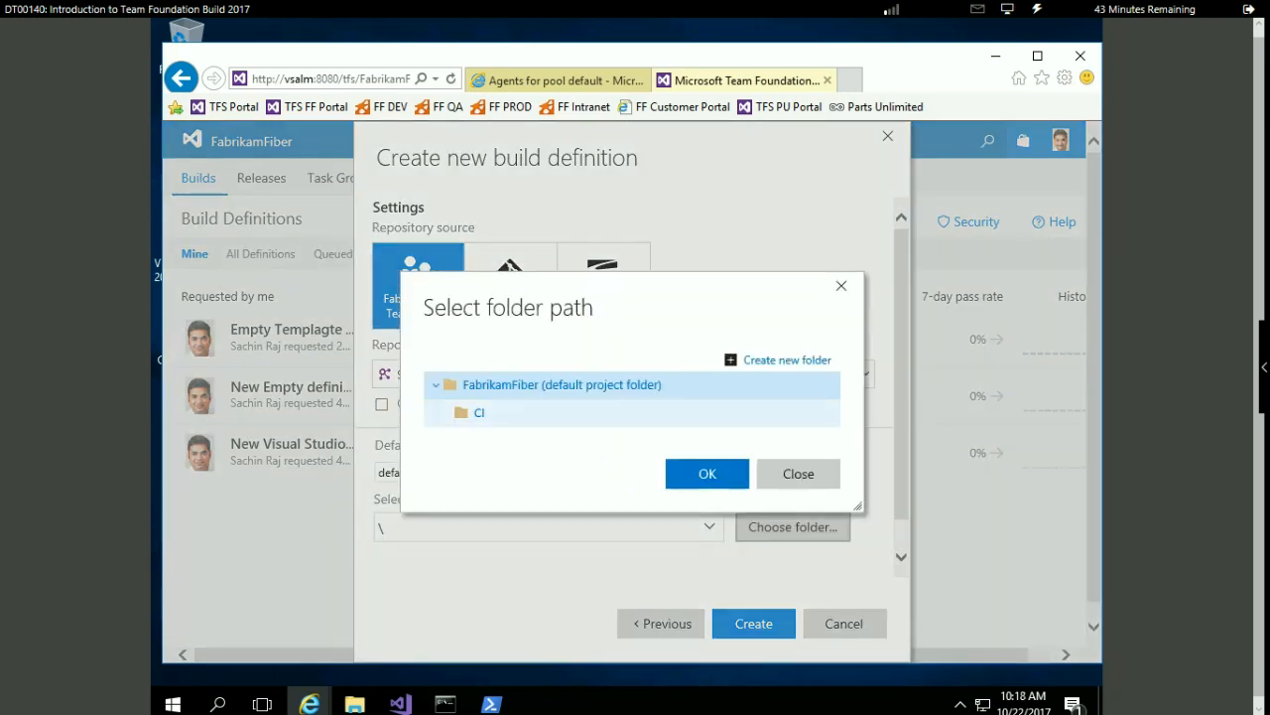
pyautogui.click(479, 413)
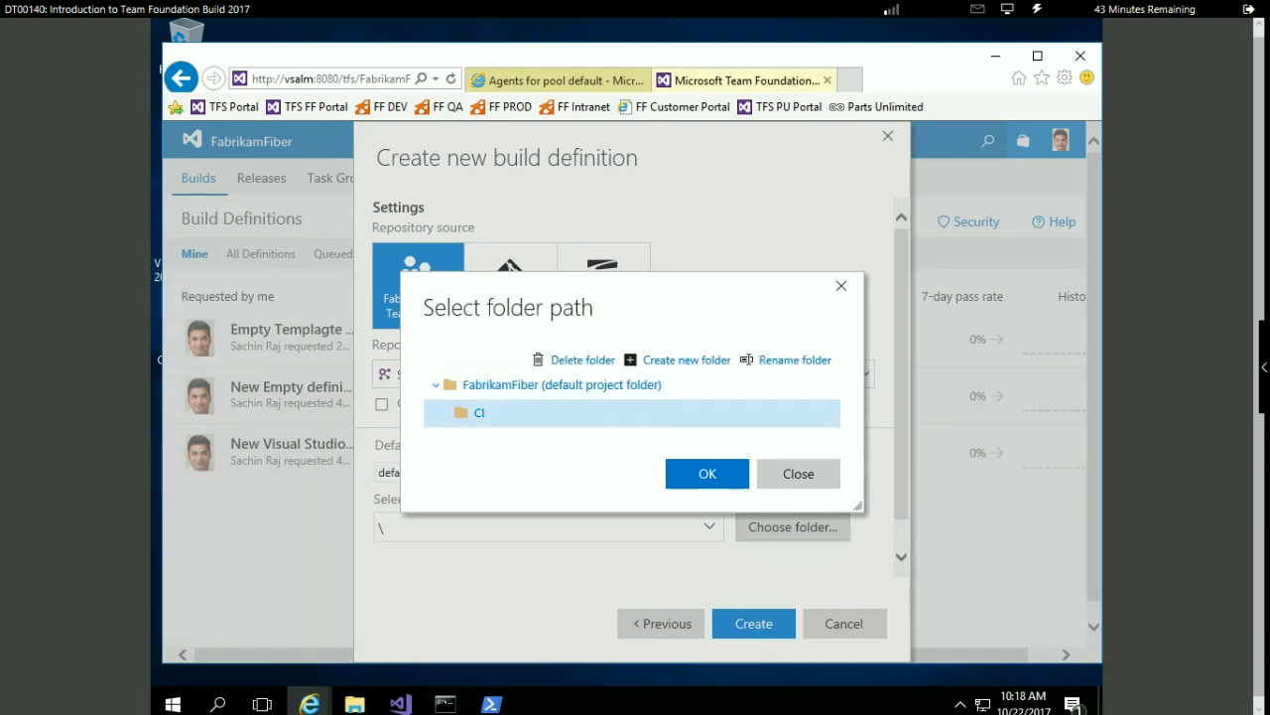
pyautogui.click(707, 473)
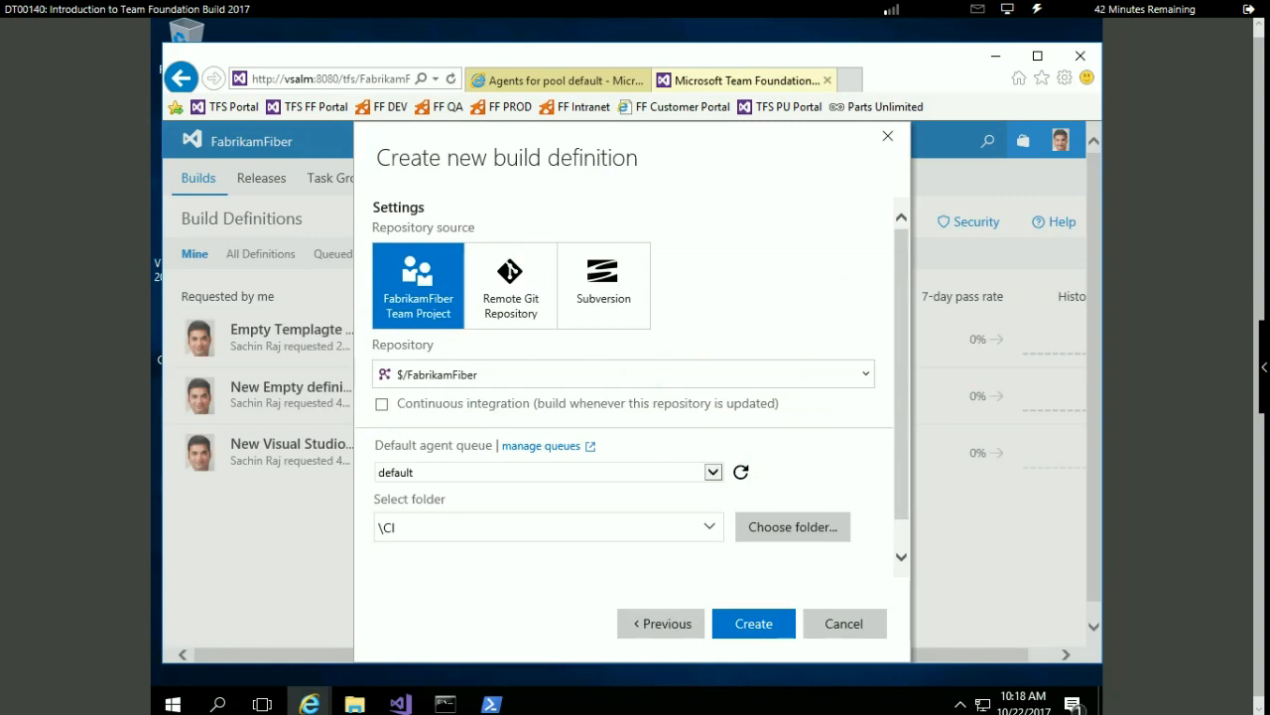
pyautogui.click(753, 624)
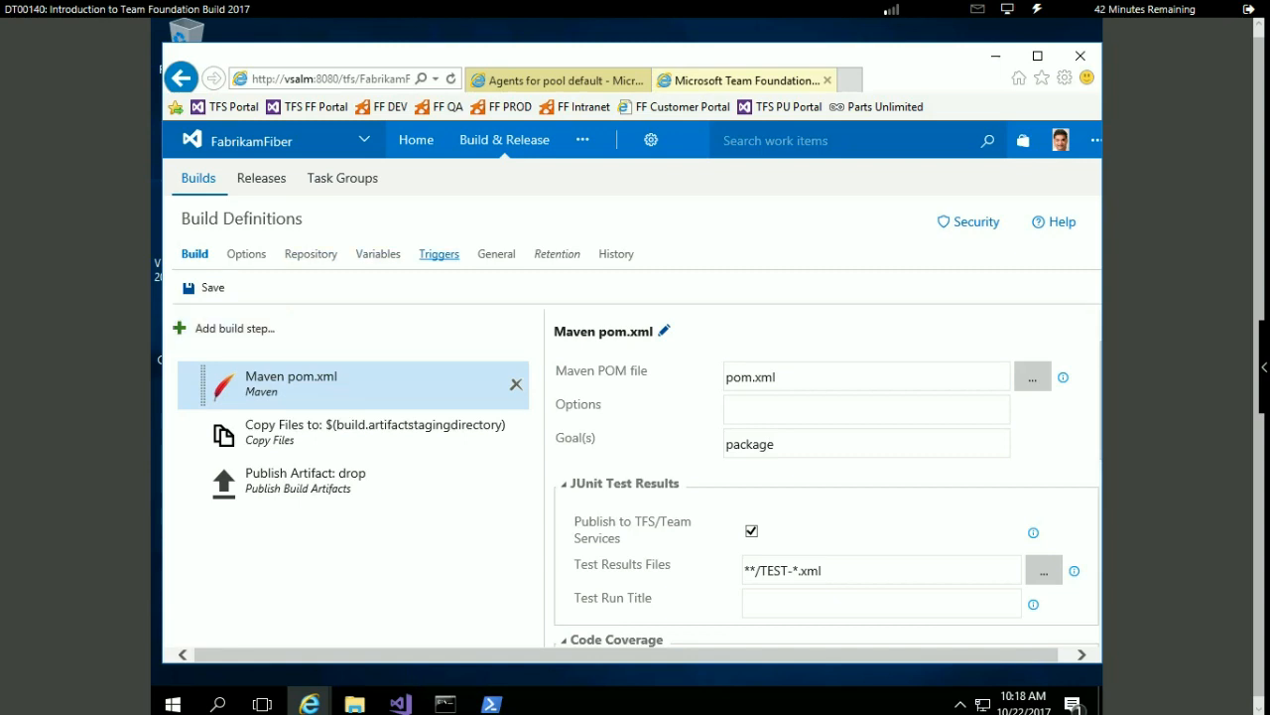
# Enable the continuous integration trigger for the new Maven definition and return to its build steps
pyautogui.click(438, 254)
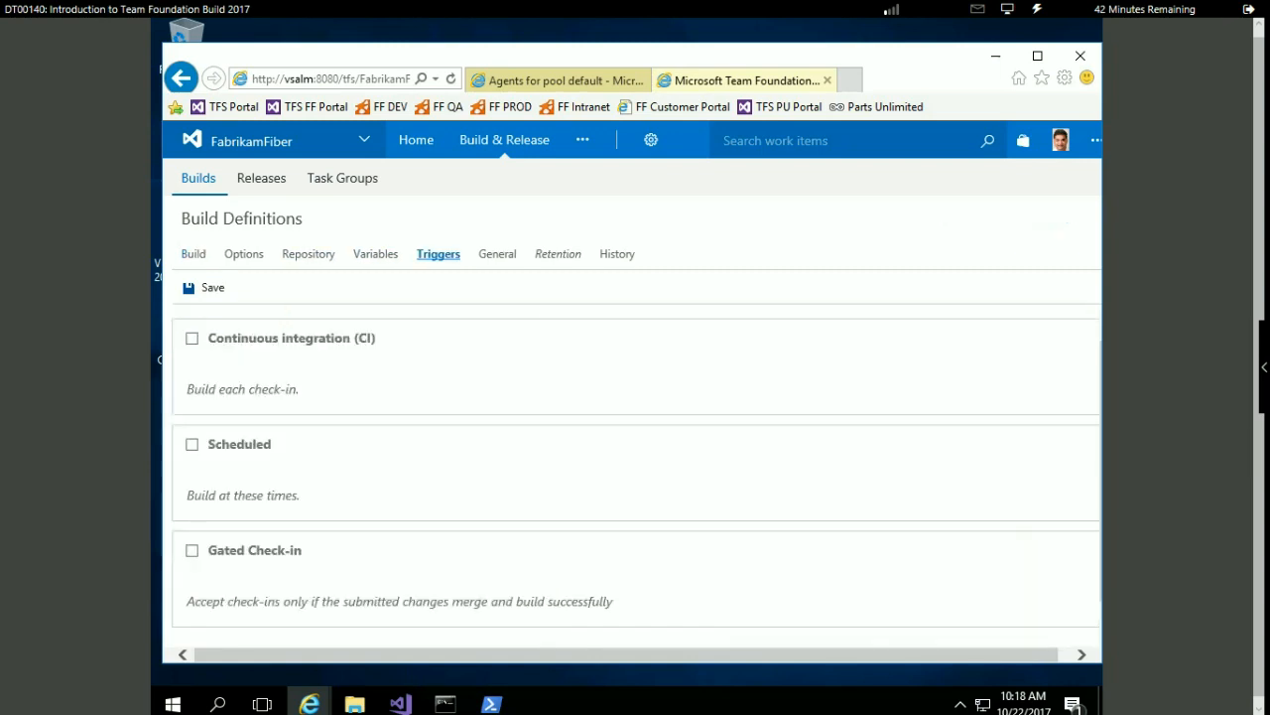
pyautogui.click(192, 338)
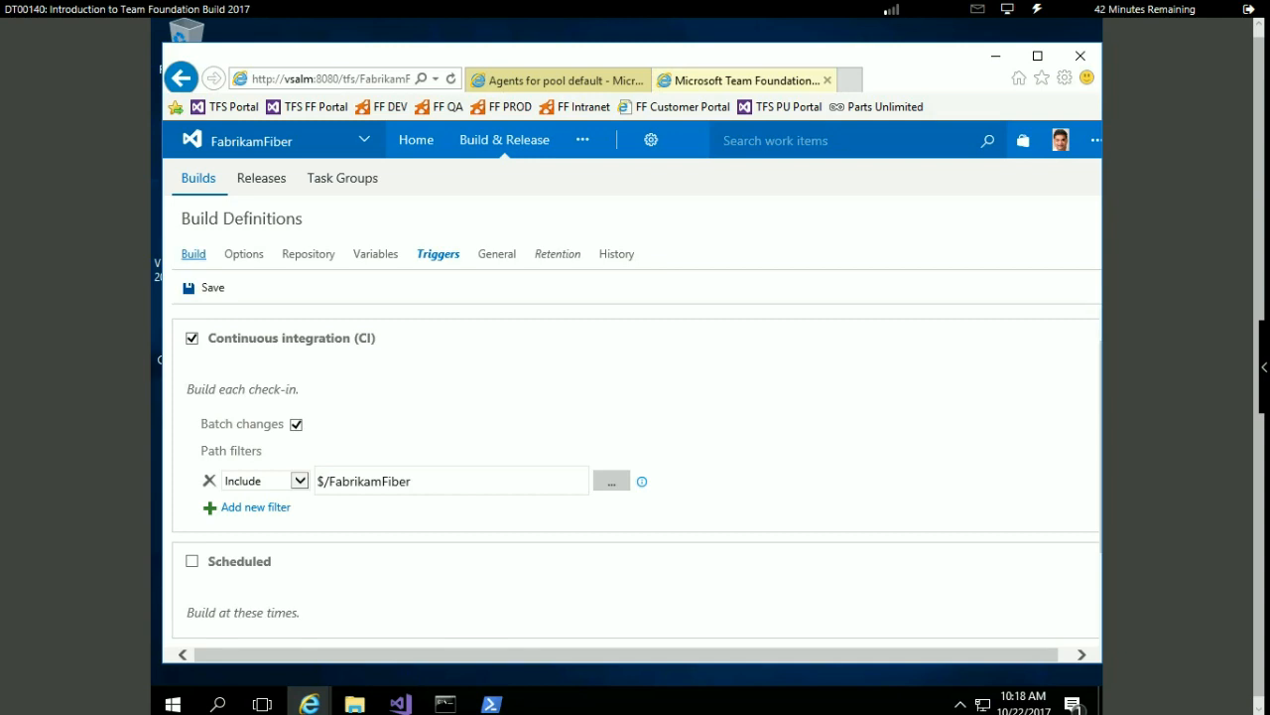
pyautogui.click(194, 254)
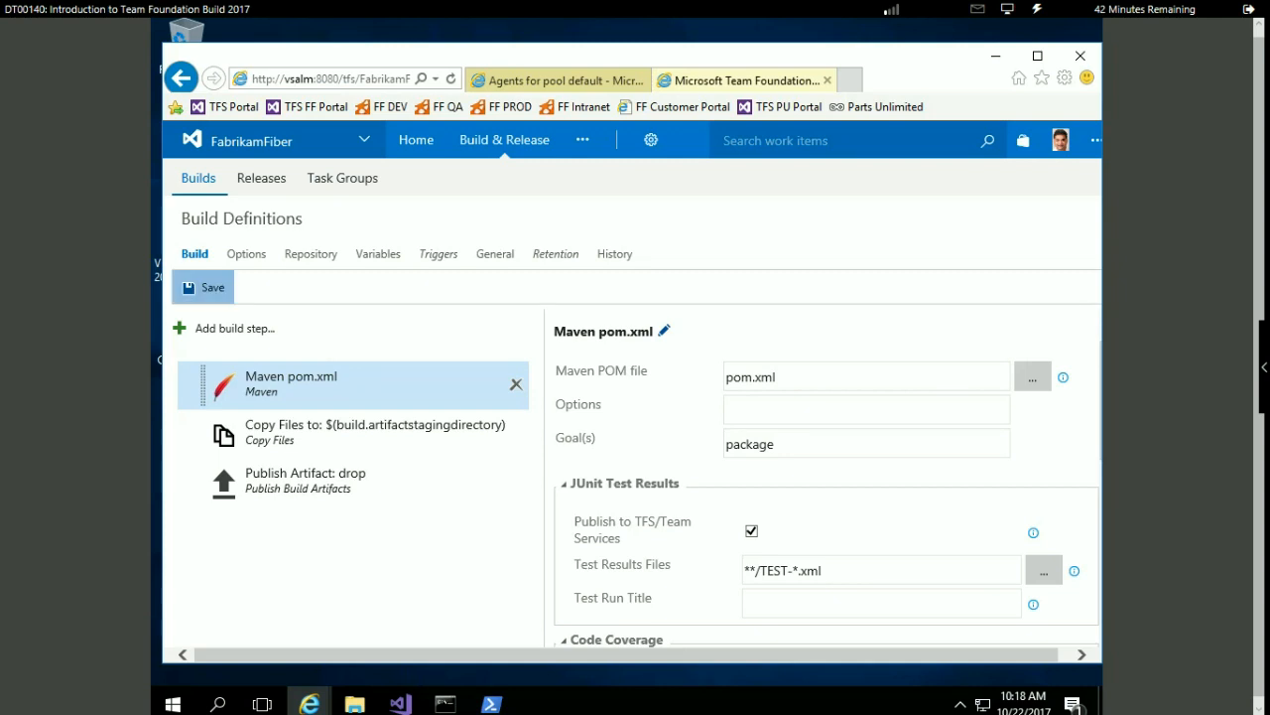
# Save the build definition in the \CI folder under the name Maven
pyautogui.click(203, 287)
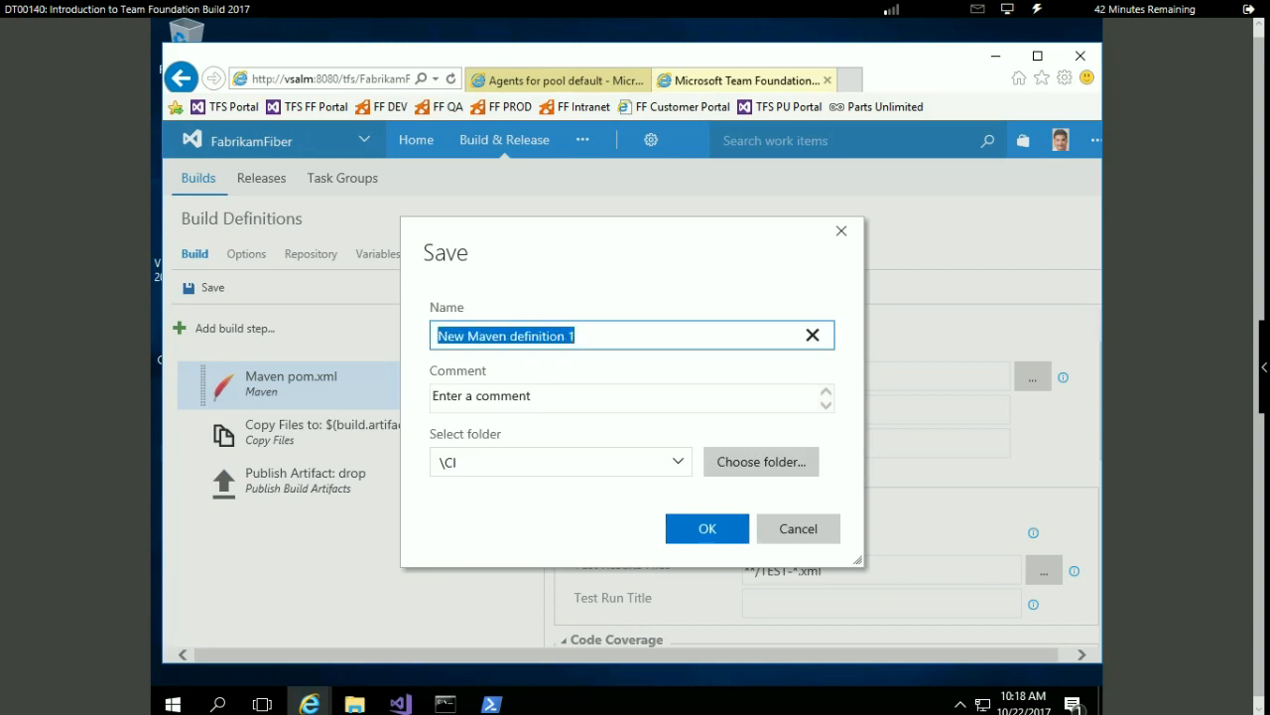
pyautogui.write('Maven')
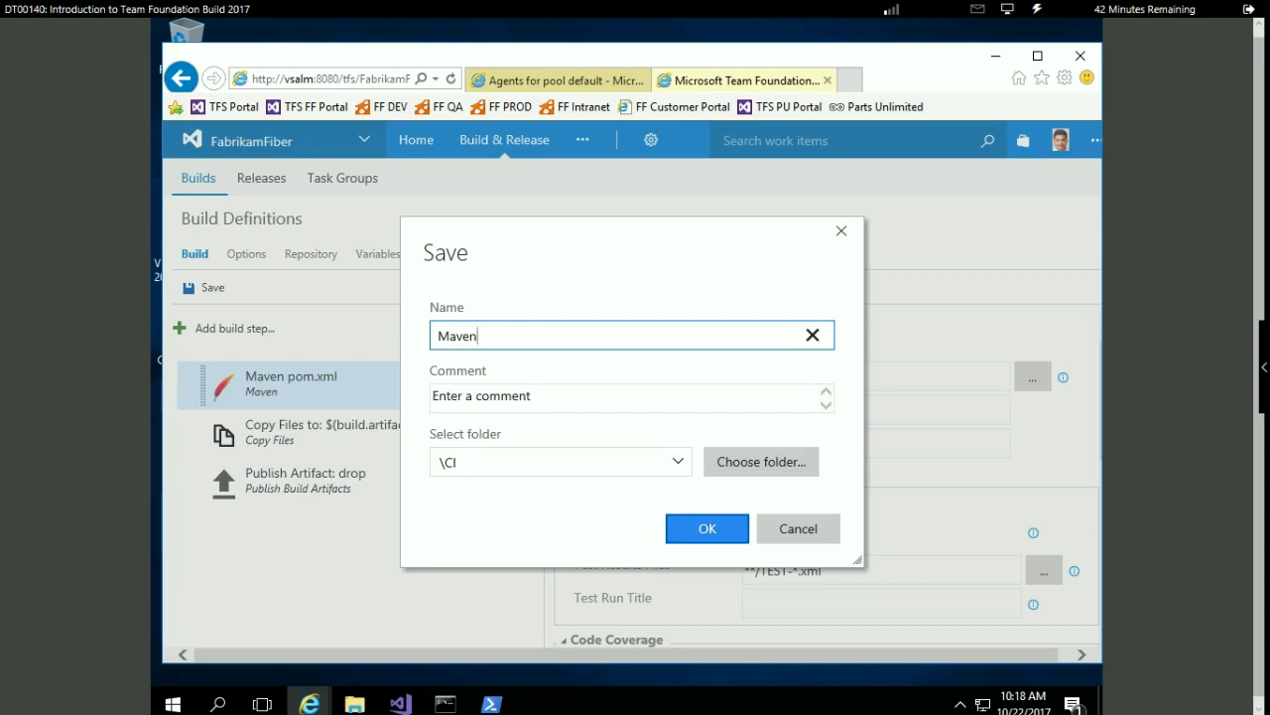
pyautogui.click(707, 529)
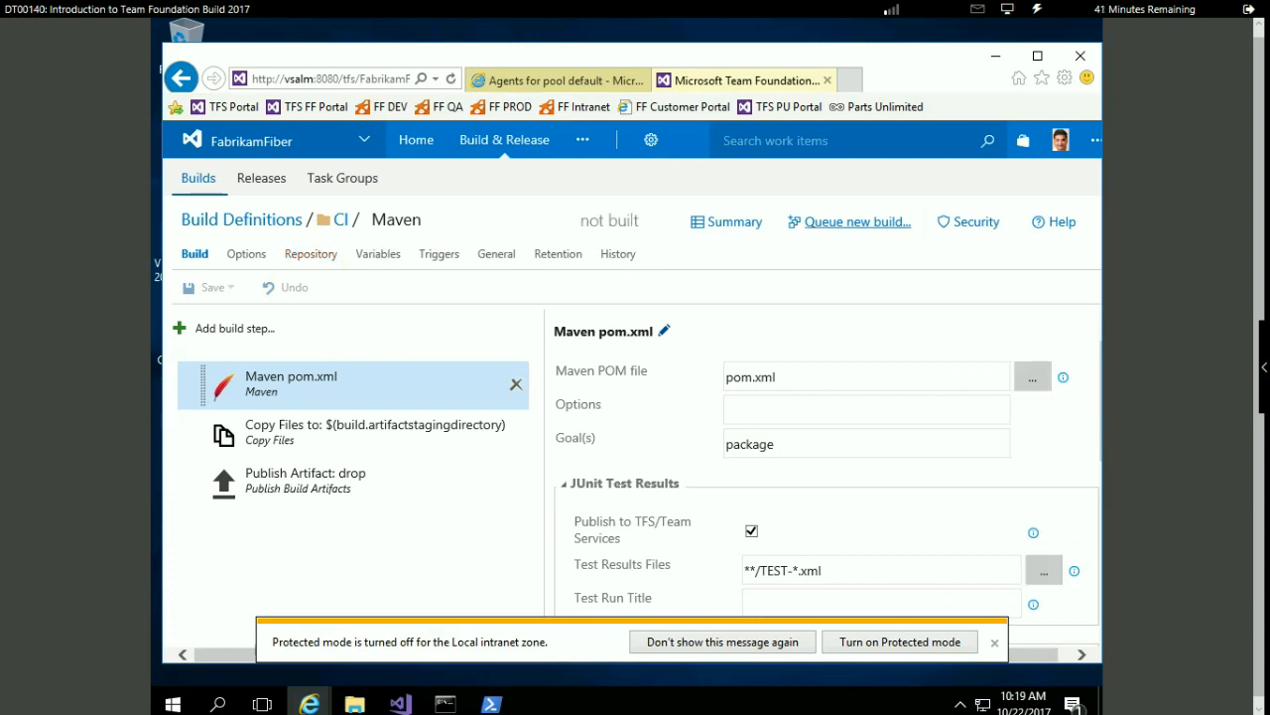
# Queue a build of the Maven definition on the default queue, confirming that it should be queued anyway
pyautogui.click(857, 223)
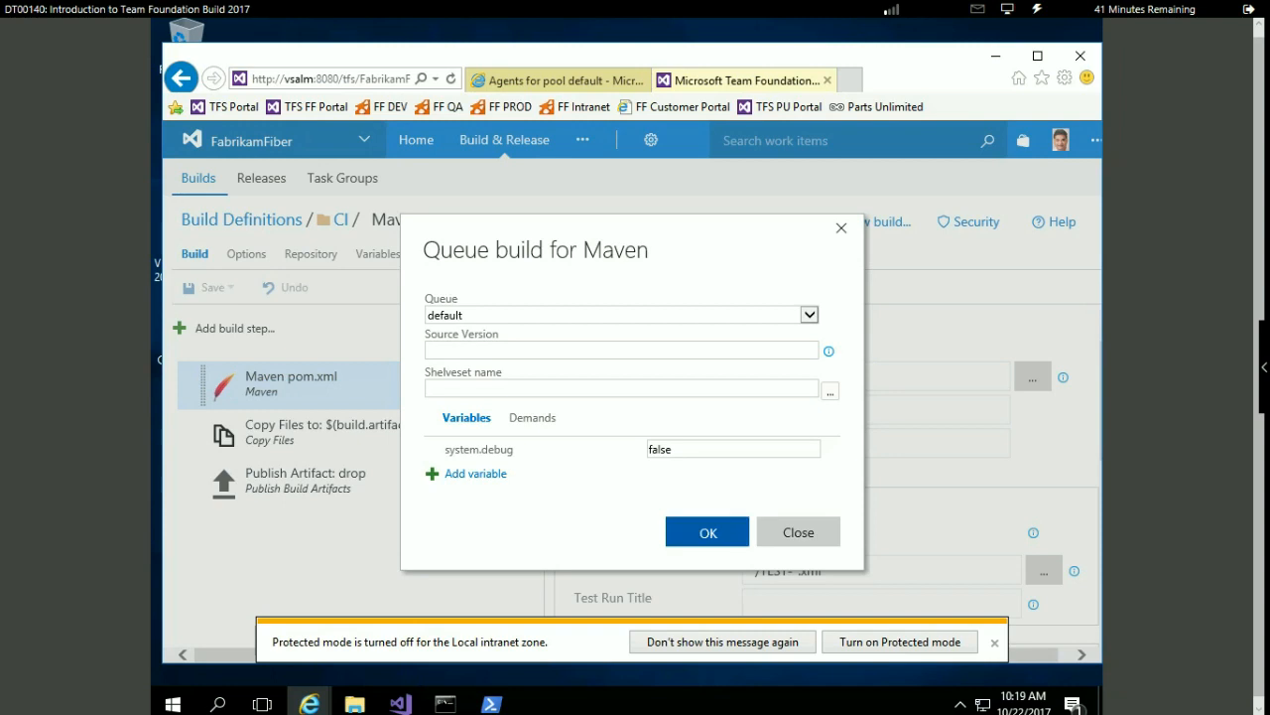
pyautogui.click(708, 532)
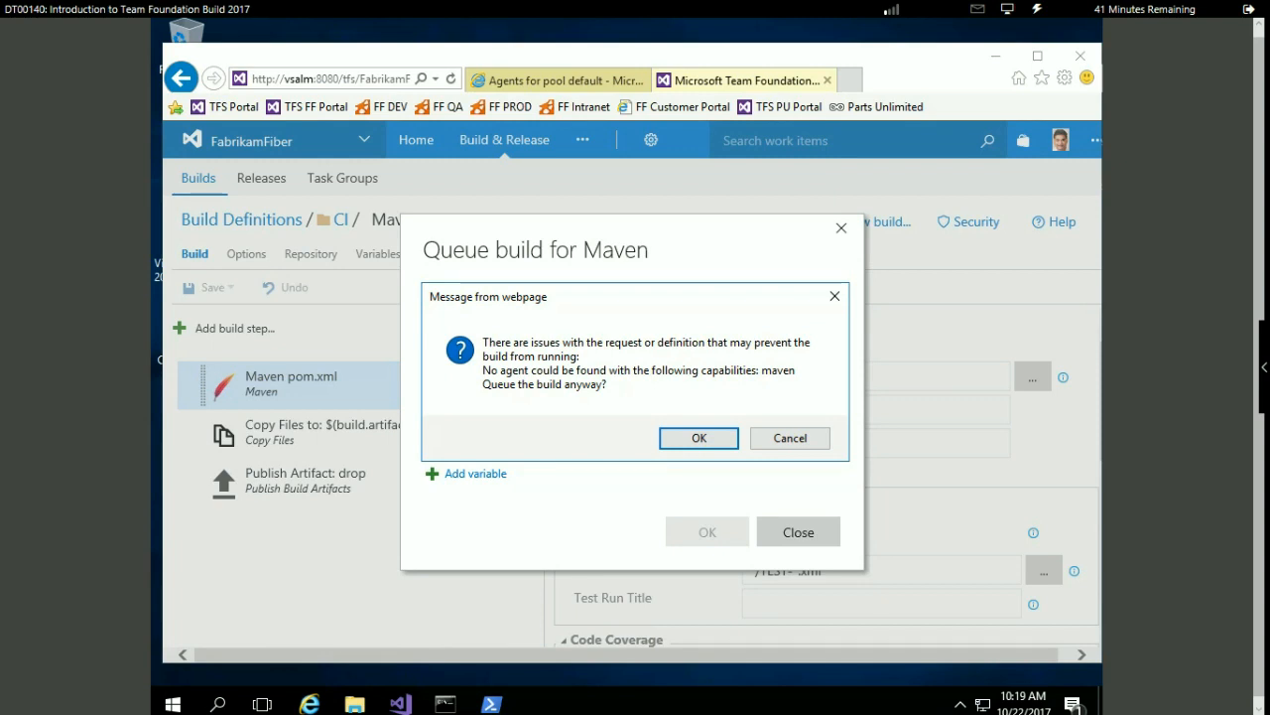
pyautogui.press('Return')
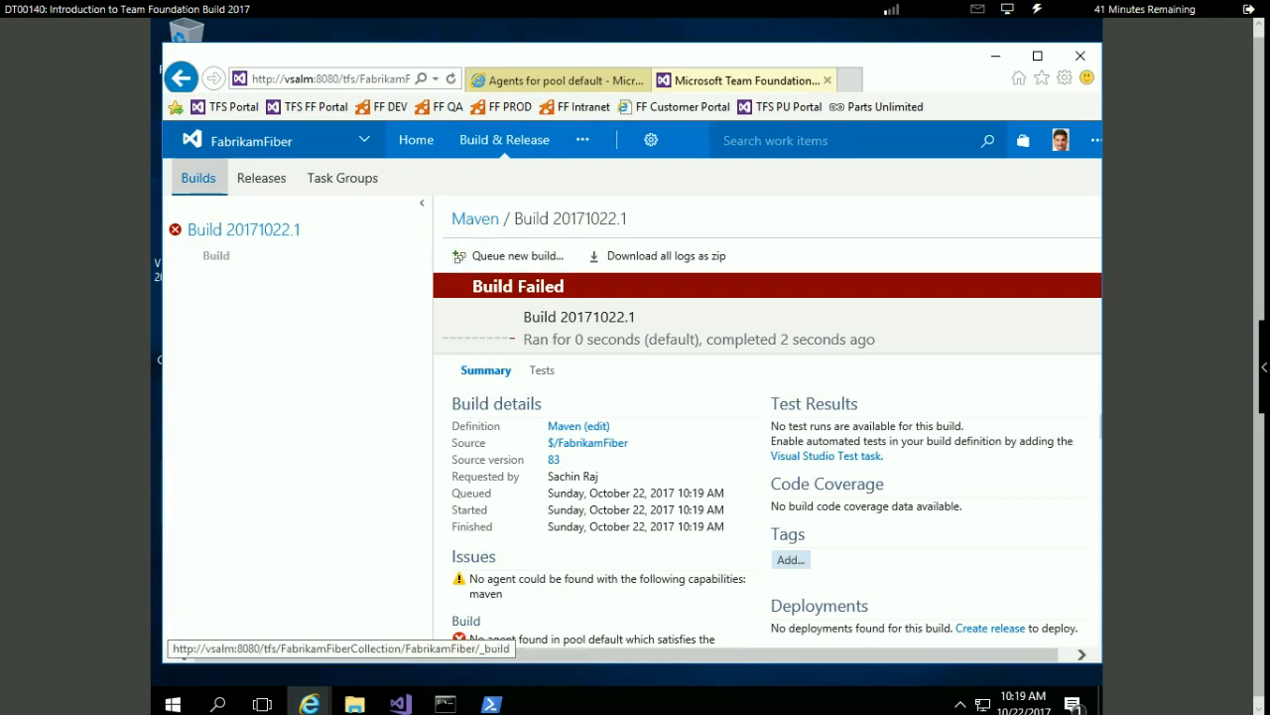
# Open build #23 of the Empty Templagte definition and examine its Get Sources and Run Test logs
pyautogui.click(197, 177)
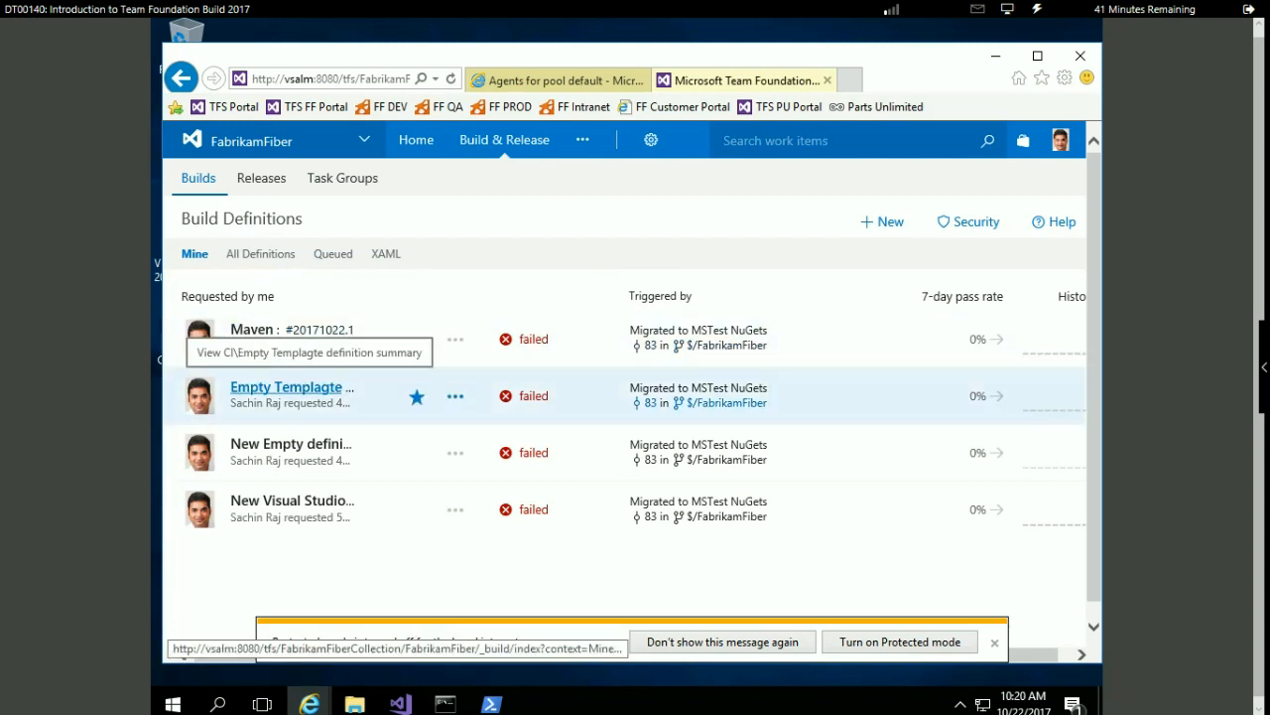
pyautogui.click(288, 388)
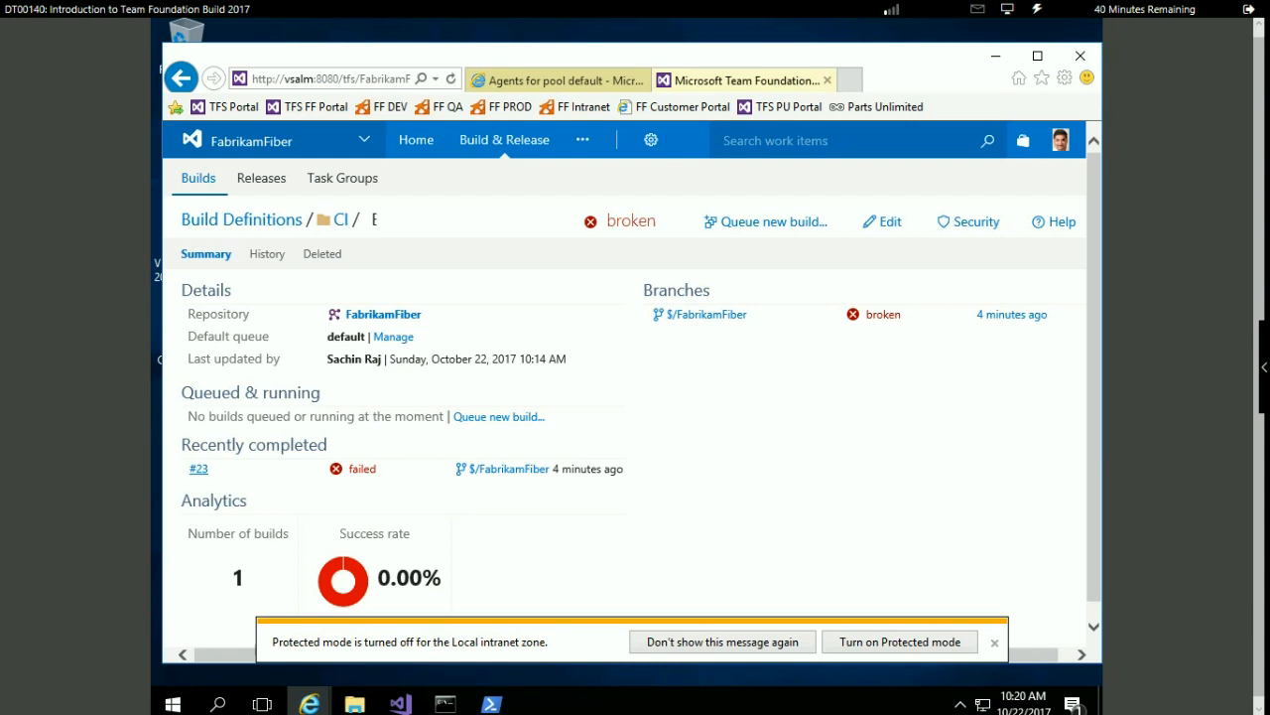
pyautogui.click(199, 468)
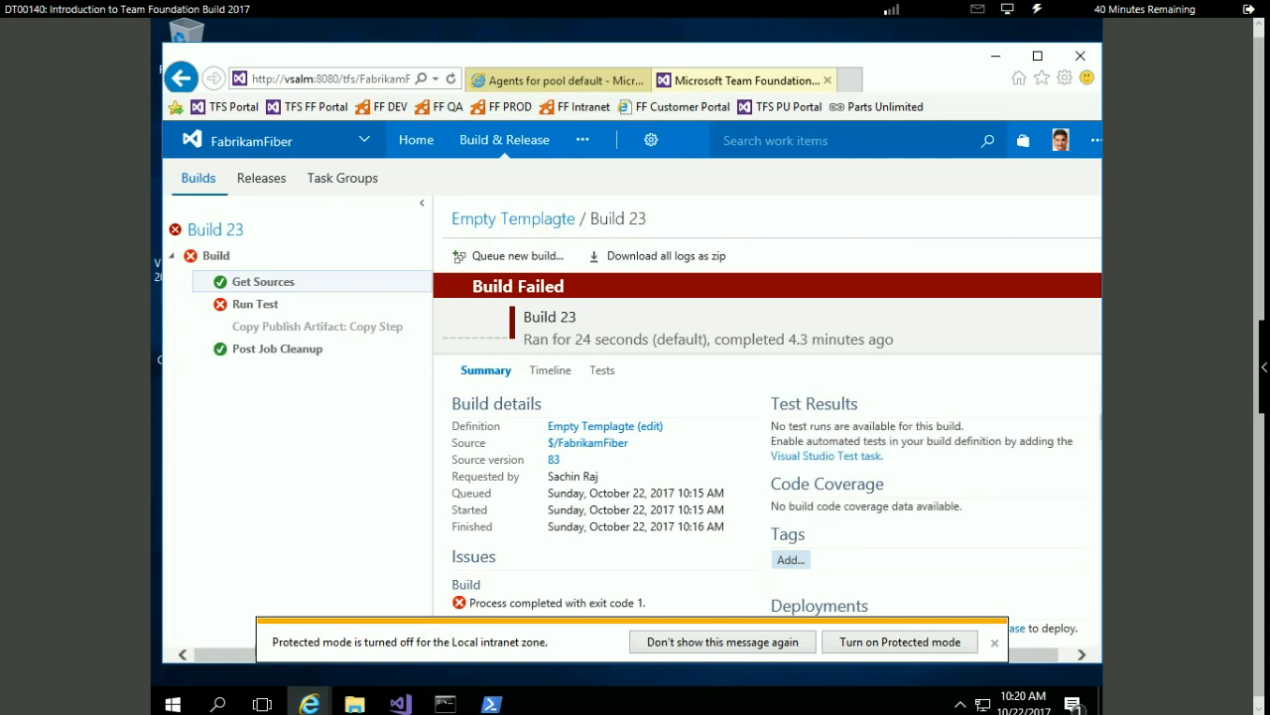
pyautogui.click(263, 281)
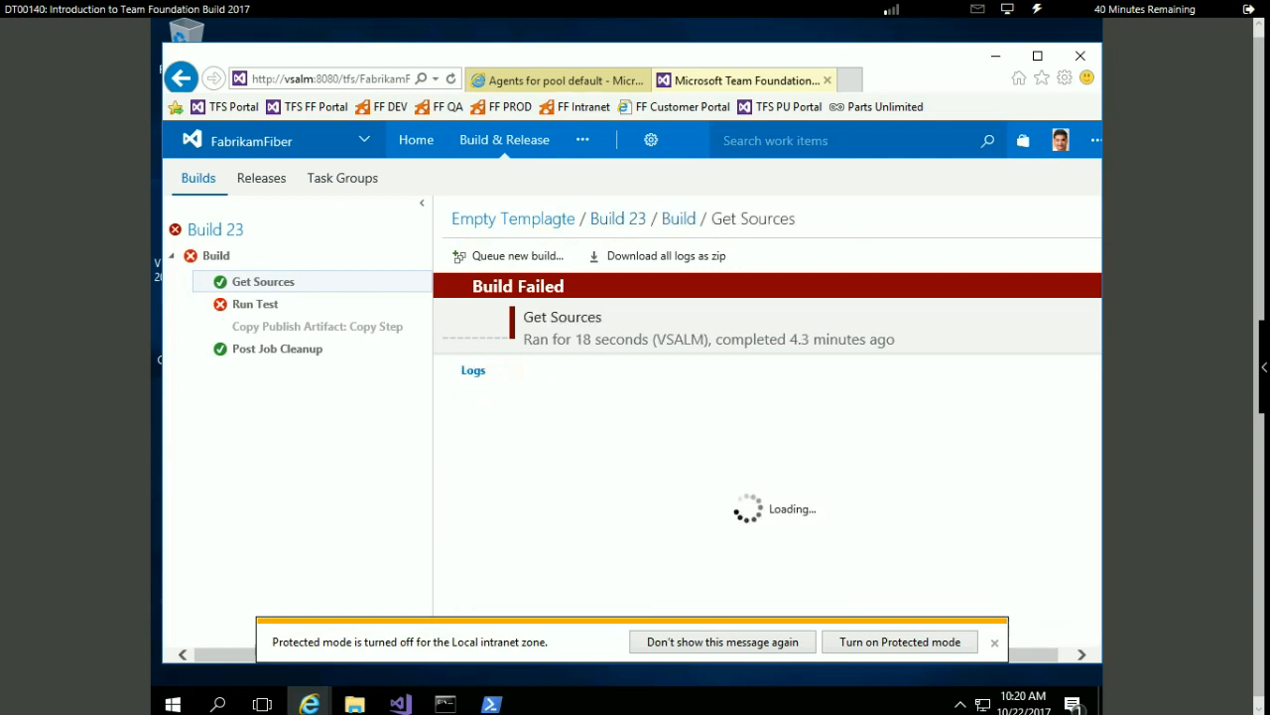
pyautogui.click(255, 305)
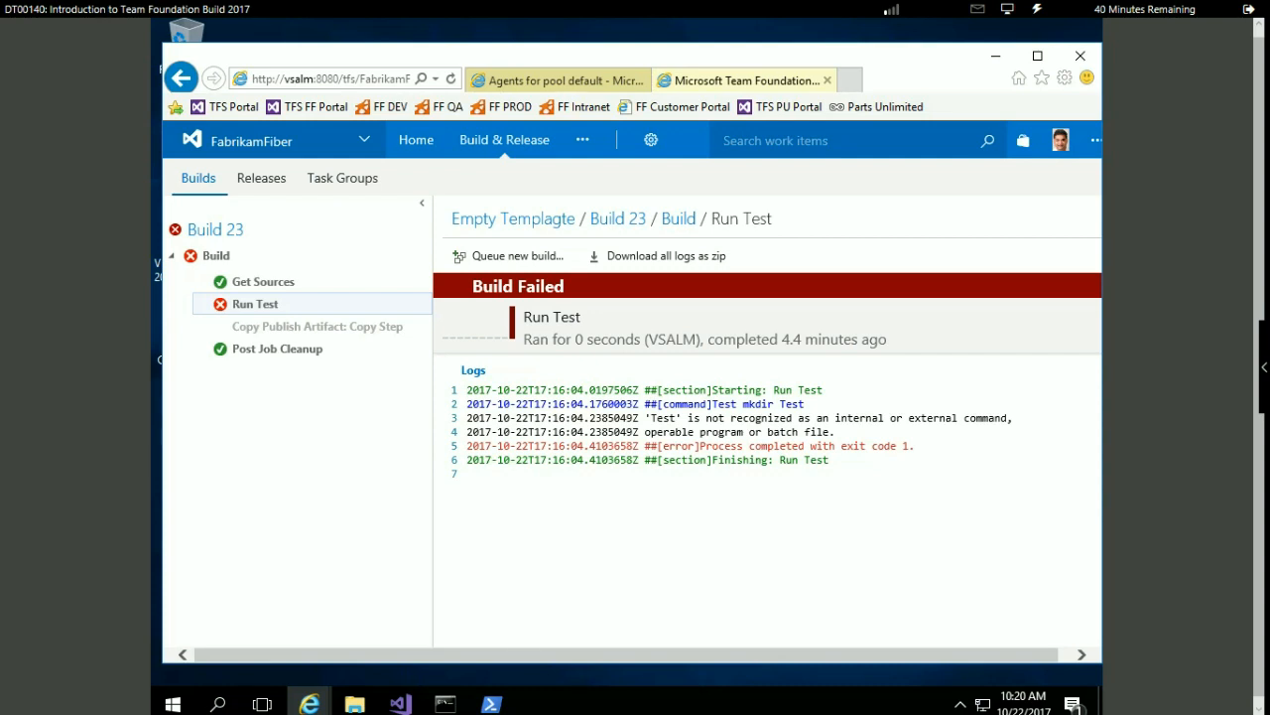
pyautogui.click(198, 178)
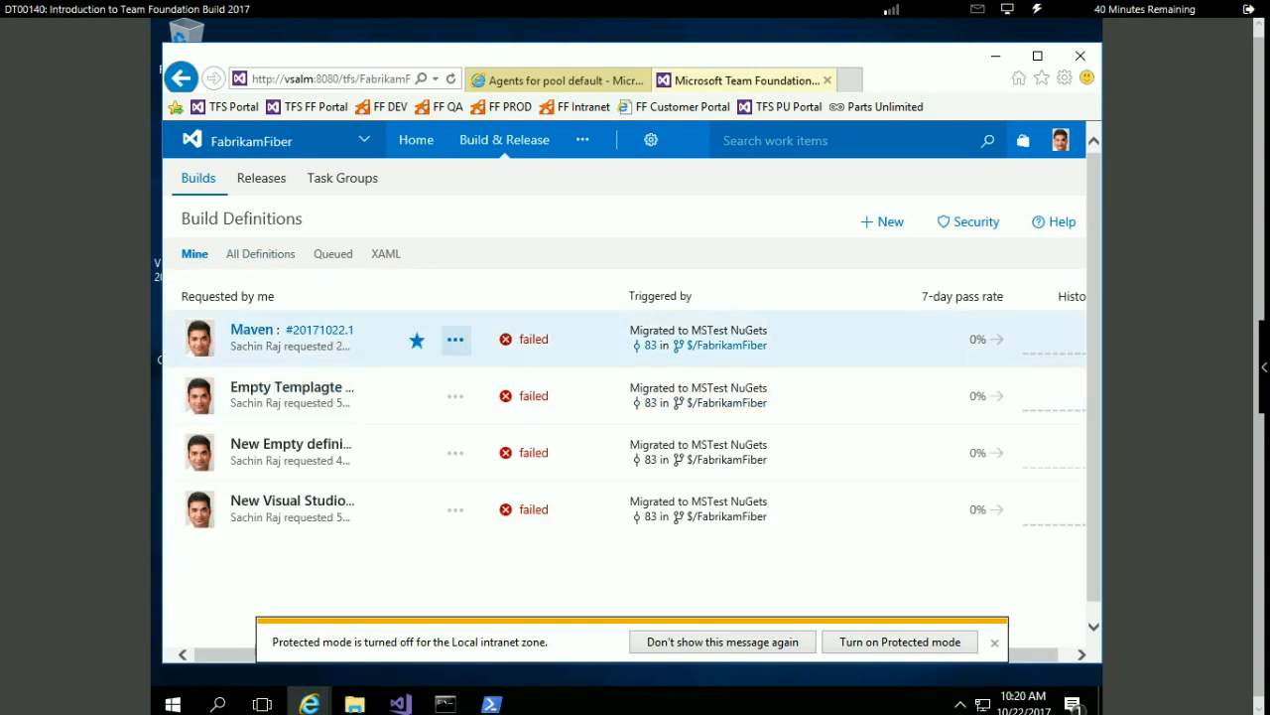
pyautogui.click(454, 340)
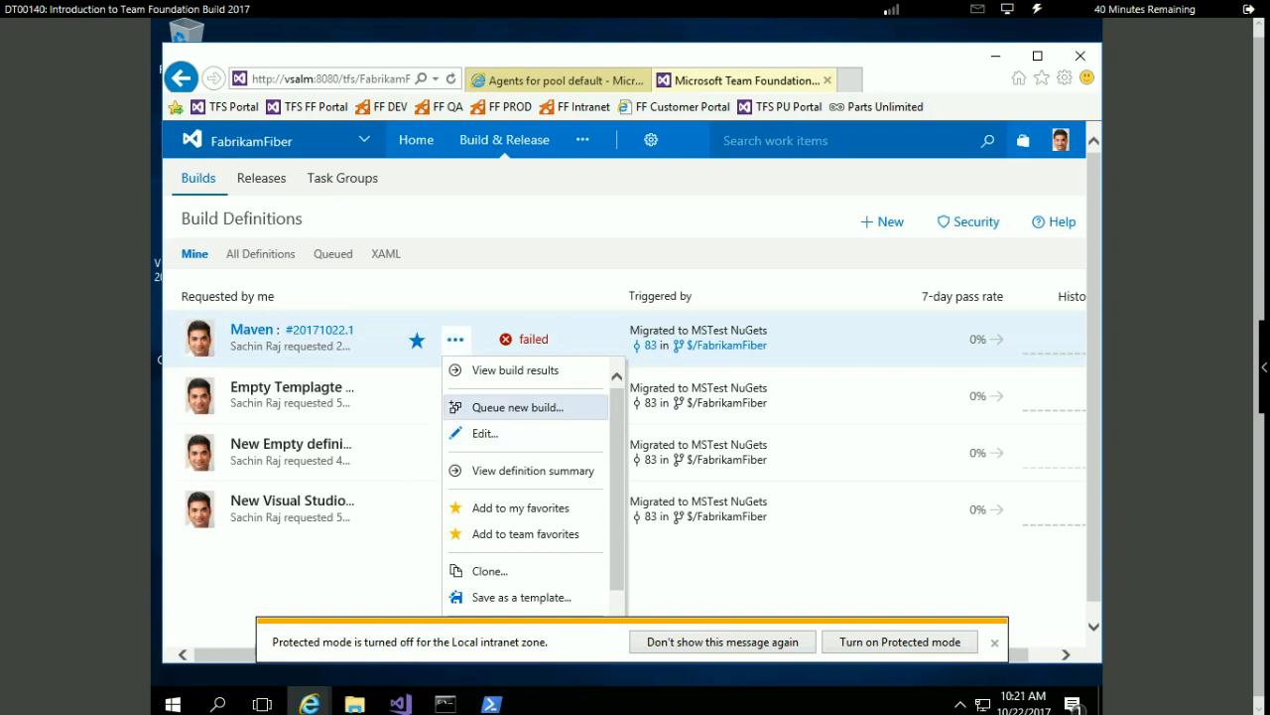
pyautogui.click(517, 407)
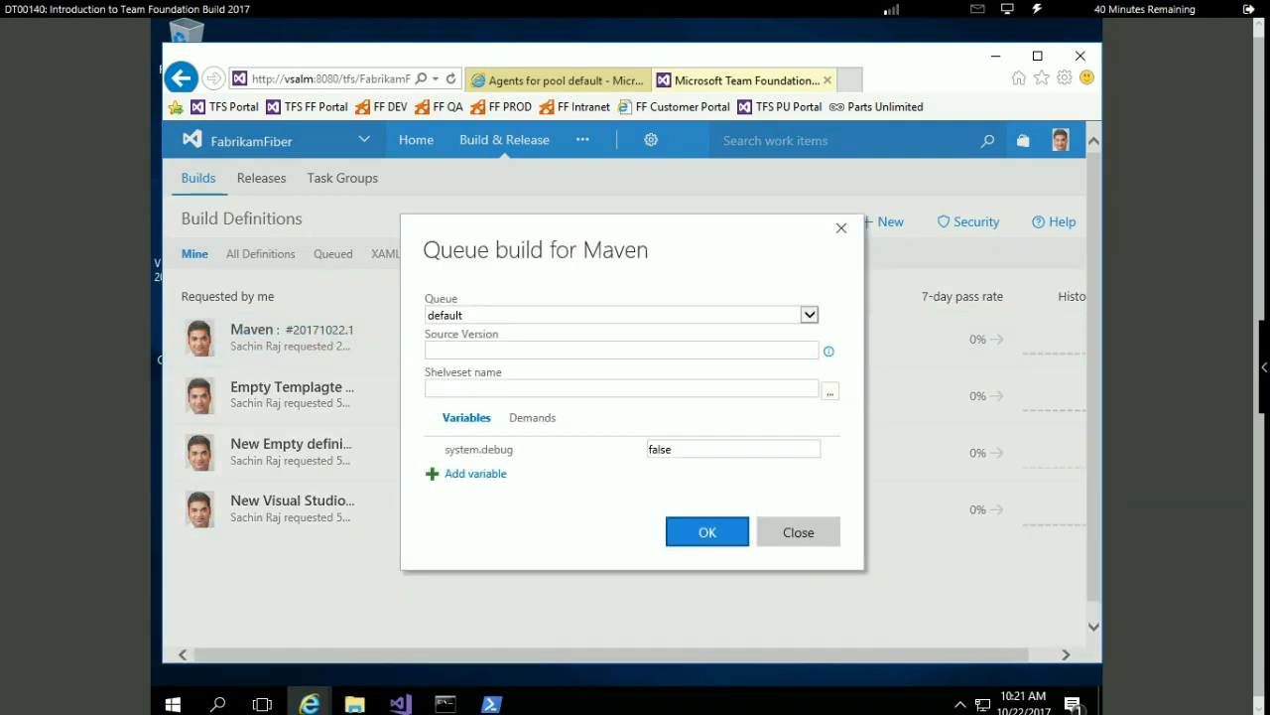
pyautogui.press('Return')
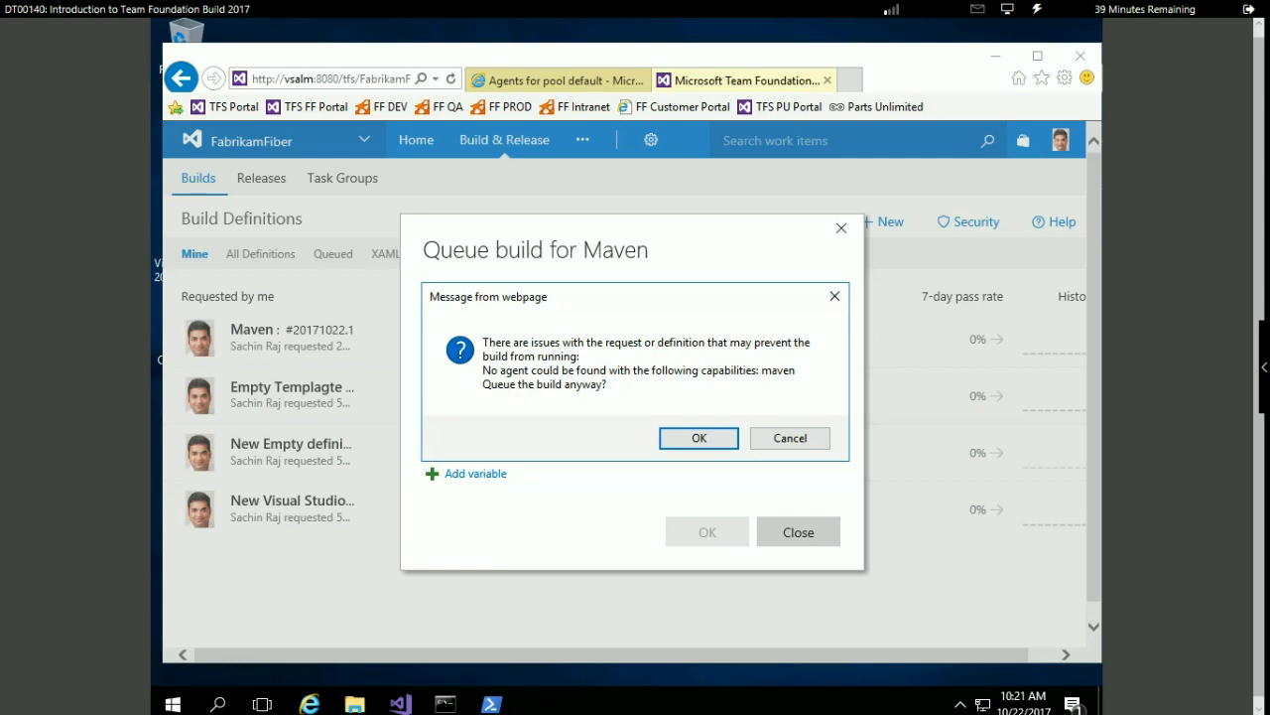
pyautogui.click(790, 438)
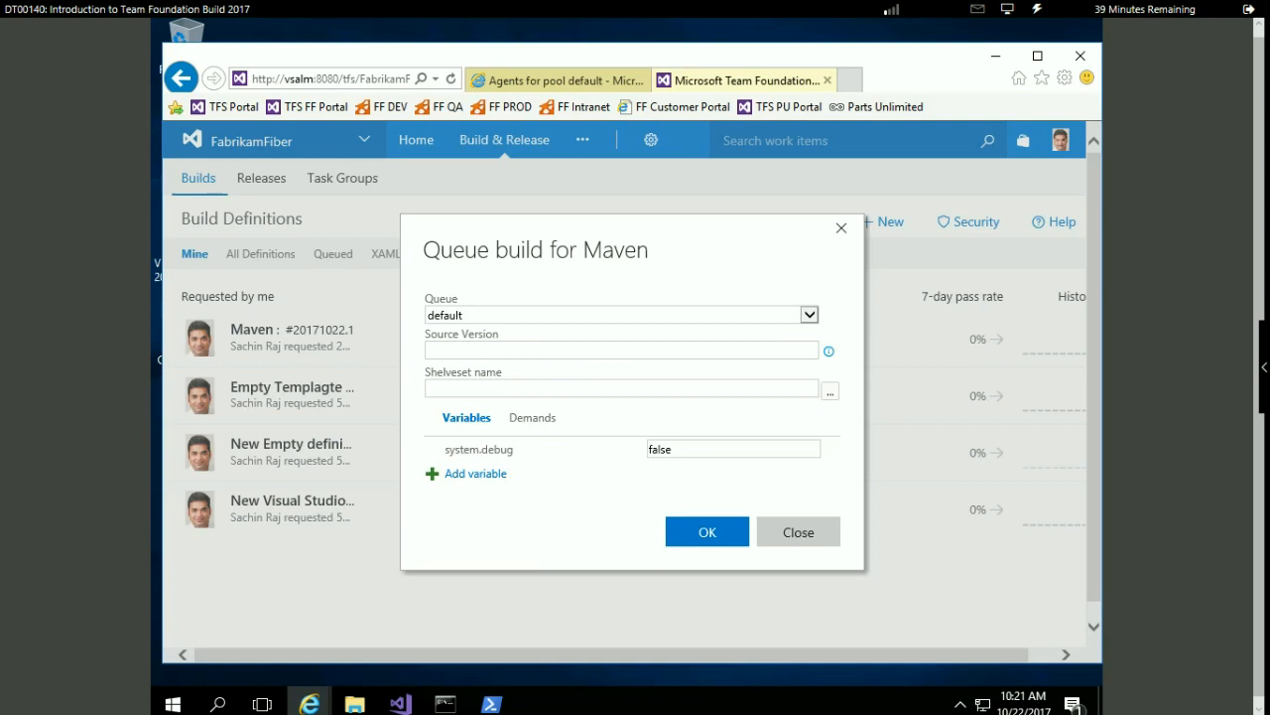
pyautogui.click(799, 533)
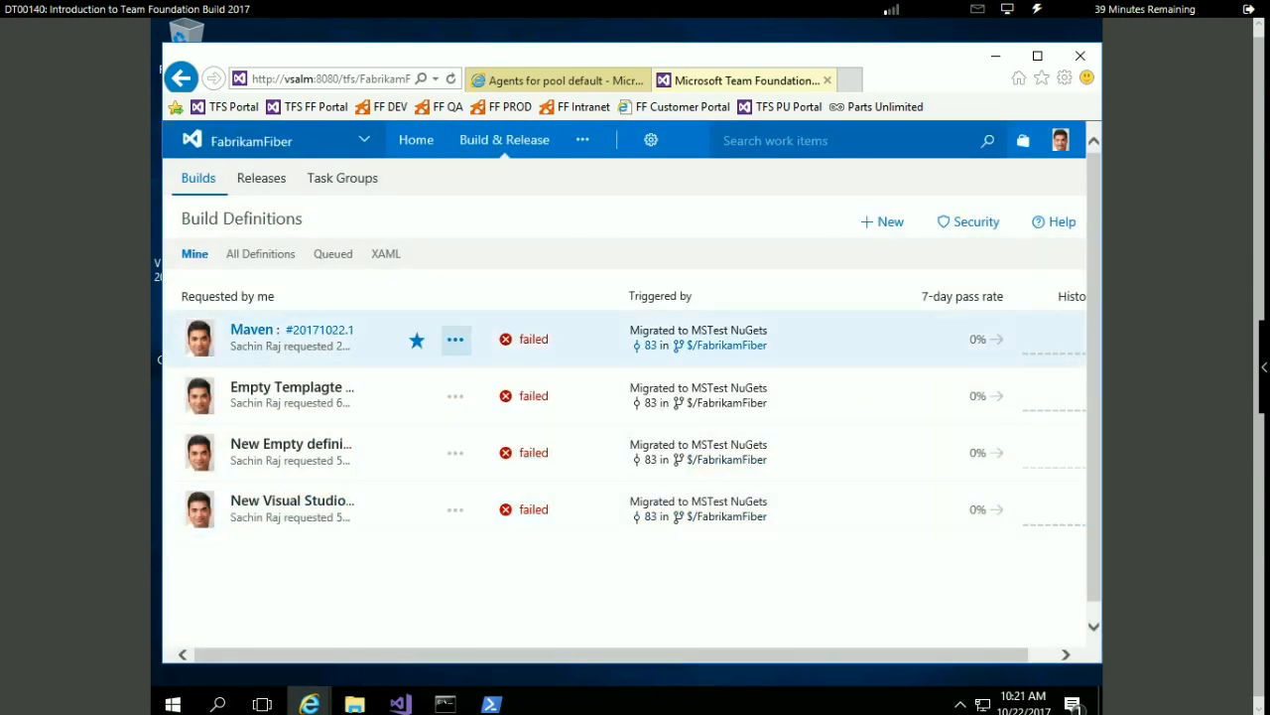
# Open the Maven build definition for editing and remove its Maven pom.xml build step
pyautogui.click(455, 340)
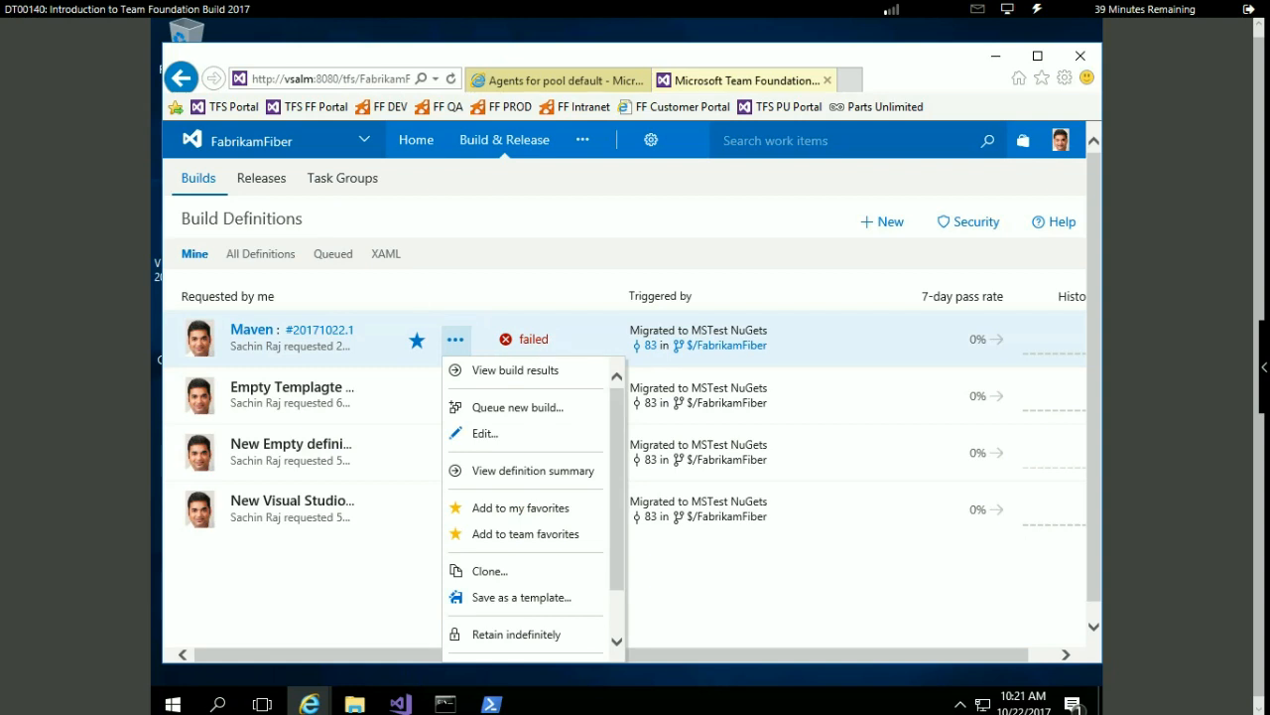
pyautogui.click(485, 433)
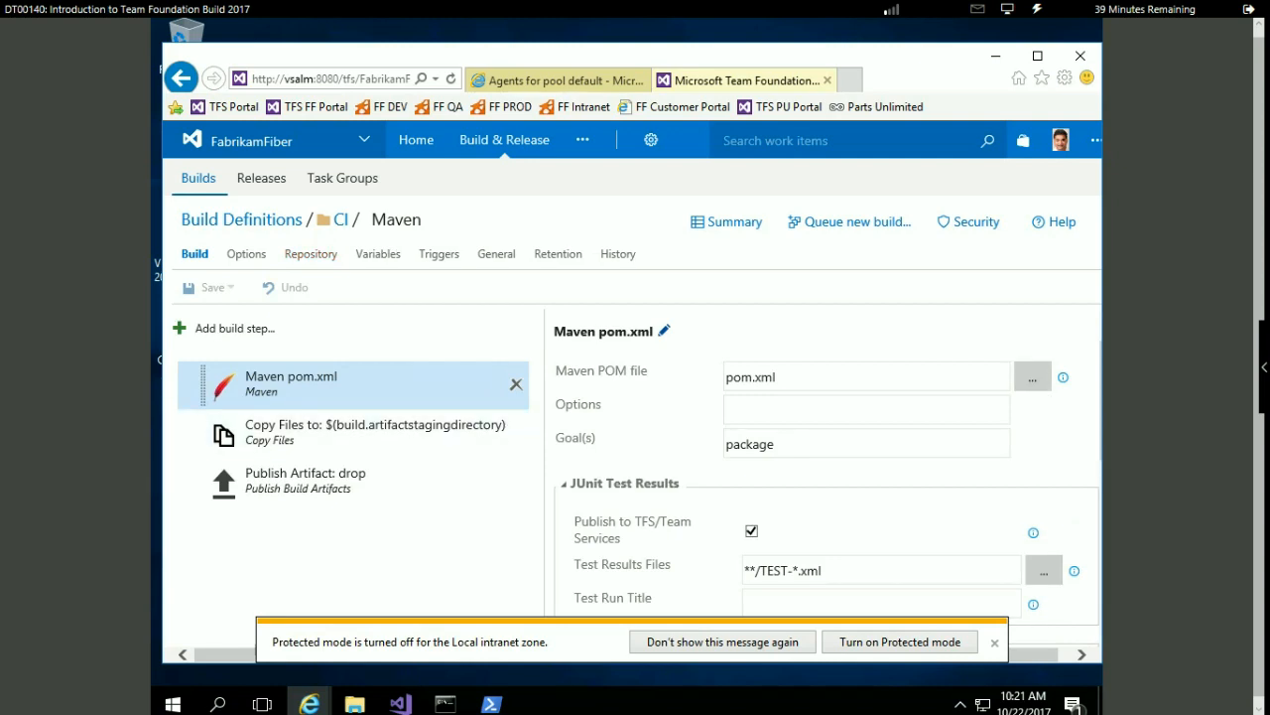
pyautogui.click(516, 384)
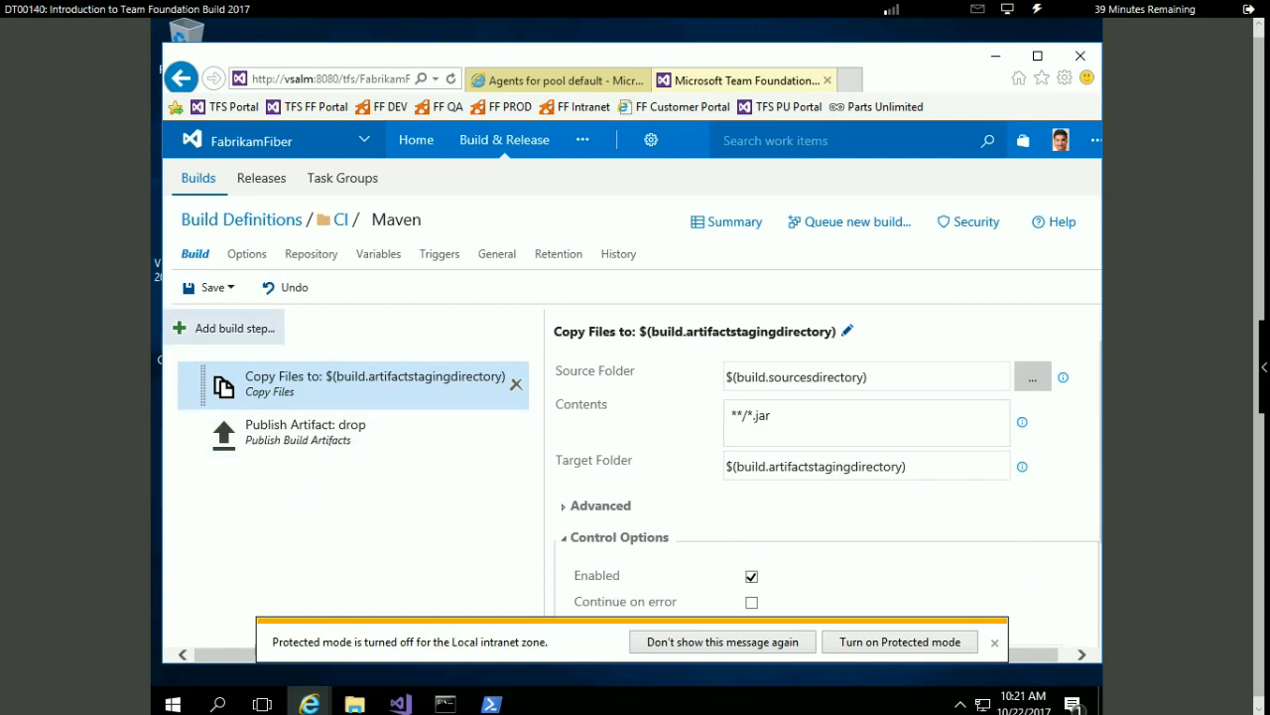
# Add an MSBuild task from the Build category of the task catalogue to the definition
pyautogui.click(228, 327)
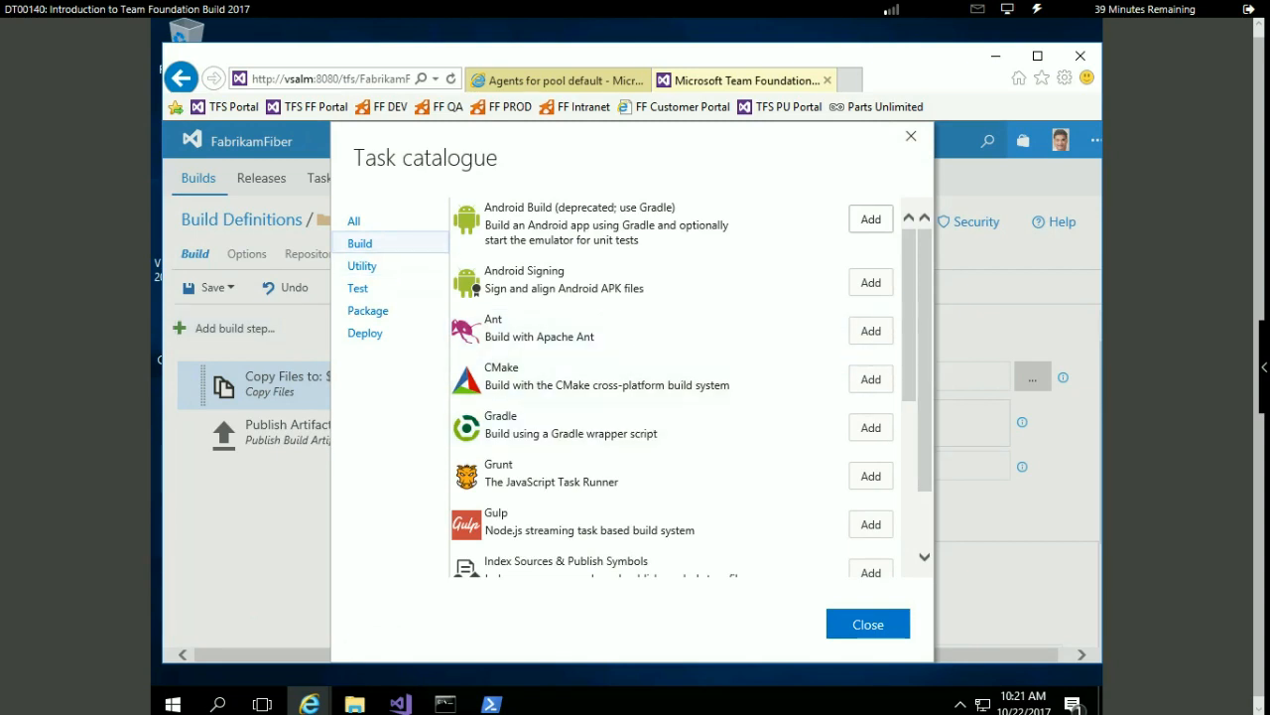
pyautogui.scroll(-1, 909, 328)
pyautogui.scroll(-3, 909, 327)
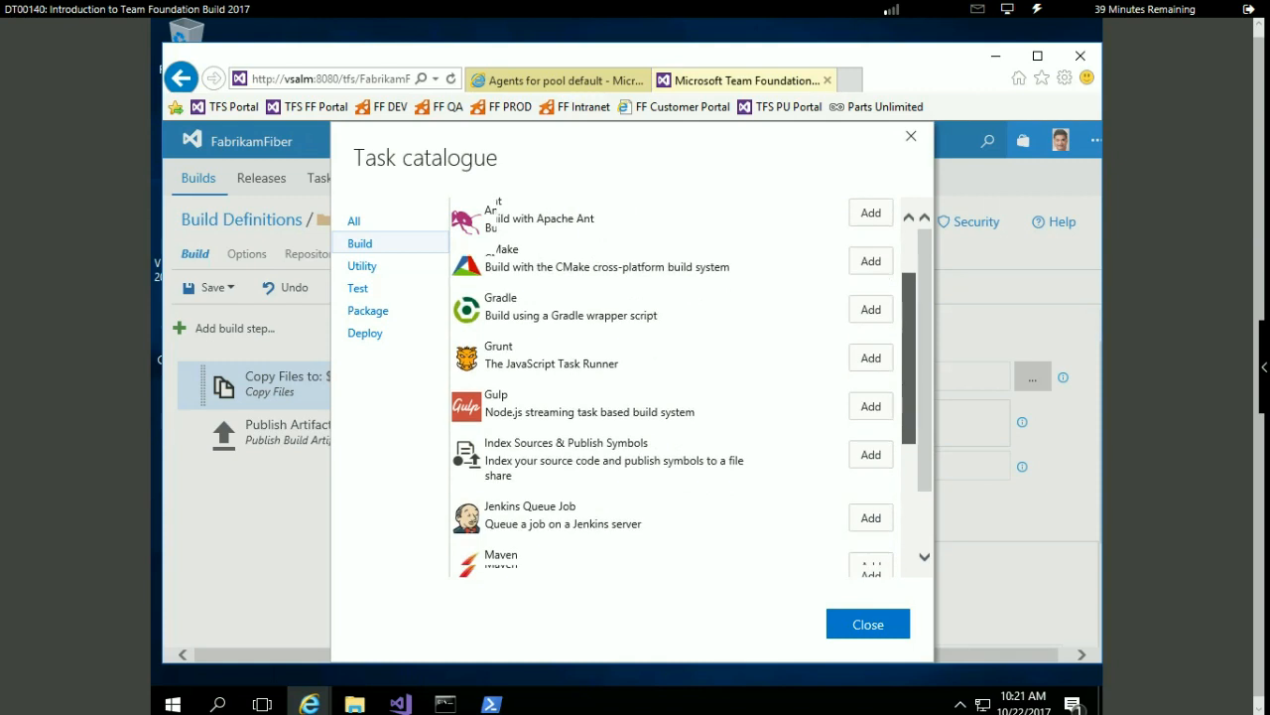
pyautogui.scroll(-3, 909, 327)
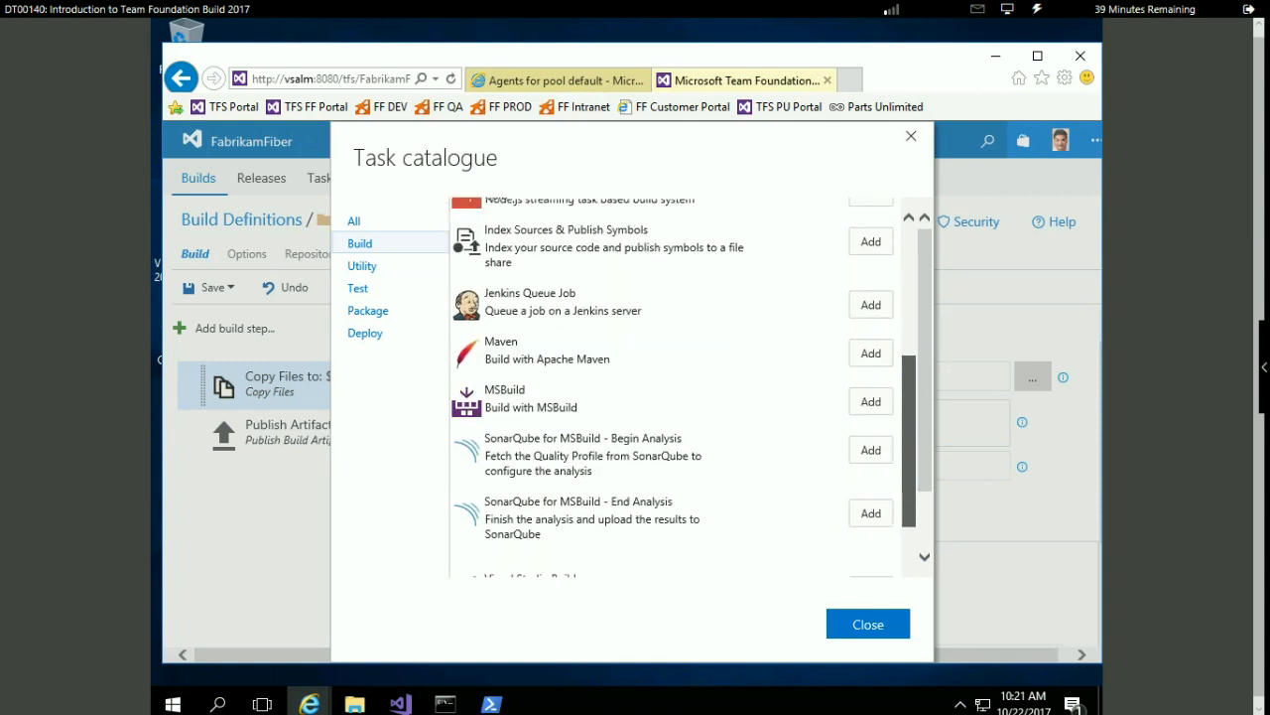
pyautogui.scroll(-1, 675, 436)
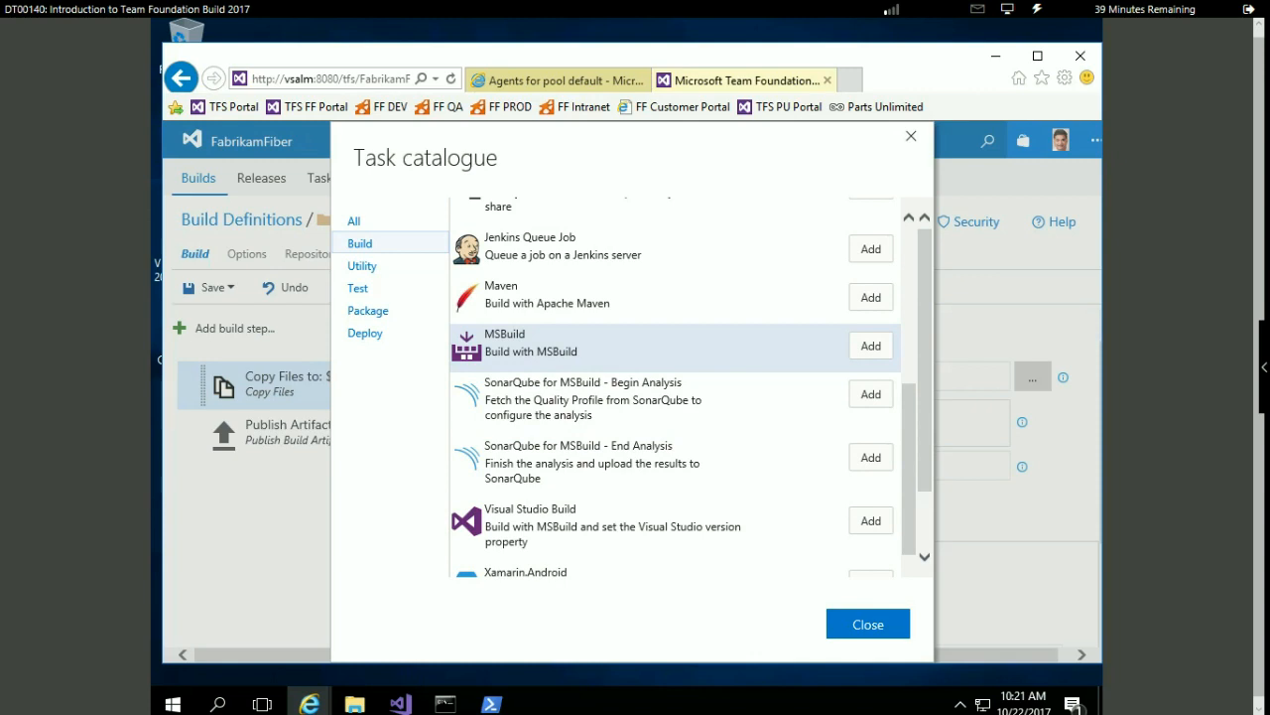
pyautogui.click(871, 347)
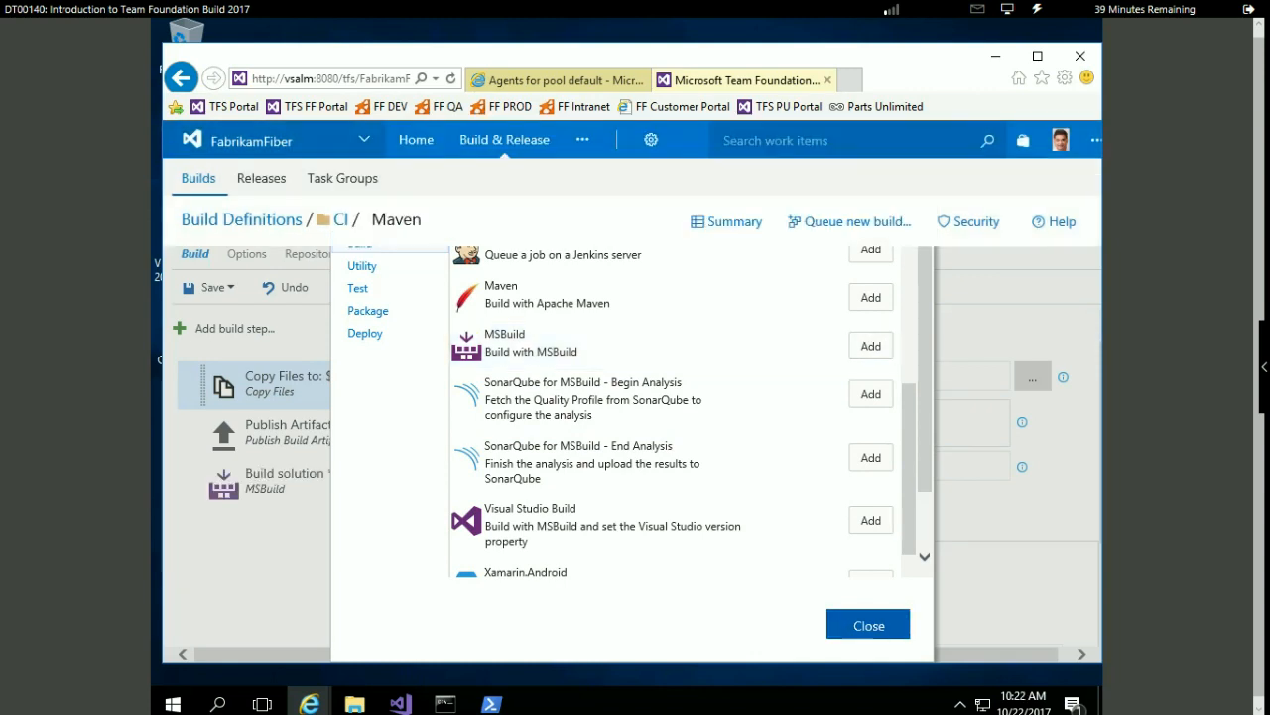
pyautogui.click(868, 624)
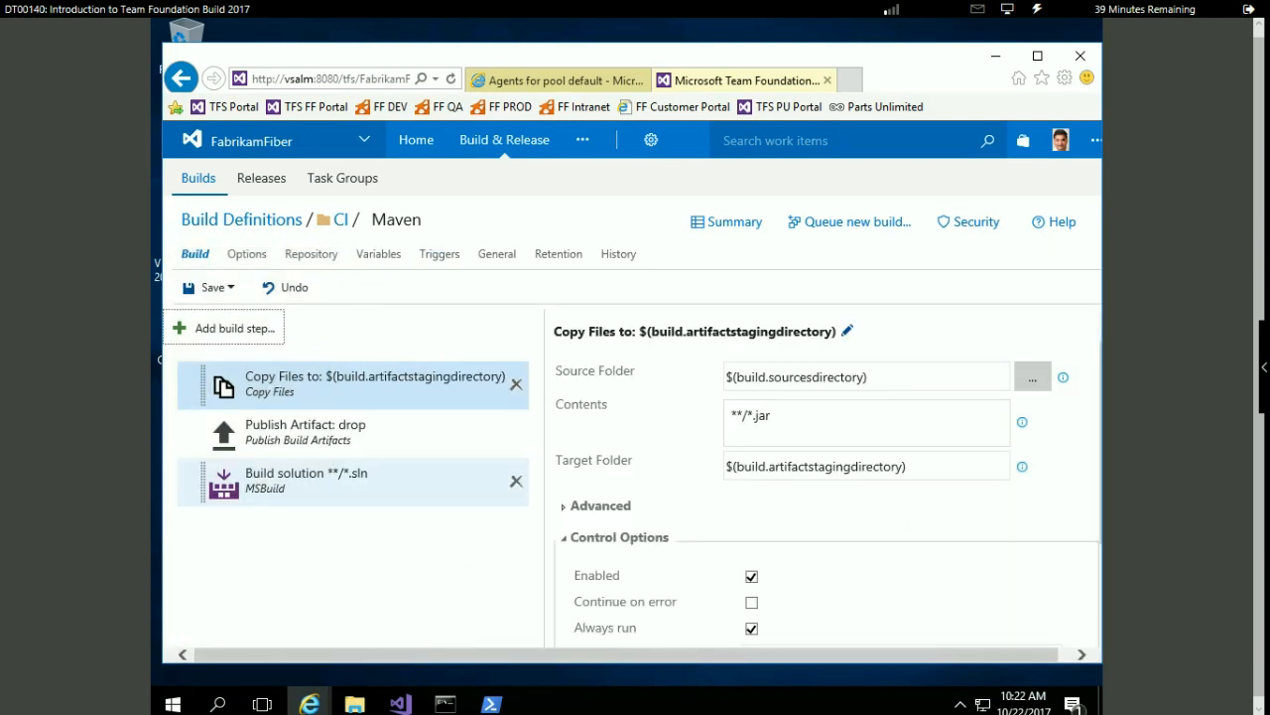
# Move the MSBuild step Build solution **/*.sln ahead of the Copy Files and Publish Artifact steps
pyautogui.click(306, 481)
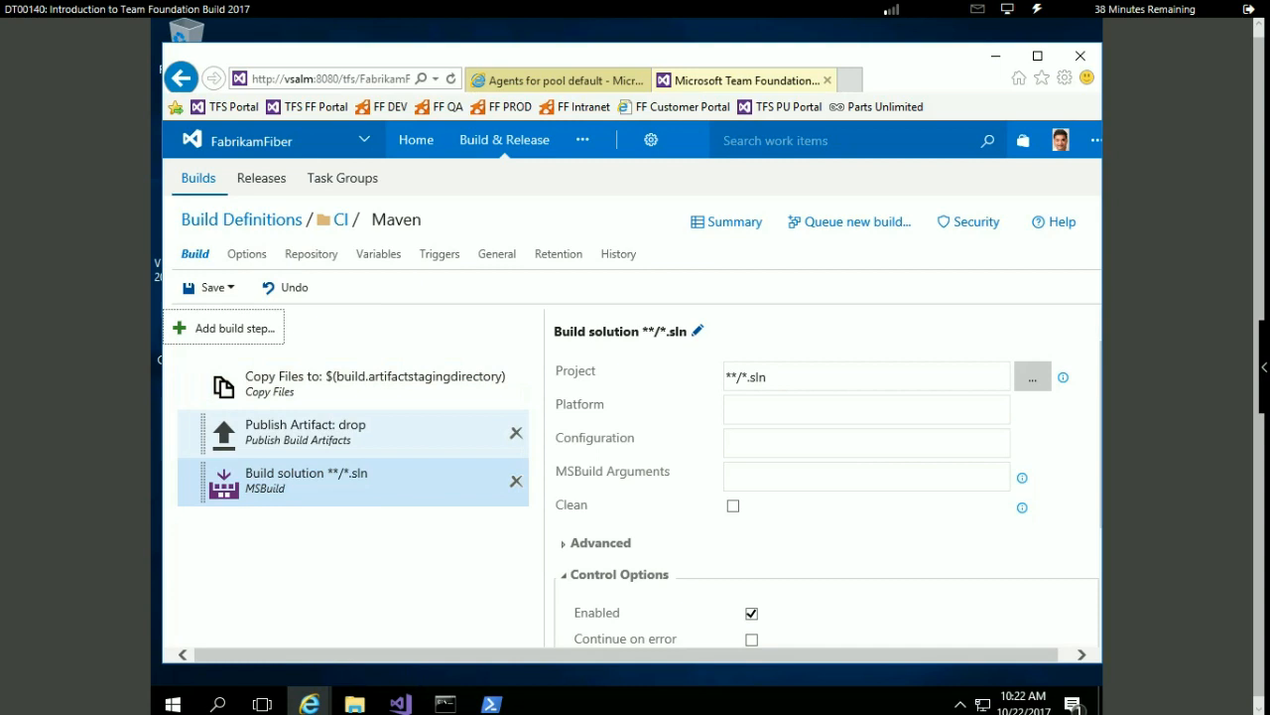
pyautogui.moveTo(307, 481); pyautogui.dragTo(325, 344)
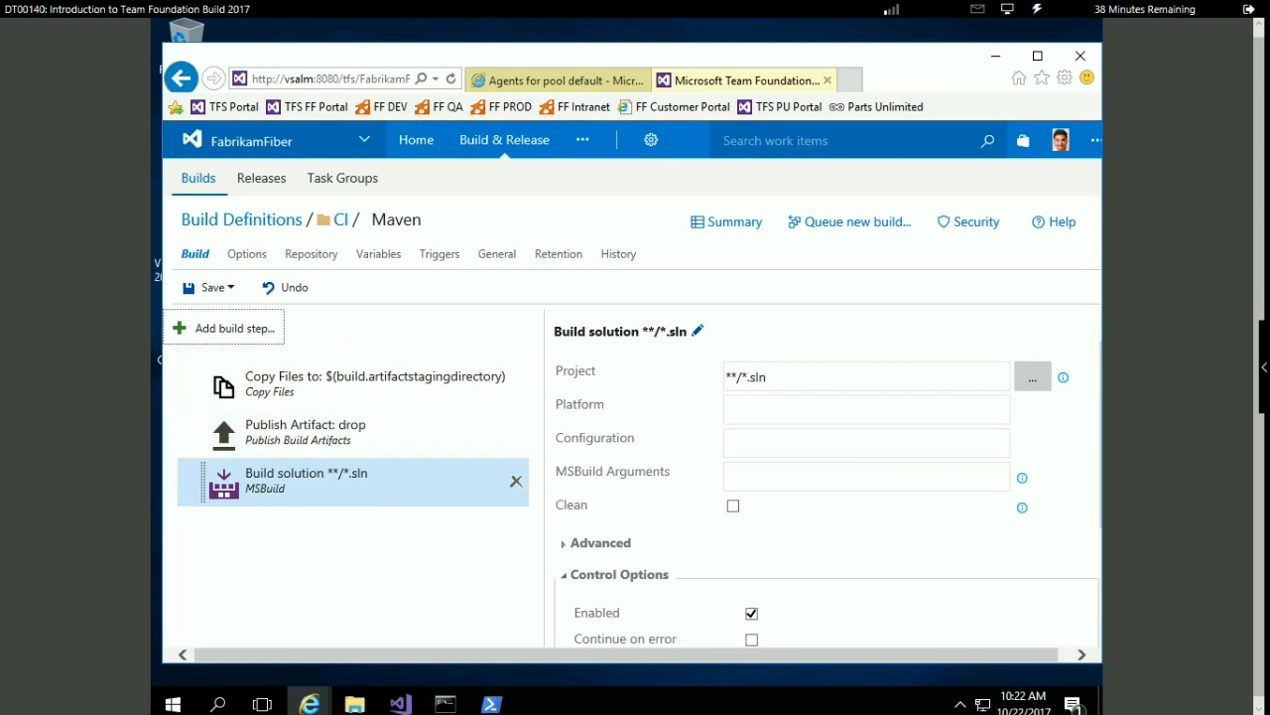
pyautogui.moveTo(307, 481); pyautogui.dragTo(309, 349)
pyautogui.moveTo(308, 481); pyautogui.dragTo(303, 379)
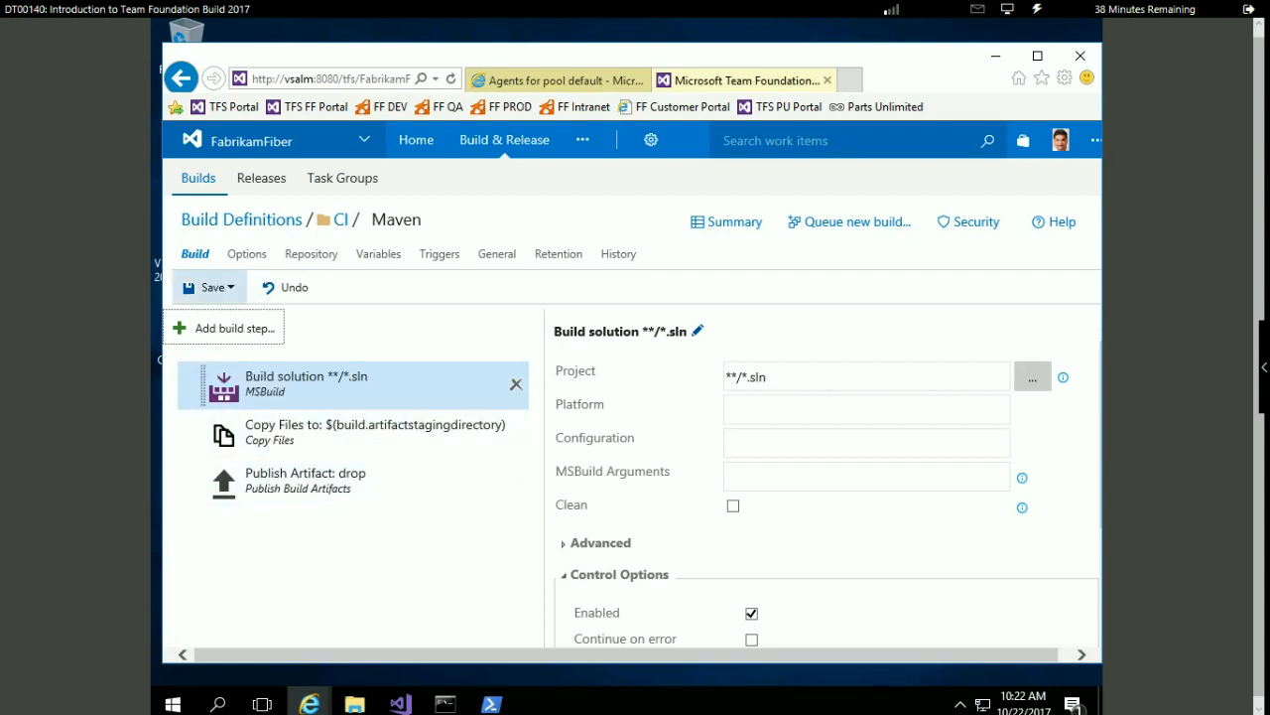
# Save the modified build definition under the name MS Build
pyautogui.click(205, 287)
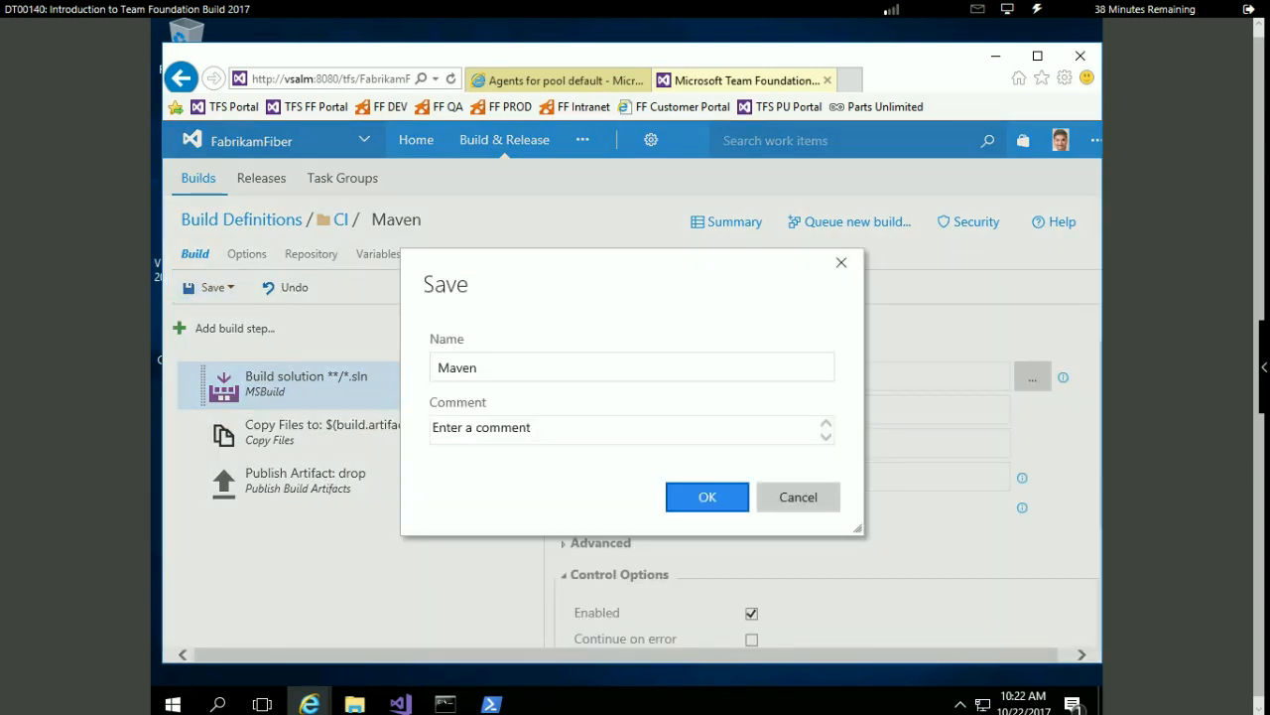
pyautogui.doubleClick(458, 367)
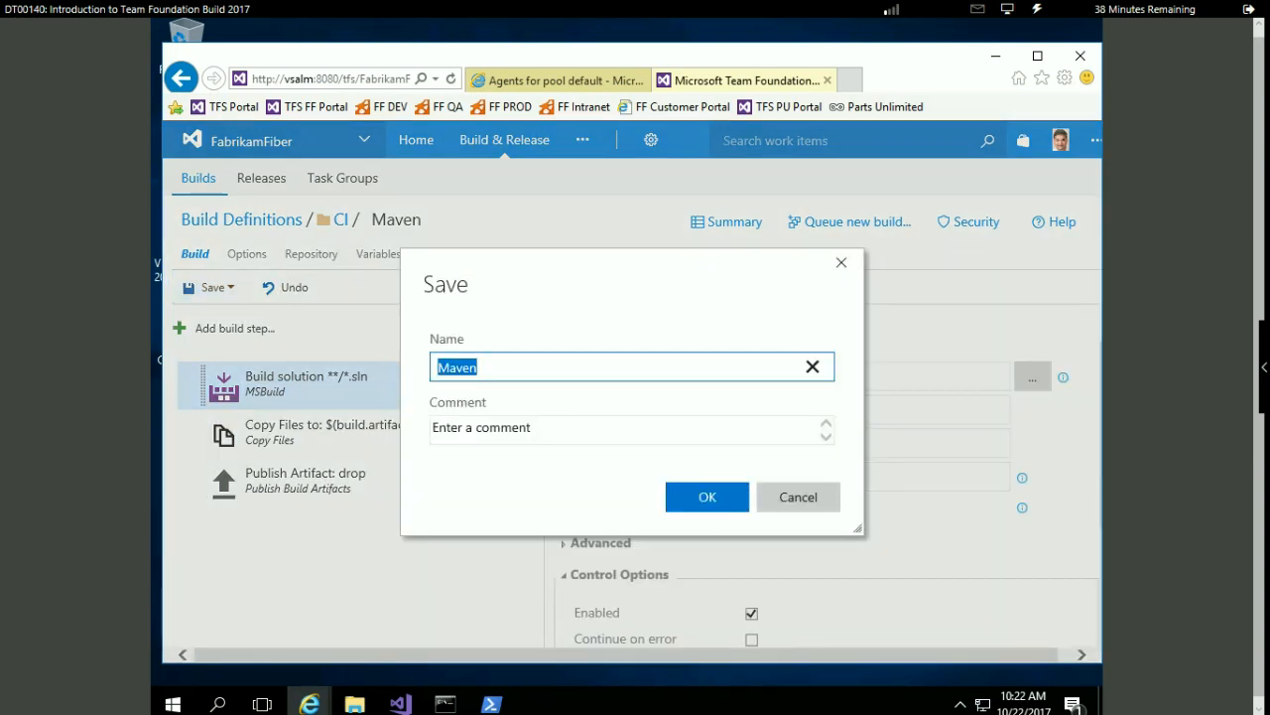
pyautogui.write('MS Buil')
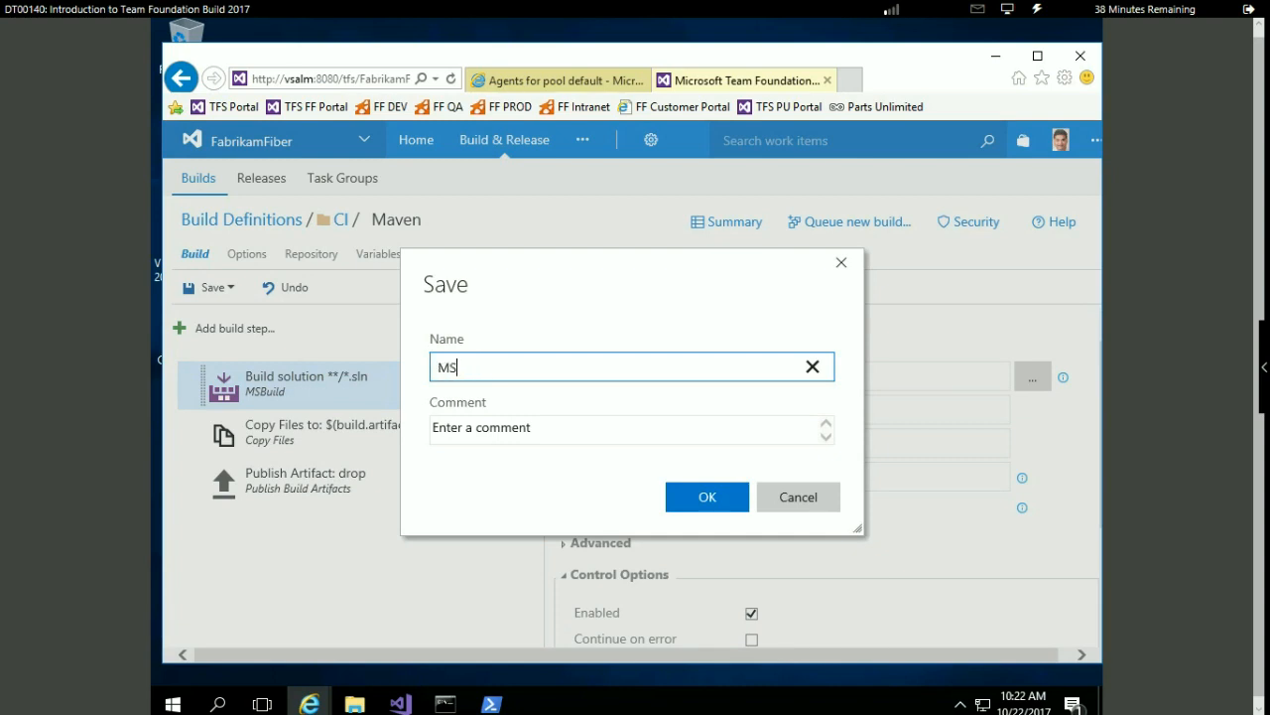
pyautogui.write('d')
pyautogui.click(708, 497)
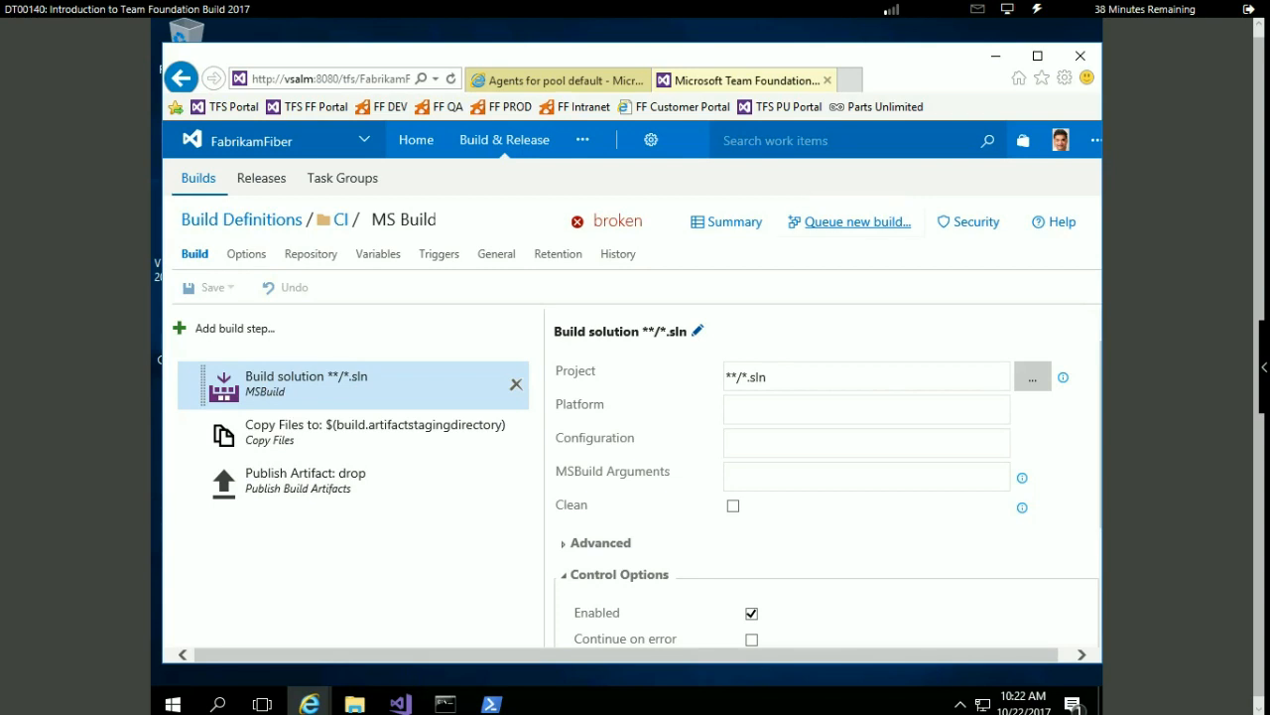
# Queue a build of the MS Build definition on the default queue
pyautogui.click(857, 221)
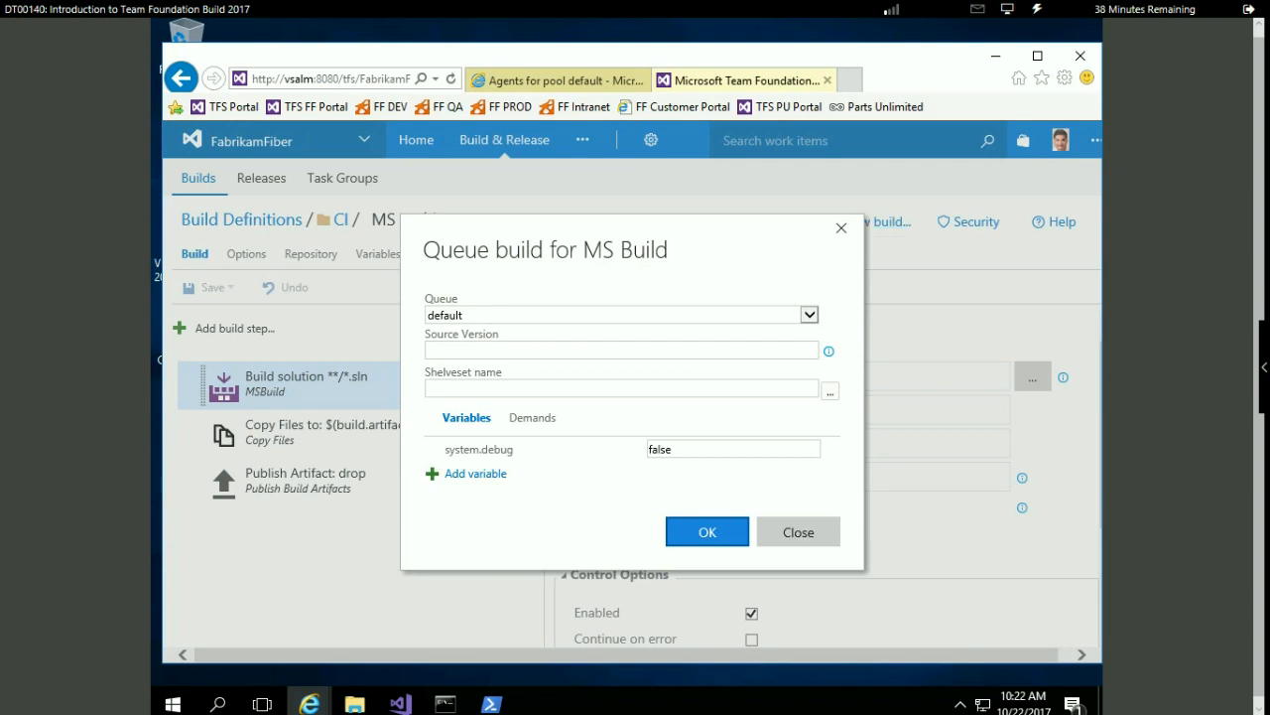
pyautogui.click(707, 532)
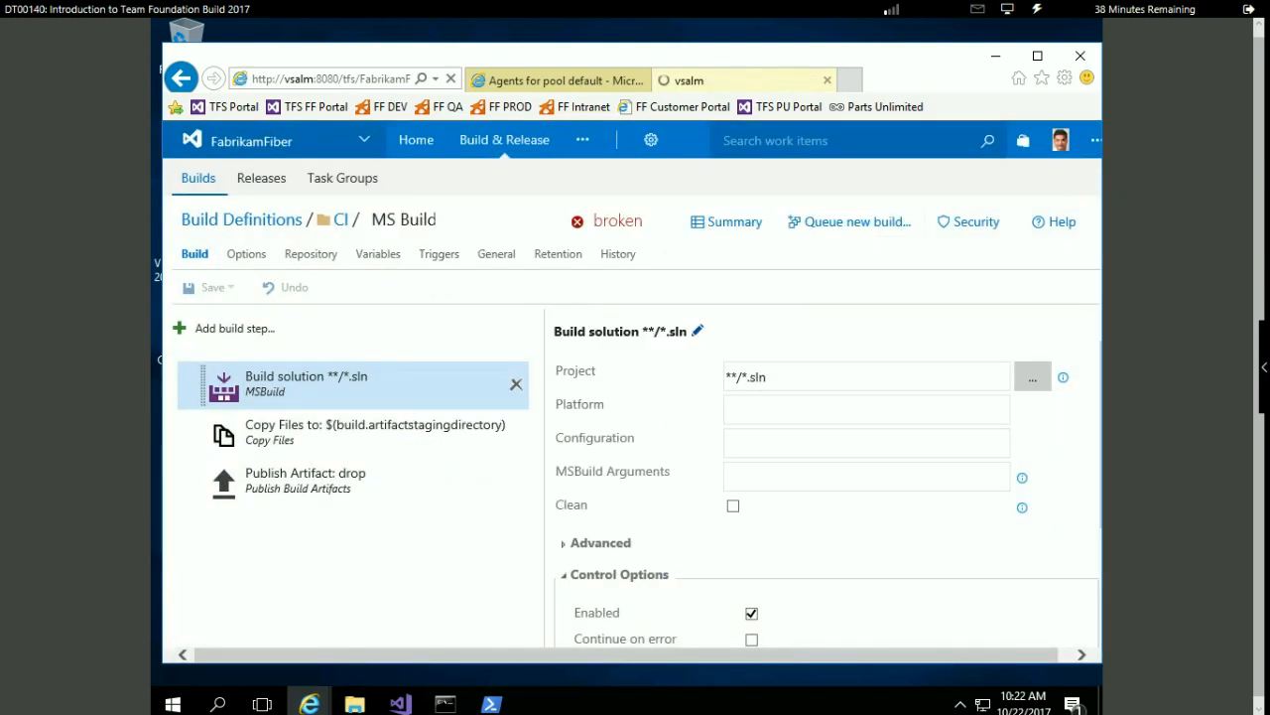
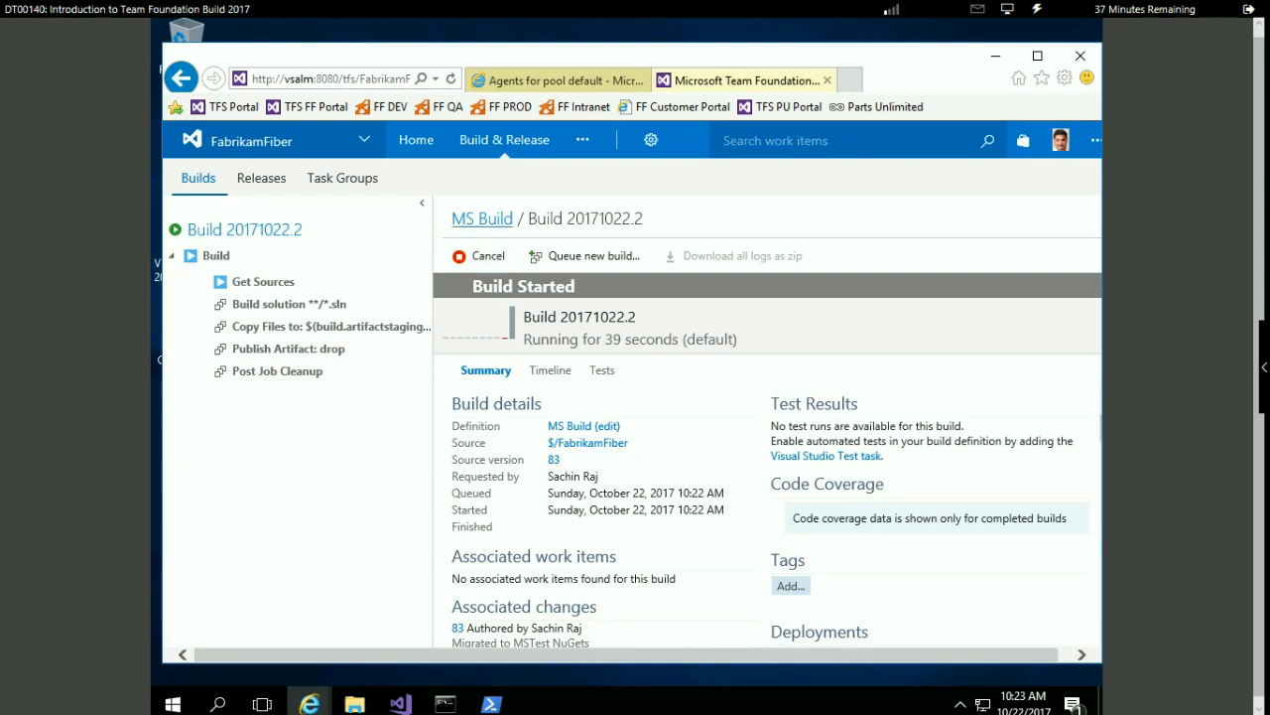
# Examine the log of the Build solution **/*.sln step in the queued MS Build run
pyautogui.click(482, 218)
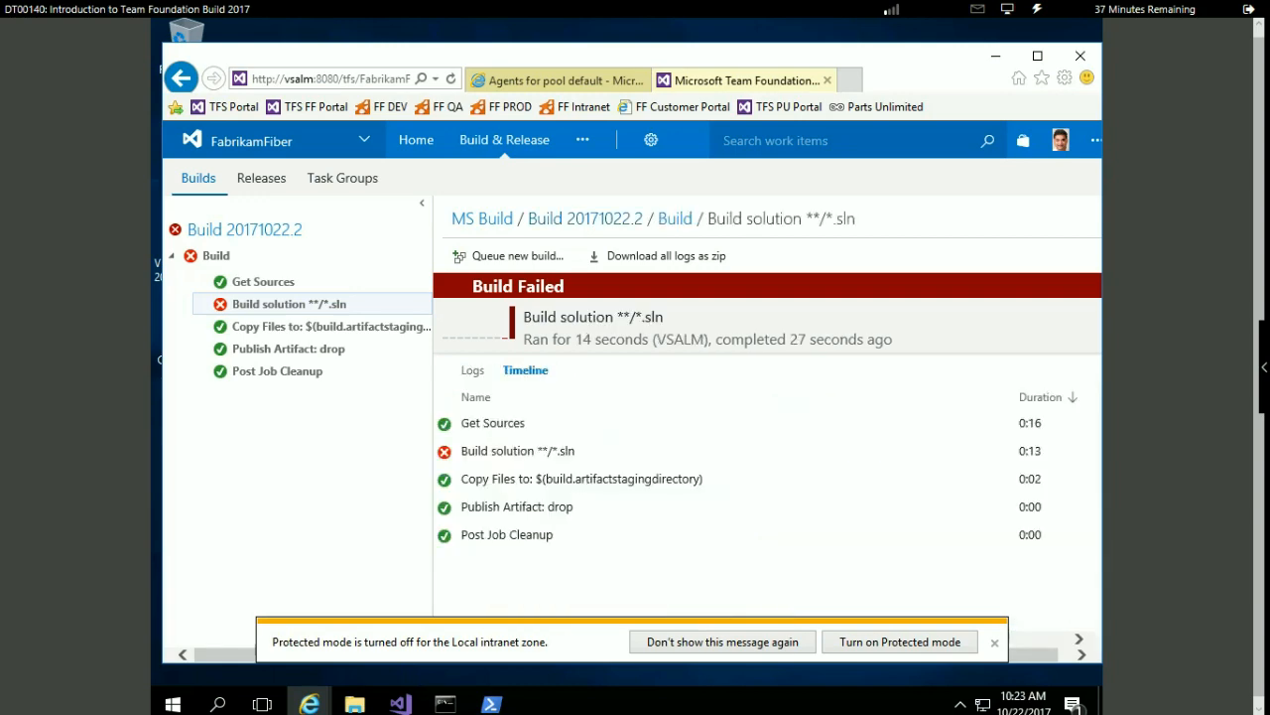
pyautogui.click(307, 326)
pyautogui.click(289, 305)
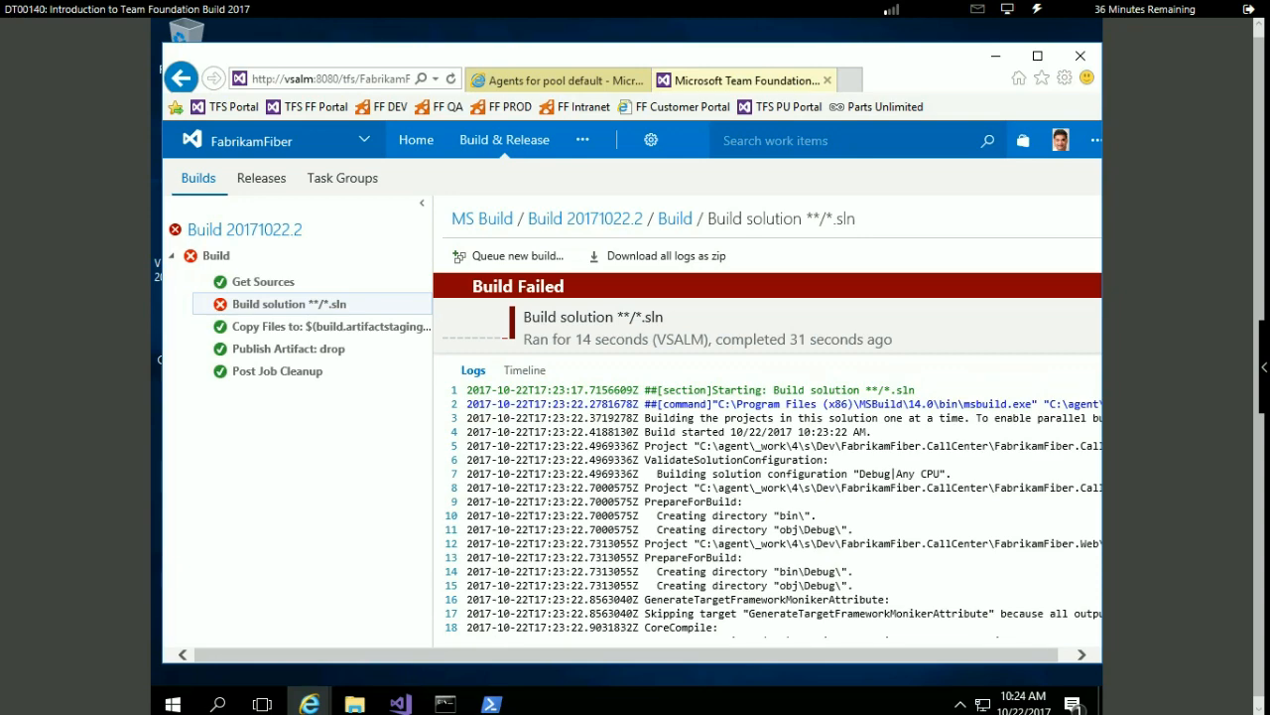
# Exit the lab's full-screen view, switch to PowerPoint and start the slide show from the Specify build steps slide
pyautogui.moveTo(1007, 9)
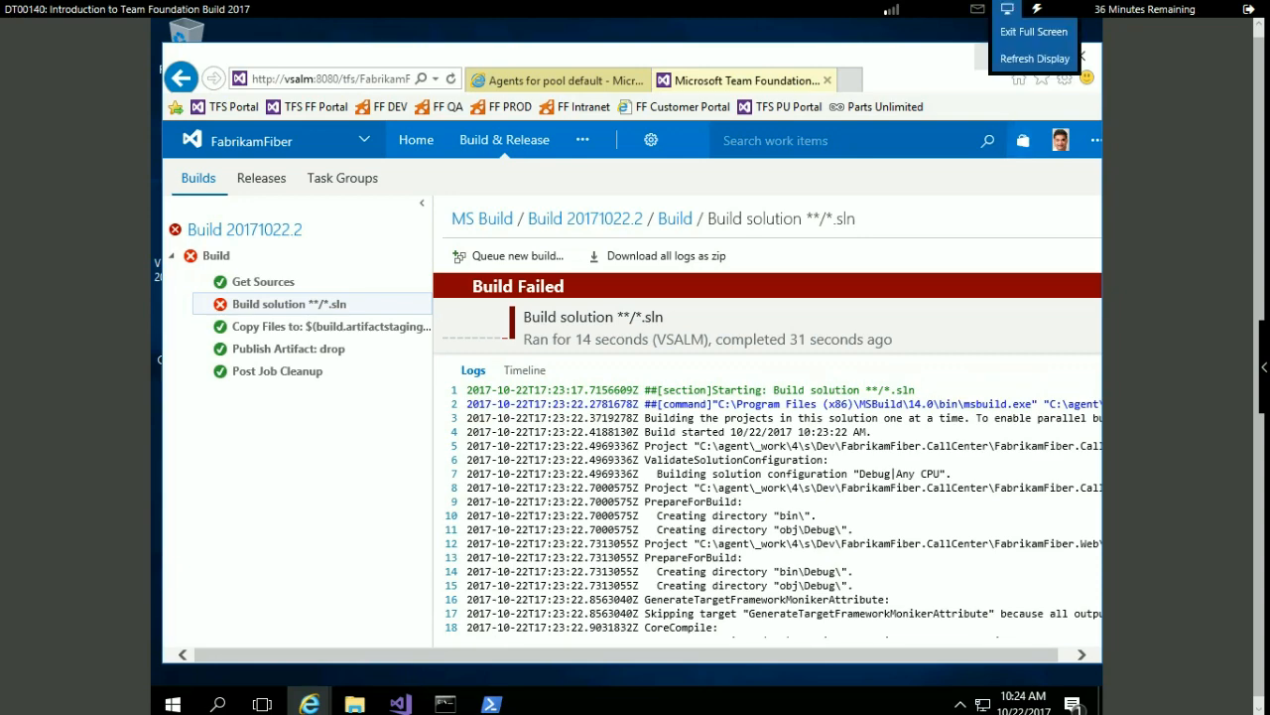
pyautogui.click(1034, 31)
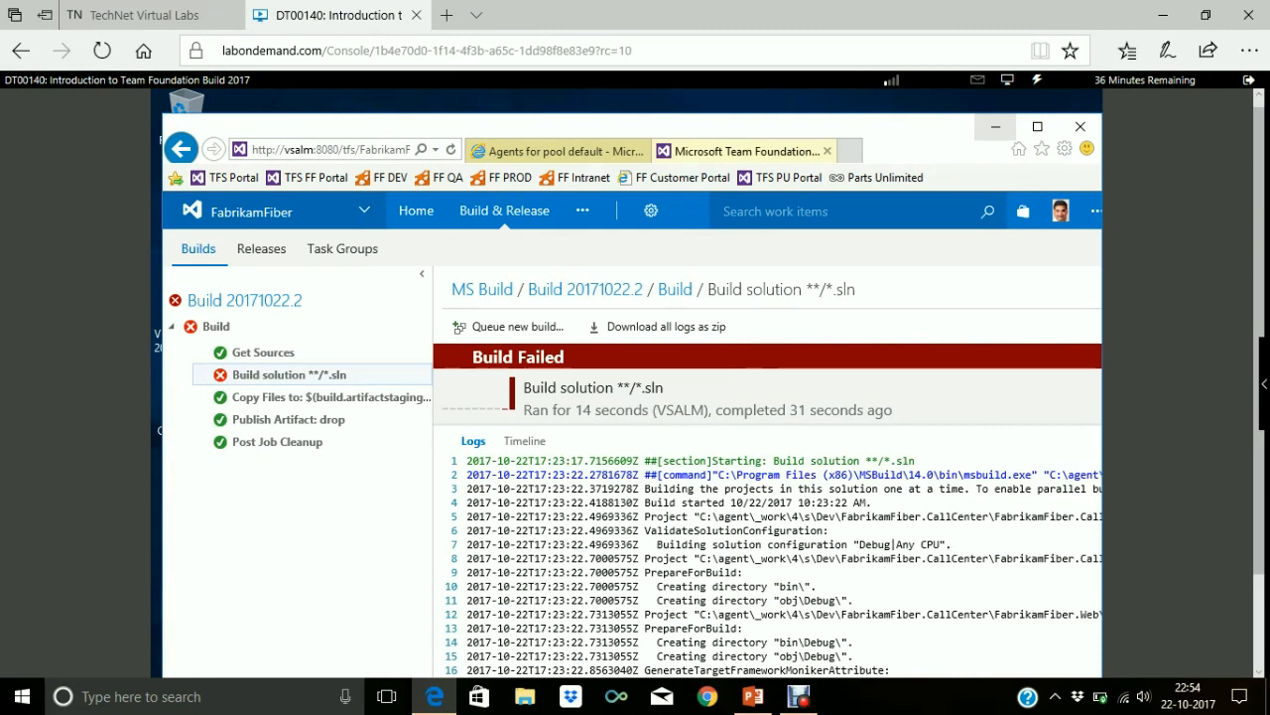
pyautogui.click(753, 695)
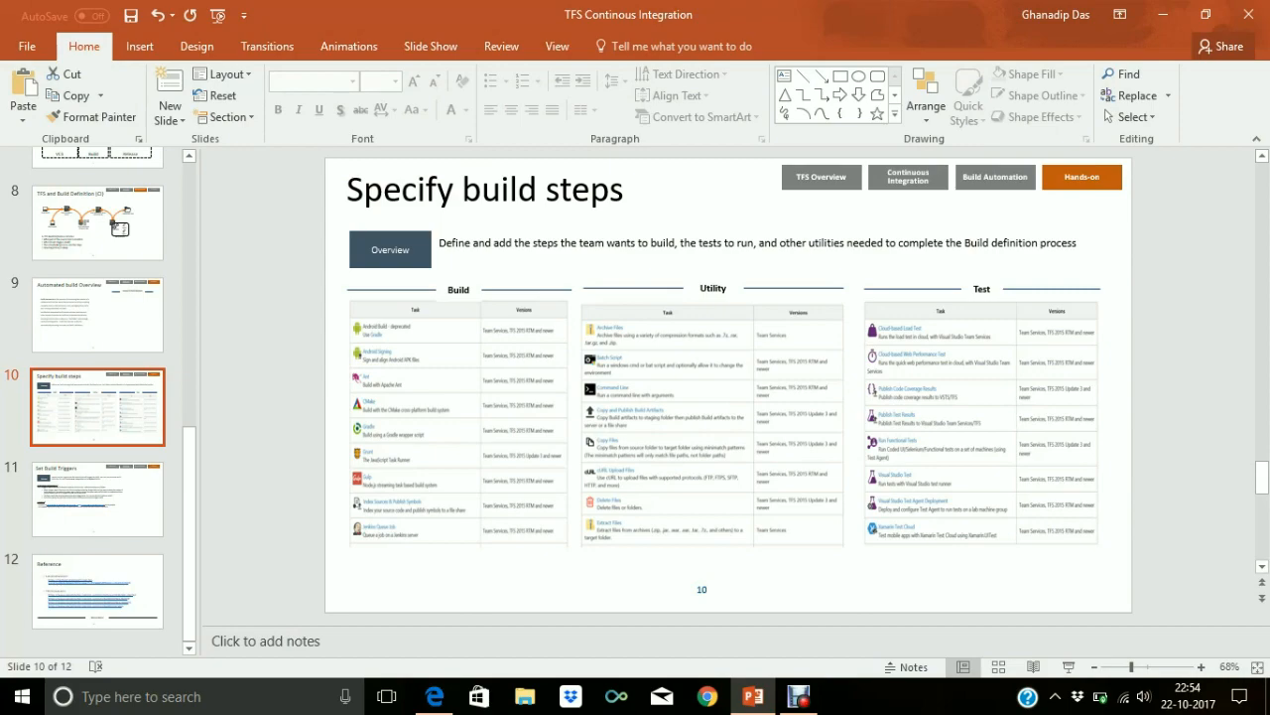
pyautogui.hotkey('shift', 'F5')
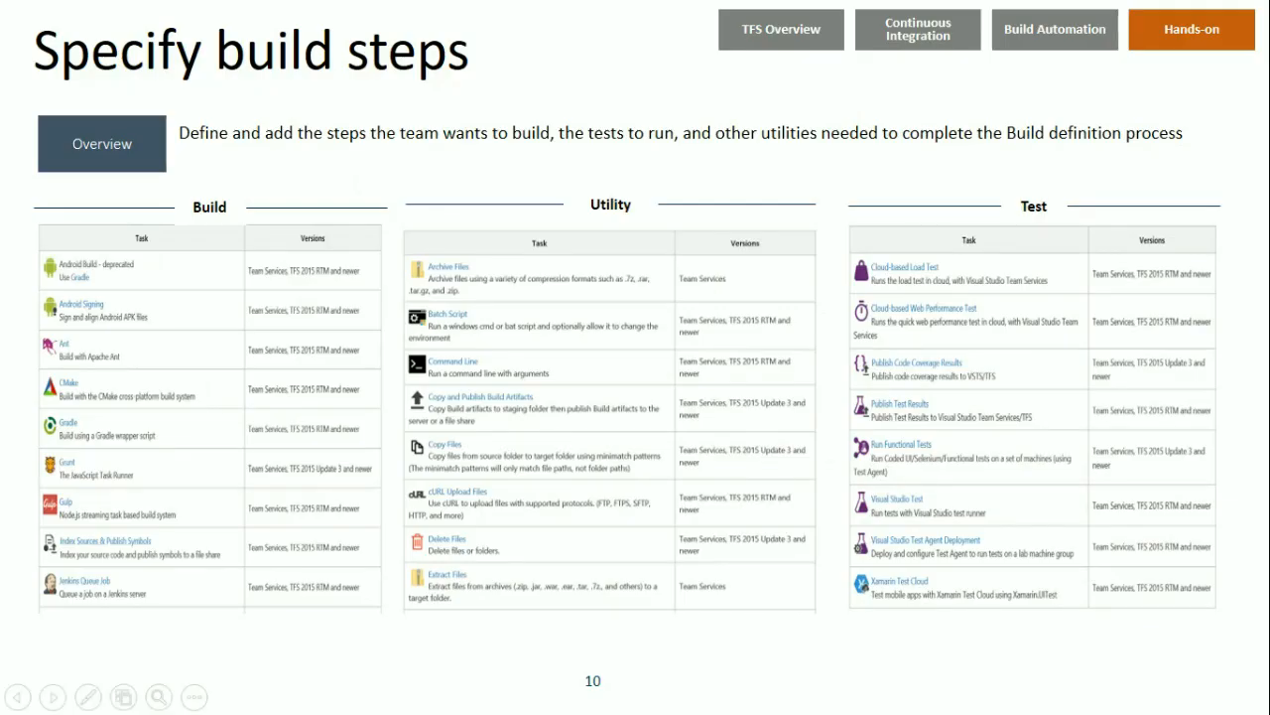